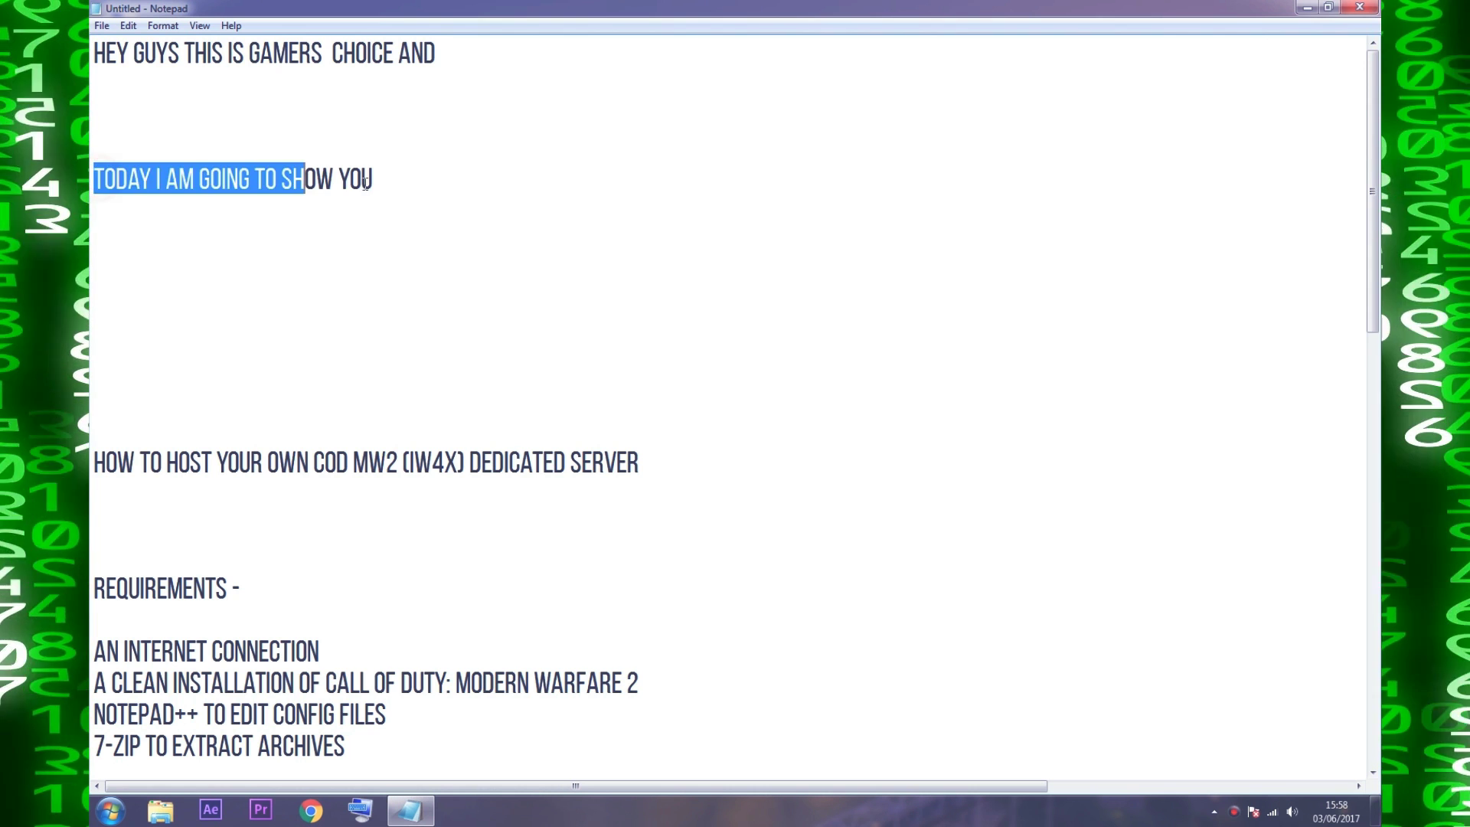
Read the Notepad guide's title and its list of requirements for hosting an IW4x dedicated server.
scroll(91, 247, "down", 2)
left_click_drag(94, 273, 683, 265)
left_click(680, 263)
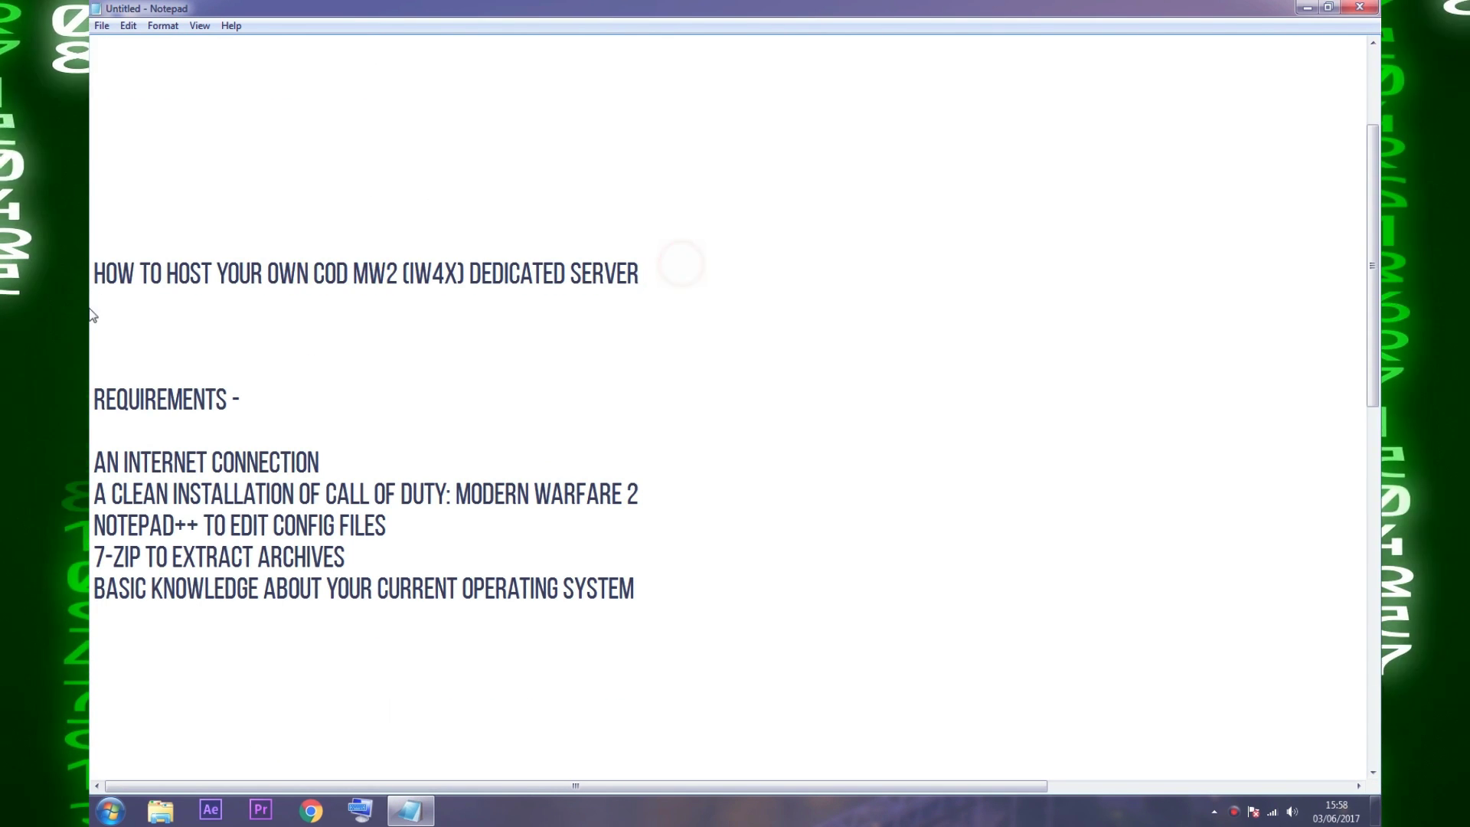
left_click_drag(93, 400, 269, 398)
left_click(277, 402)
scroll(277, 402, "down", 1)
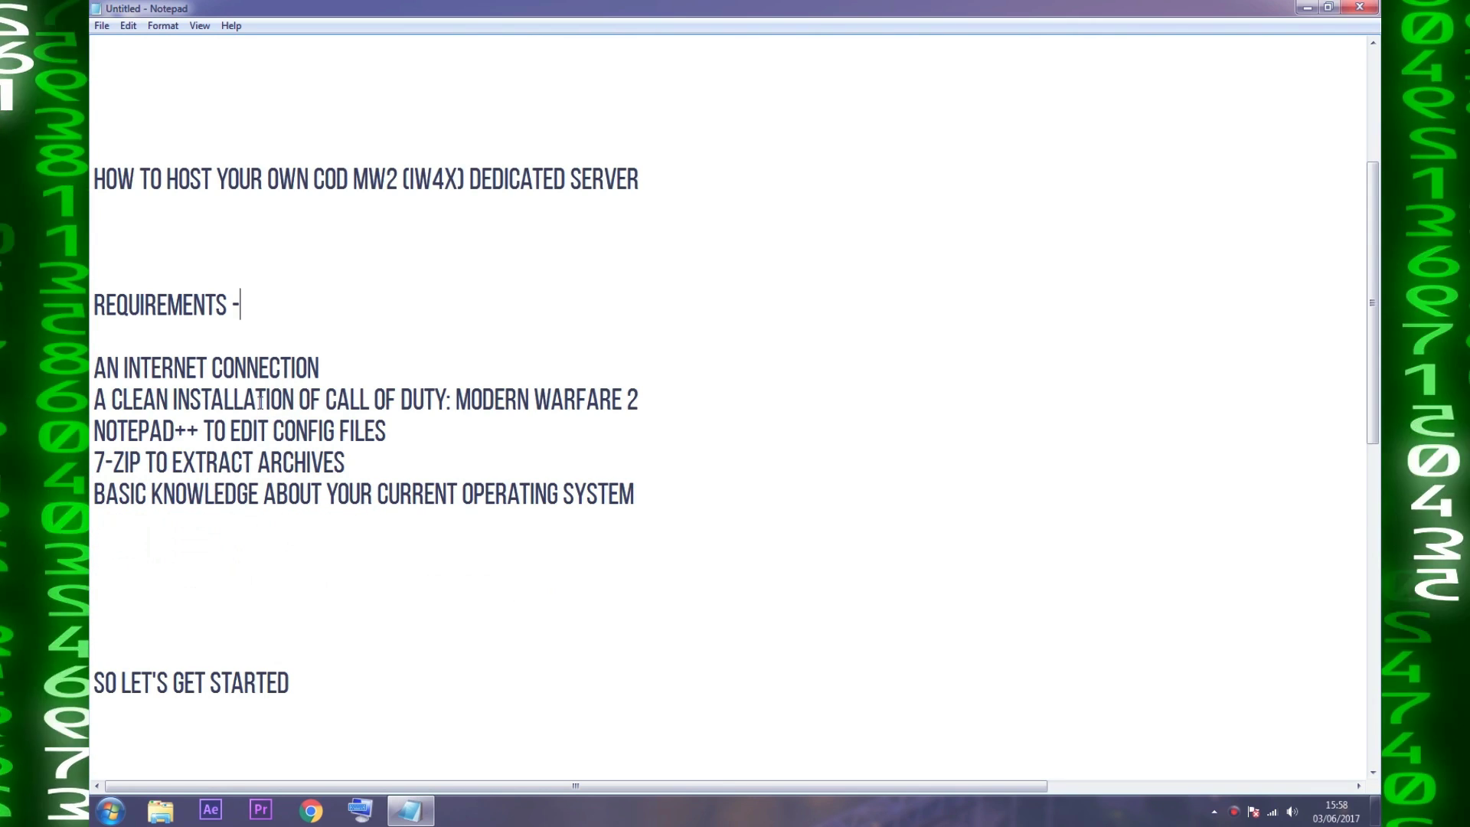
left_click_drag(93, 367, 322, 368)
left_click_drag(93, 395, 664, 392)
left_click_drag(94, 429, 411, 428)
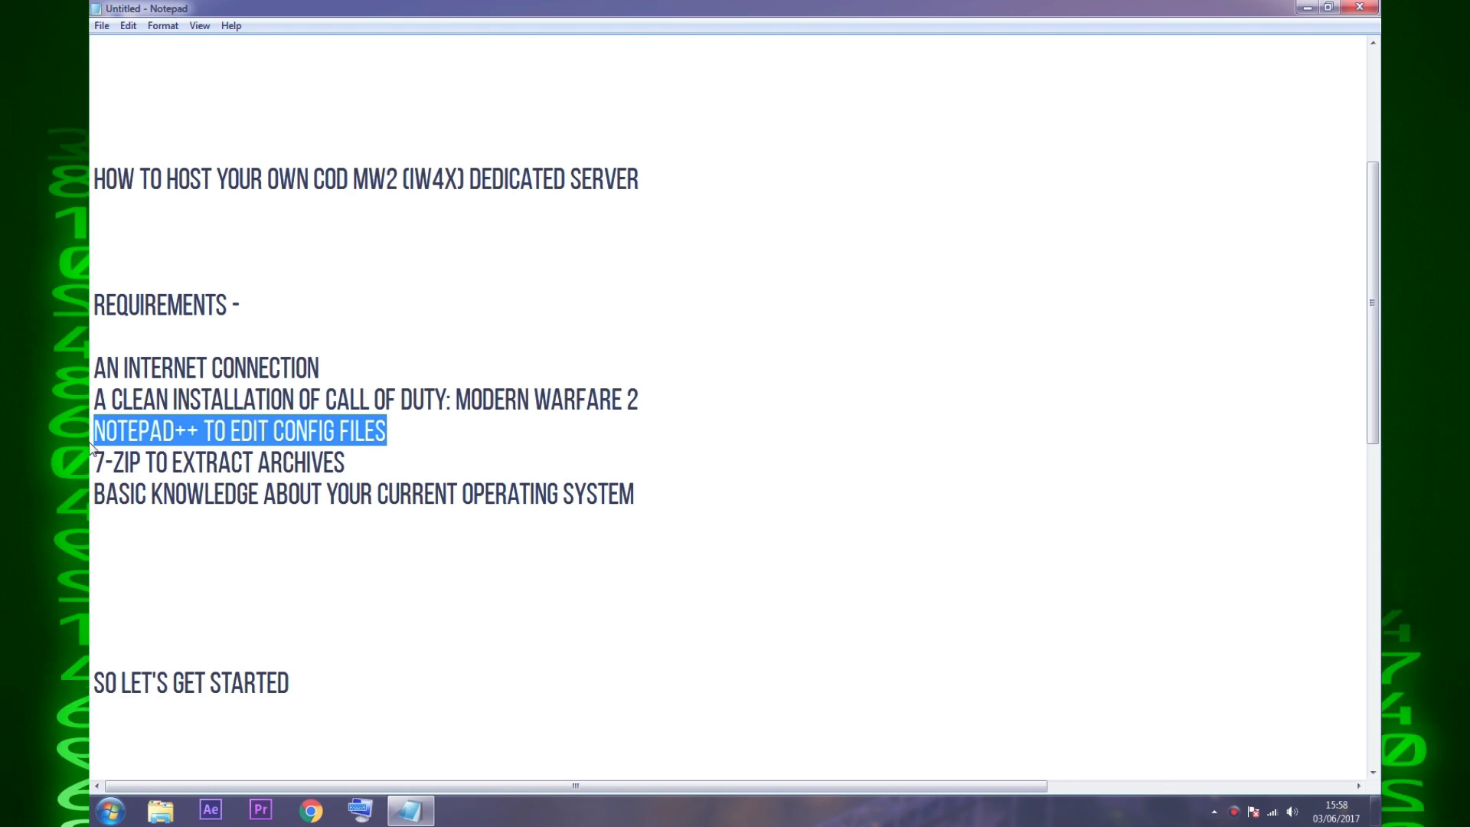
left_click_drag(93, 463, 338, 462)
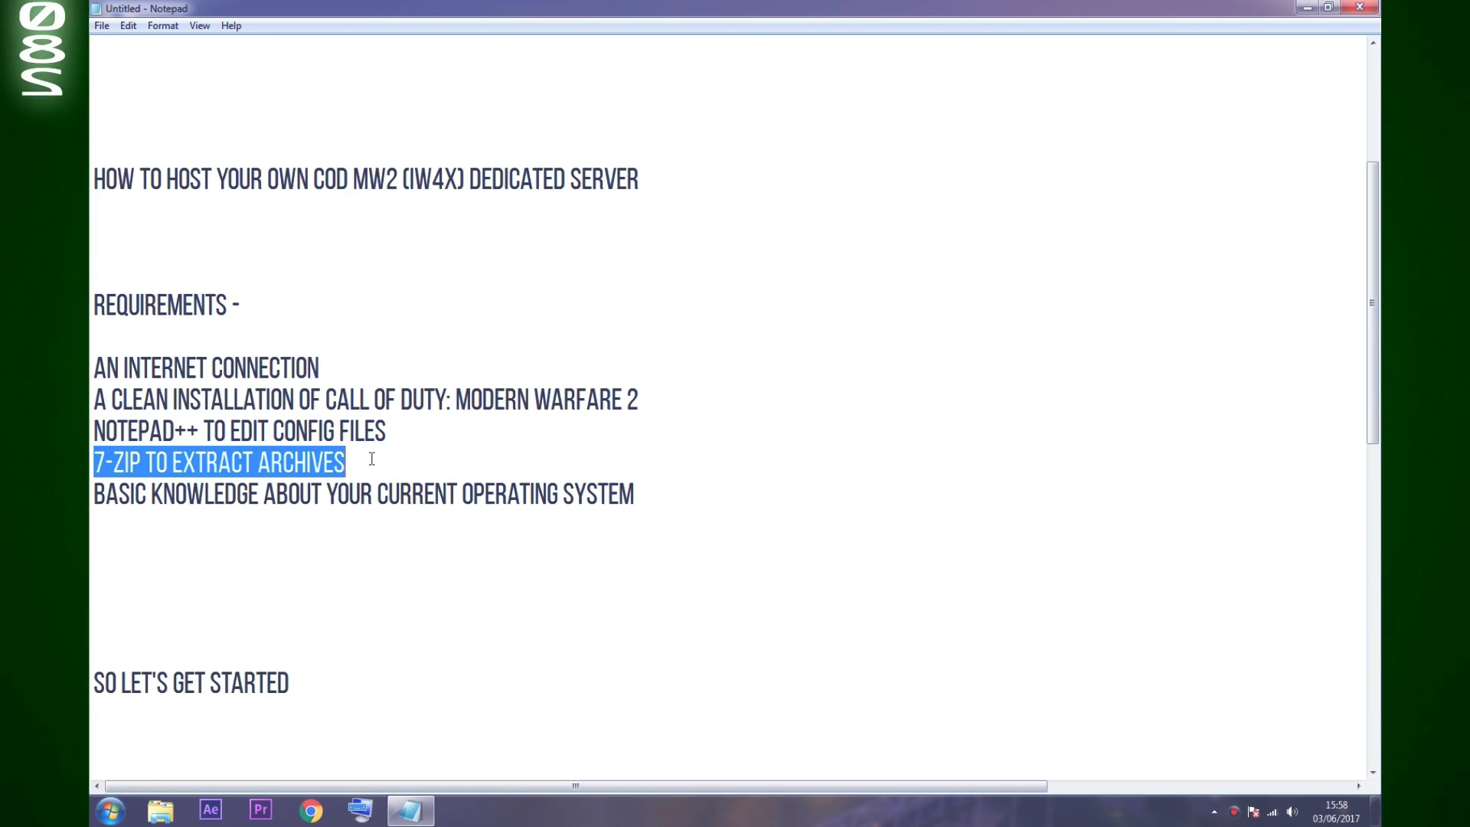
left_click(371, 459)
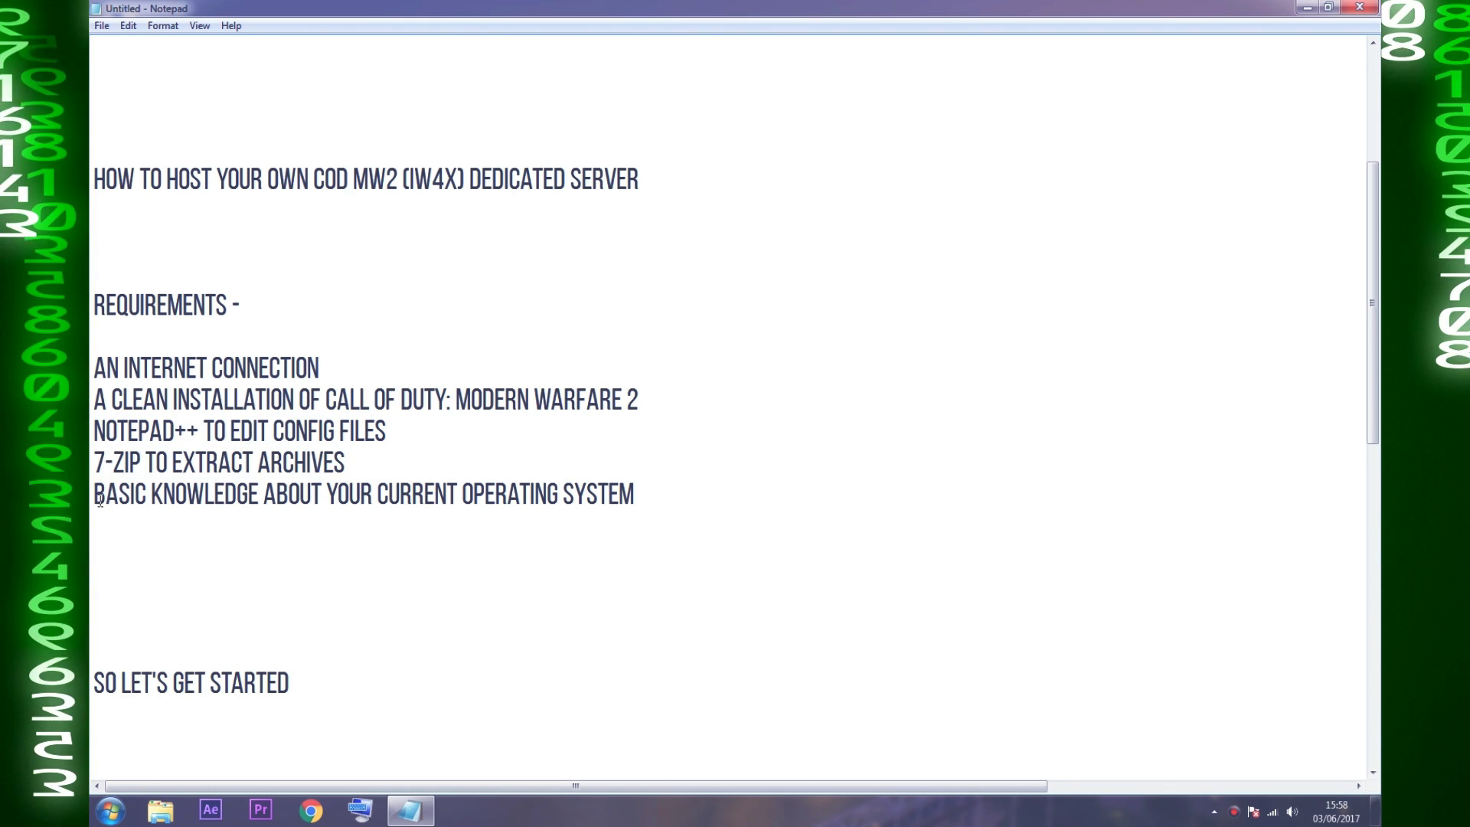
left_click_drag(98, 498, 662, 497)
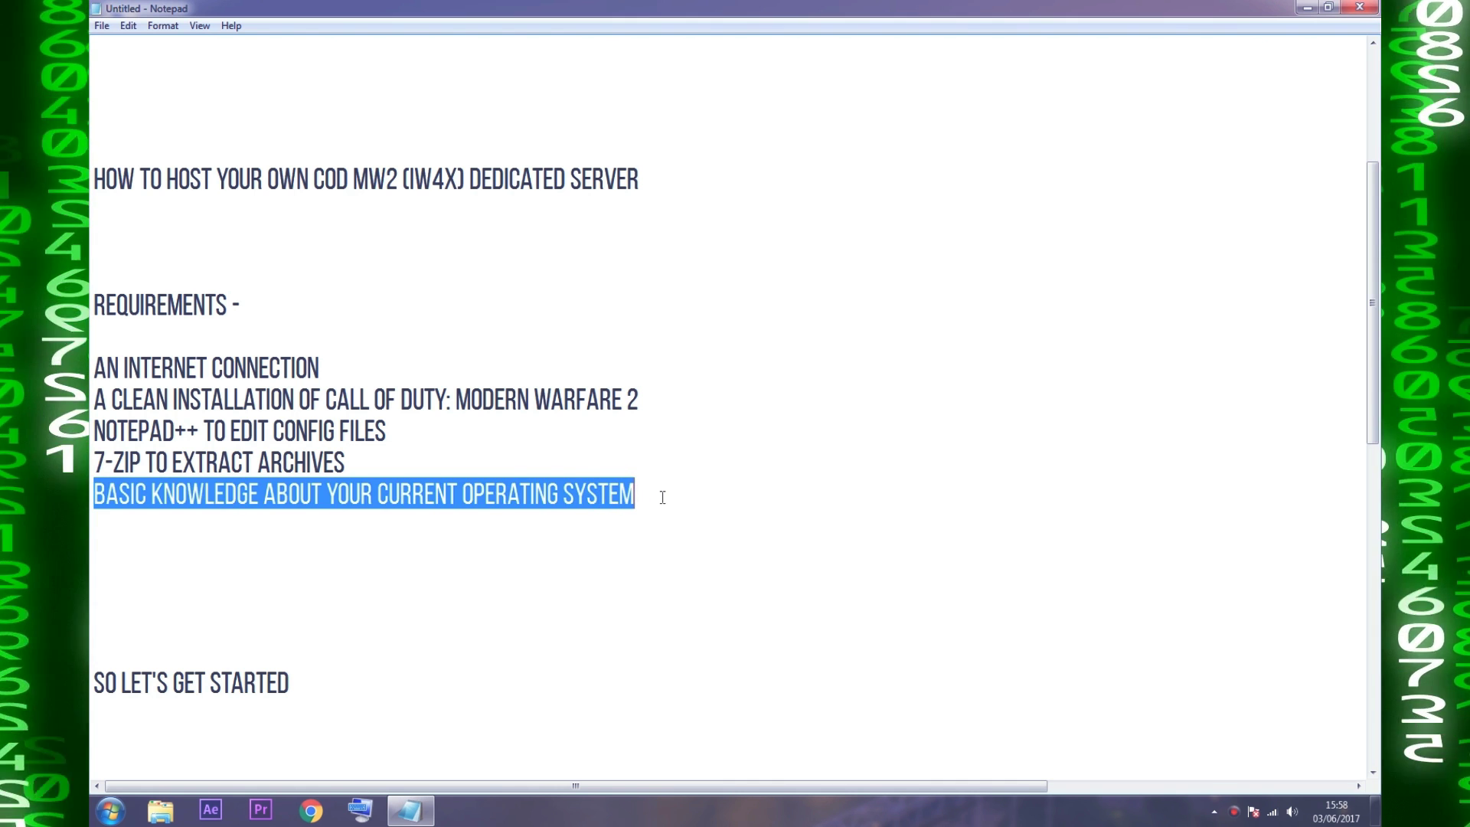
left_click(658, 496)
scroll(535, 492, "down", 2)
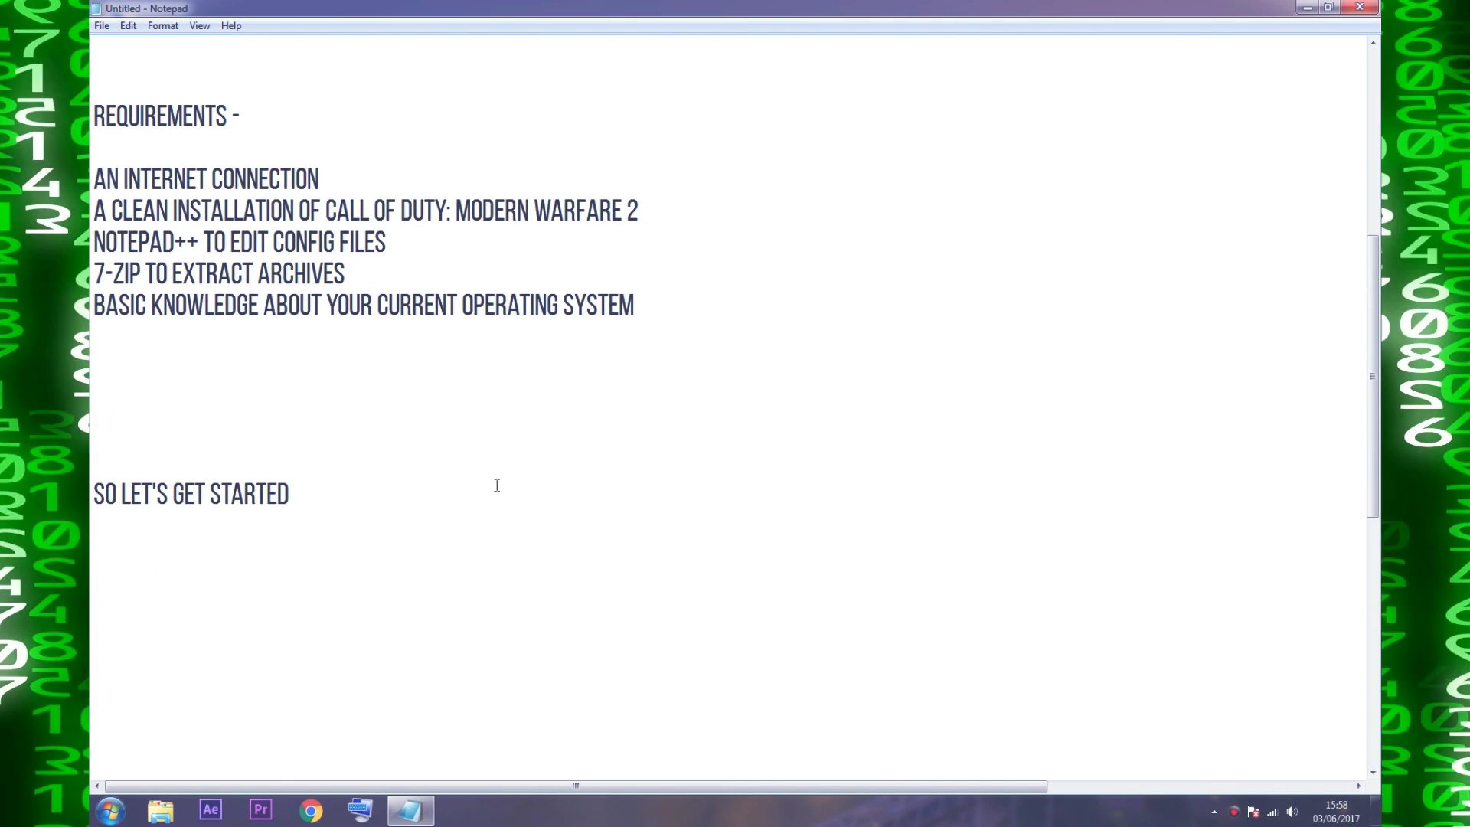
Read the "Hosting a match server" section of the guide, including the instruction to copy the game folder.
scroll(327, 420, "down", 1)
left_click(95, 399)
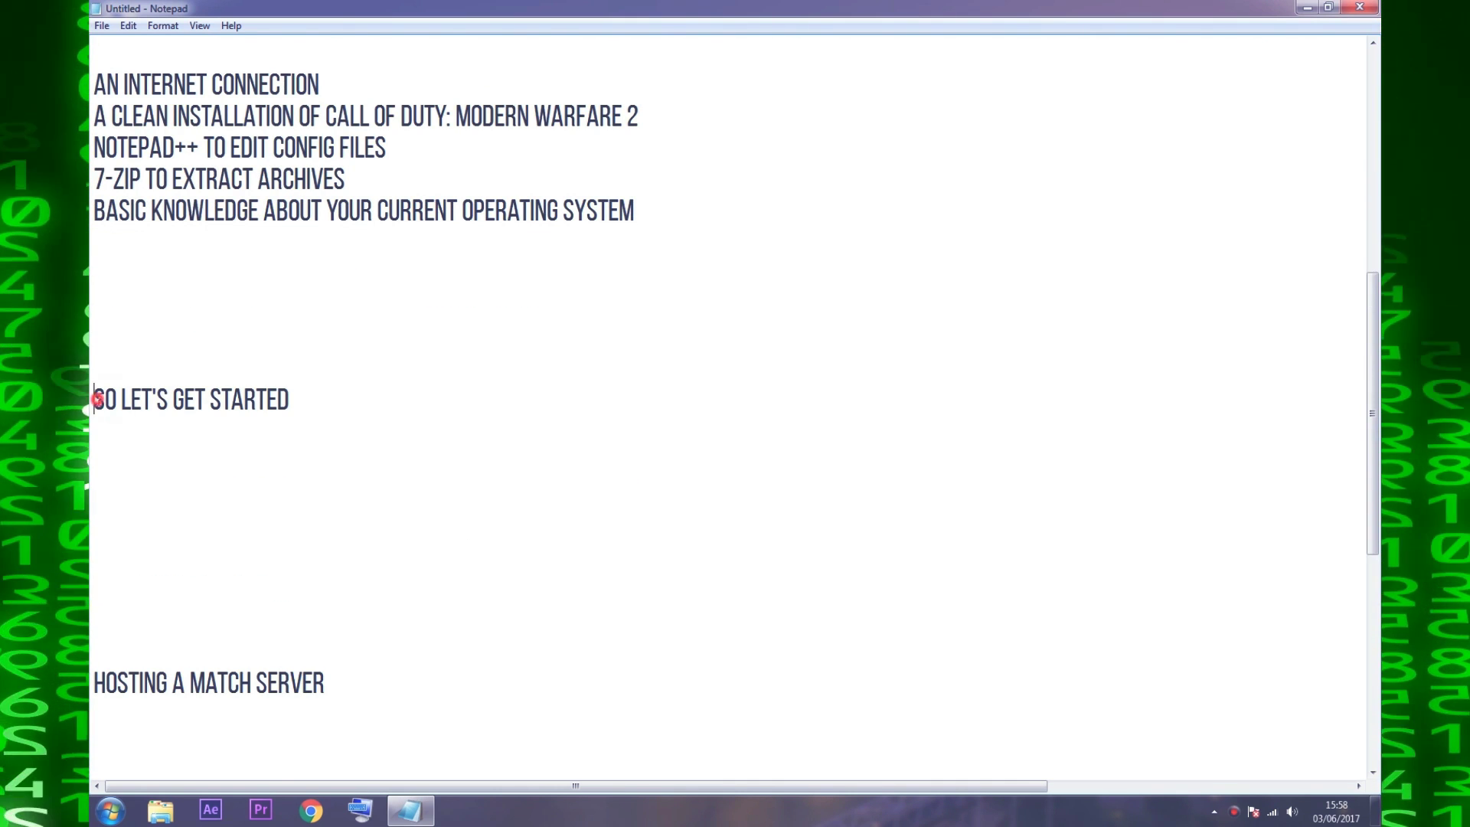
left_click_drag(97, 398, 351, 397)
left_click(351, 398)
scroll(354, 398, "down", 1)
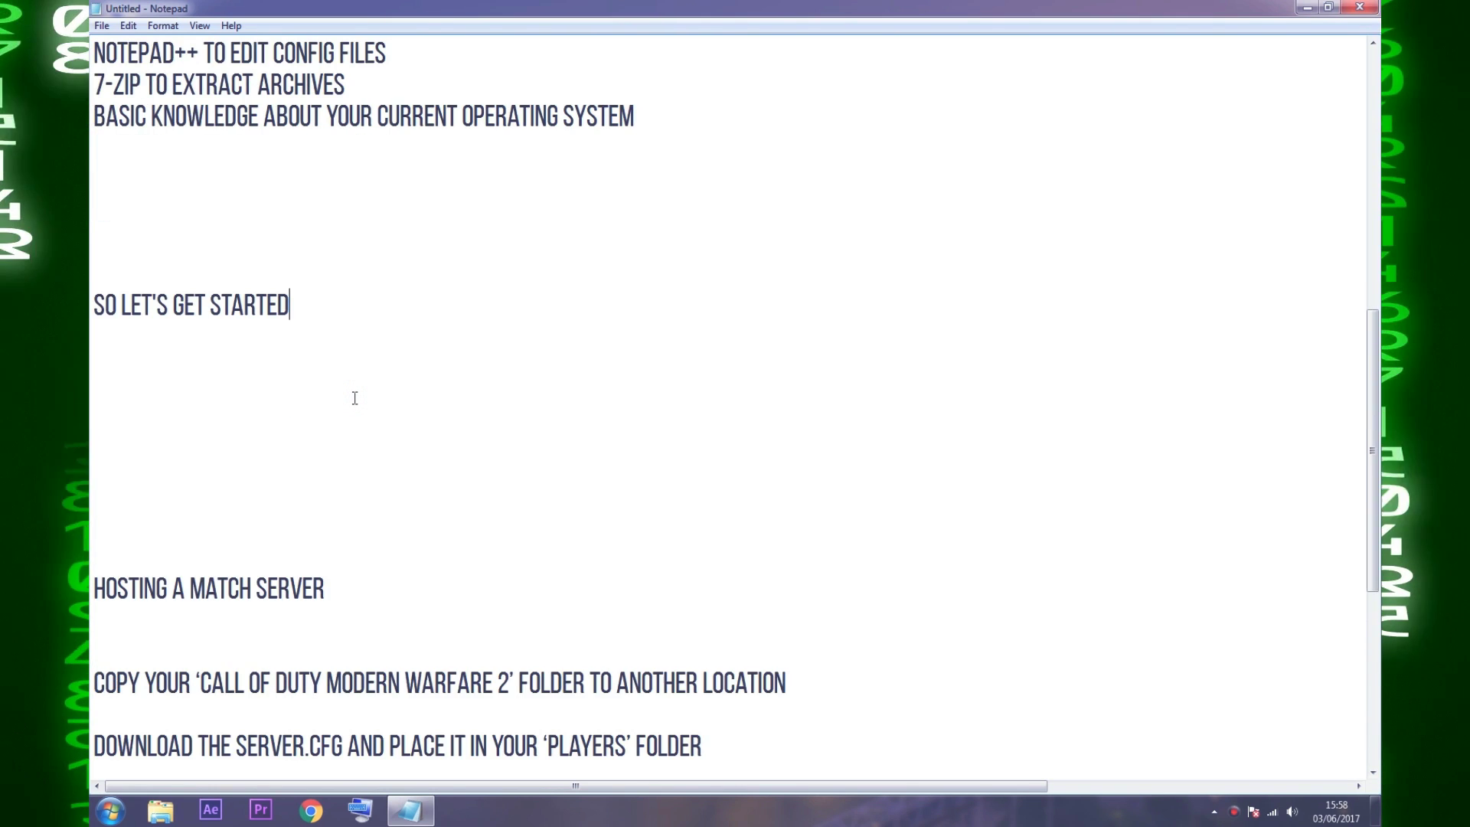
scroll(354, 398, "down", 3)
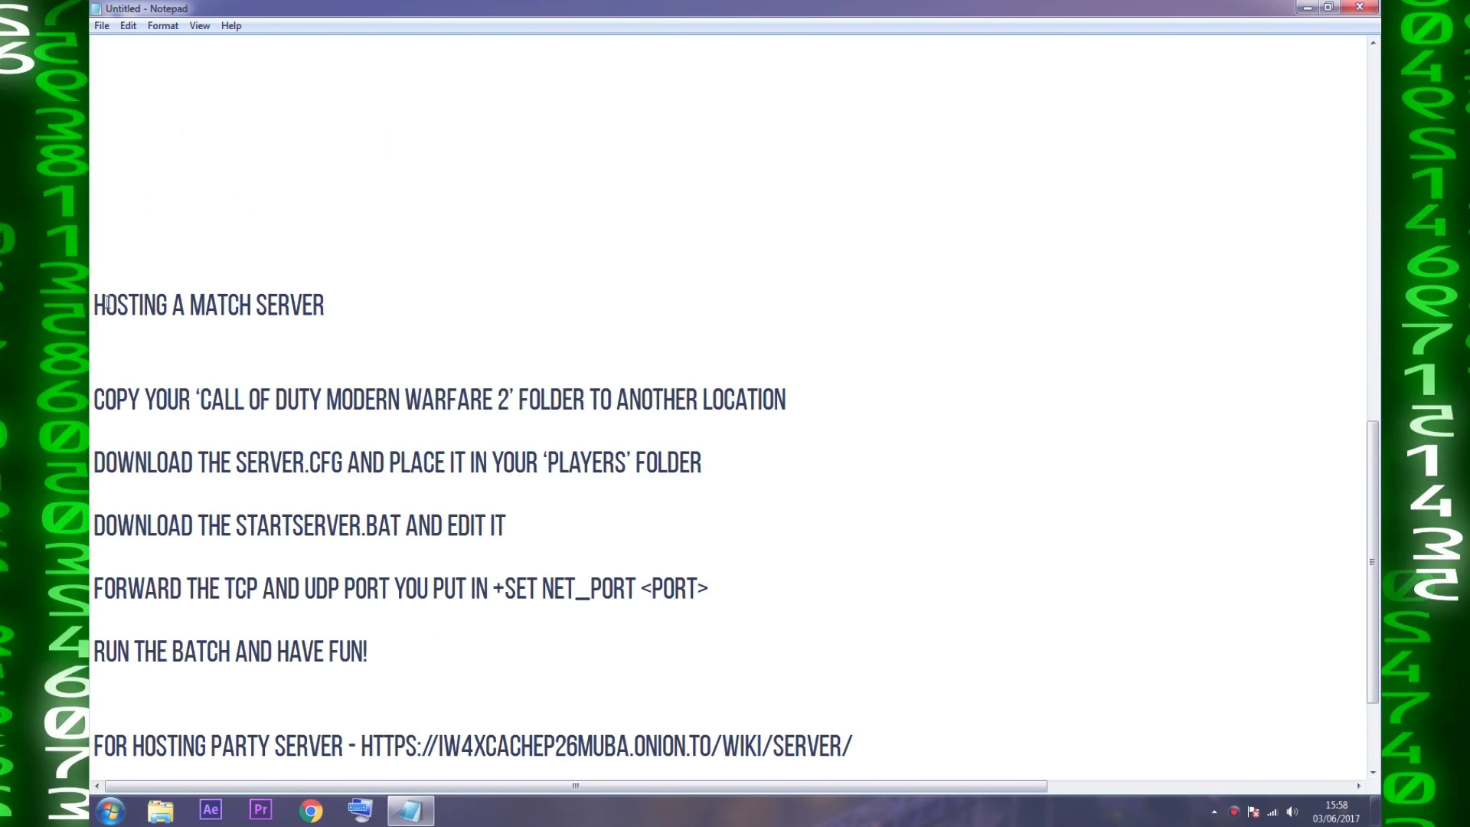
left_click_drag(94, 305, 400, 297)
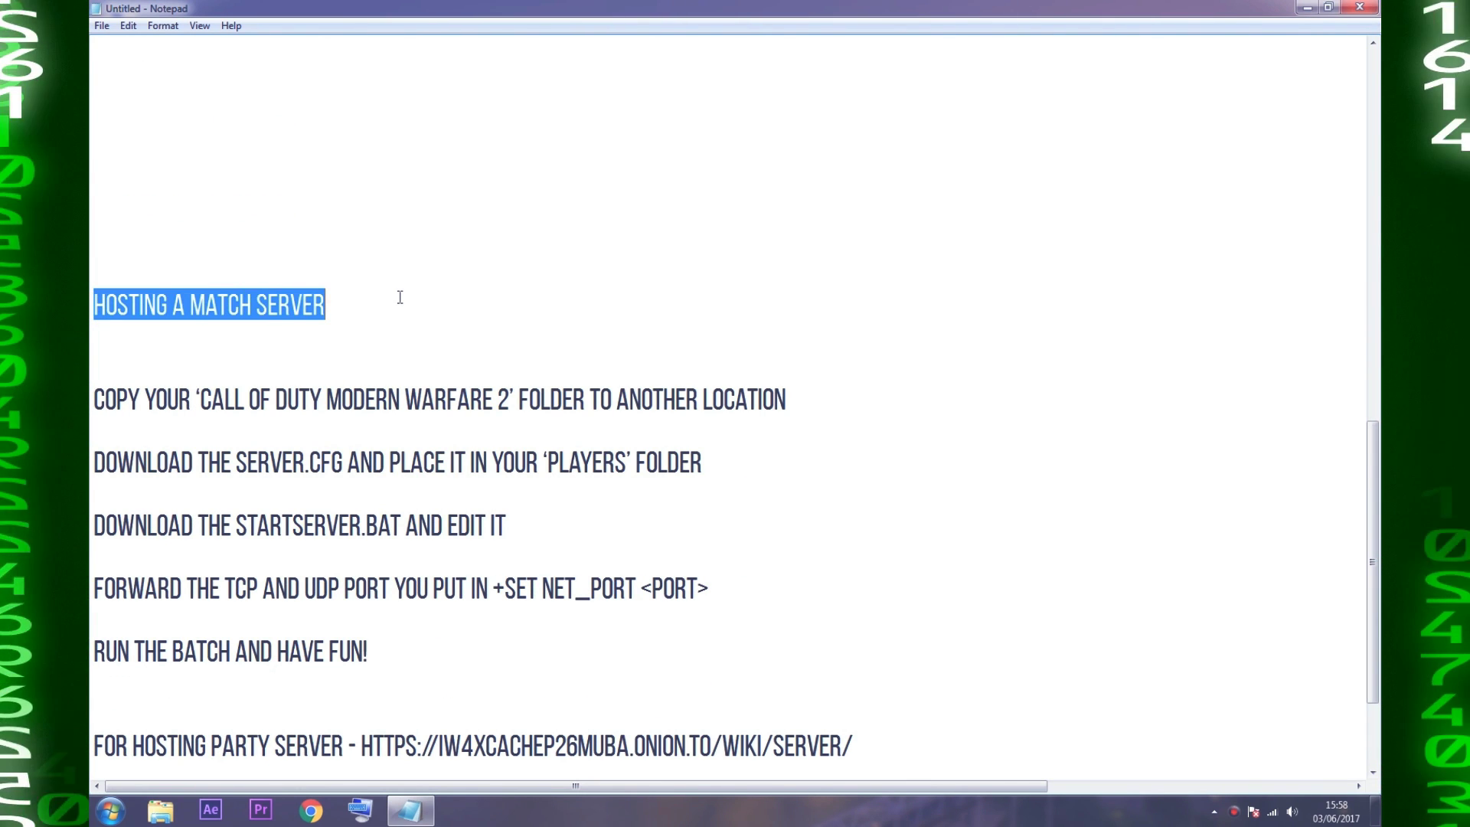
left_click(399, 297)
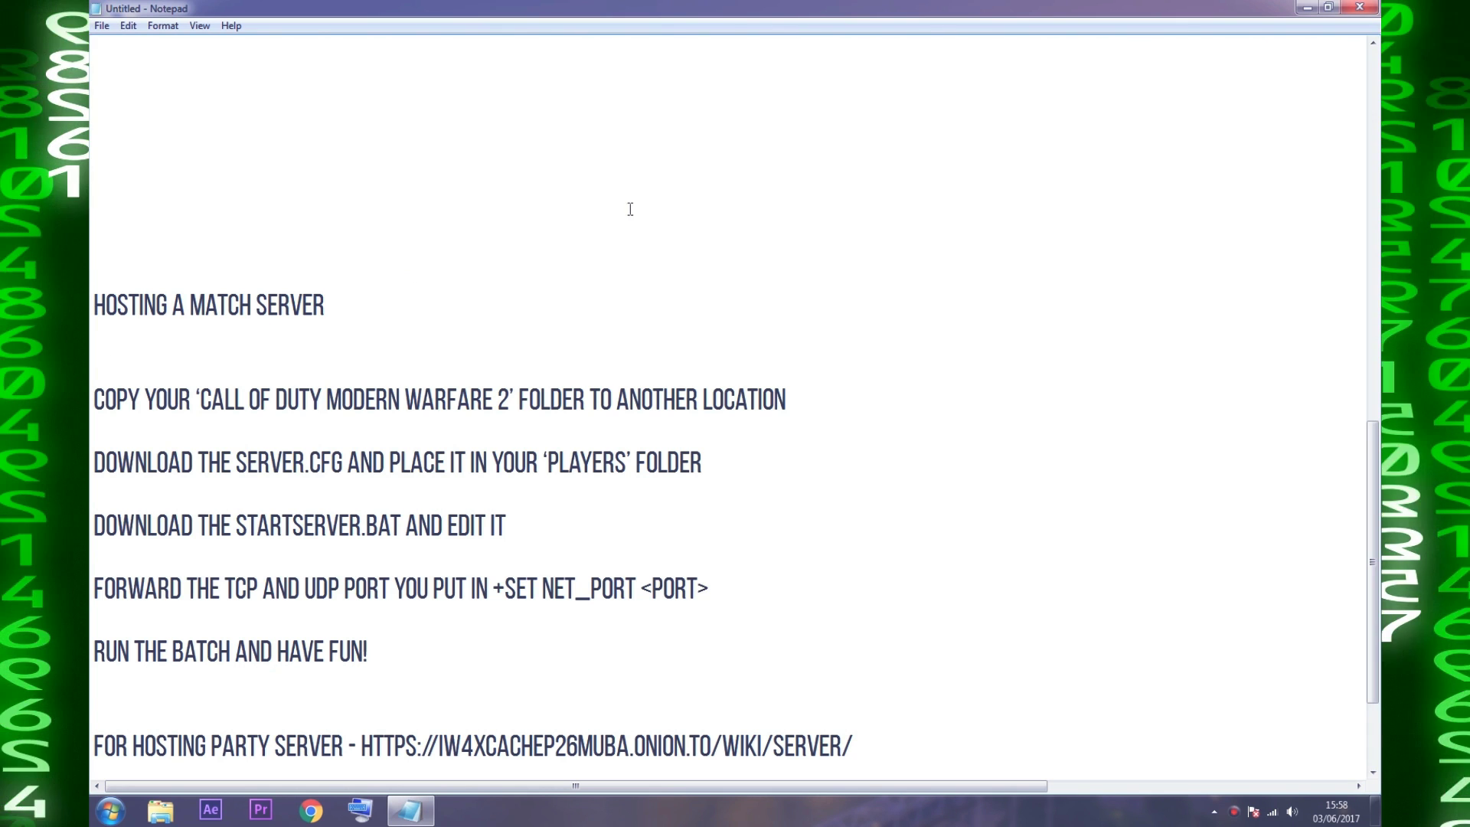
scroll(766, 190, "up", 3)
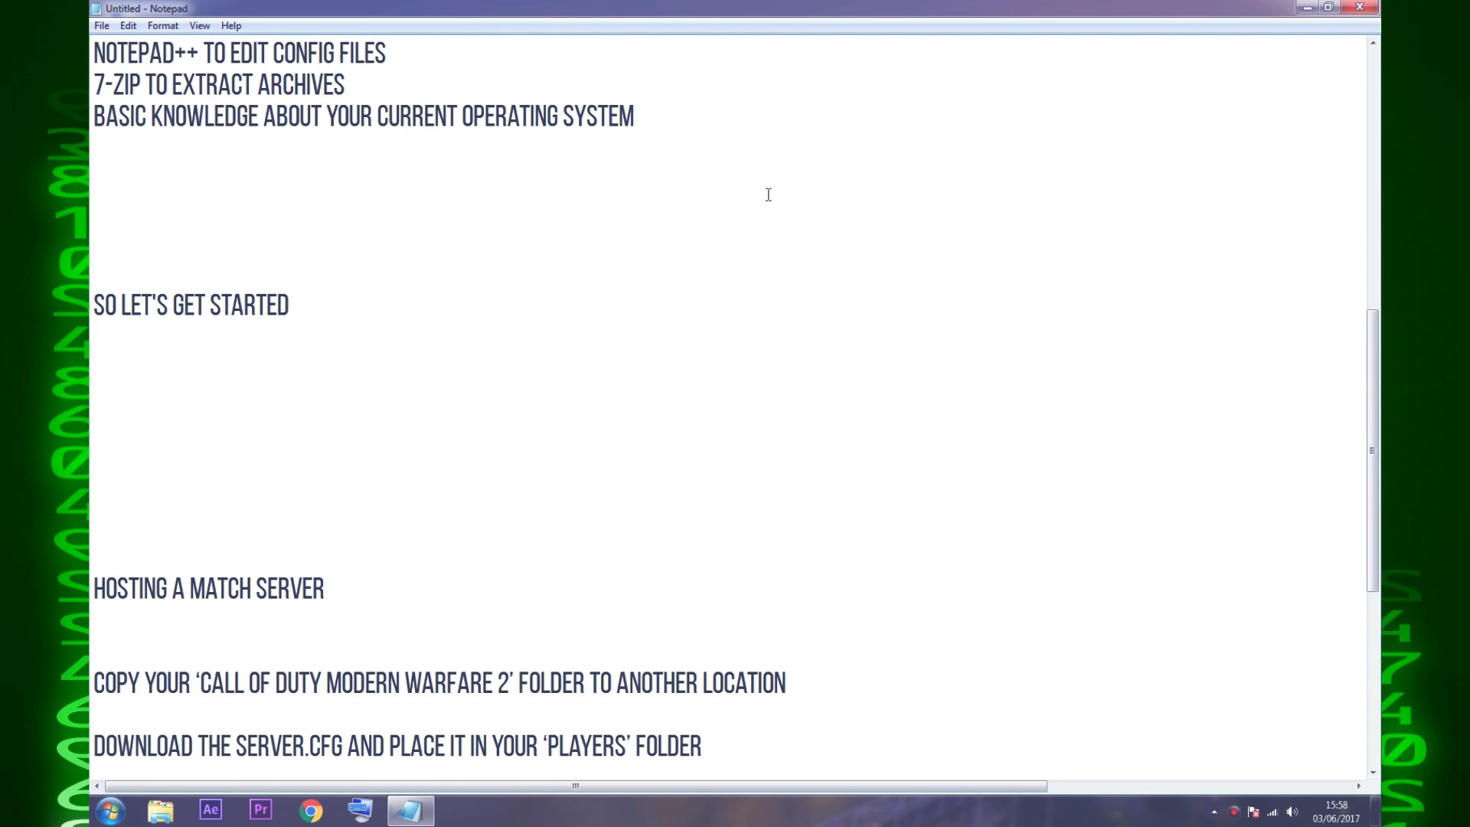
scroll(689, 207, "down", 2)
left_click_drag(96, 498, 818, 493)
left_click(859, 490)
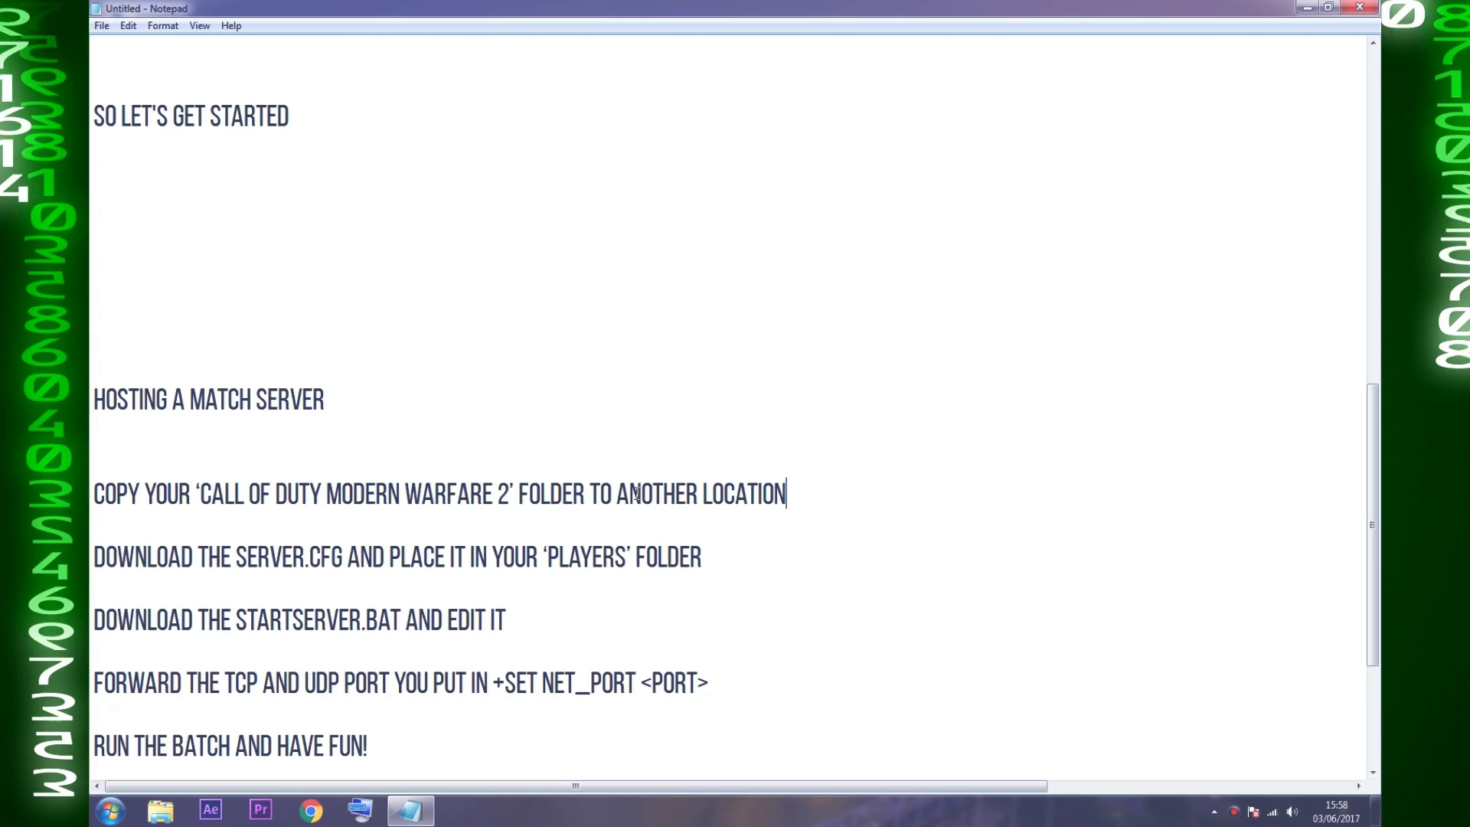
left_click(848, 491)
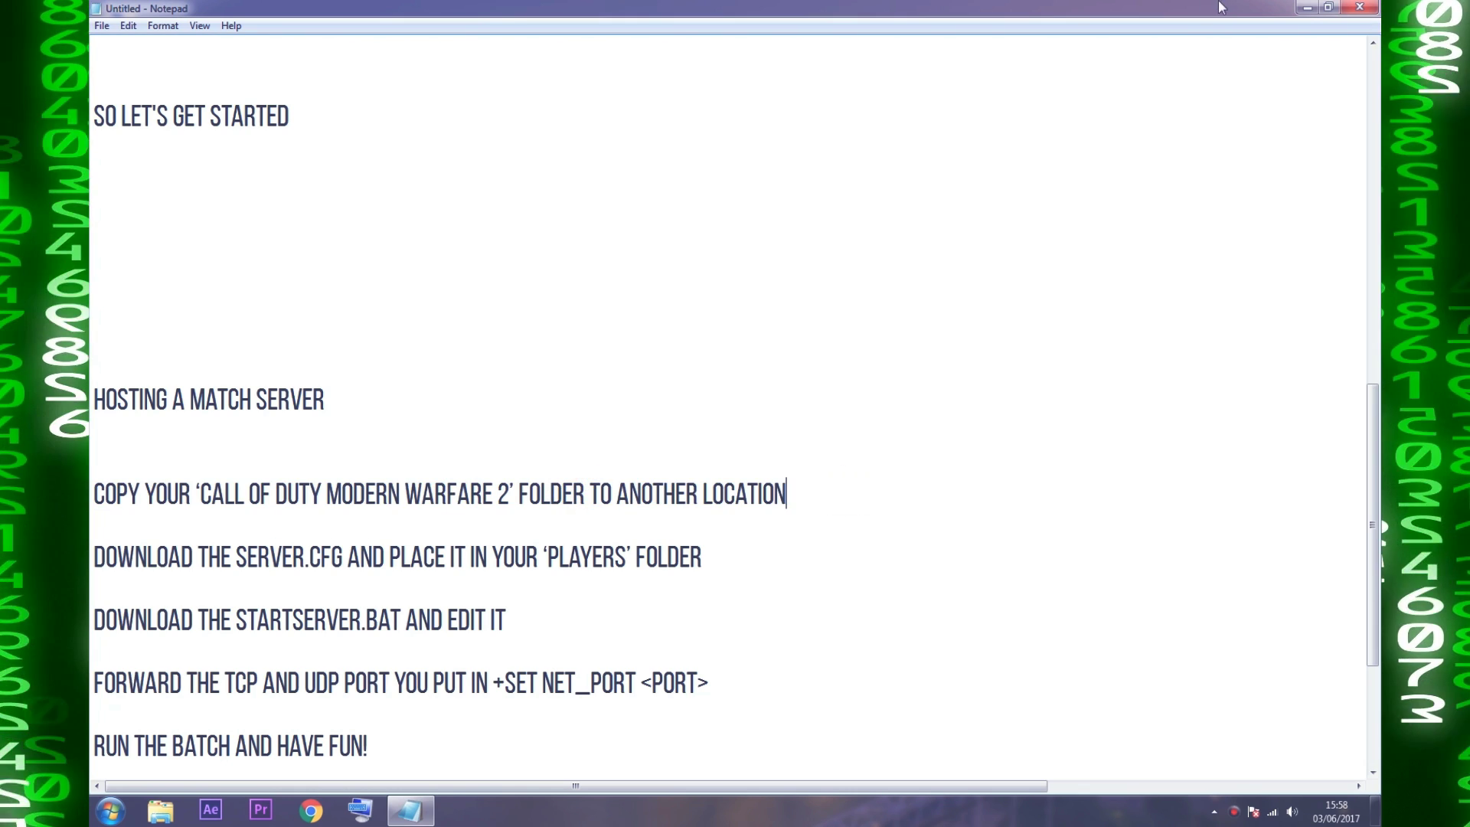
Minimize the guide and copy the "Call of Duty Modern Warfare 2" folder from the INSTALLATION MEDIA (F:) drive.
left_click(1307, 7)
key("super")
left_click(356, 594)
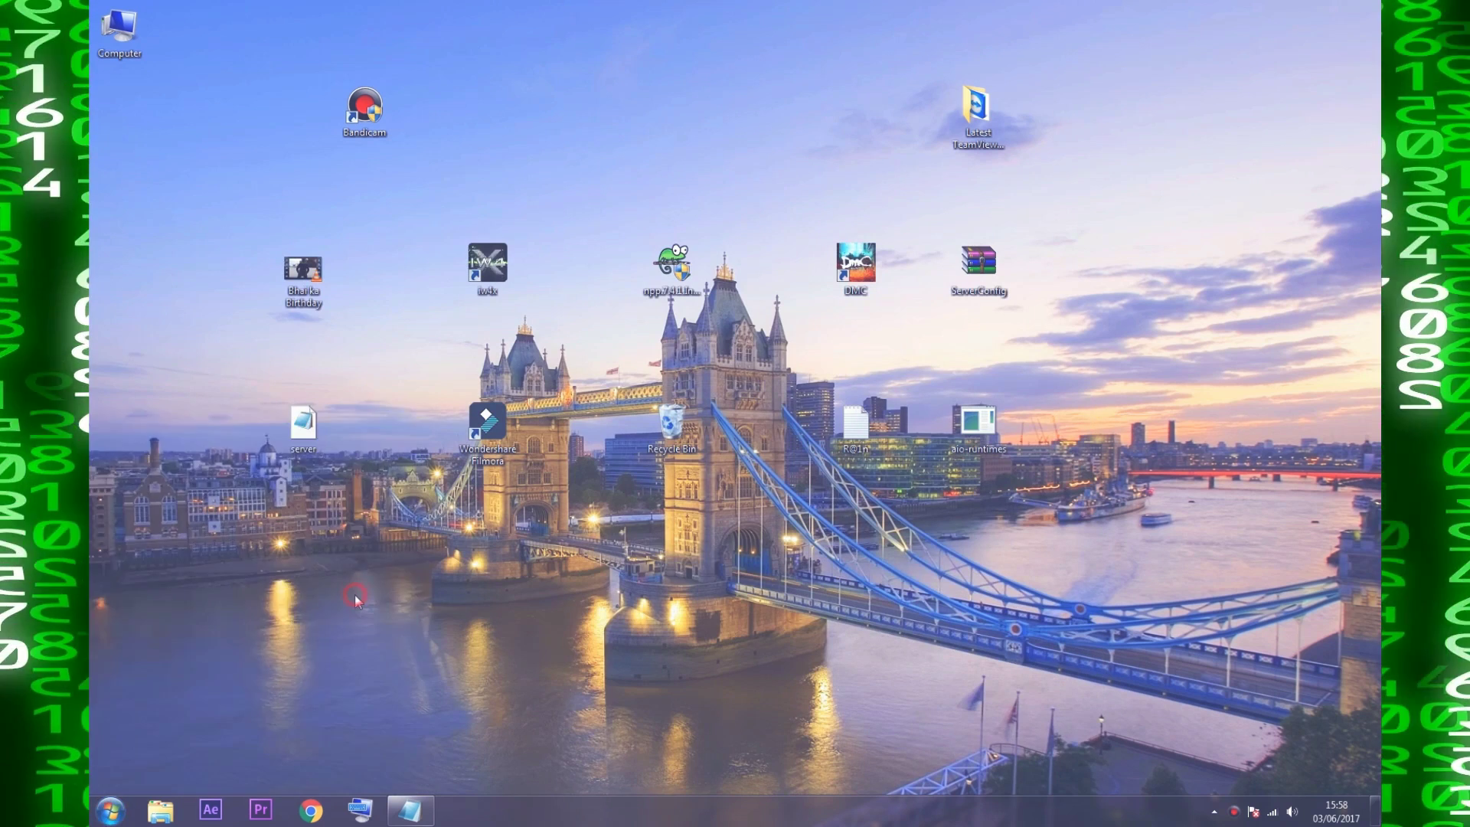
double_click(715, 114)
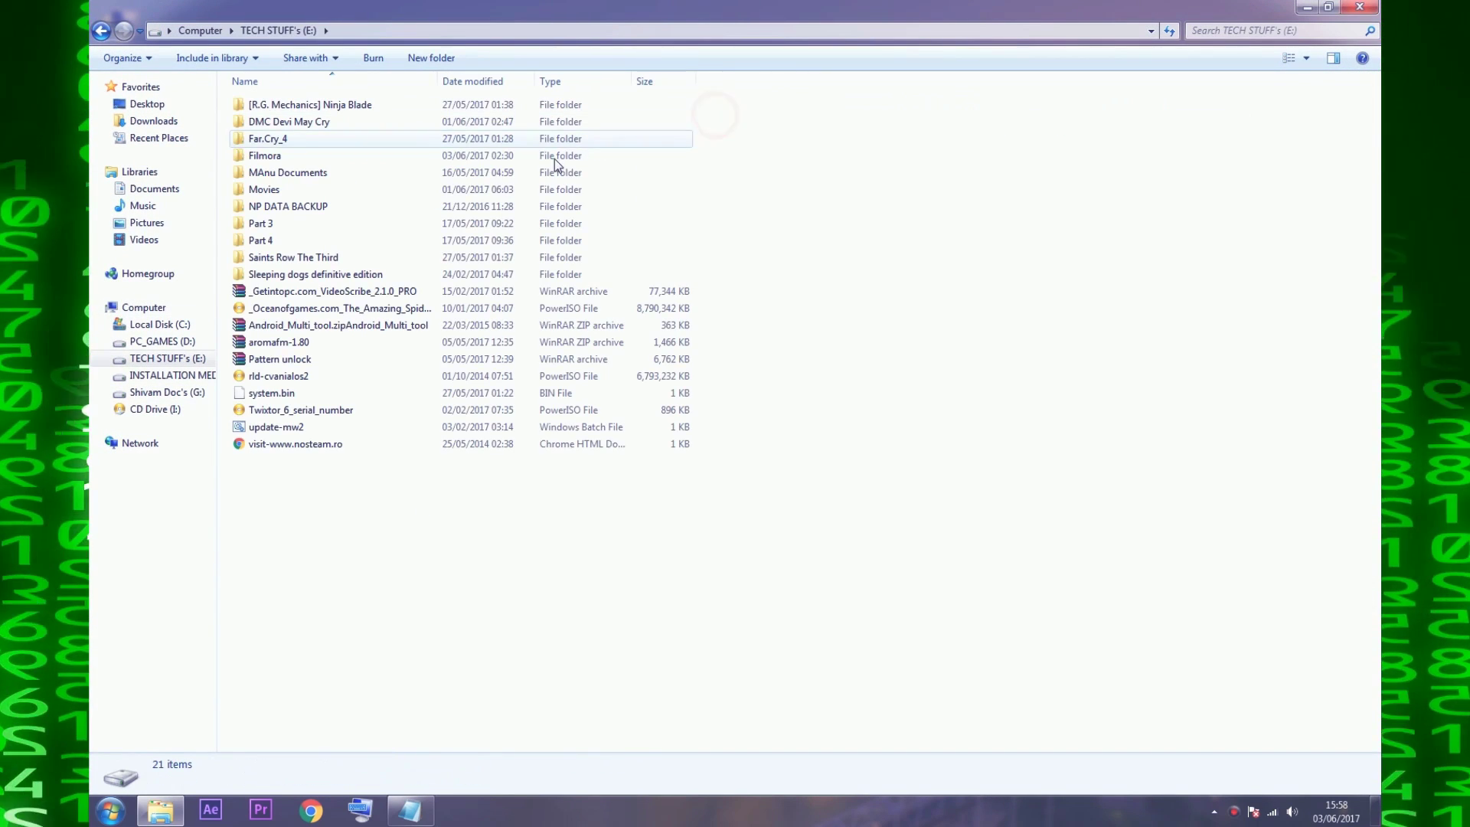
key("BackSpace")
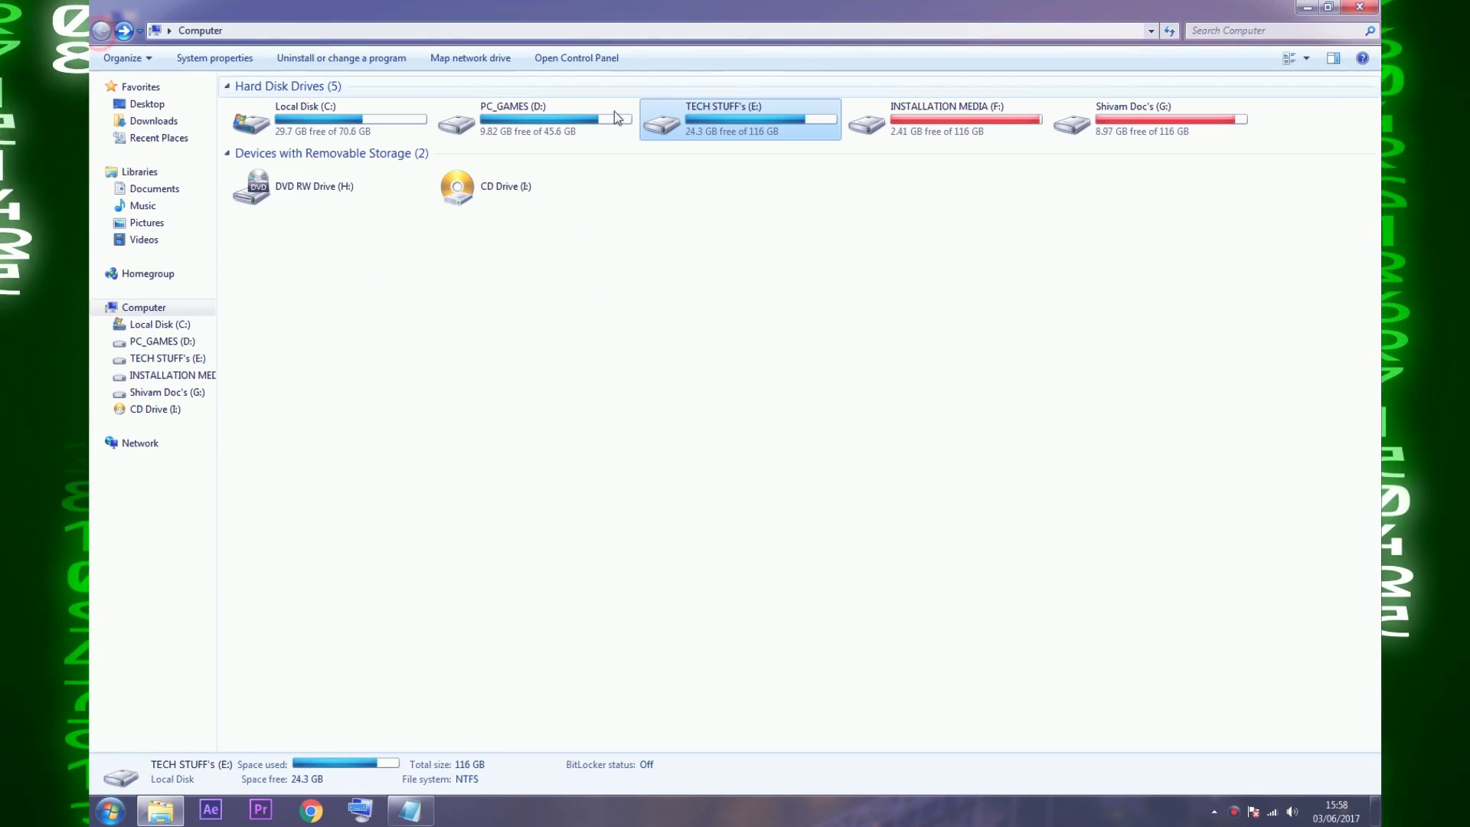
double_click(894, 103)
left_click(291, 155)
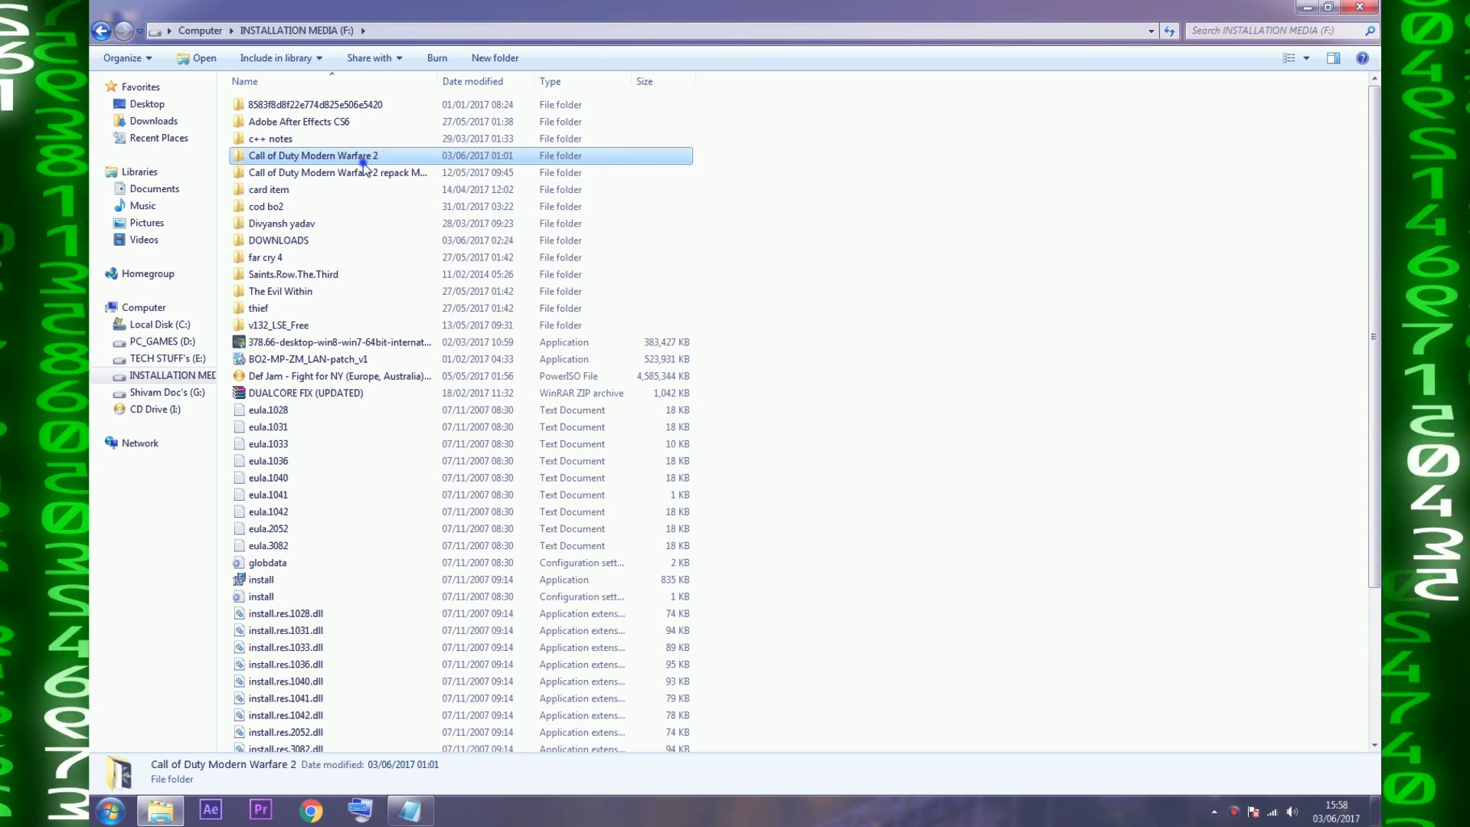
right_click(364, 161)
left_click(398, 463)
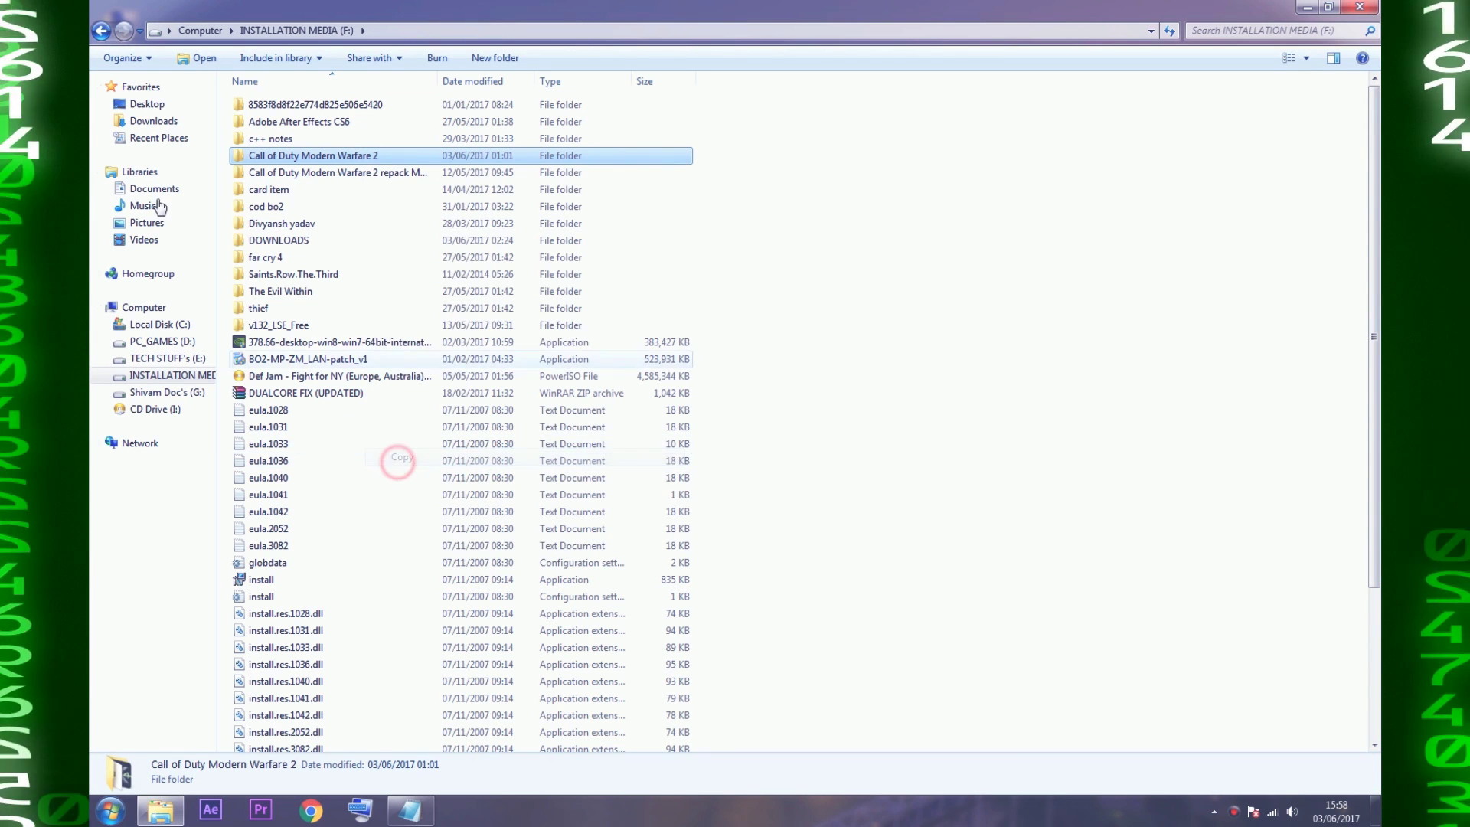
Paste the copied game folder into the TECH STUFF's (E:) drive.
key("BackSpace")
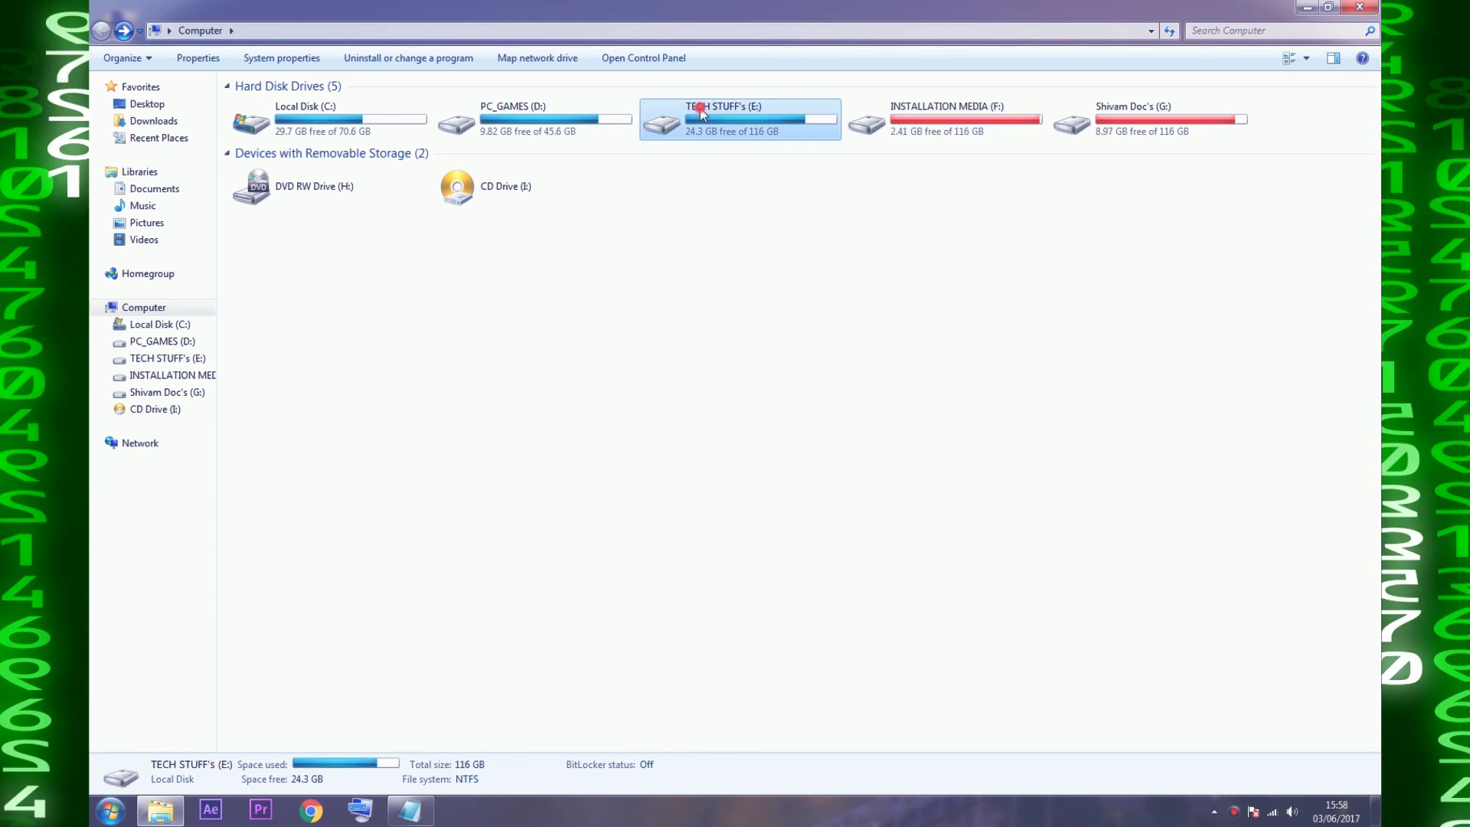
double_click(705, 115)
right_click(701, 108)
left_click(764, 219)
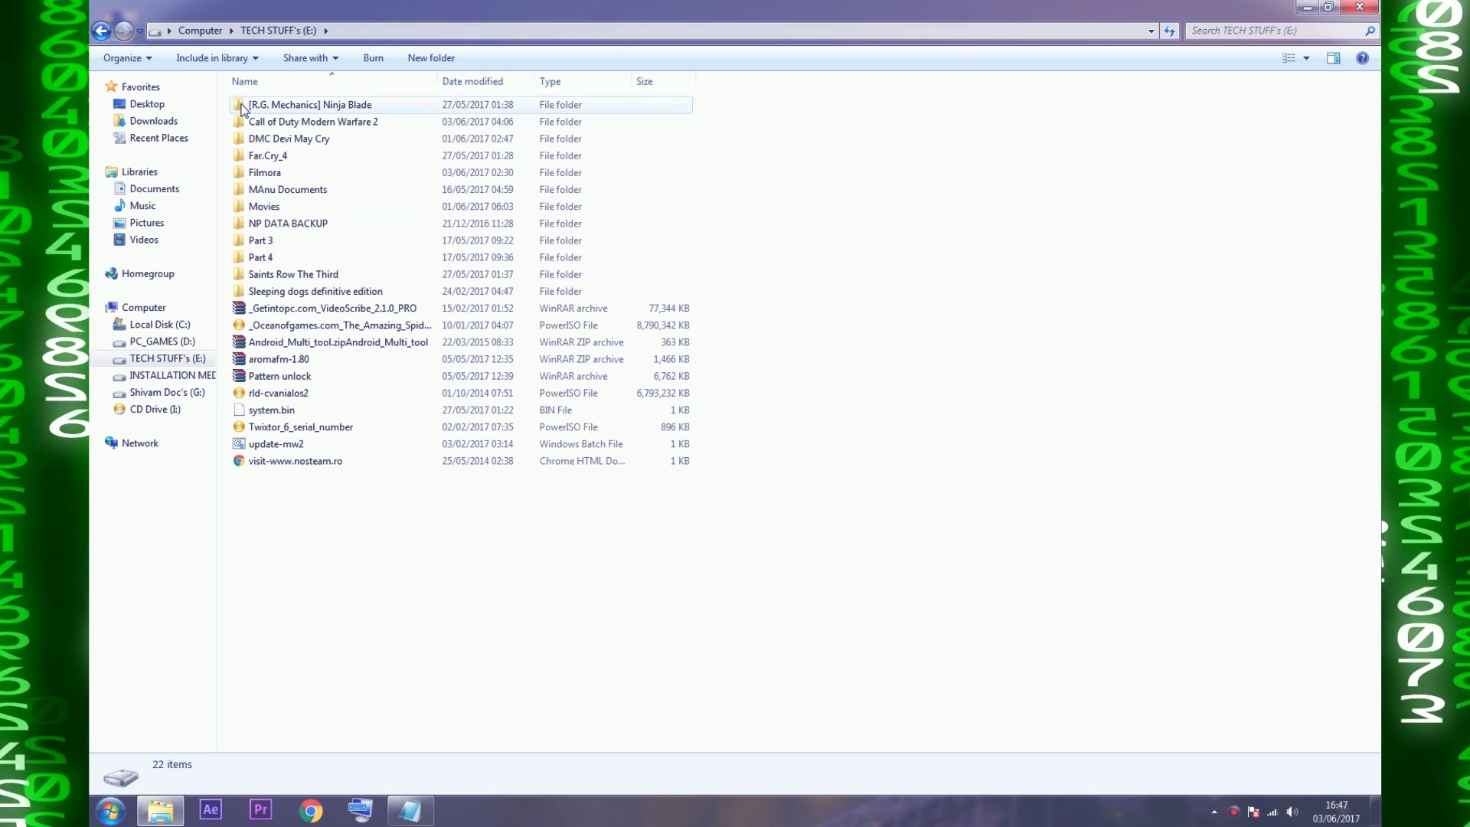
Open the copied "Call of Duty Modern Warfare 2" folder on drive E: and look through its contents.
left_click(241, 104)
left_click(257, 124)
double_click(320, 125)
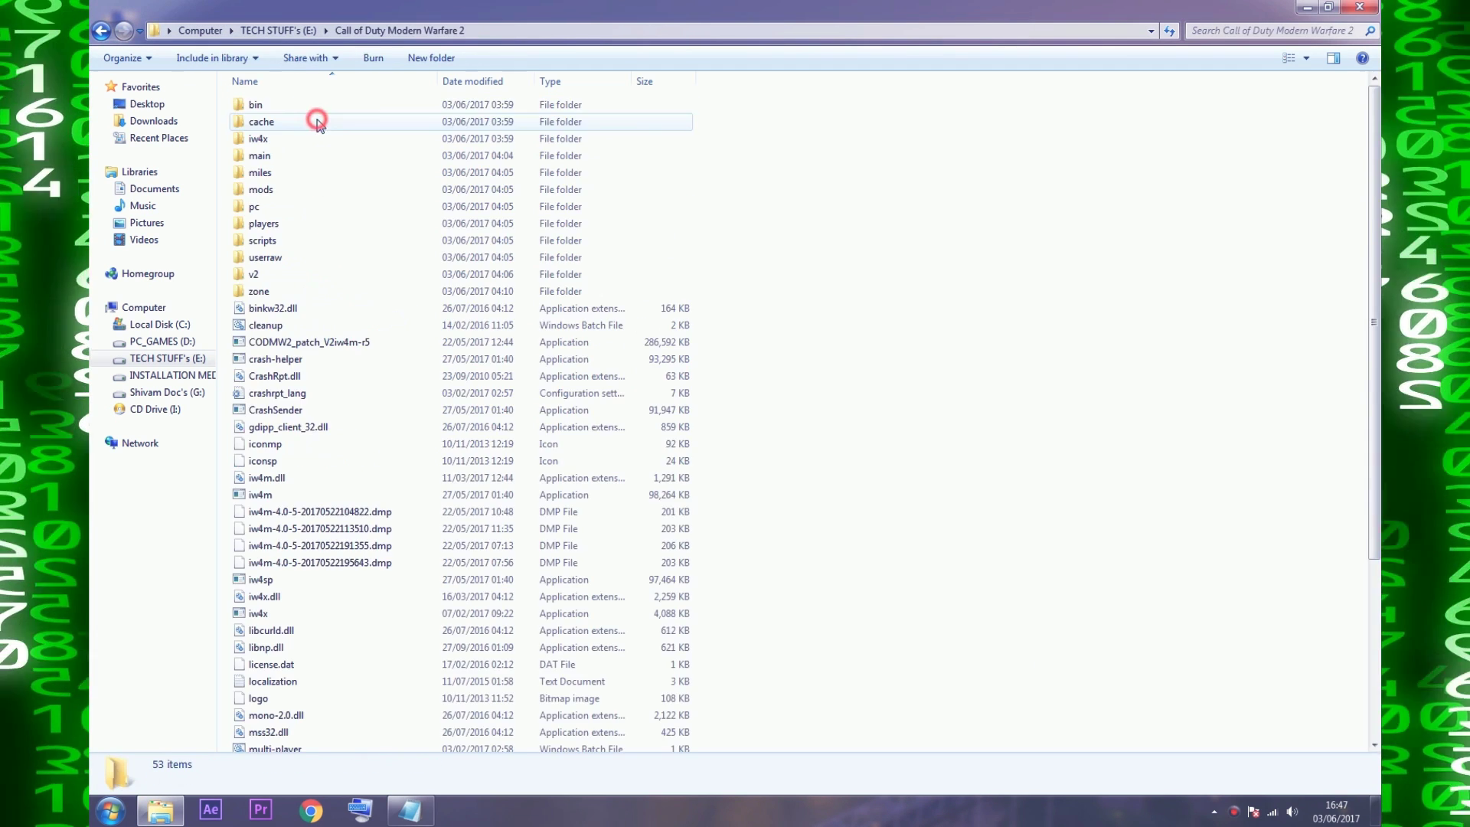
scroll(1030, 604, "down", 5)
scroll(995, 566, "up", 5)
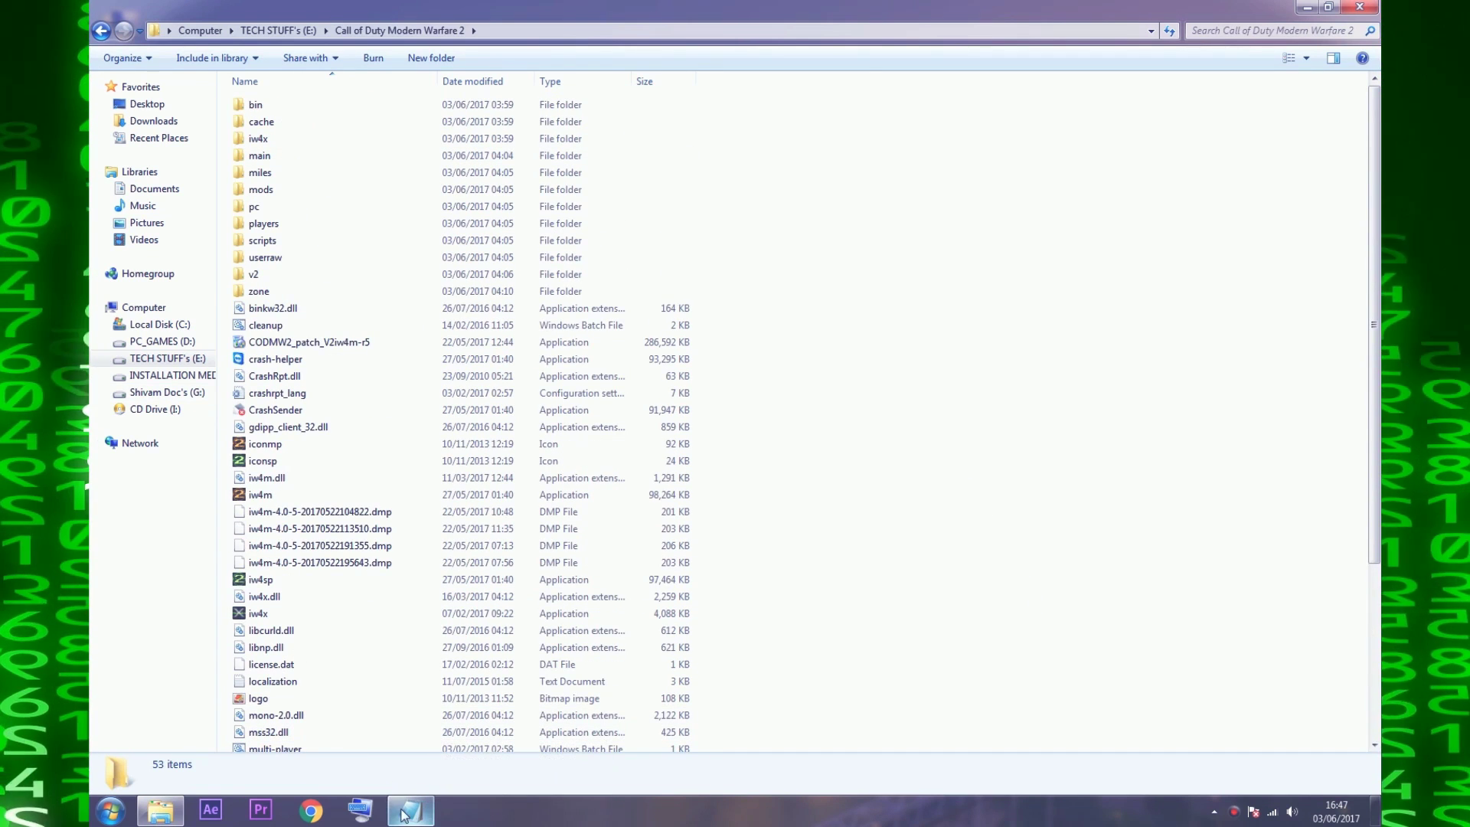
Switch to the Notepad guide and copy the words "iw4x Documentation" from the line below the folder-copying instruction.
key("alt+Tab")
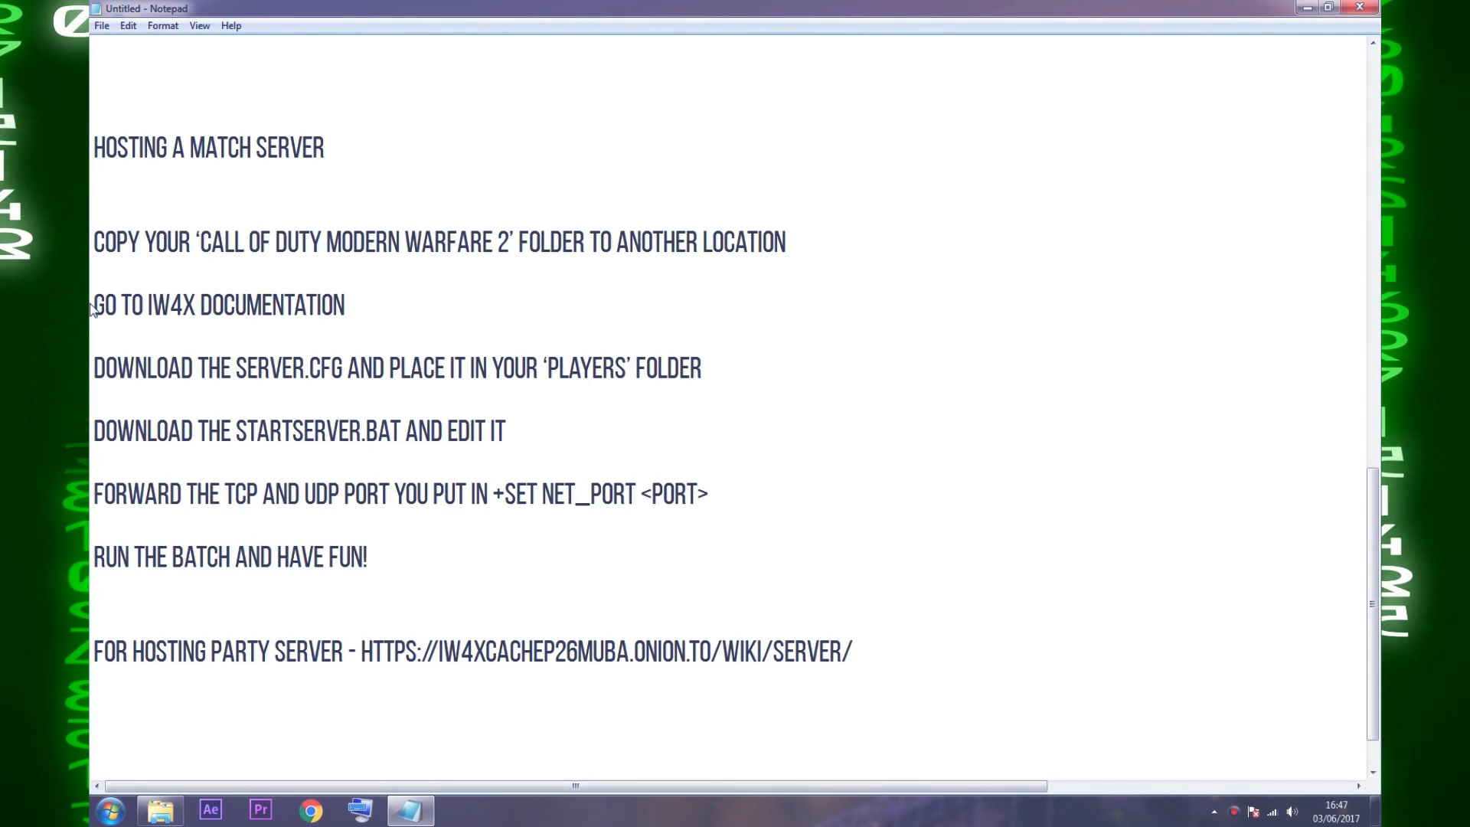
left_click_drag(98, 306, 387, 304)
left_click(387, 303)
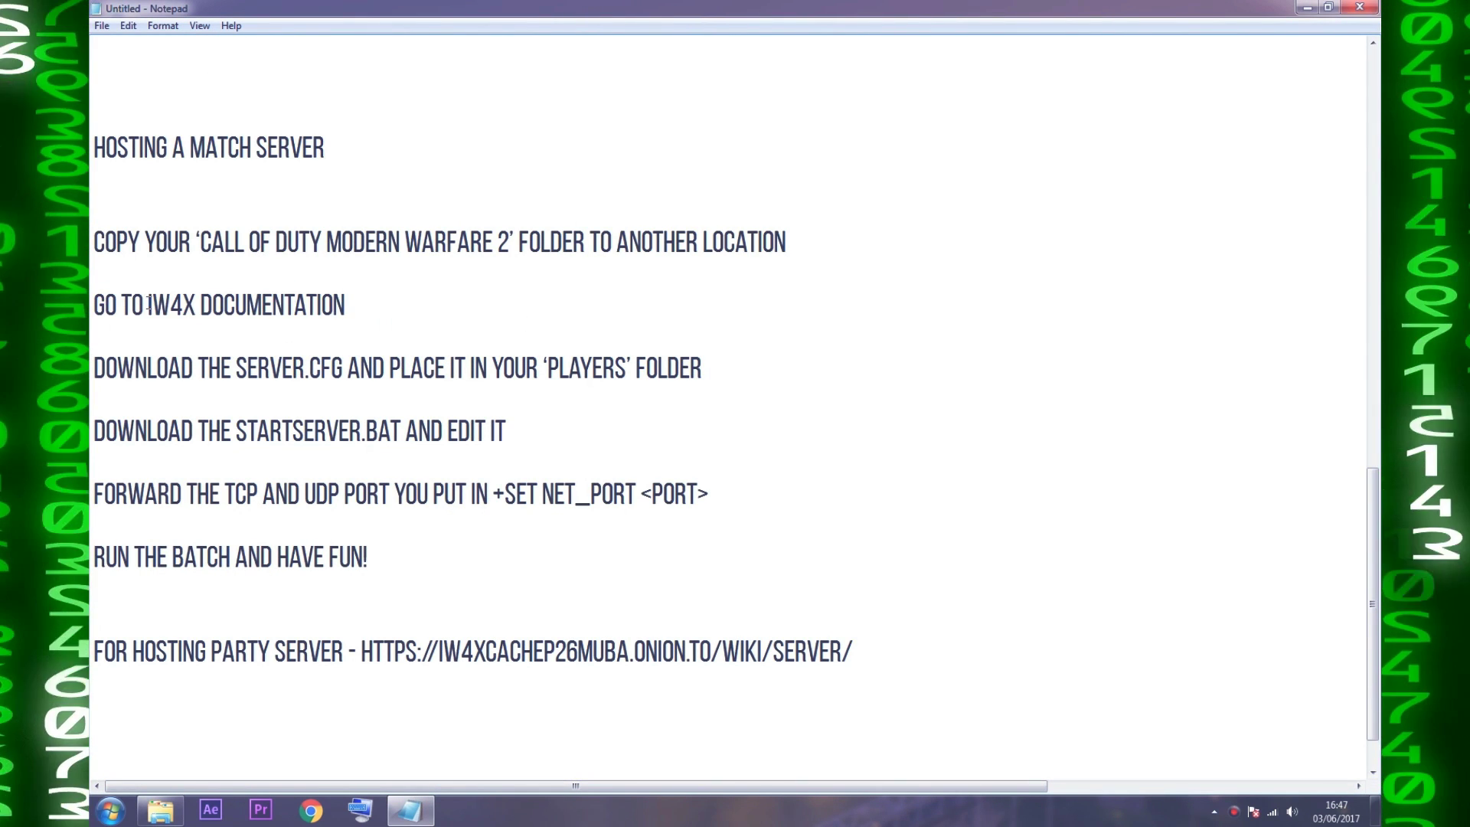
left_click_drag(147, 304, 400, 304)
right_click(310, 305)
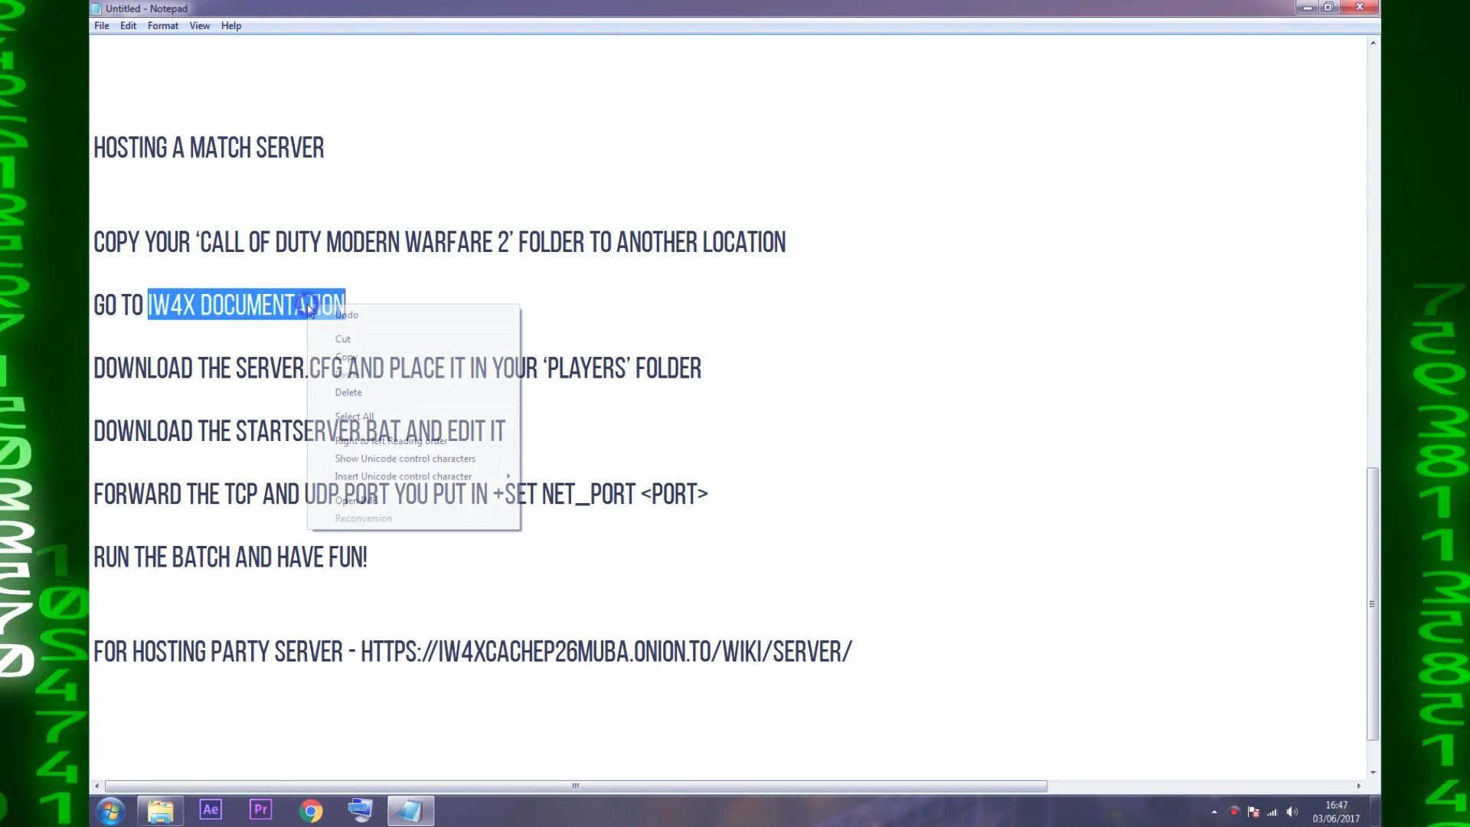
left_click(337, 355)
Switch to Chrome, search Google for "iw4x Documentation" and open the "Server — IW4x 0.4.2 documentation" result.
left_click(313, 809)
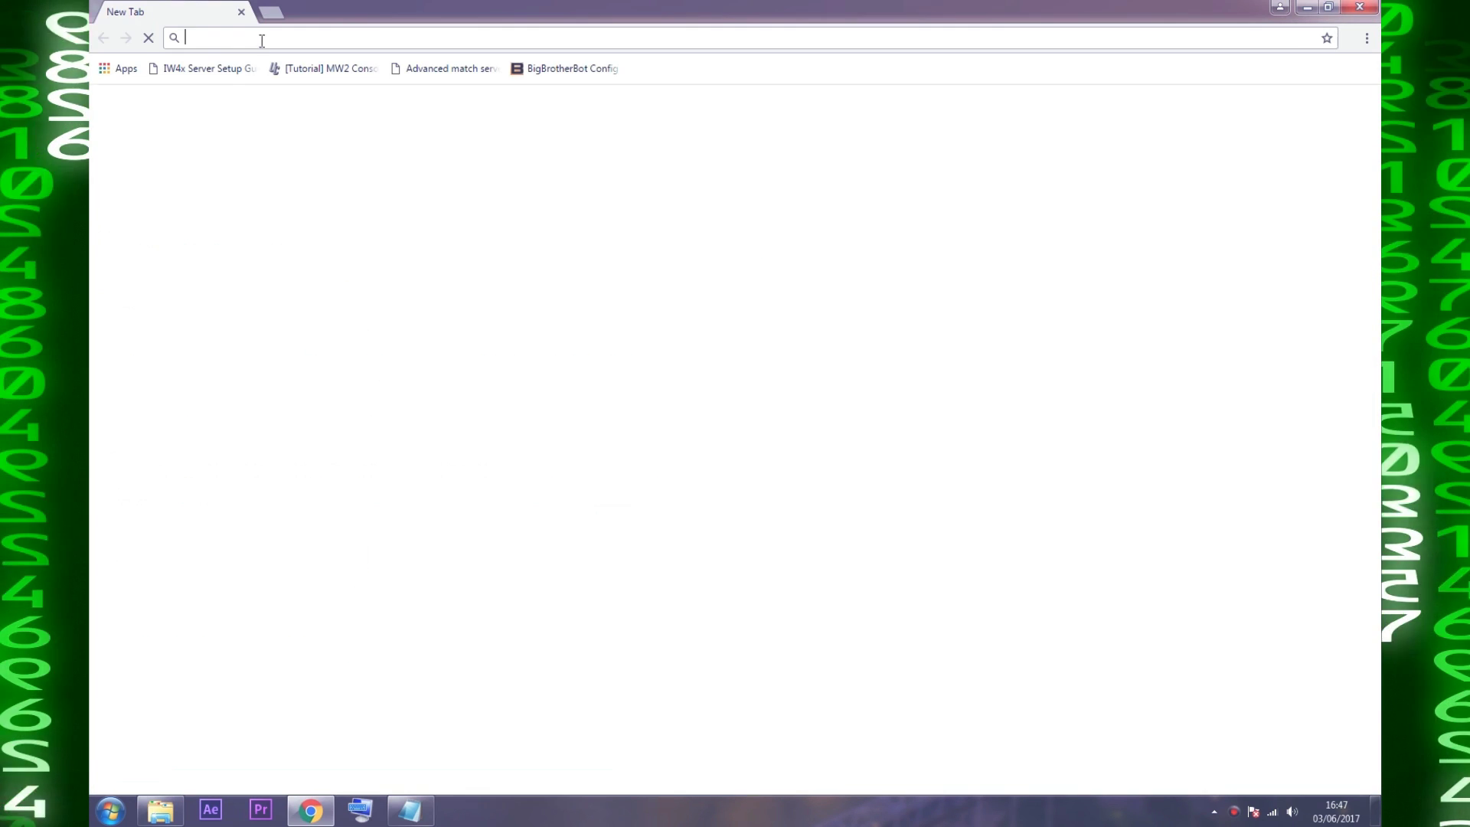
key("ctrl+v")
key("Return")
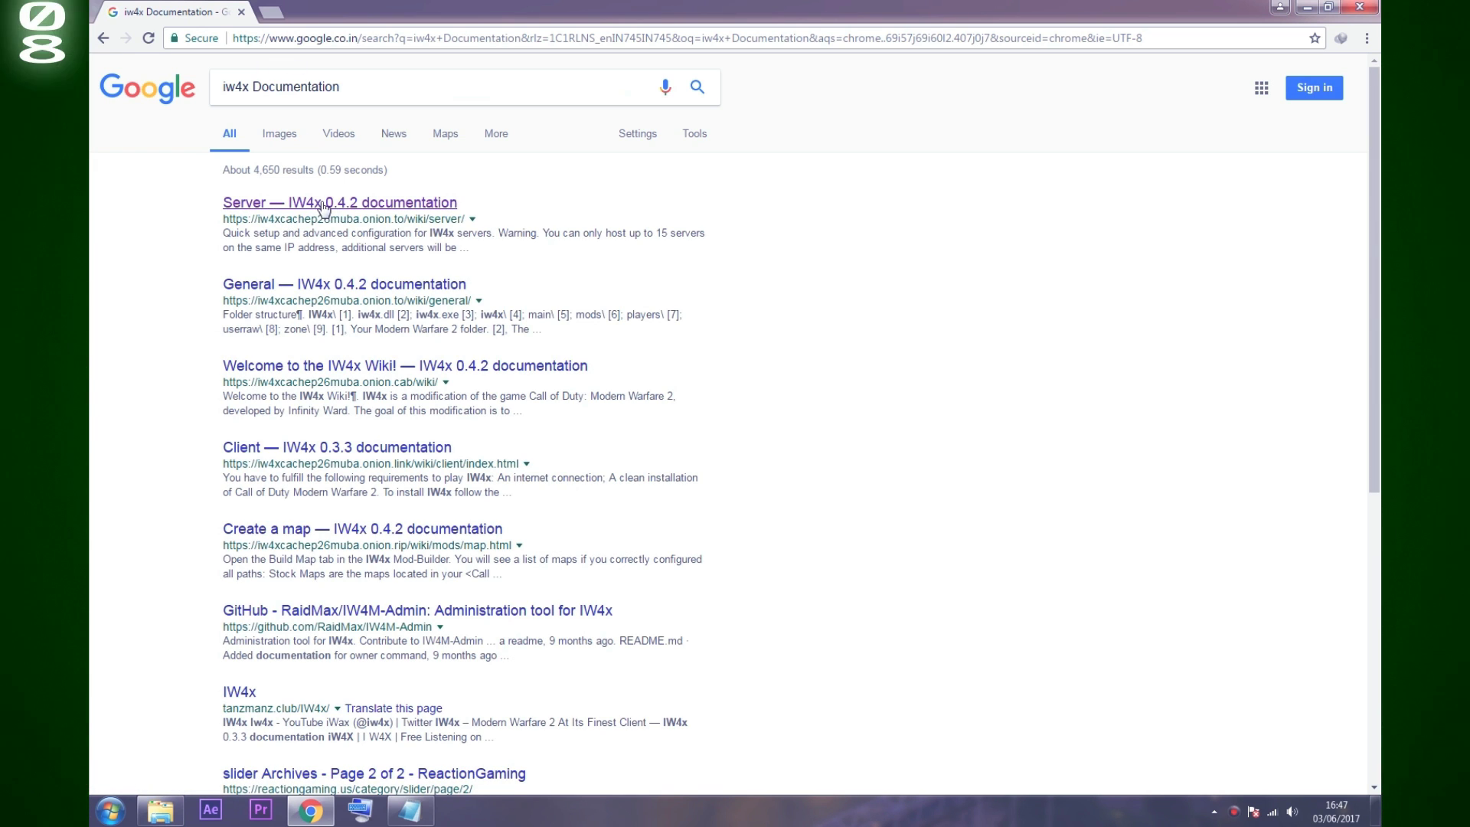
left_click(302, 205)
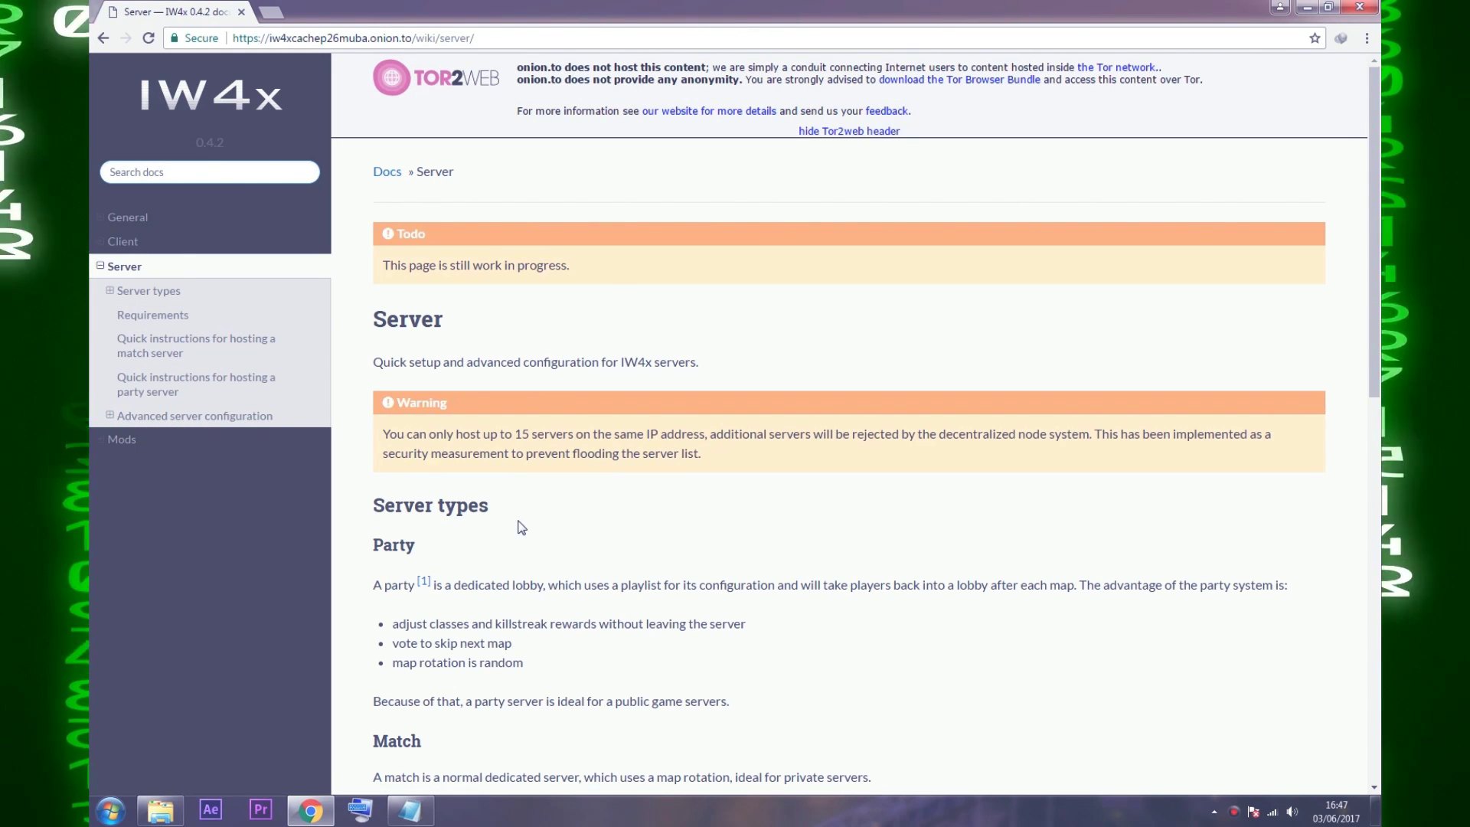
Review the server types, requirements and quick instructions for hosting a match server on the documentation page.
scroll(713, 214, "down", 3)
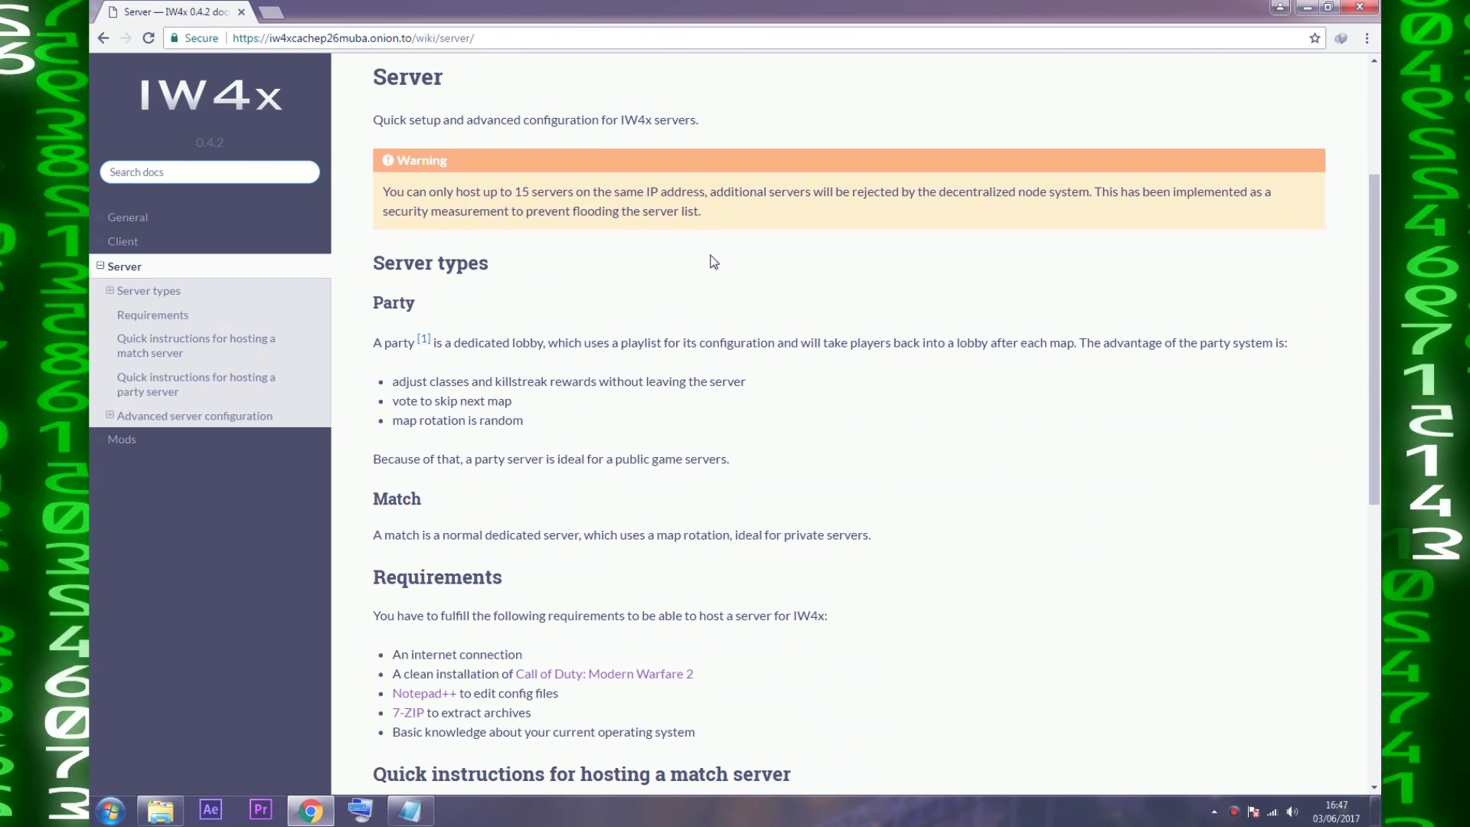
left_click_drag(373, 267, 543, 261)
left_click(542, 261)
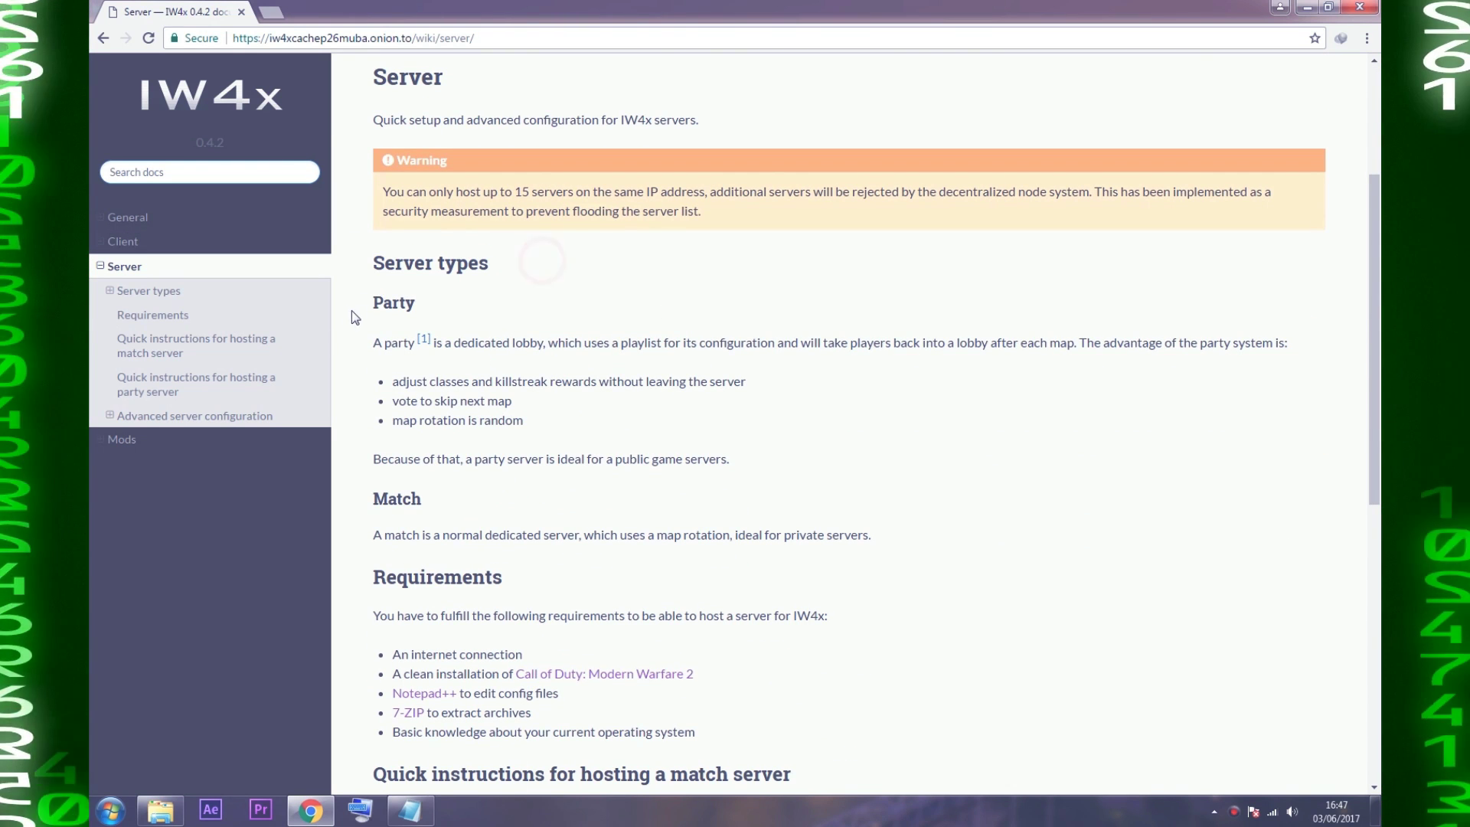
scroll(688, 387, "down", 3)
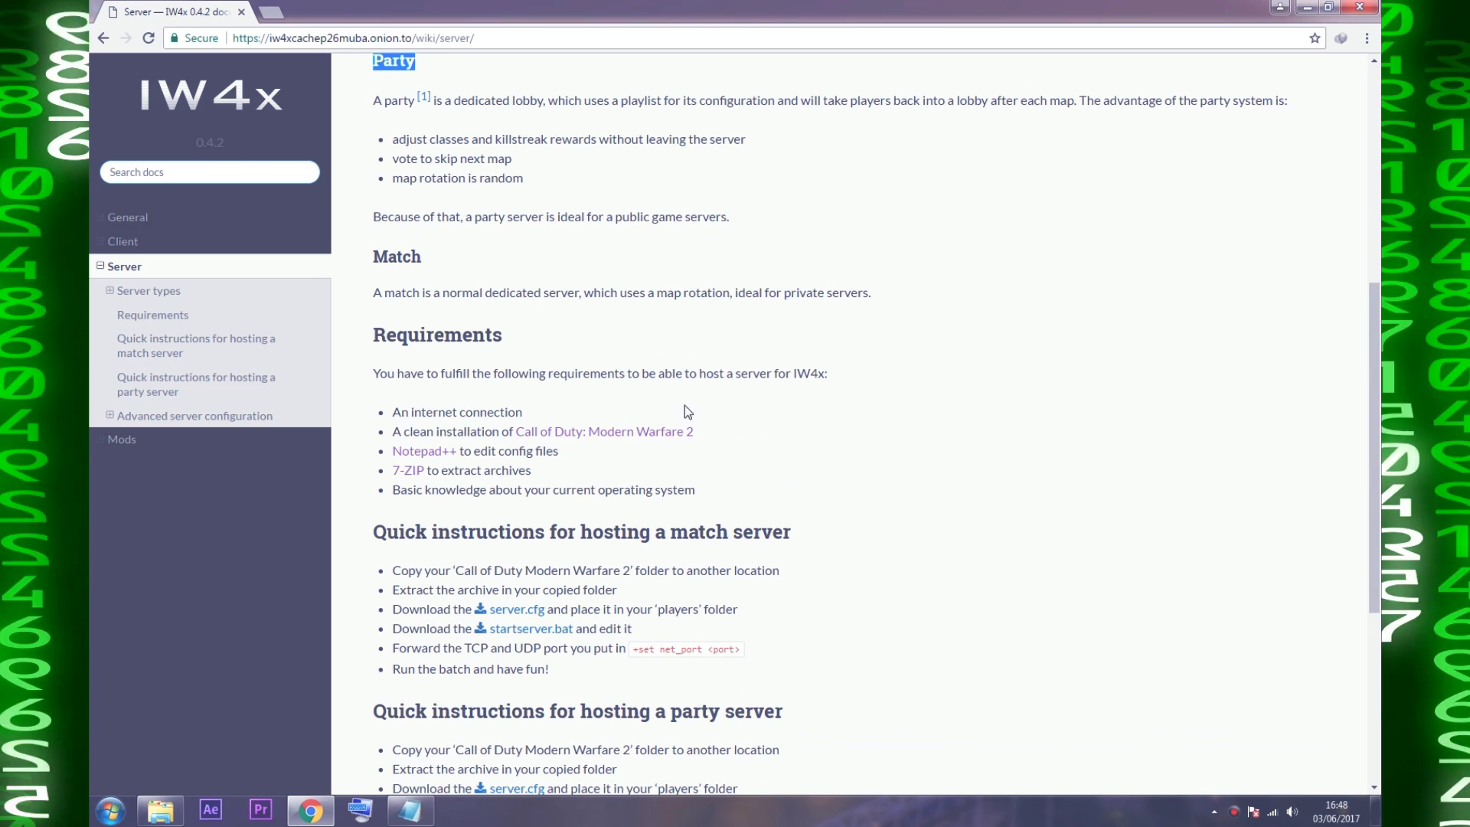
Return to the Notepad guide and check the instruction that follows opening the IW4x documentation.
left_click(408, 810)
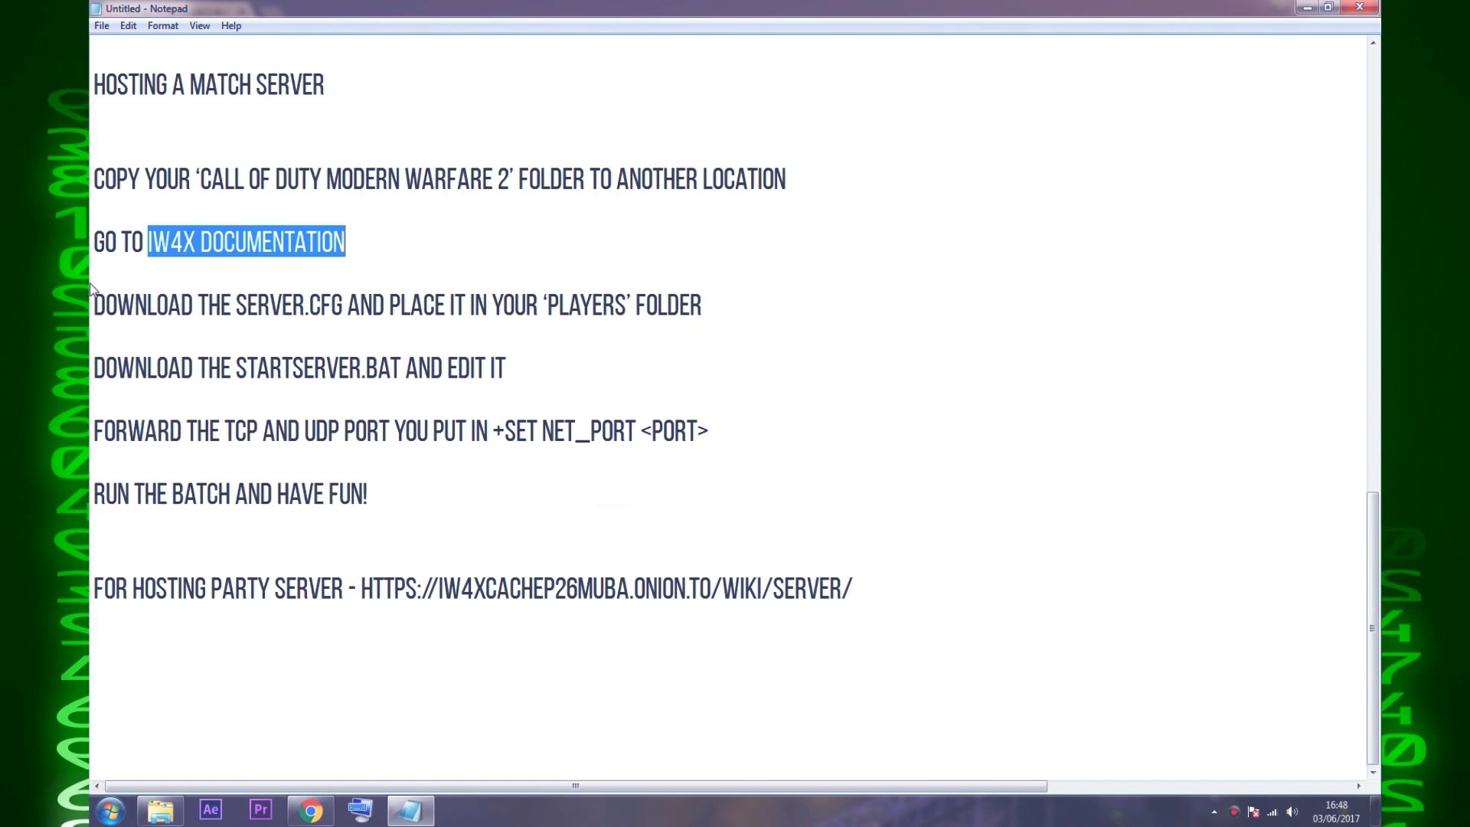
left_click(204, 272)
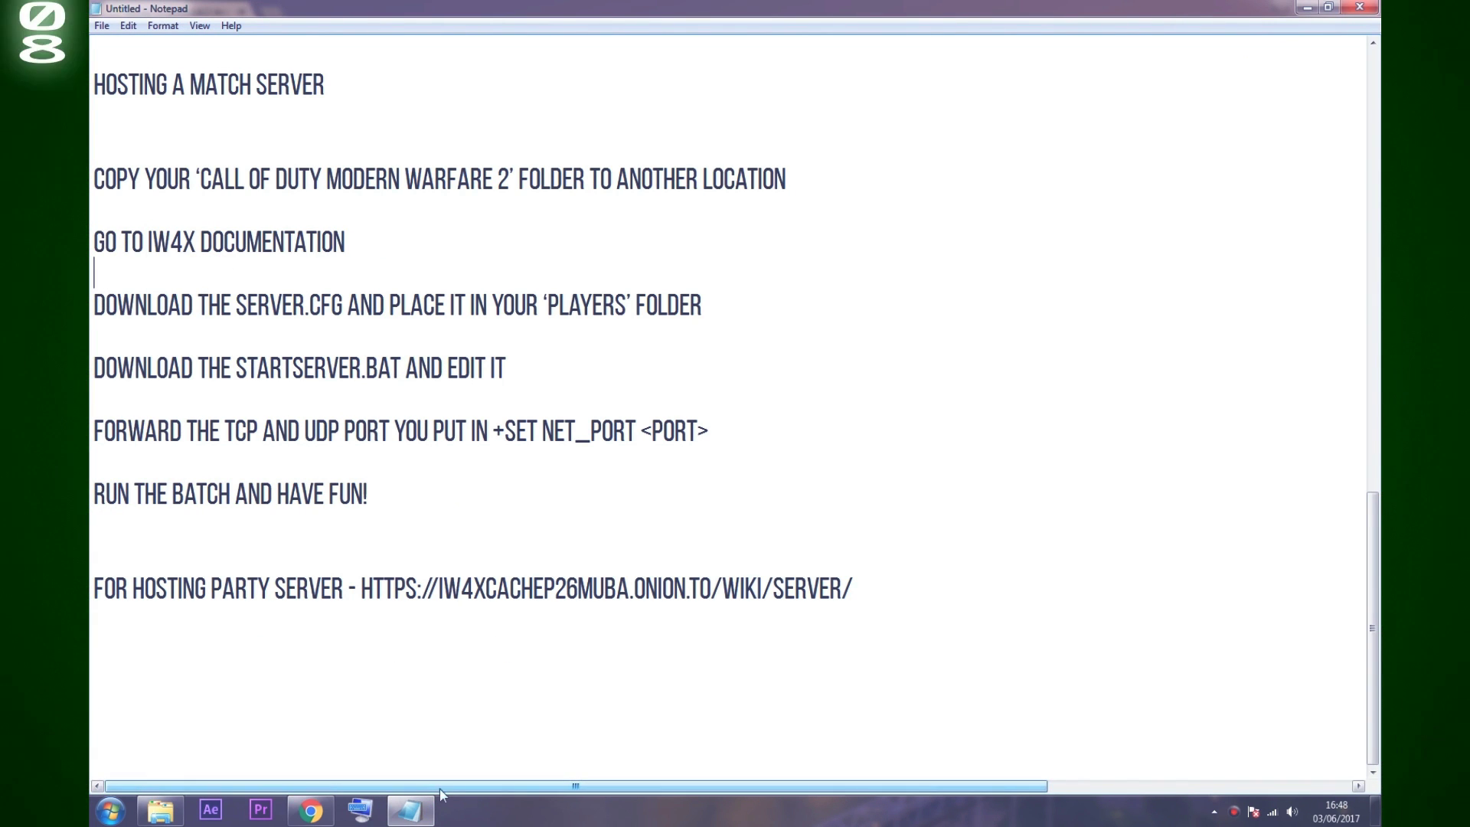
Review the guide's "Hosting a match server" heading and find the matching quick instructions on the IW4x documentation page in Chrome.
scroll(108, 291, "up", 2)
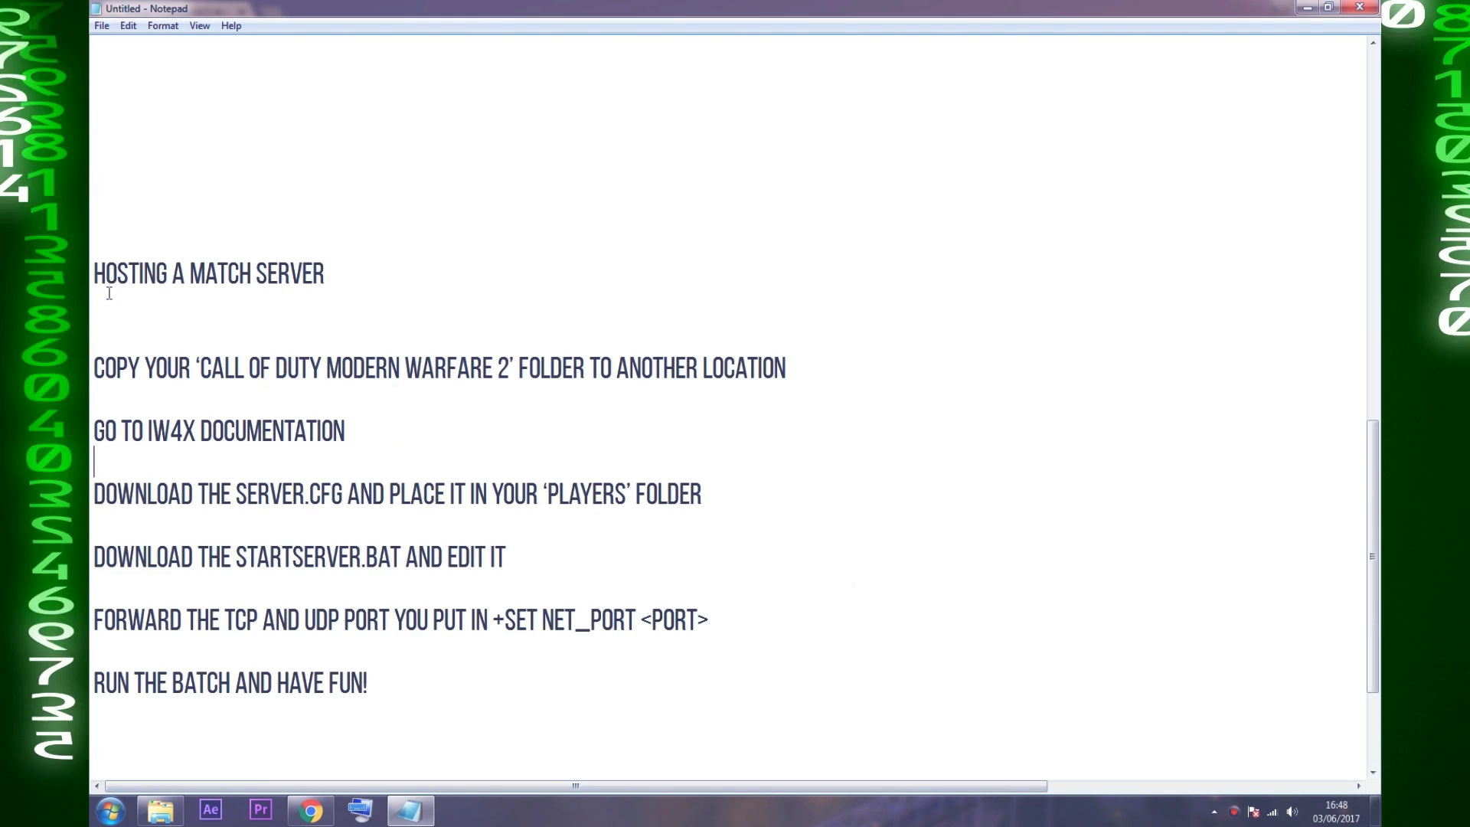
left_click_drag(98, 273, 463, 273)
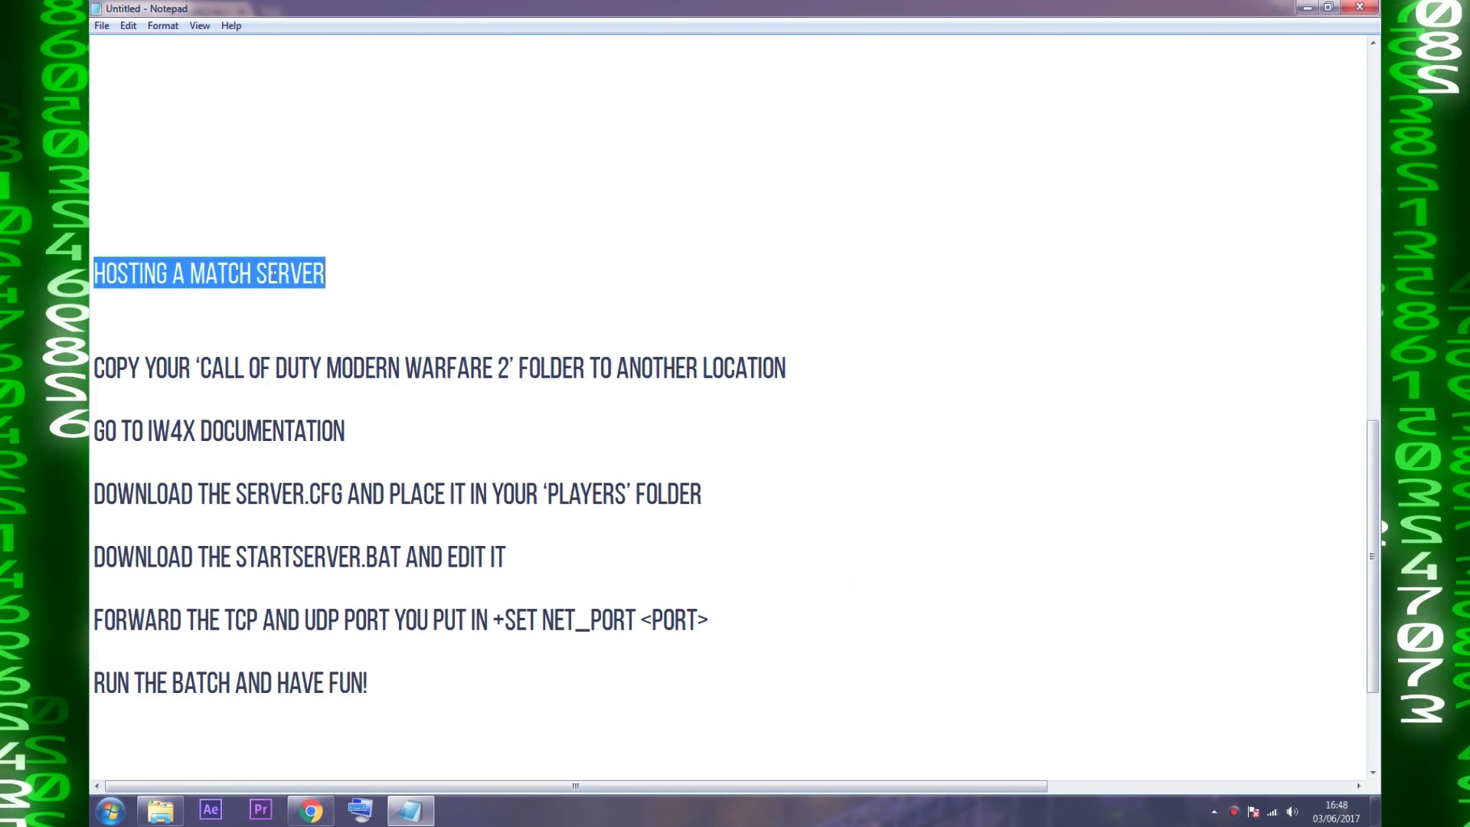
left_click_drag(189, 273, 437, 276)
left_click(432, 277)
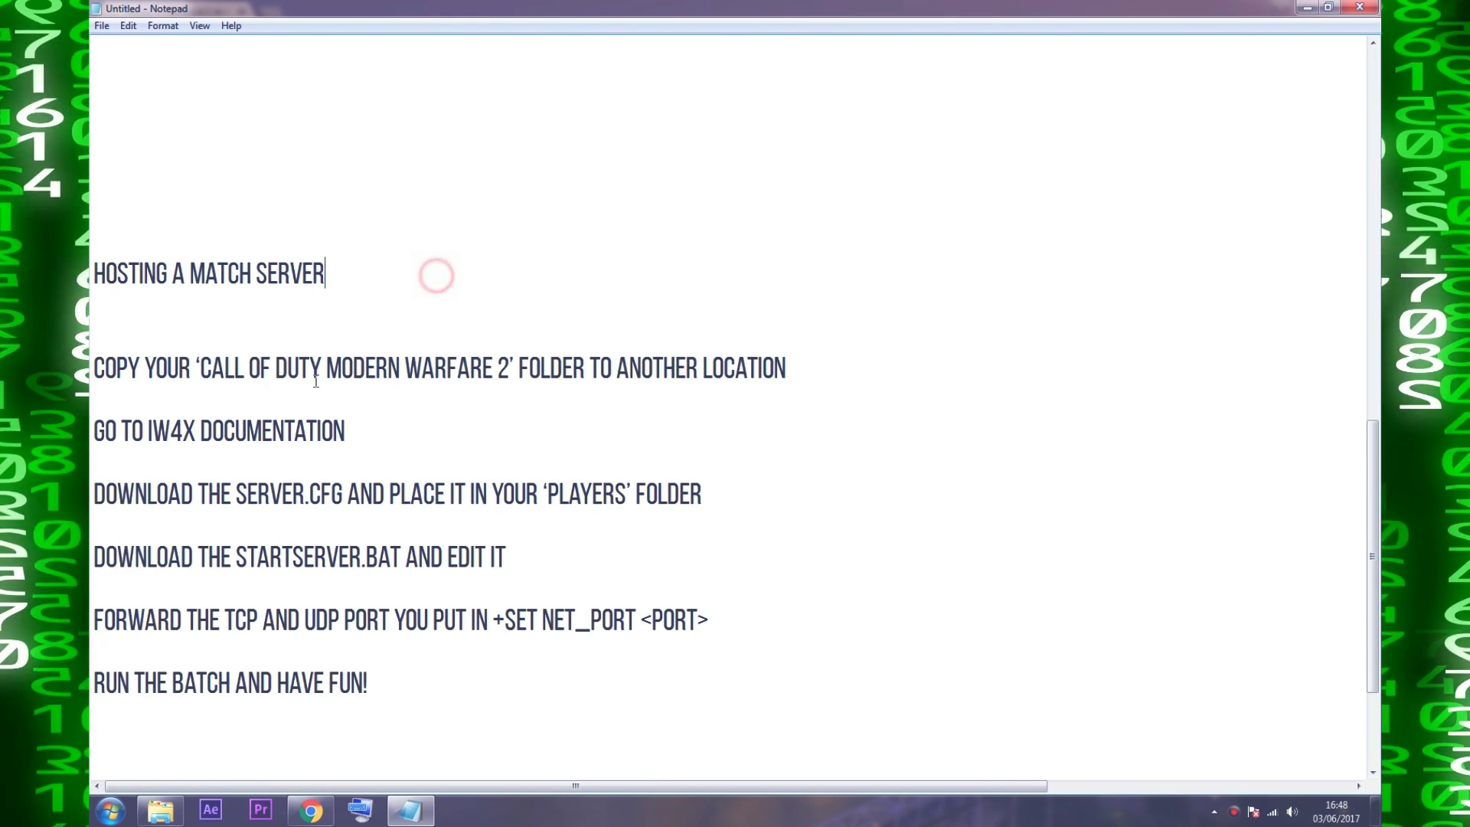
left_click(411, 812)
scroll(391, 420, "down", 4)
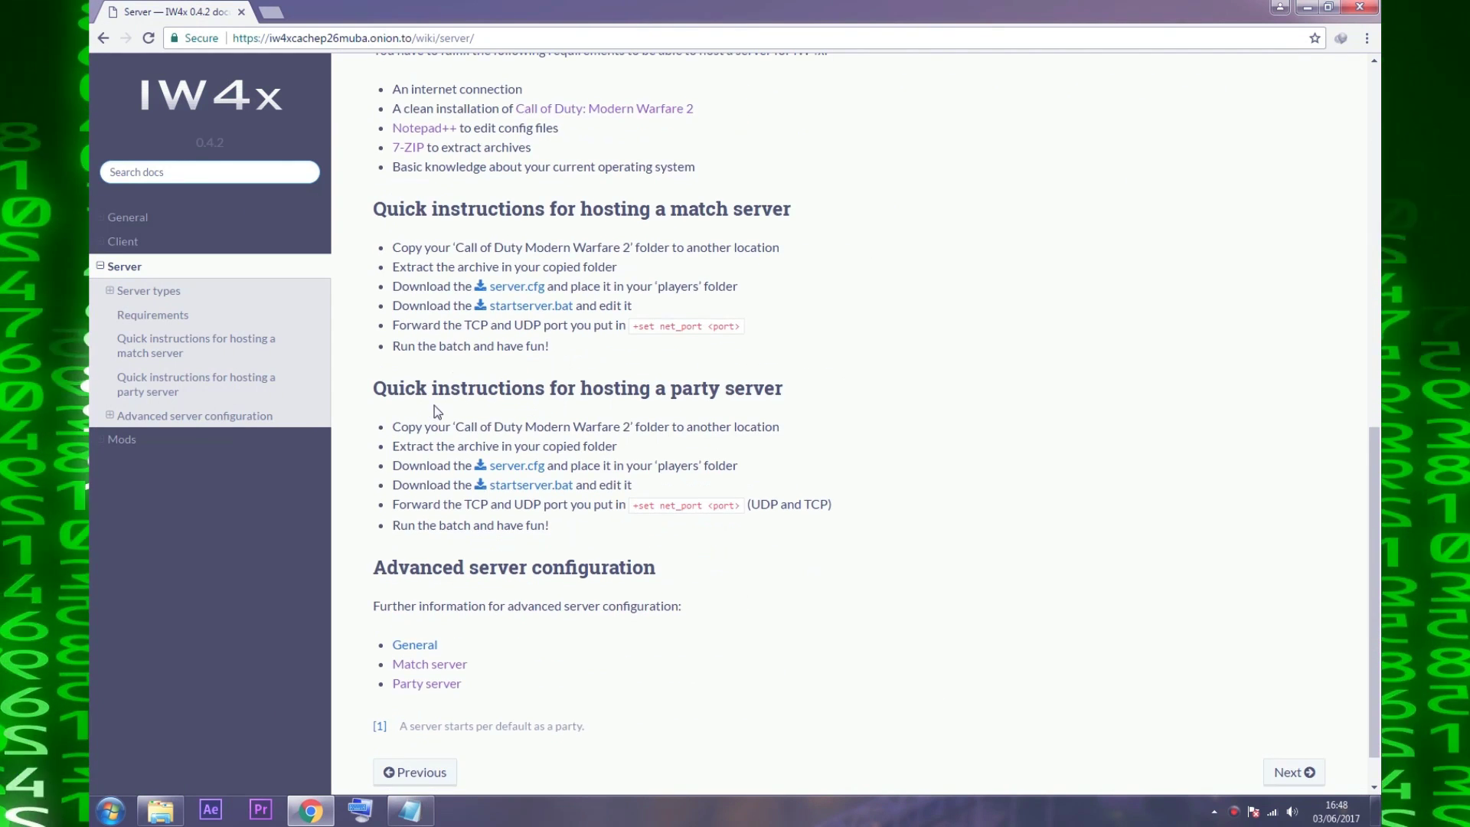
left_click_drag(451, 208, 857, 209)
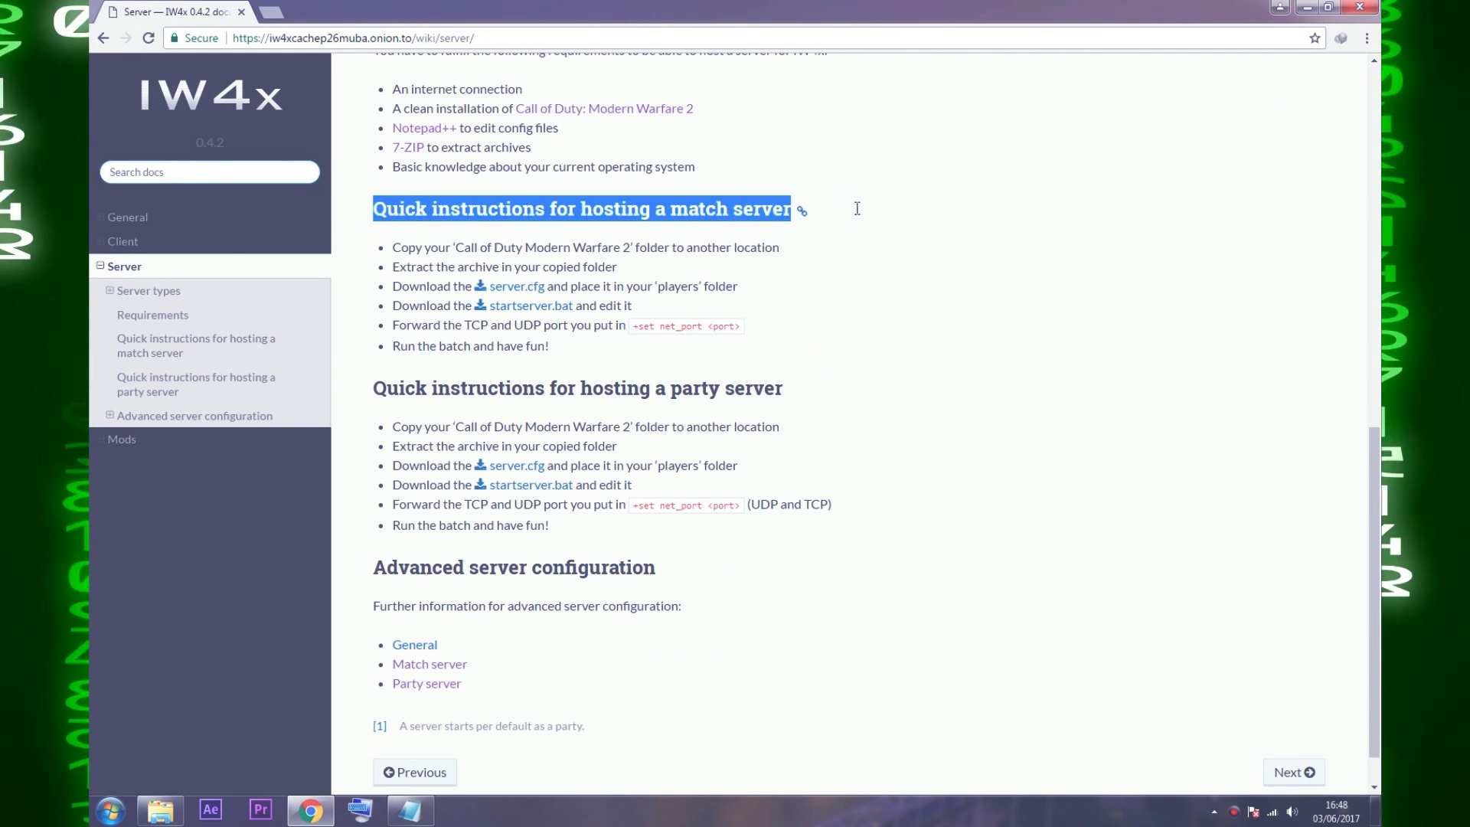
left_click(857, 214)
scroll(449, 506, "down", 1)
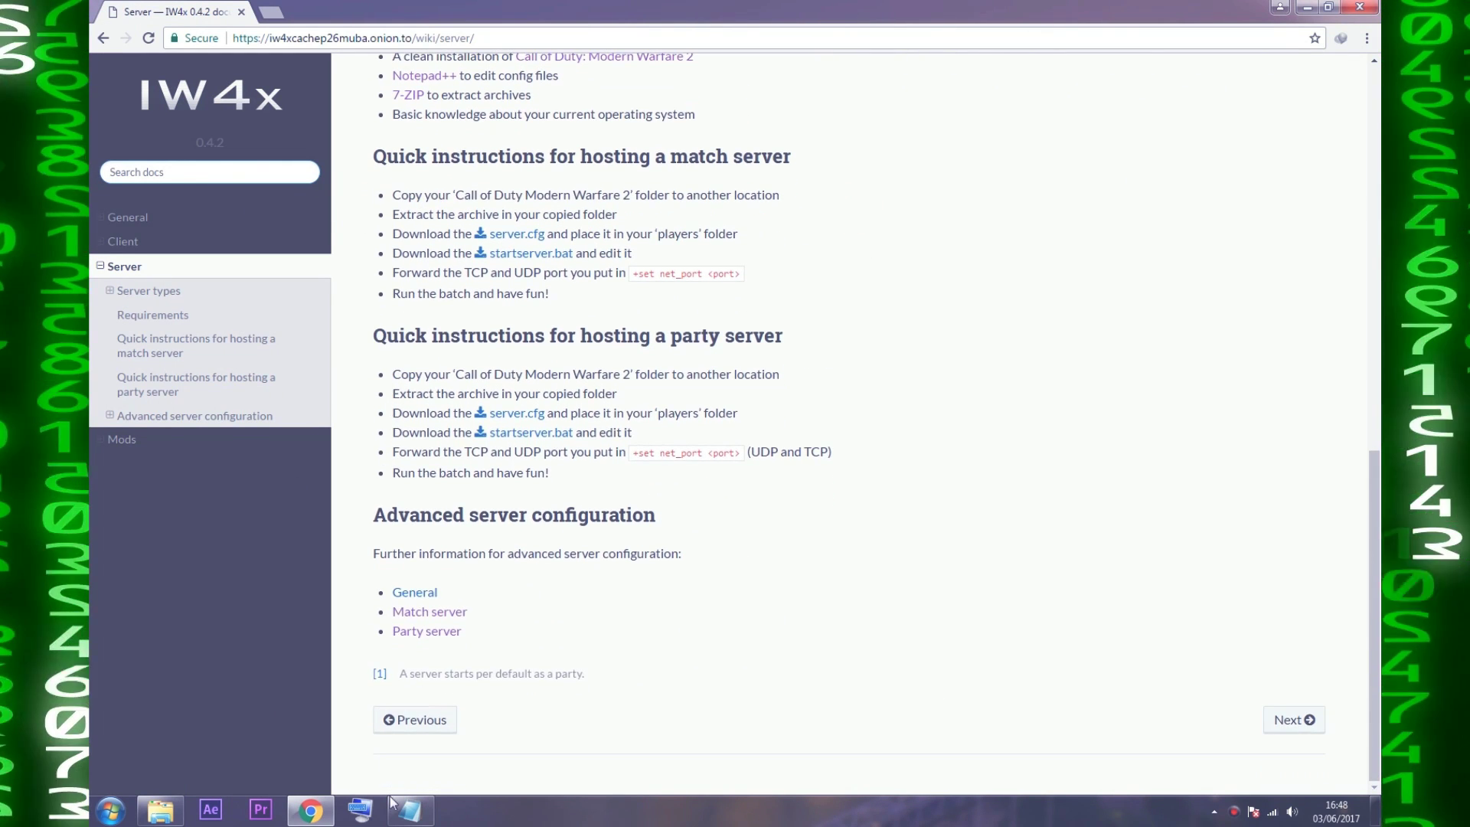
Return to the Notepad guide and read the instruction about downloading server.cfg.
left_click(410, 810)
left_click_drag(93, 487, 801, 486)
left_click(799, 484)
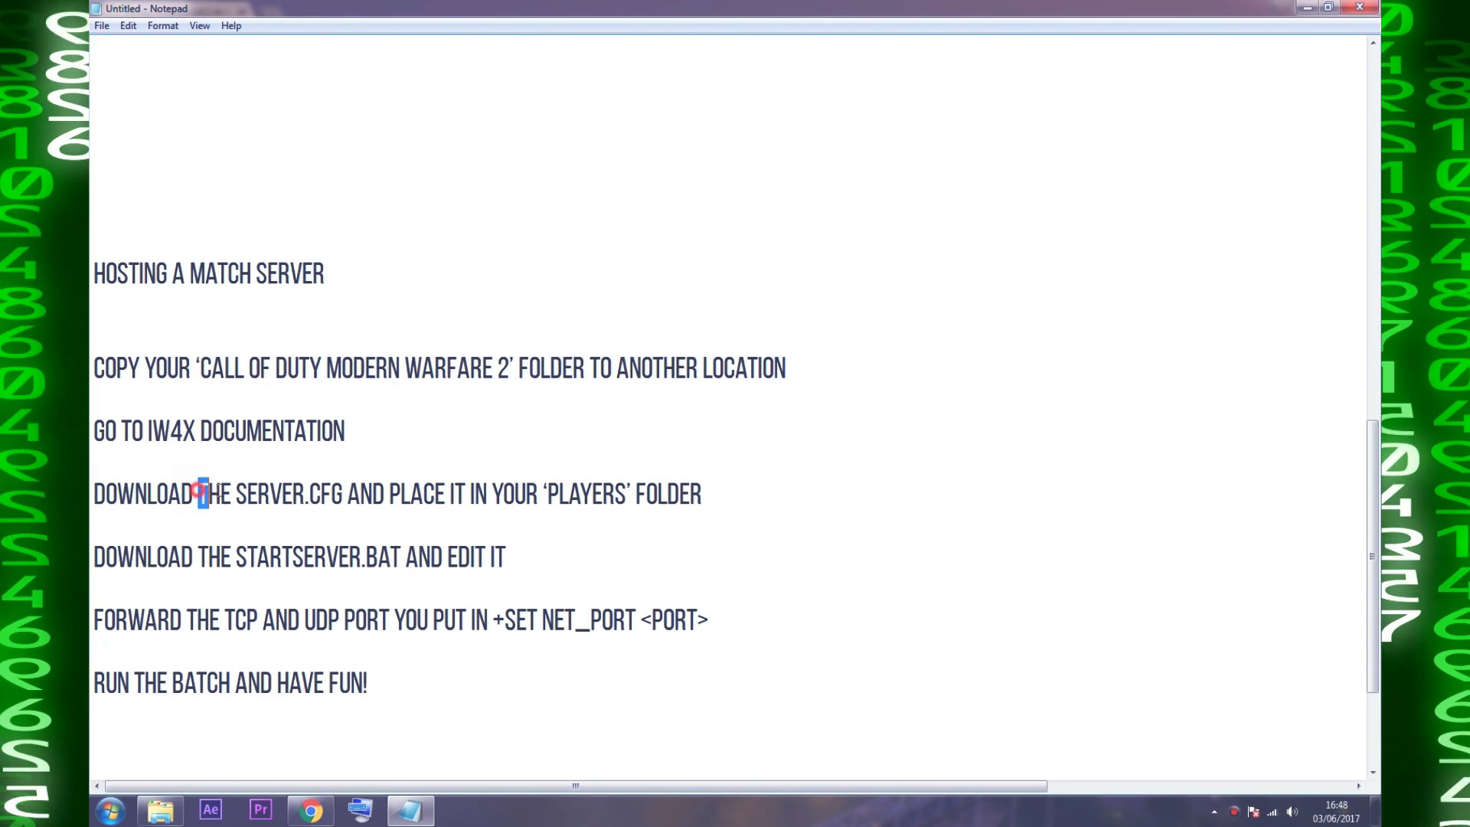
left_click_drag(198, 493, 343, 492)
left_click_drag(237, 492, 375, 492)
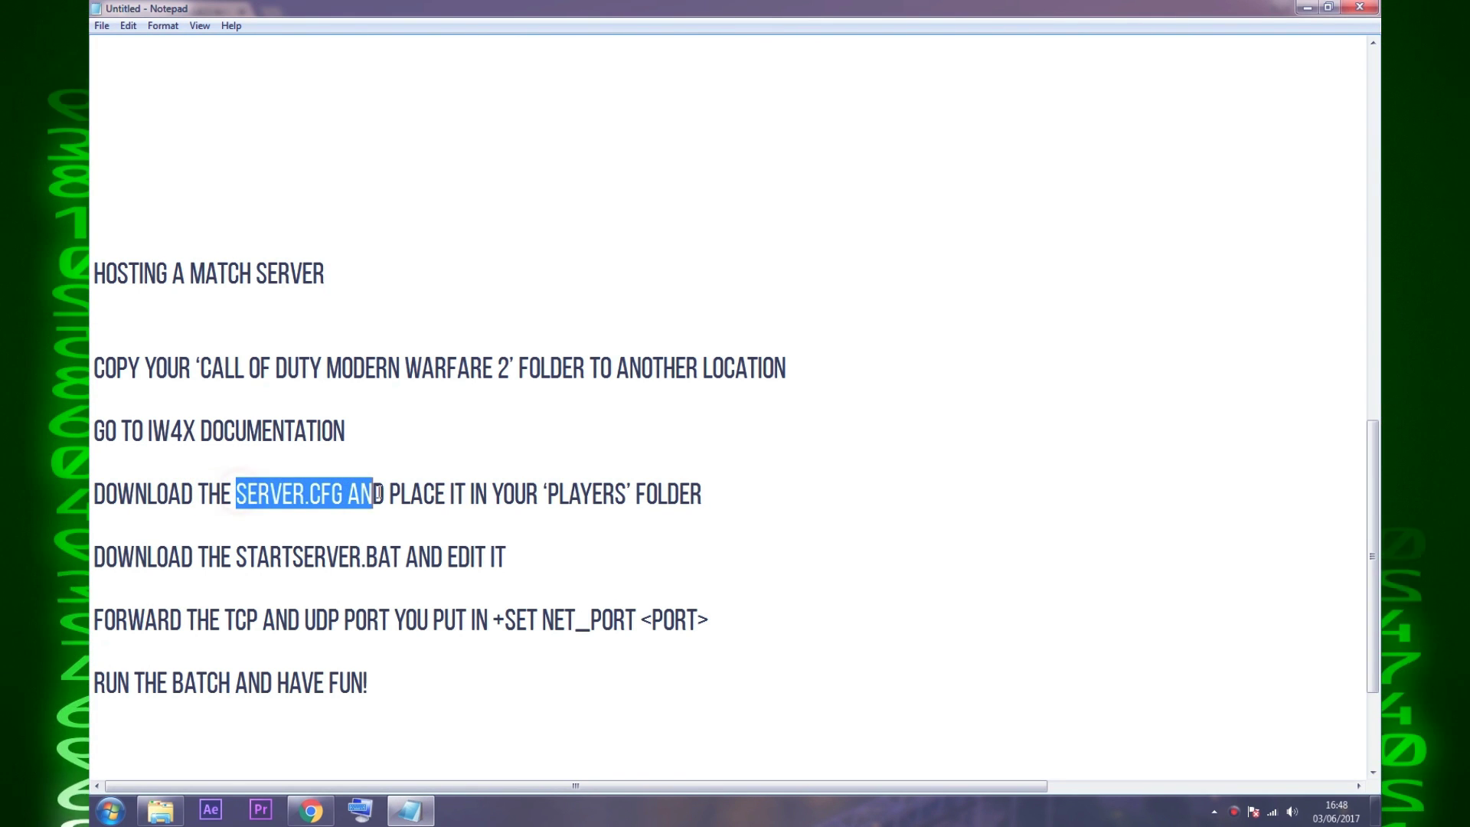
left_click(353, 544)
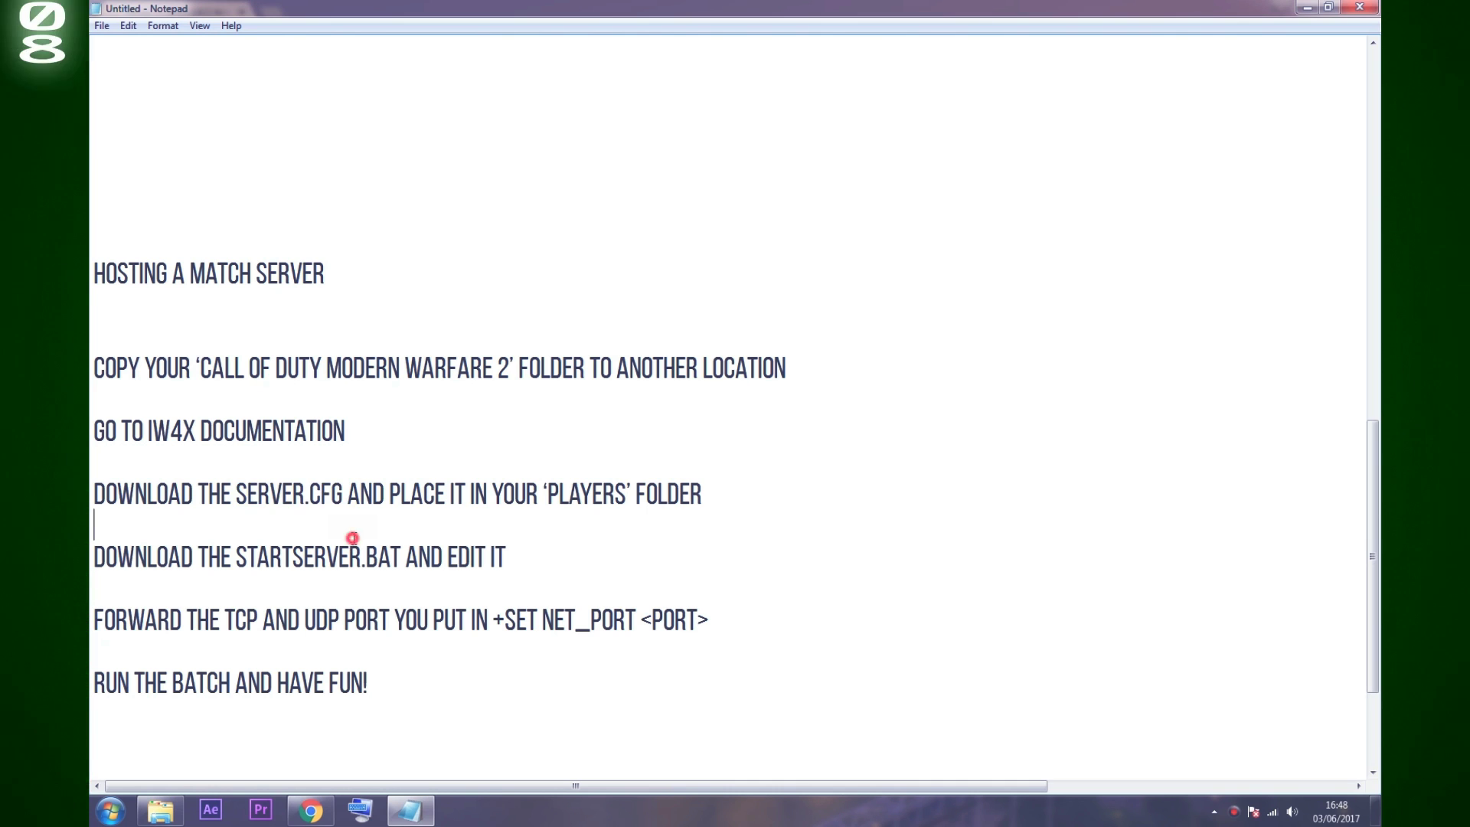
Switch to Chrome and download server.cfg from the quick instructions for hosting a match server.
key("alt+Tab")
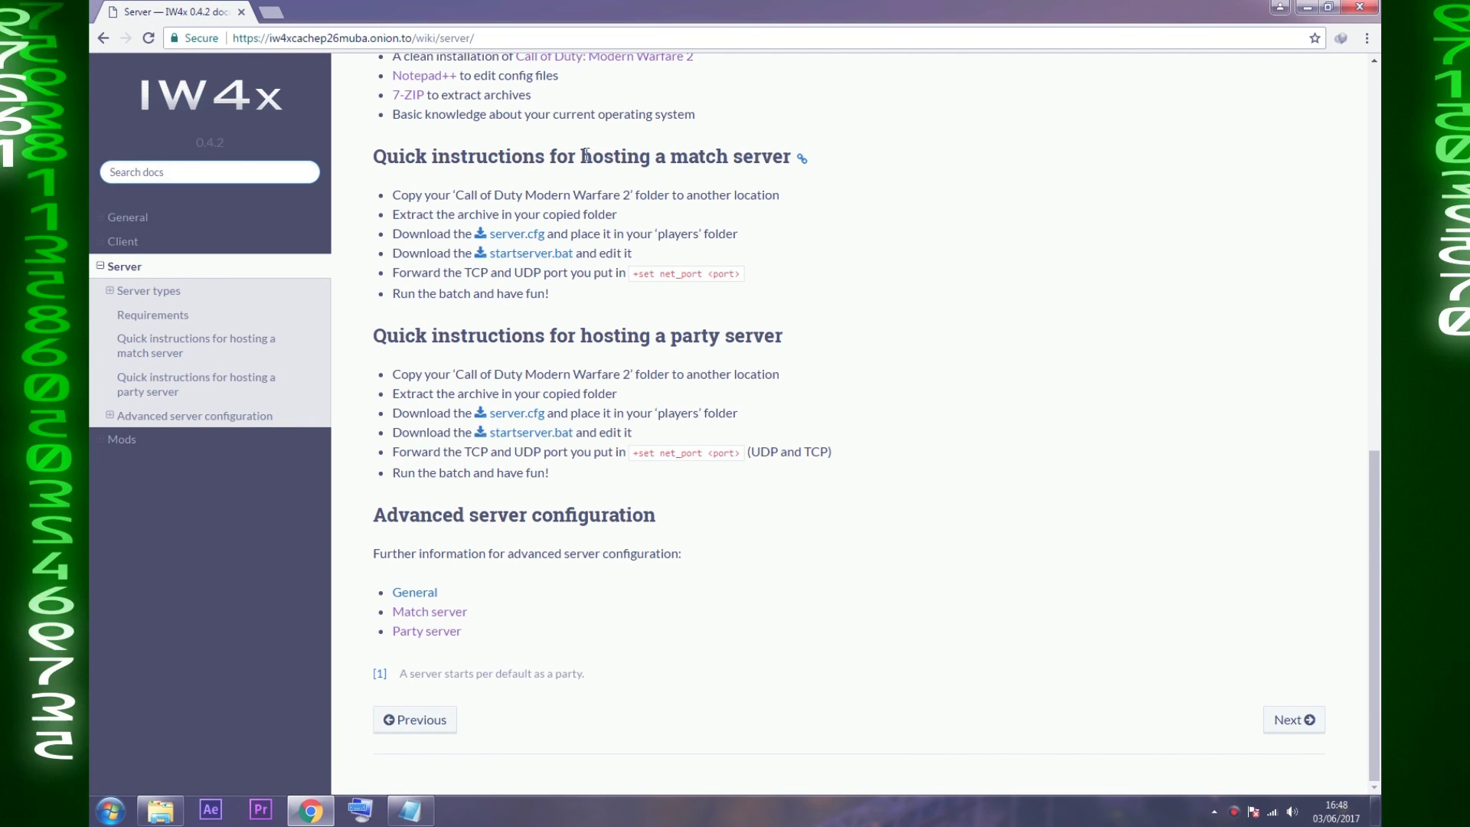
left_click_drag(586, 155, 802, 158)
left_click(820, 156)
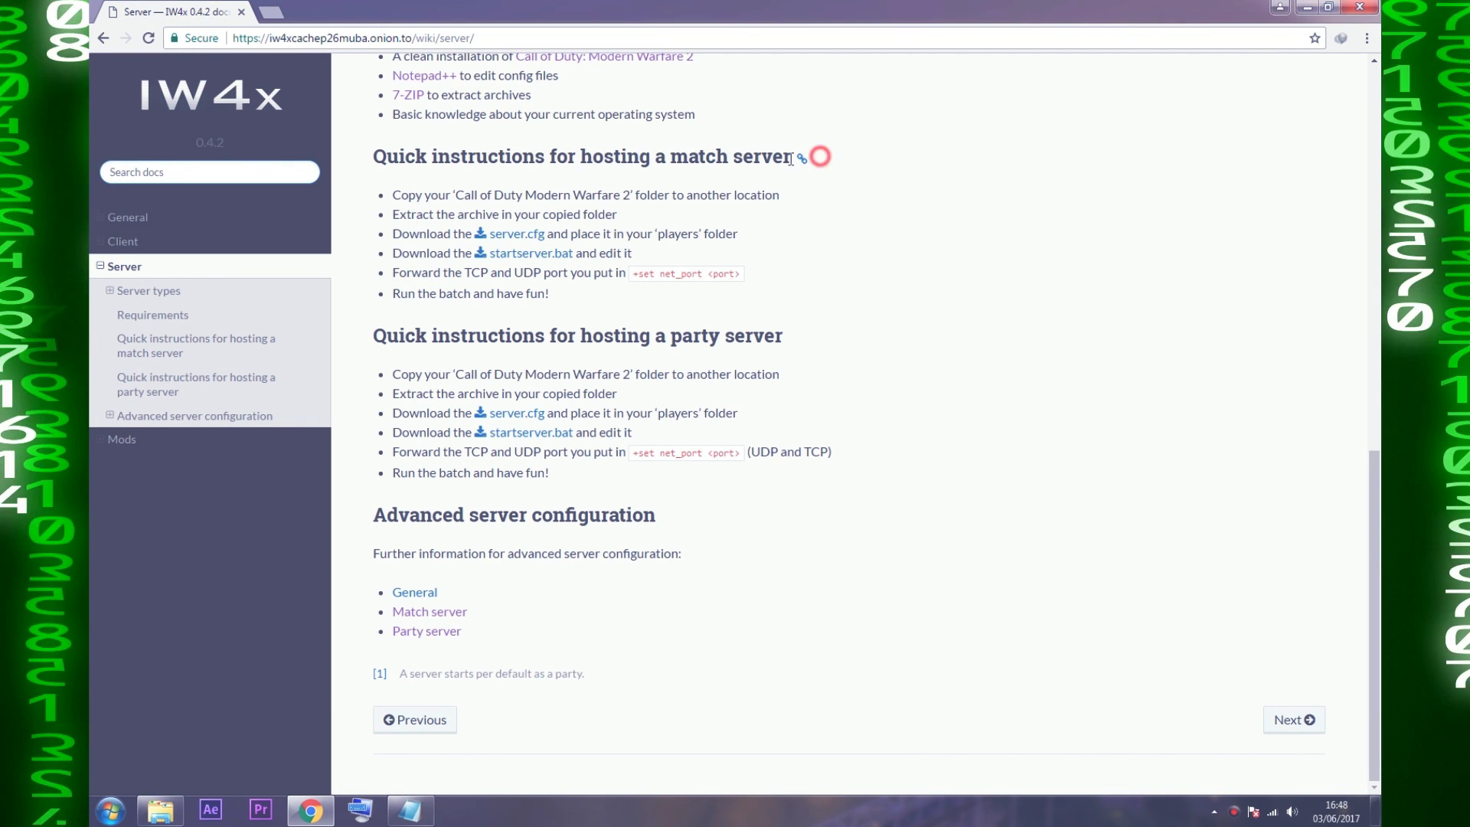
left_click(520, 239)
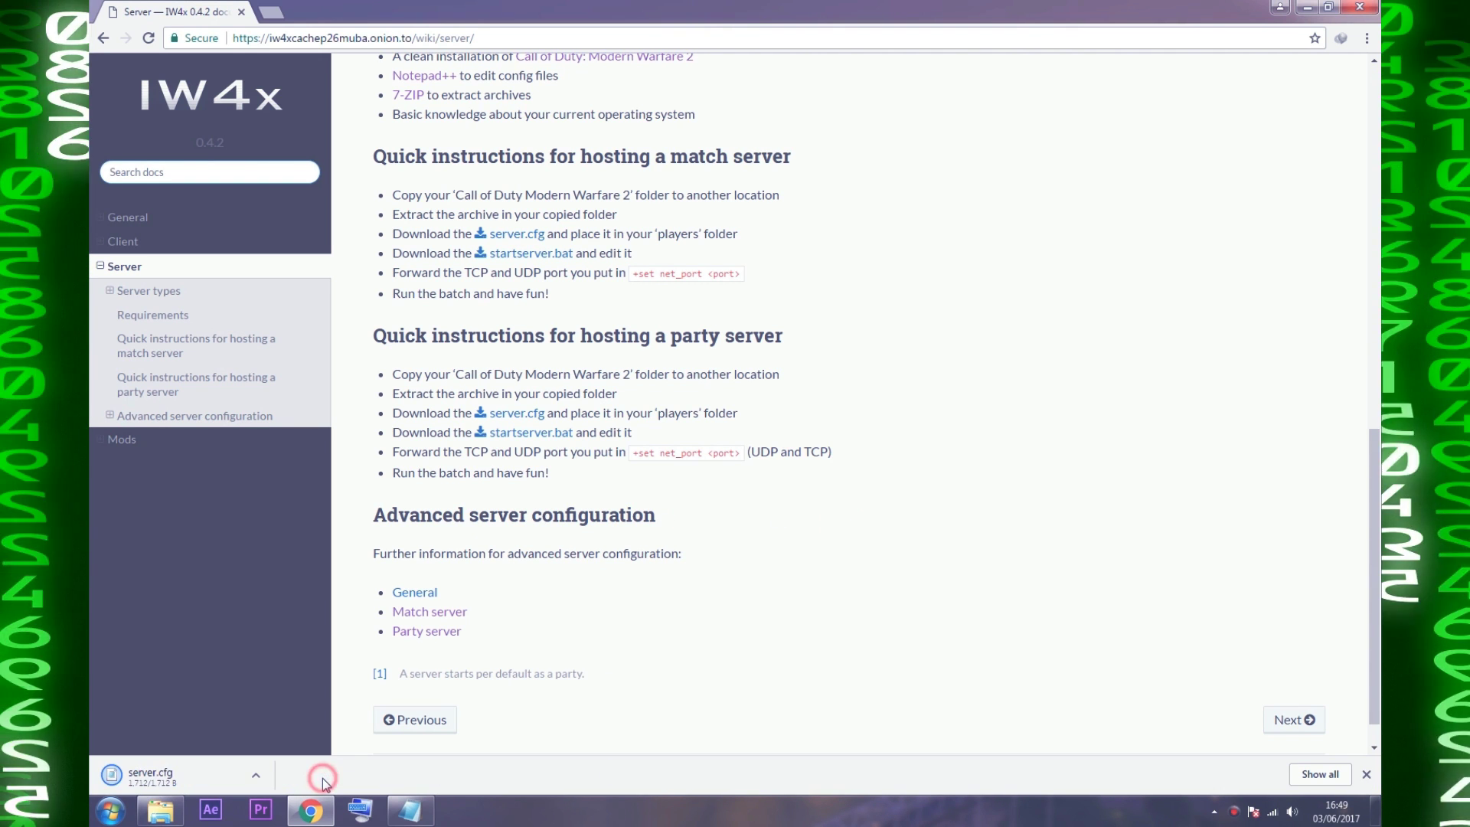
left_click(342, 774)
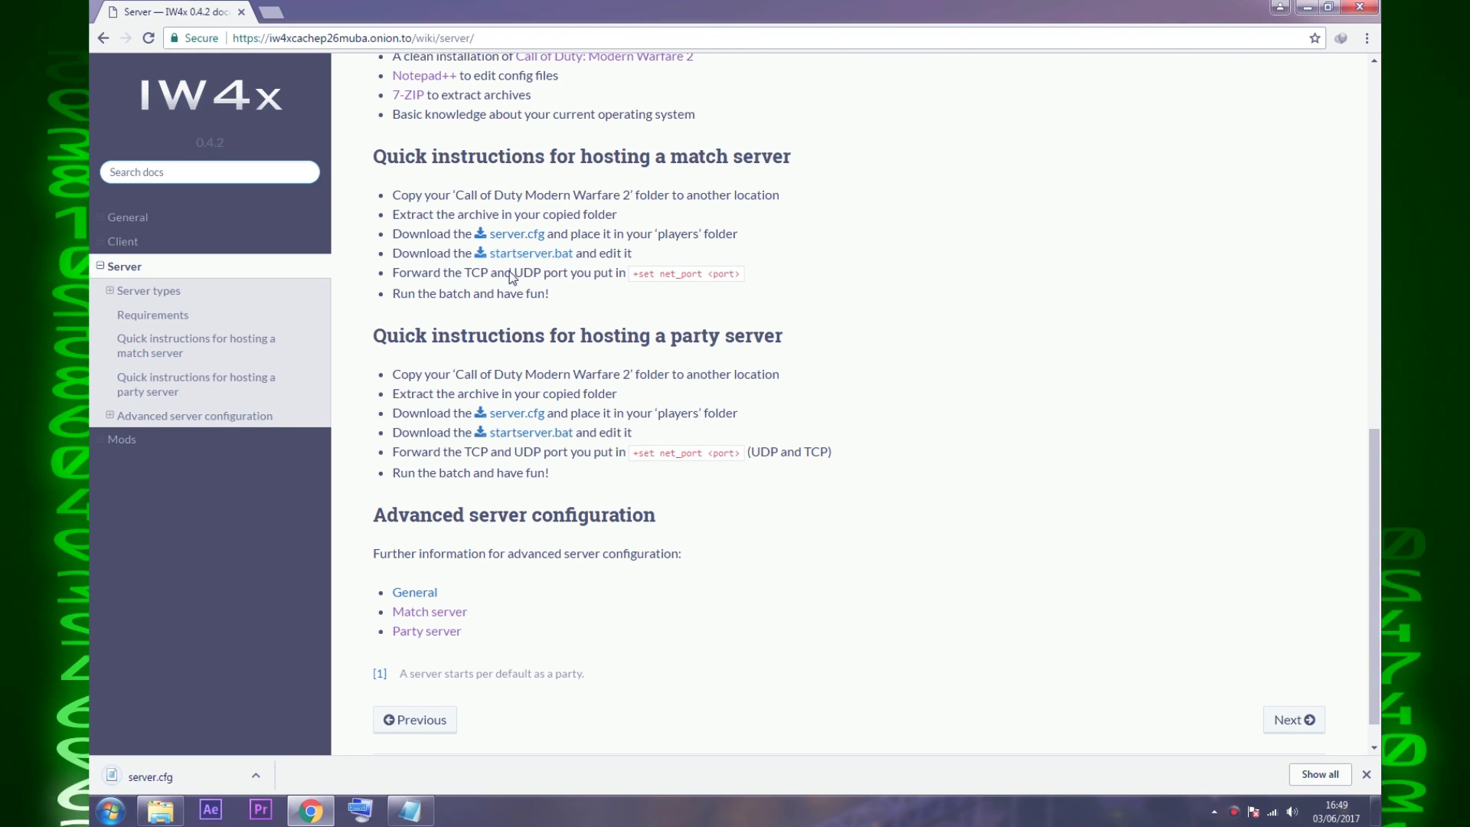
Switch to the Notepad guide and read the instruction about downloading and editing startserver.bat.
left_click(396, 821)
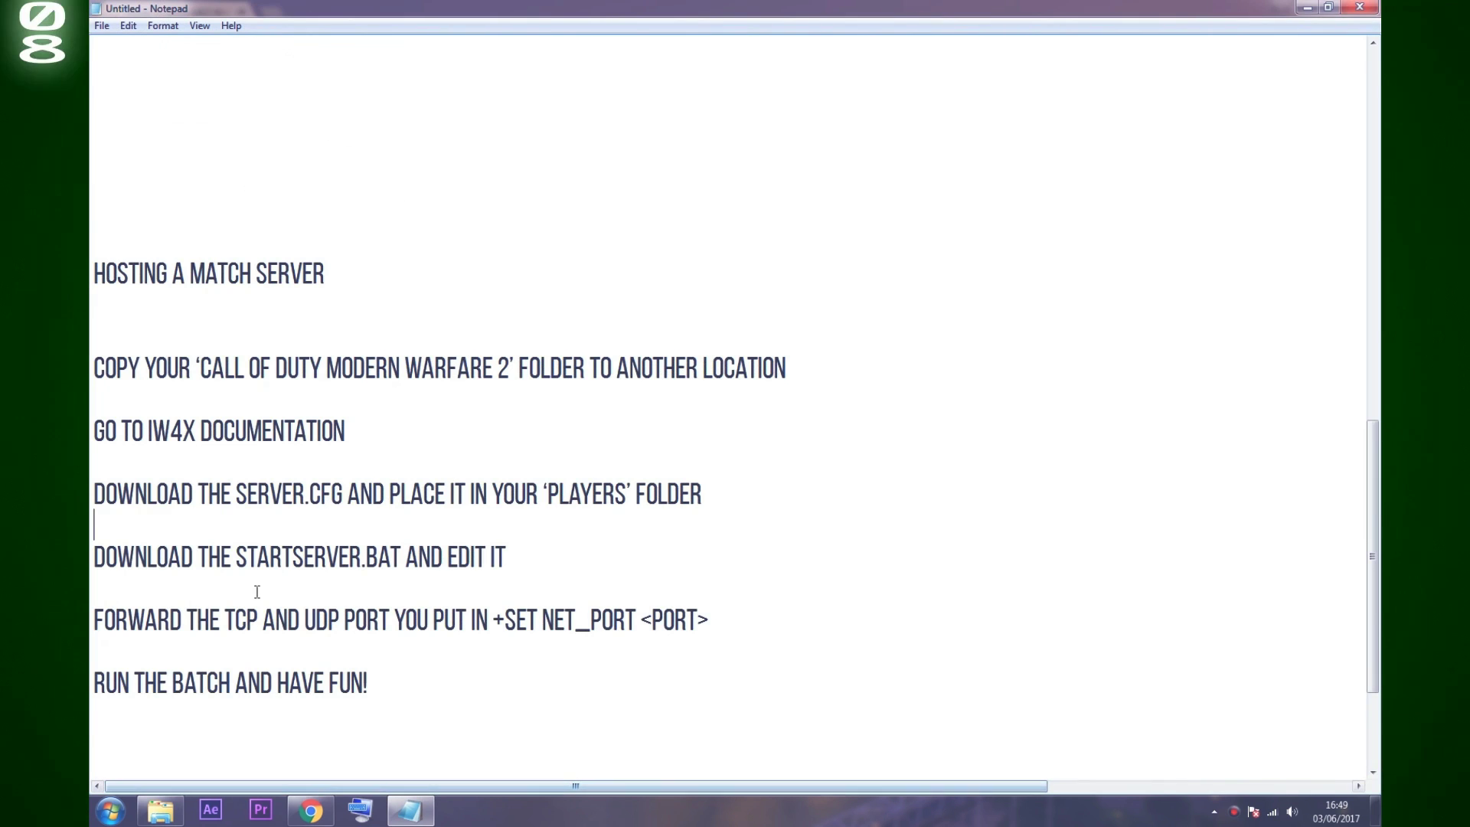
left_click_drag(97, 565, 514, 557)
left_click(526, 557)
left_click_drag(235, 556, 393, 554)
left_click(392, 555)
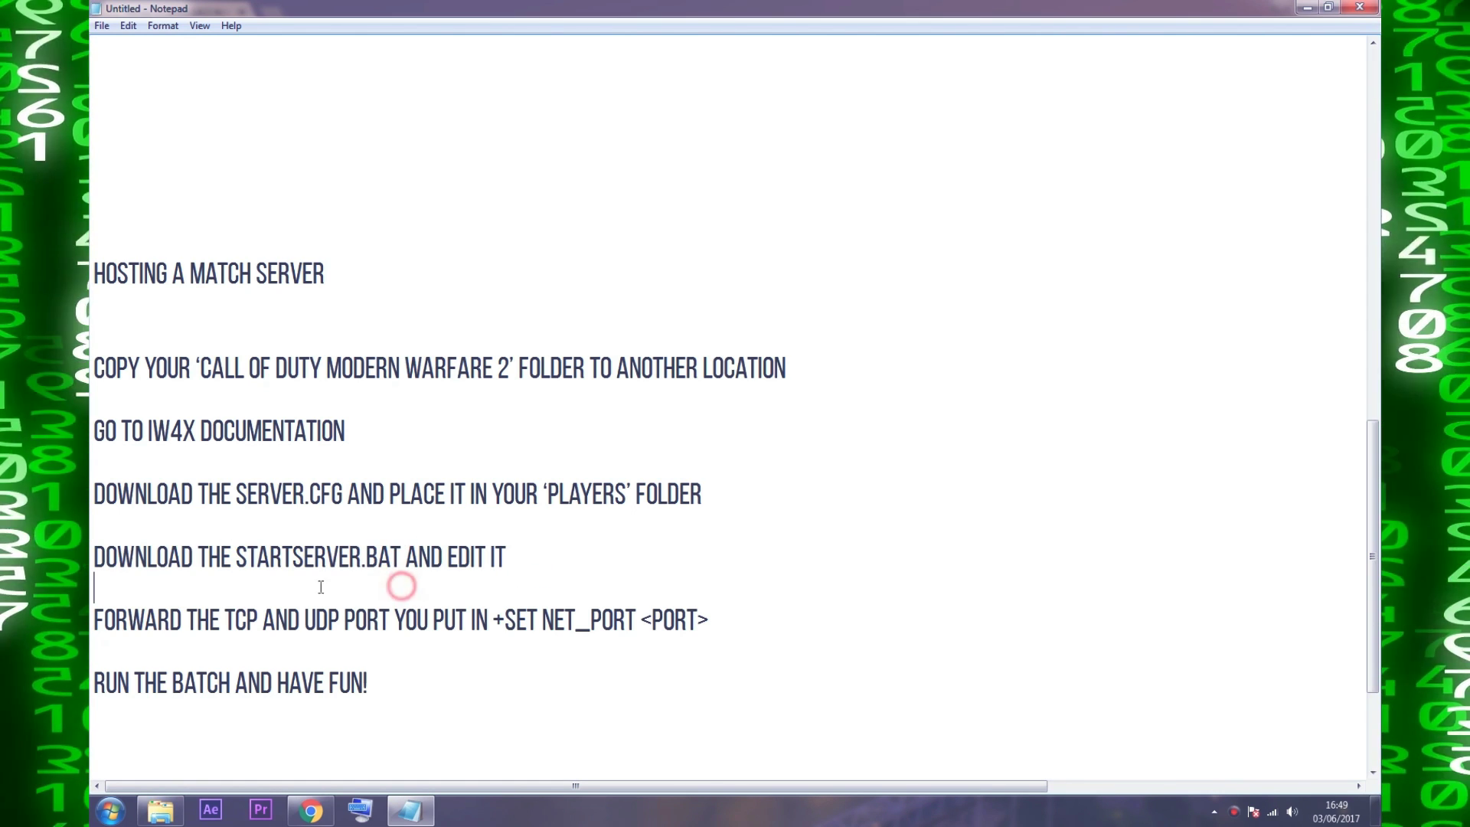
Switch to Chrome, download startserver.bat from the match server instructions and keep the file.
left_click(432, 813)
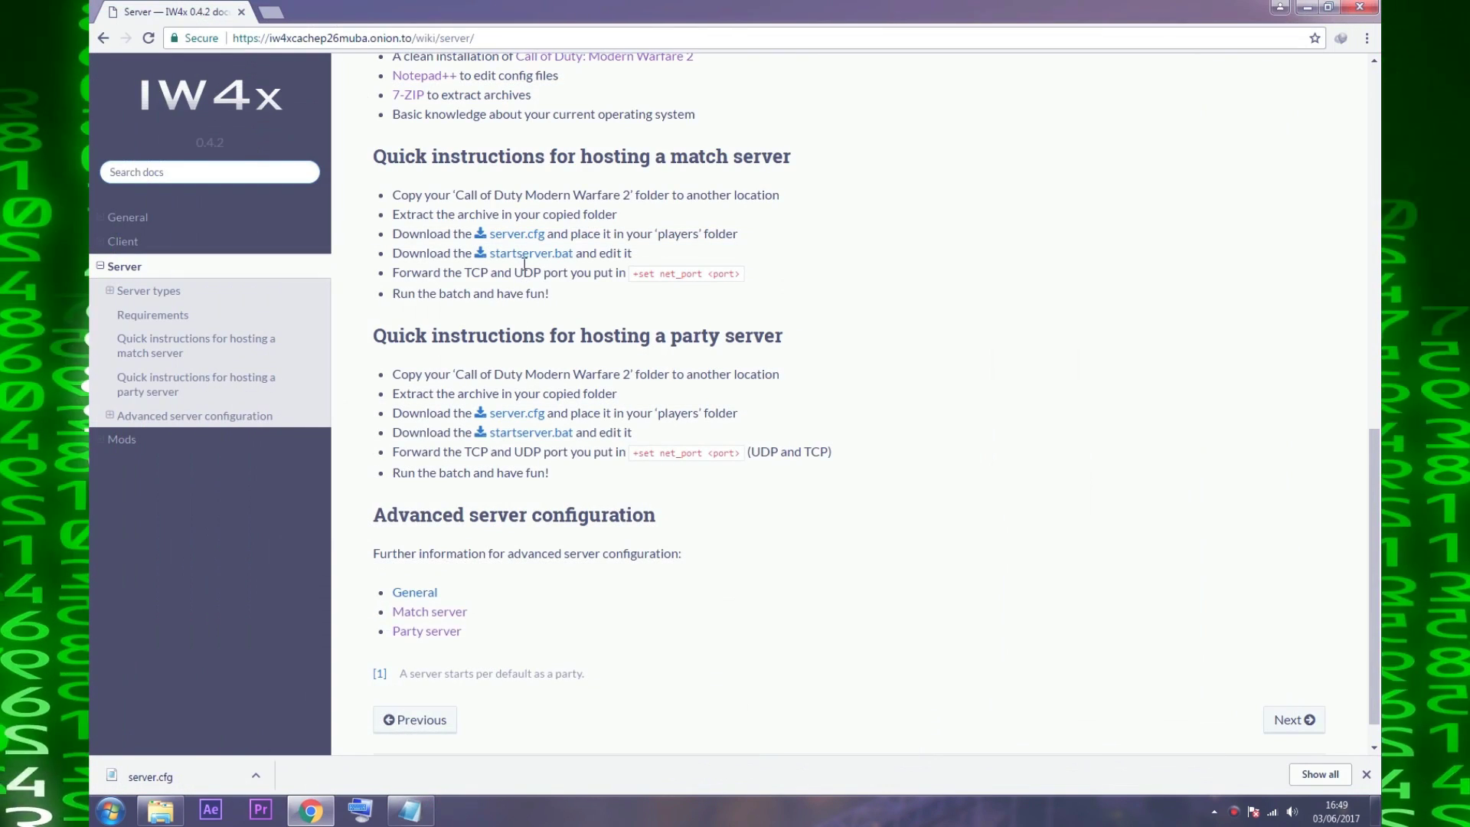
left_click(512, 258)
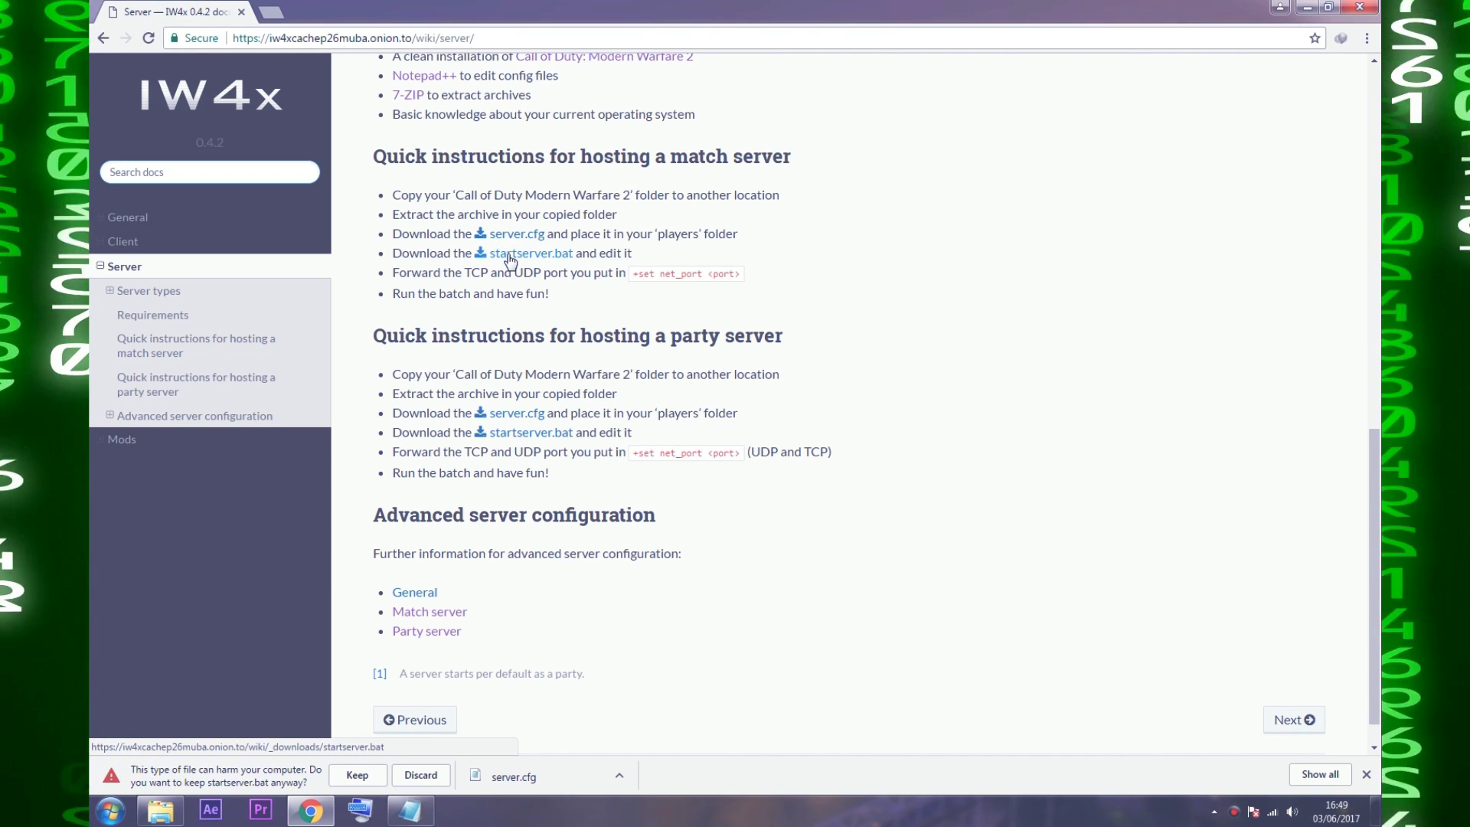
left_click(357, 775)
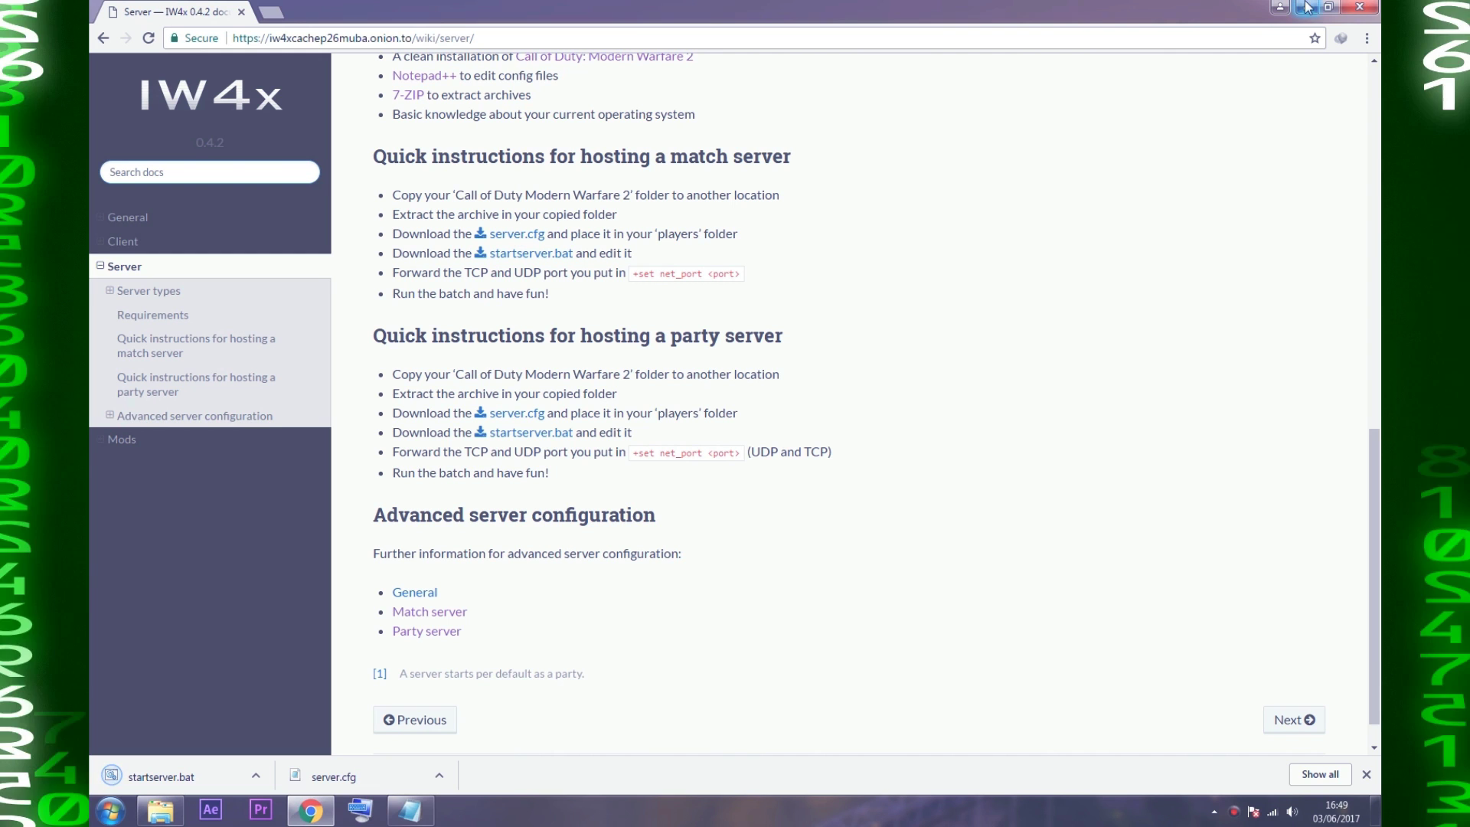
Show the downloaded file in its folder and cut both the server CFG file and the startserver batch file.
left_click(442, 784)
left_click(476, 722)
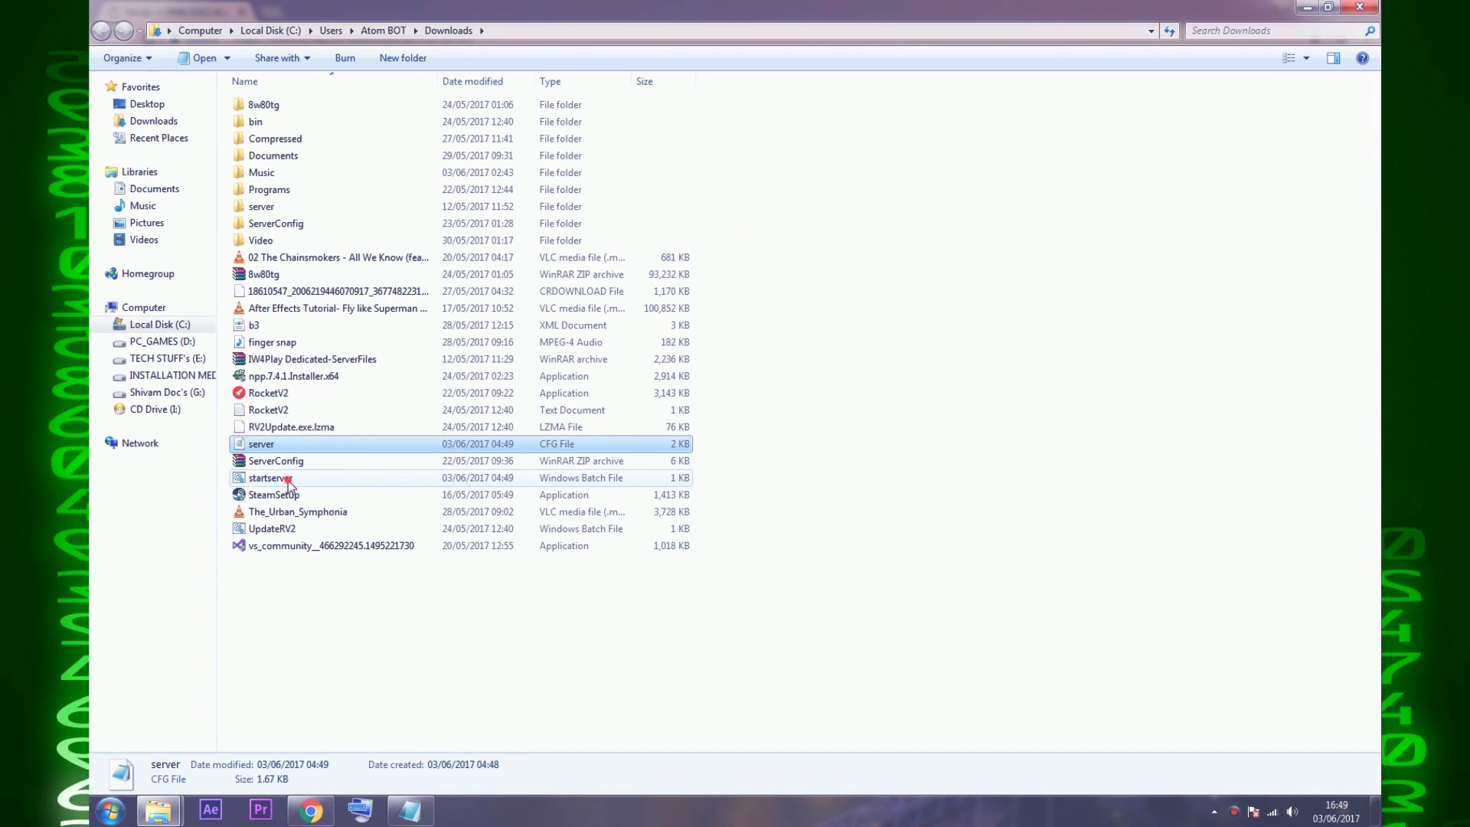
left_click(291, 478, "ctrl")
right_click(290, 480)
left_click(331, 666)
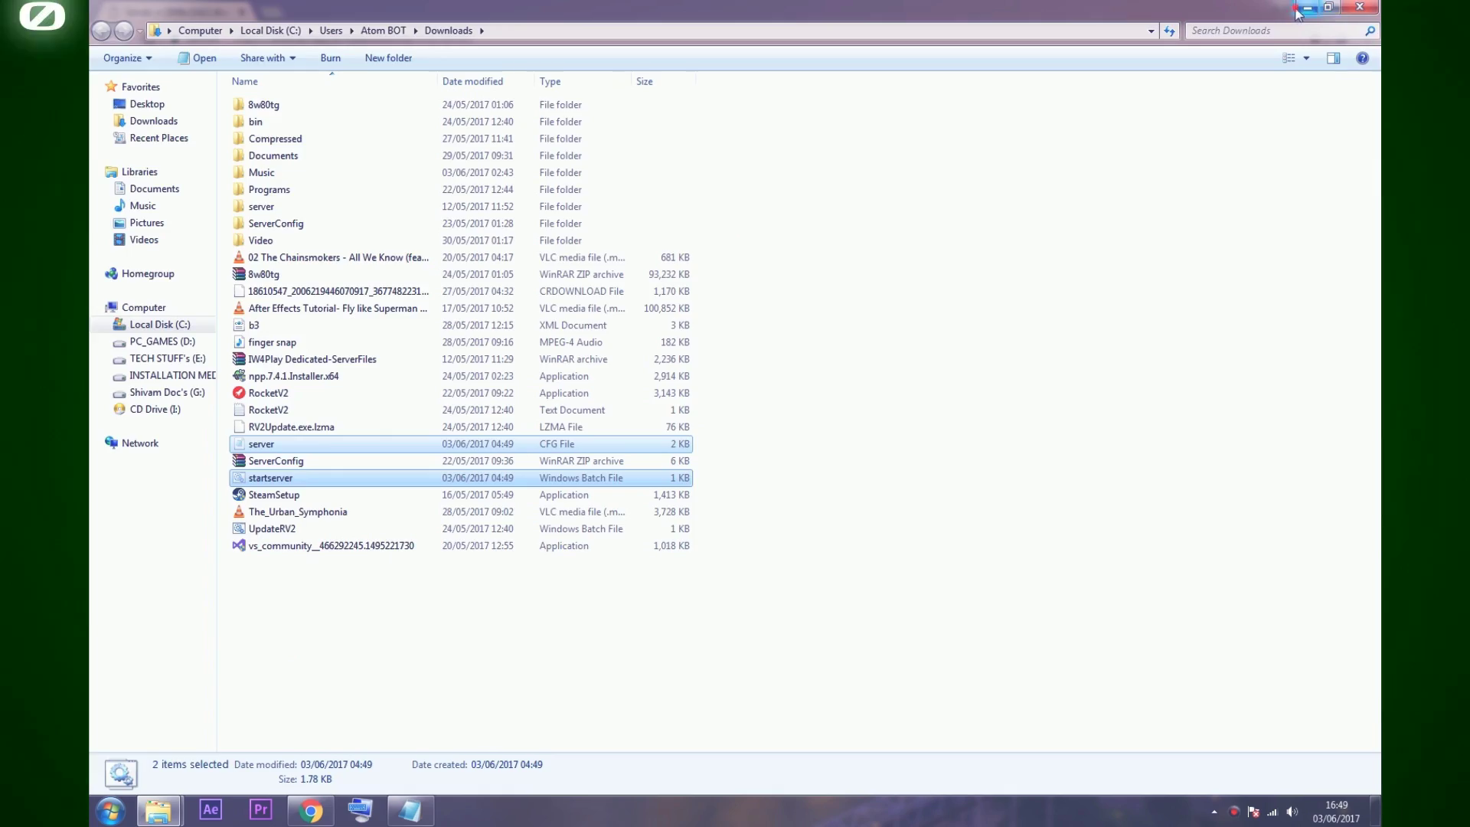
Paste the two cut files onto the desktop, replacing the existing server.cfg.
left_click(1306, 8)
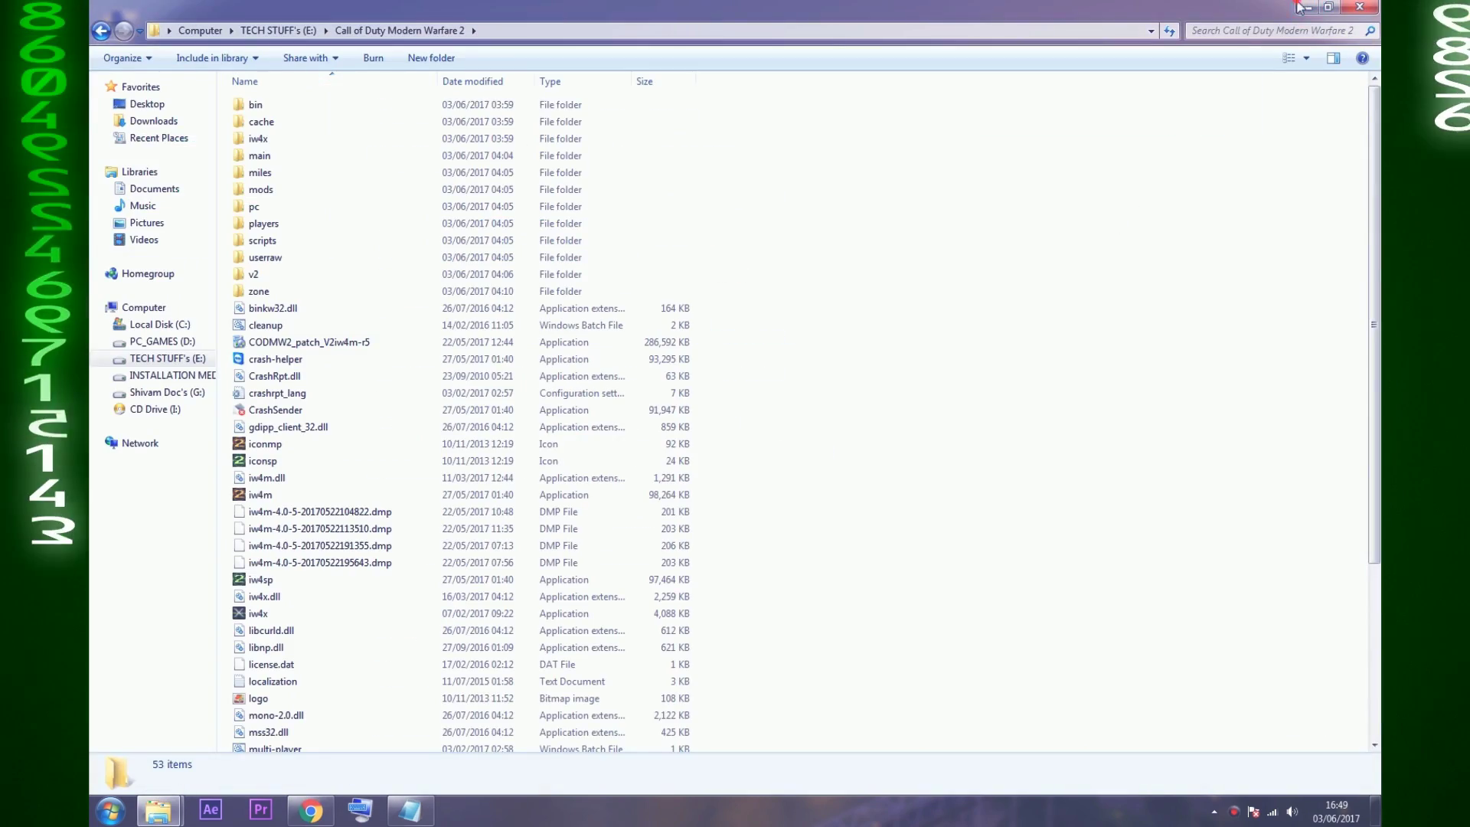
left_click(1299, 8)
right_click(498, 148)
left_click(536, 219)
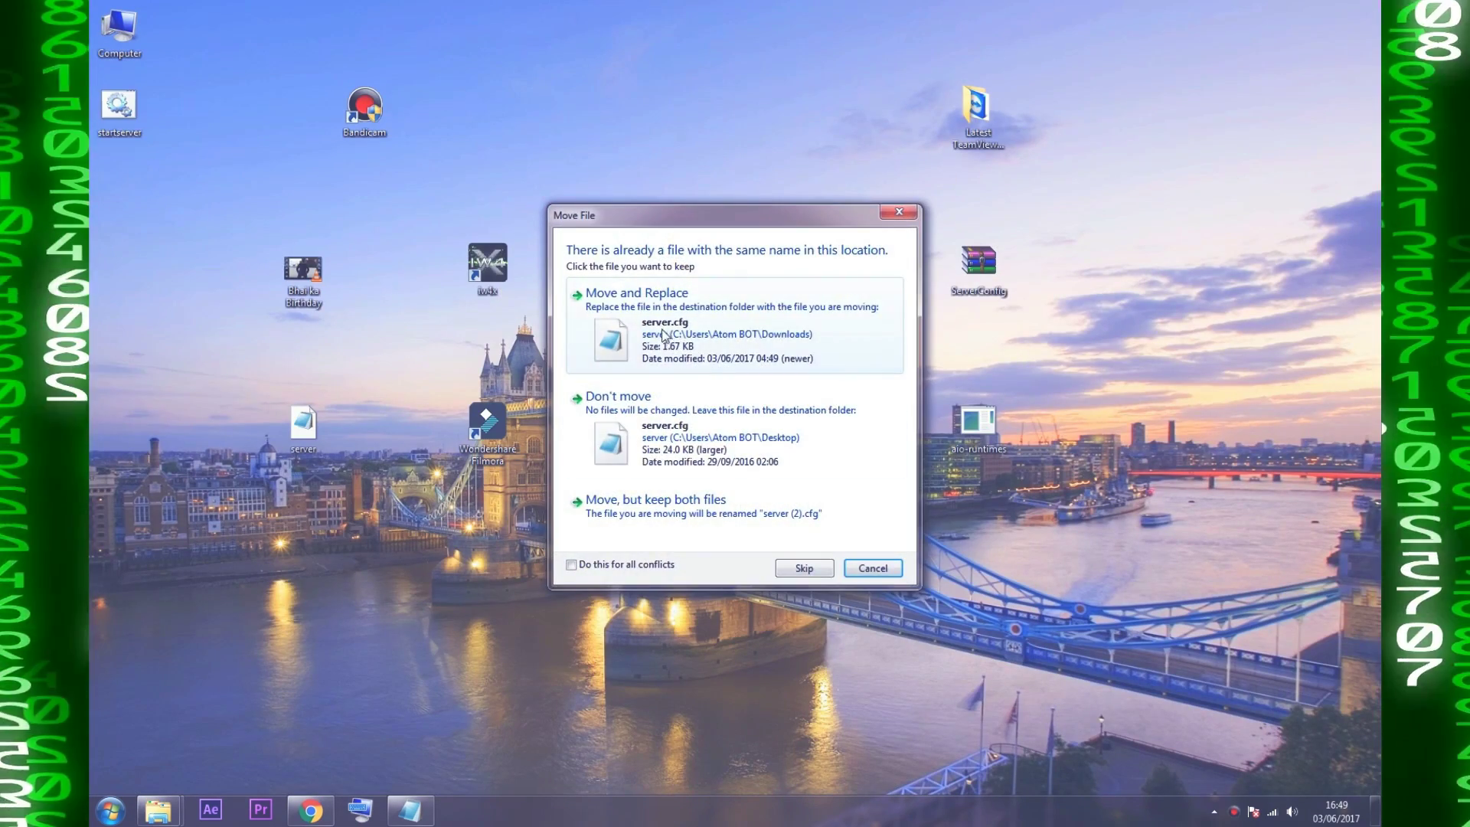
left_click(657, 318)
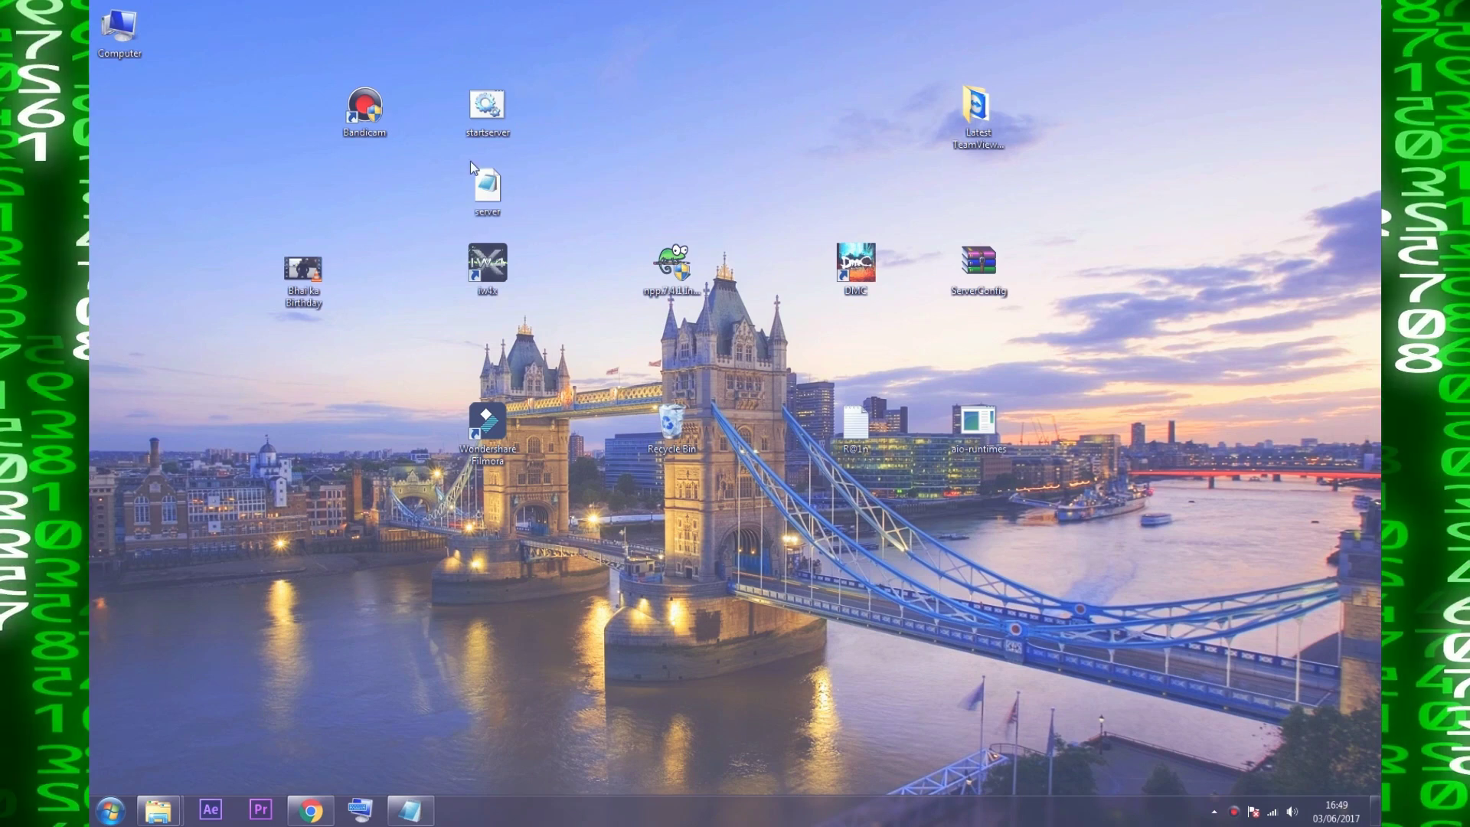
Place the startserver and server icons together in the empty lower area of the desktop.
left_click_drag(429, 48, 306, 662)
left_click_drag(220, 552, 448, 690)
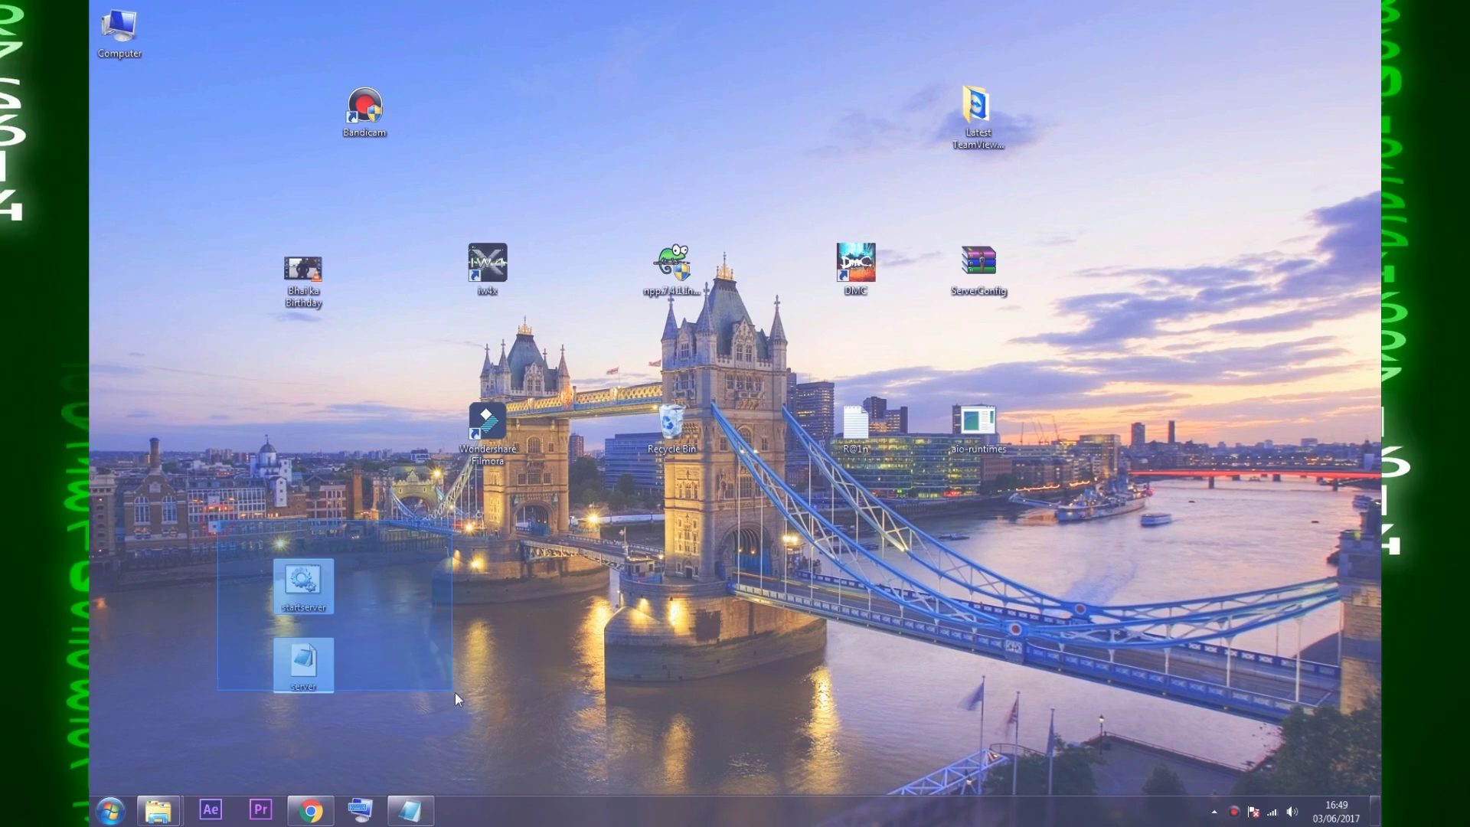
left_click(471, 685)
Switch to the Notepad guide and read where server.cfg has to be placed.
left_click(409, 809)
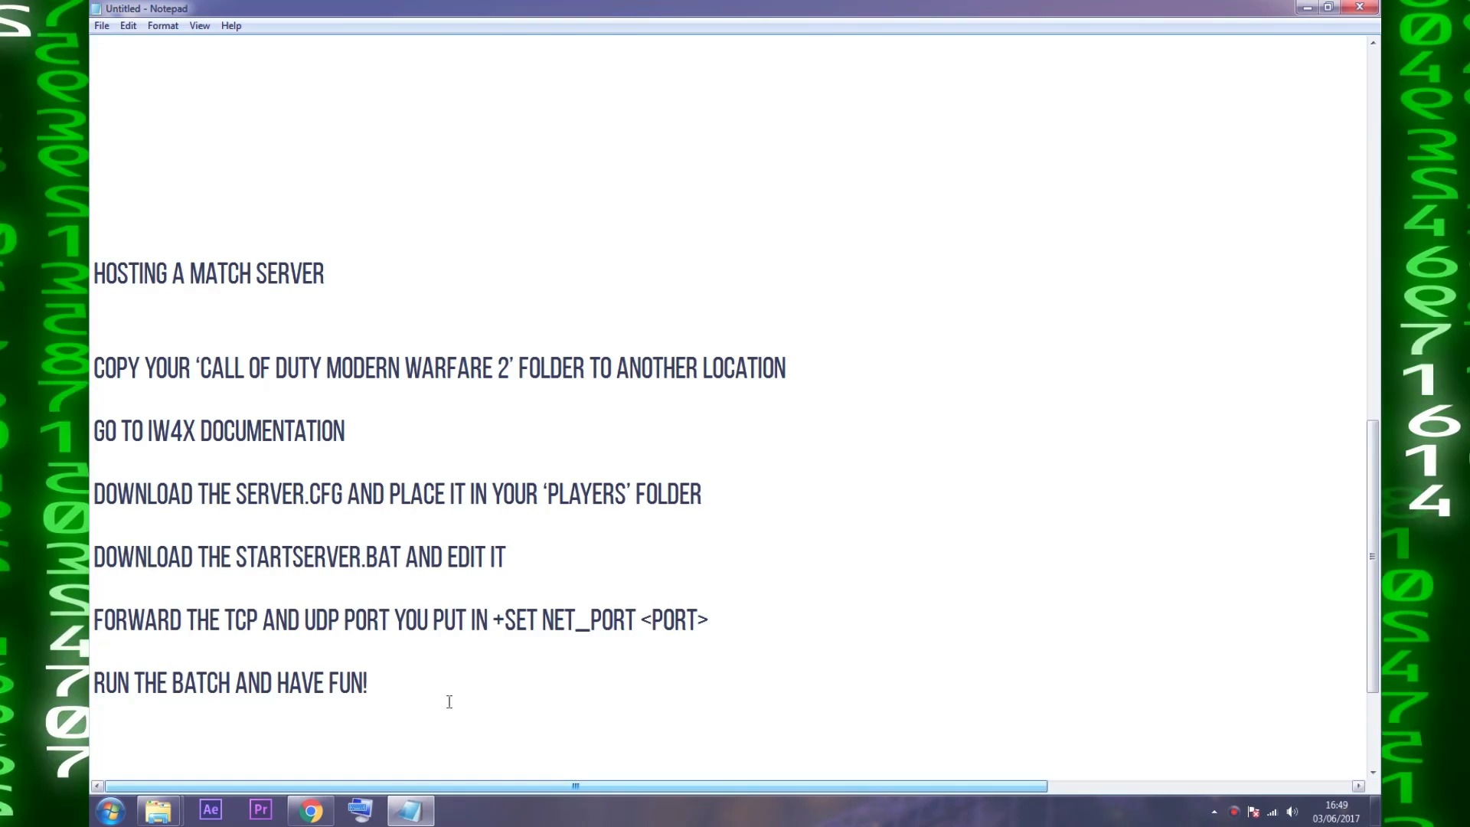
scroll(230, 455, "down", 2)
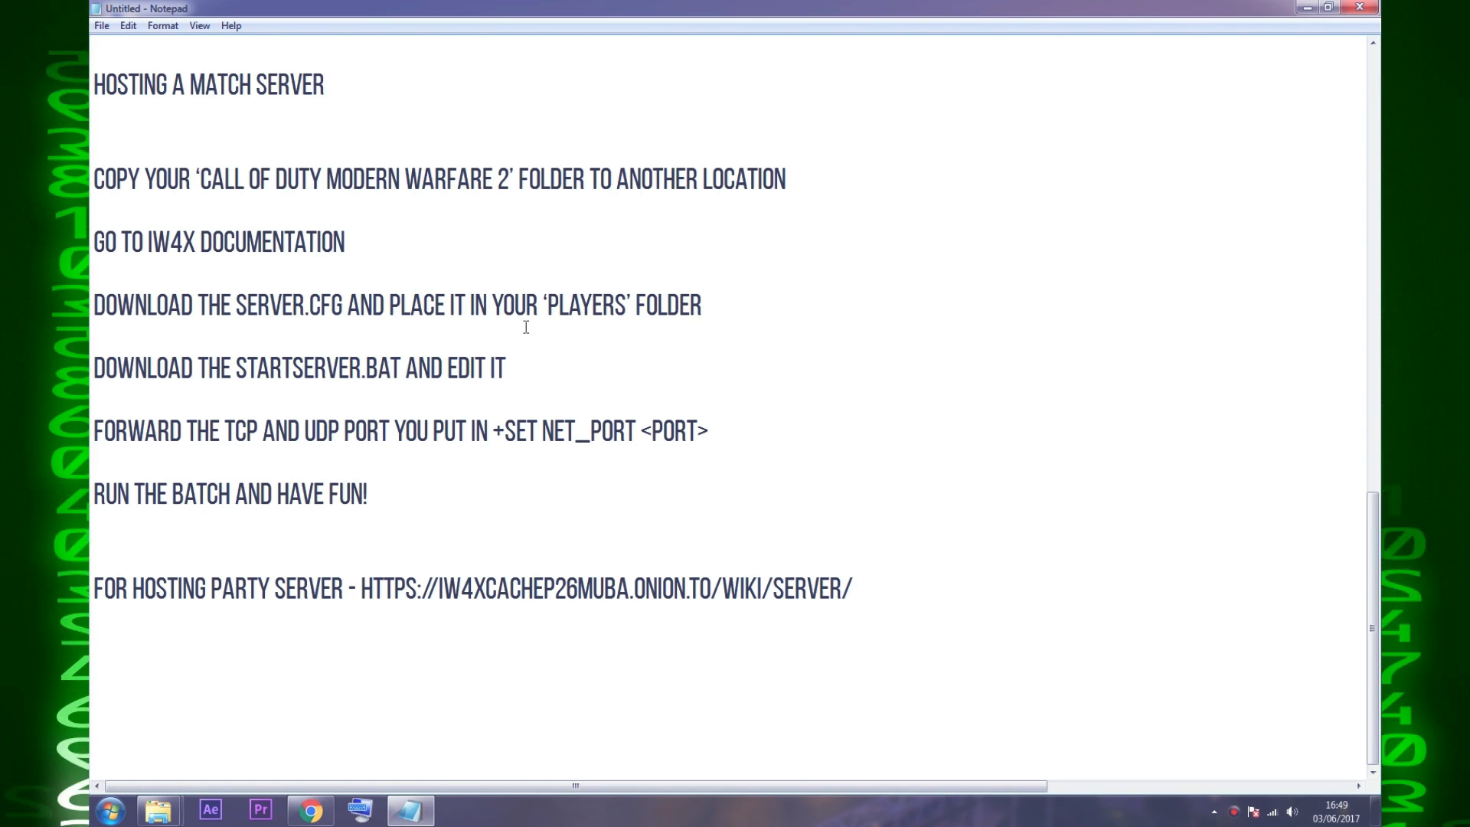
left_click_drag(390, 304, 715, 298)
left_click(725, 299)
left_click_drag(542, 304, 765, 302)
left_click(766, 298)
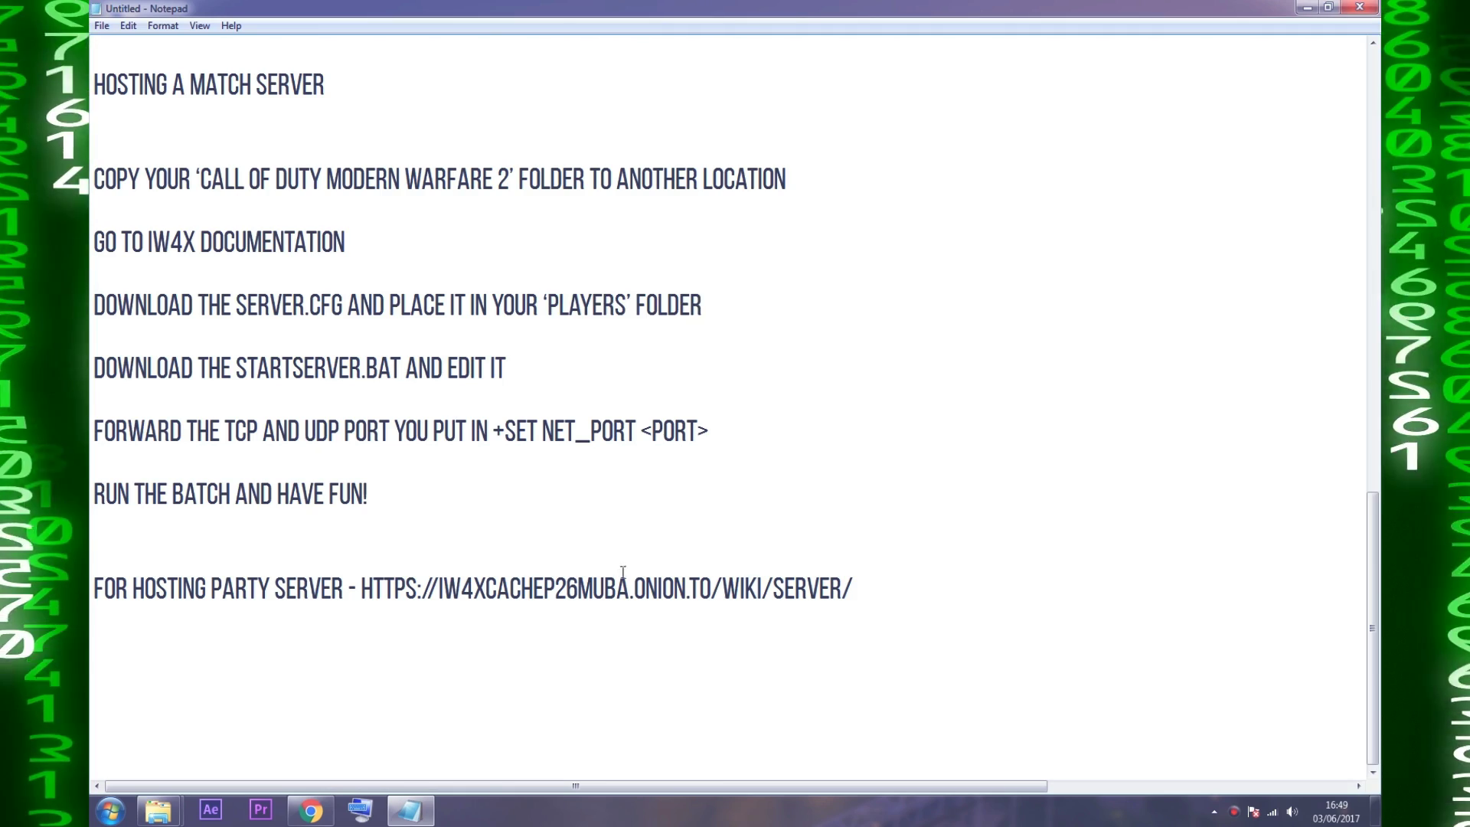
Go back to the desktop and copy the server CFG file.
left_click(1307, 7)
right_click(283, 647)
left_click(320, 549)
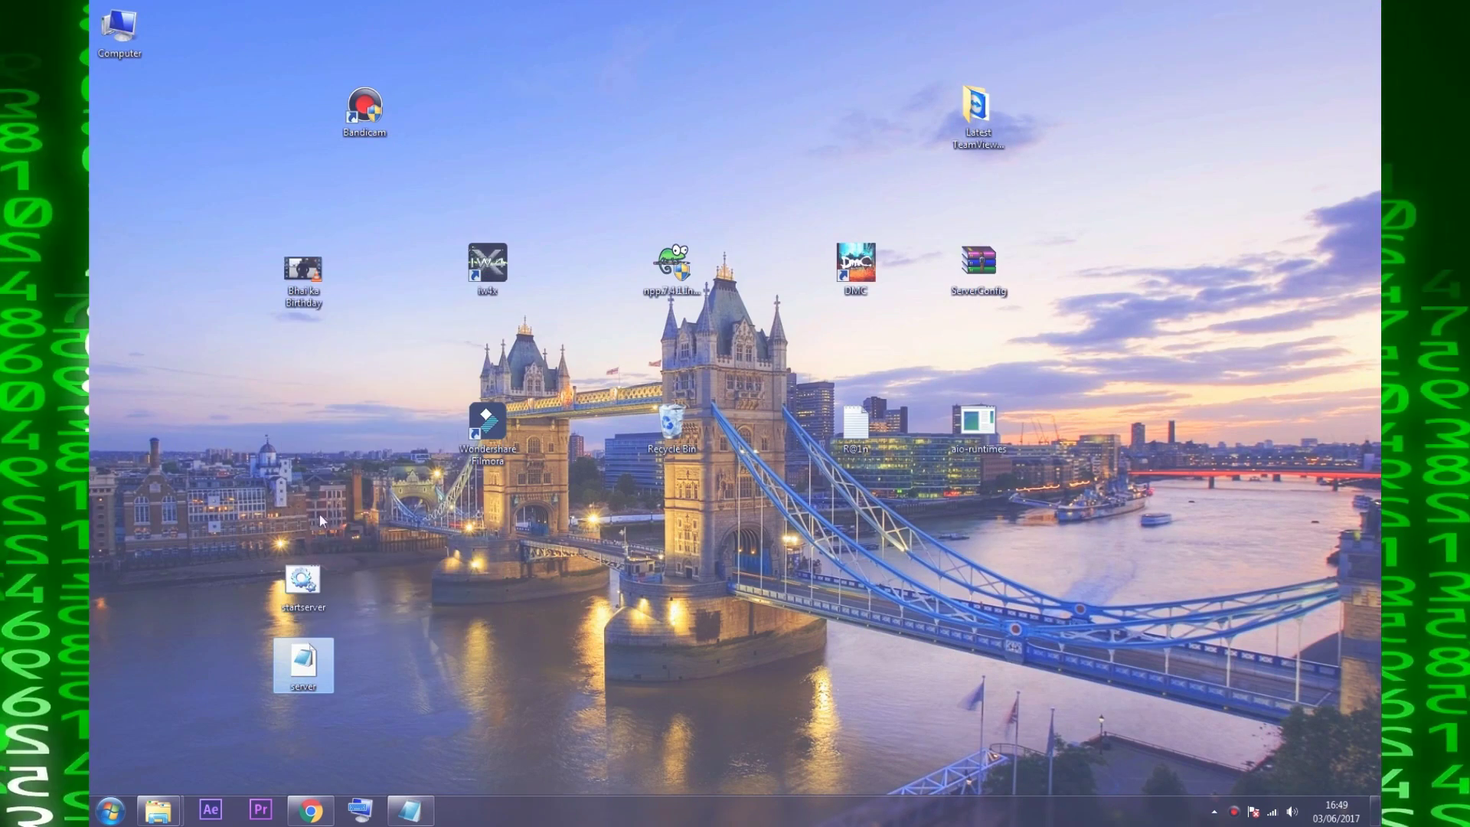
Paste server.cfg into the players folder of Call of Duty Modern Warfare 2 on drive E:, replacing the existing file.
double_click(123, 34)
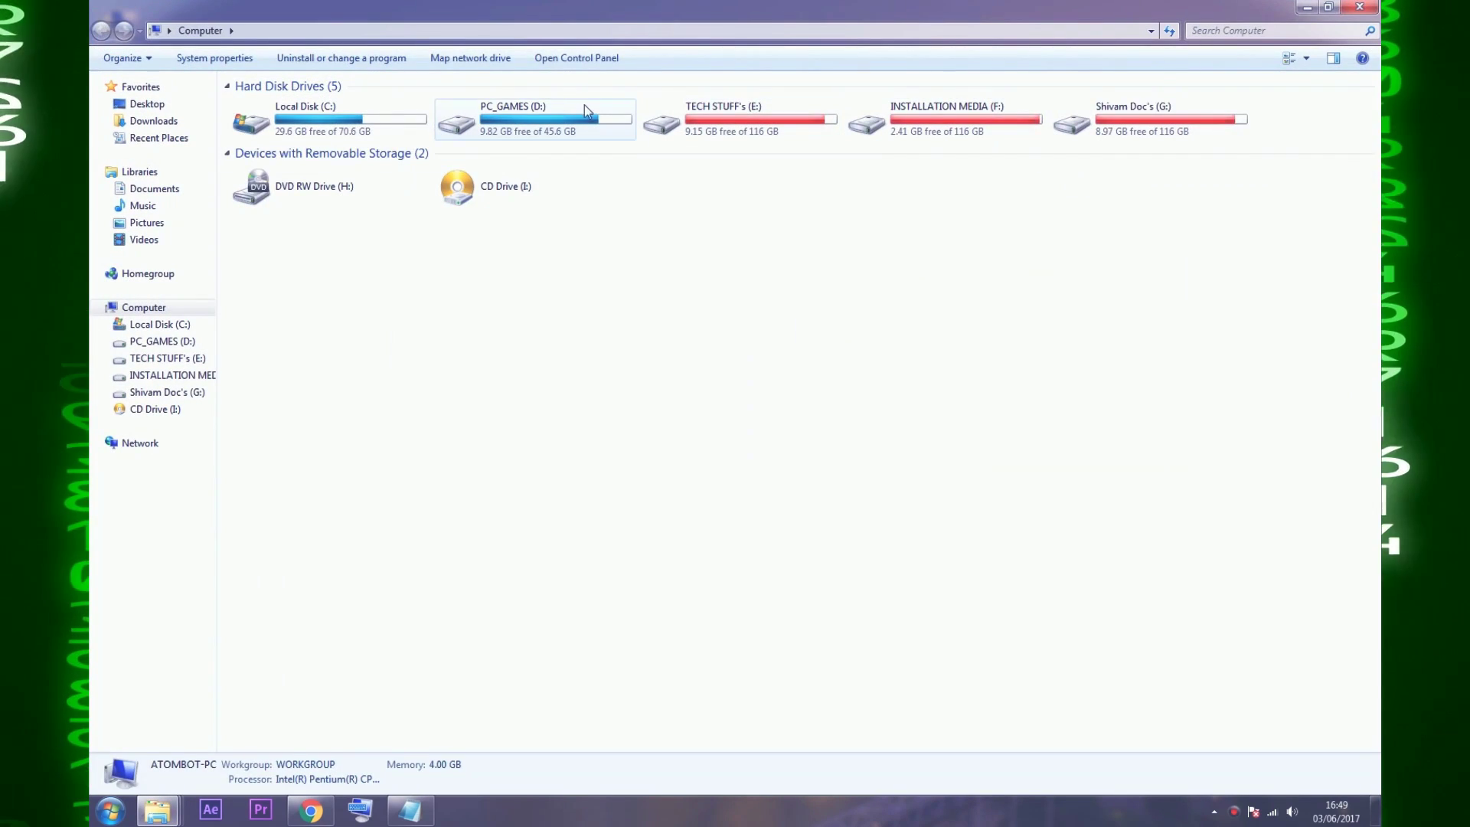
double_click(713, 108)
double_click(269, 123)
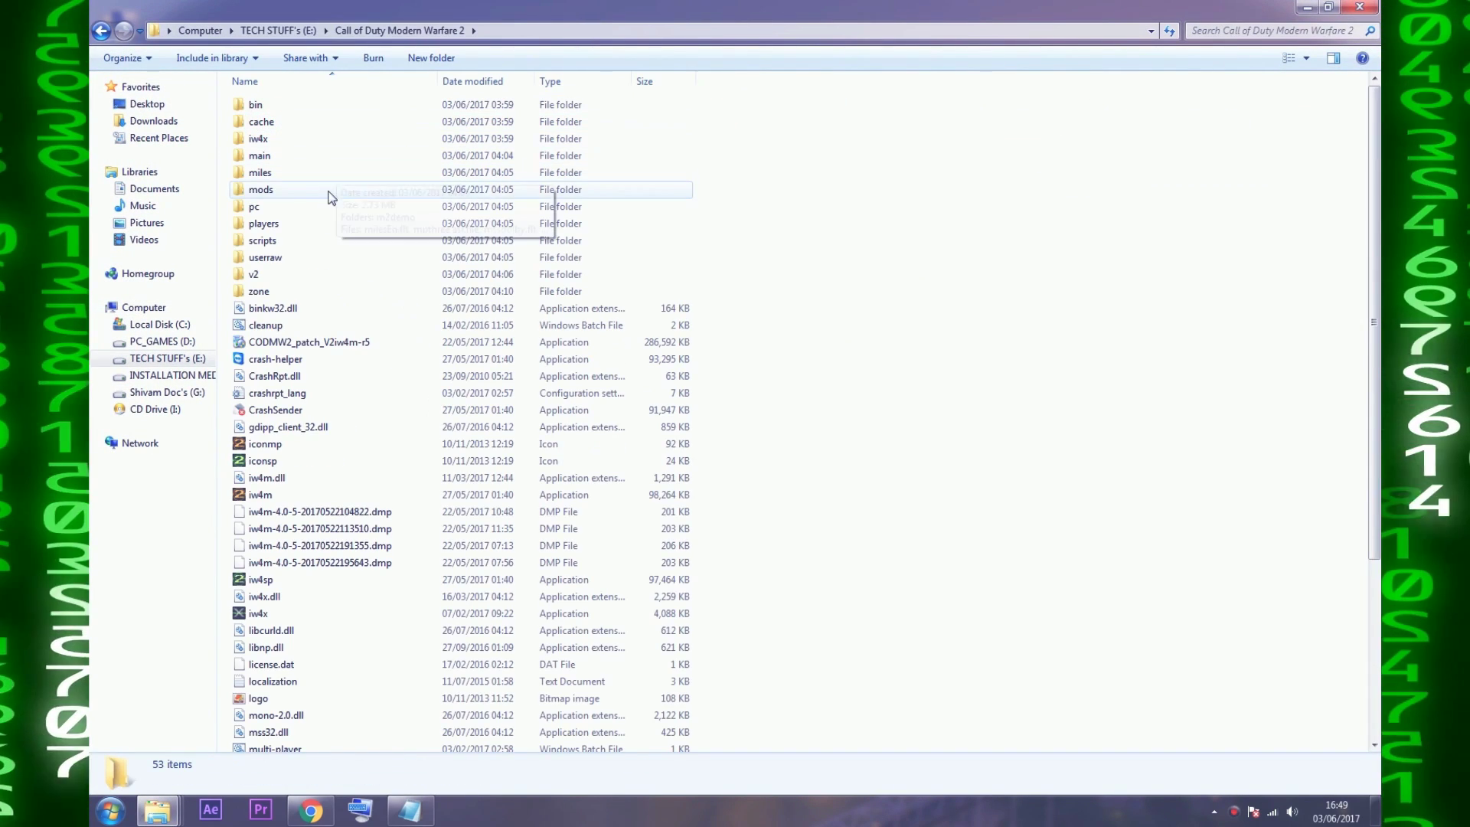
left_click(303, 184)
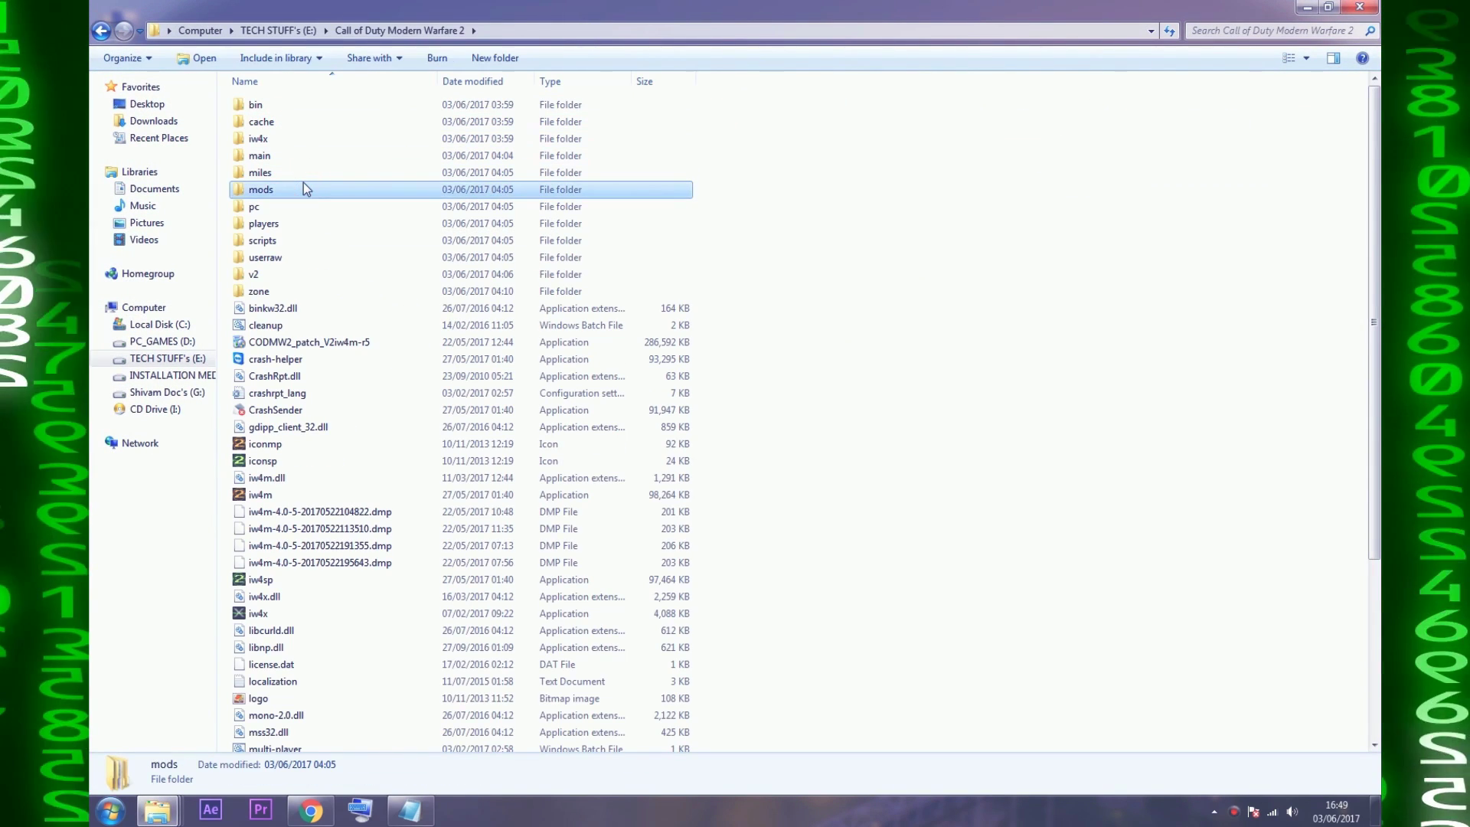
double_click(287, 223)
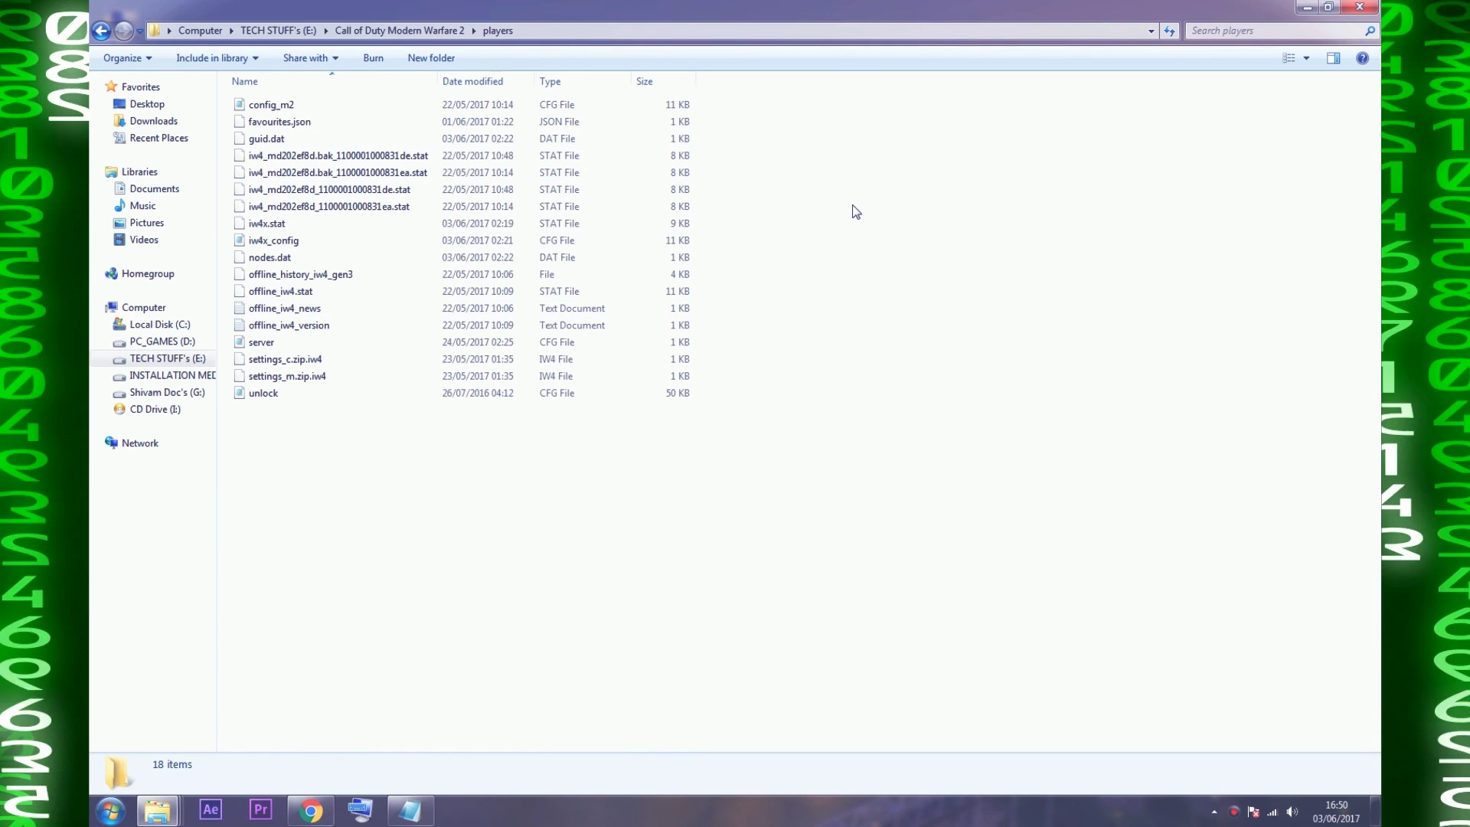
right_click(852, 204)
left_click(918, 318)
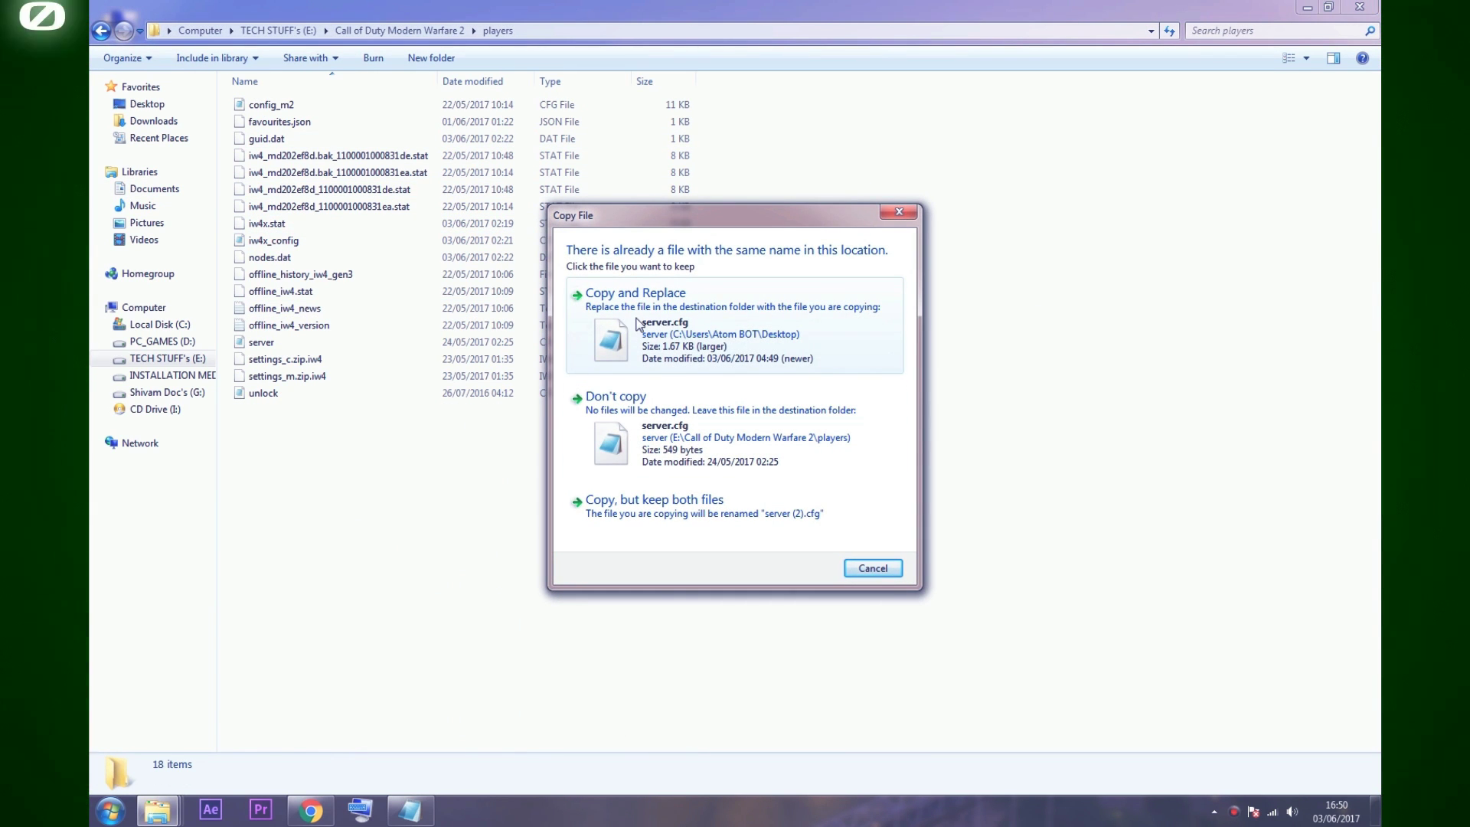
left_click(689, 322)
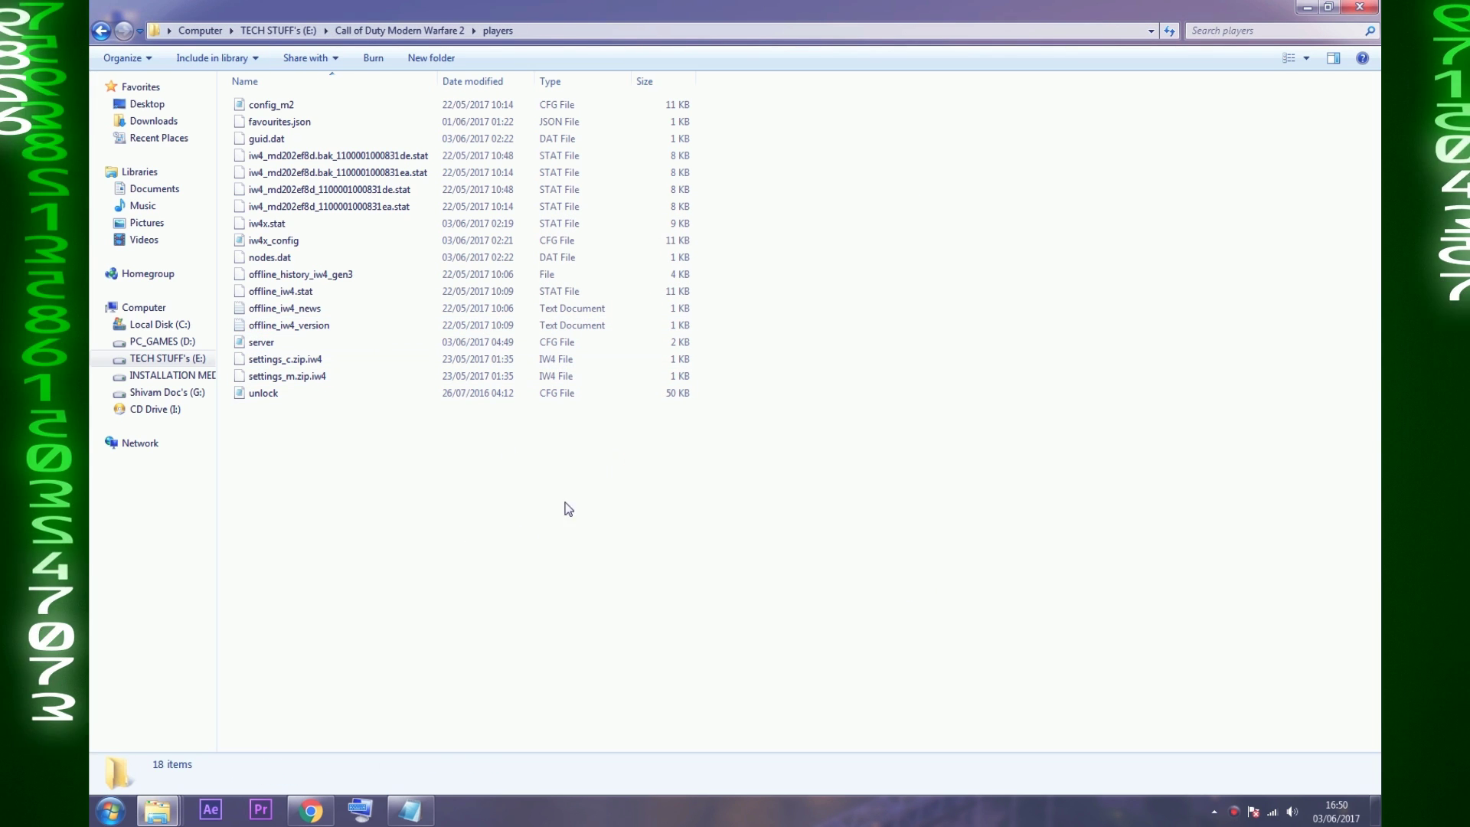
left_click(268, 342)
left_click(548, 583)
Switch to the Notepad guide and read the instruction about downloading and editing startserver.bat.
left_click(410, 810)
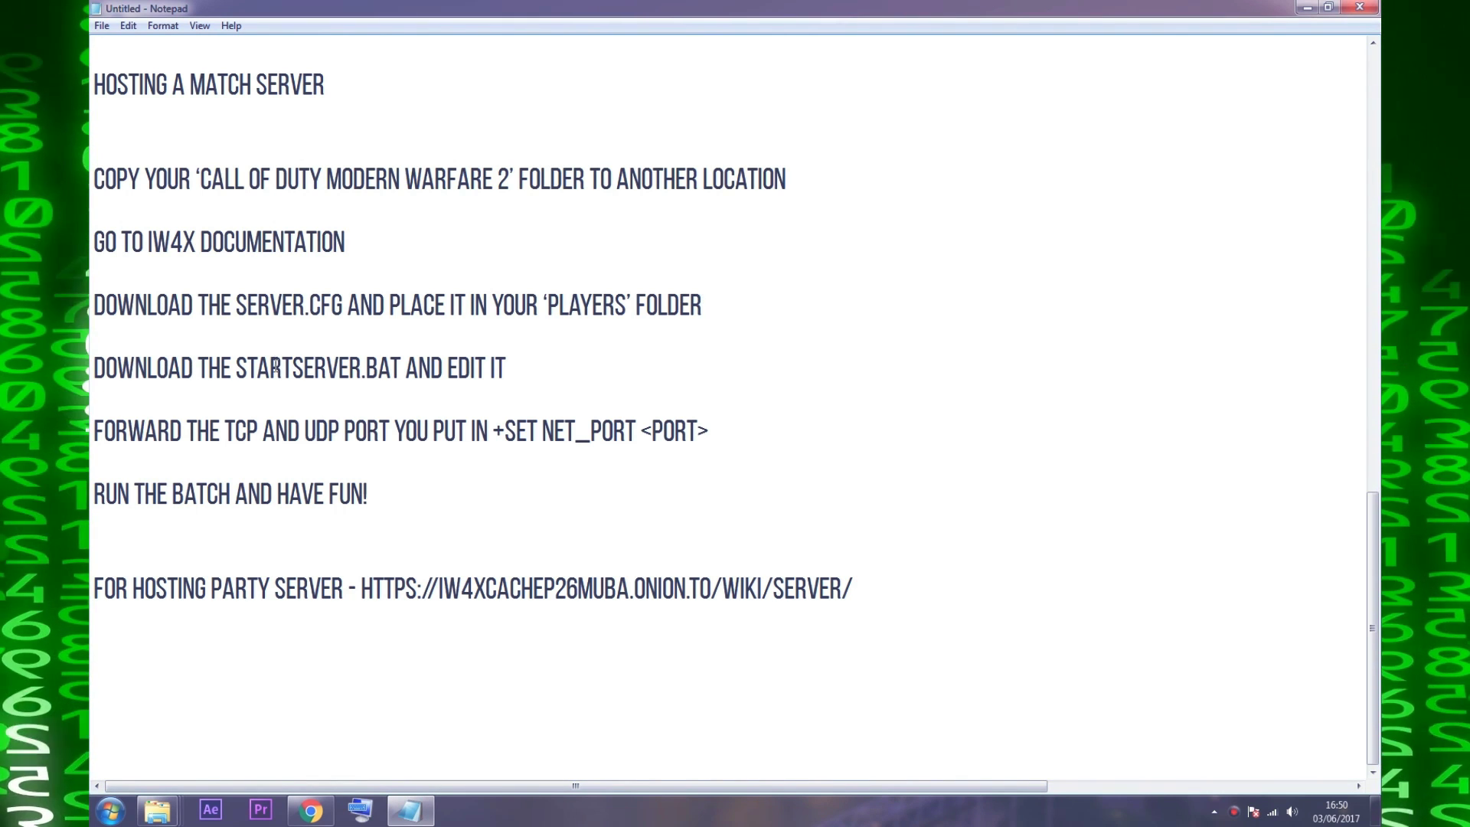
left_click_drag(238, 364, 394, 368)
left_click(400, 395)
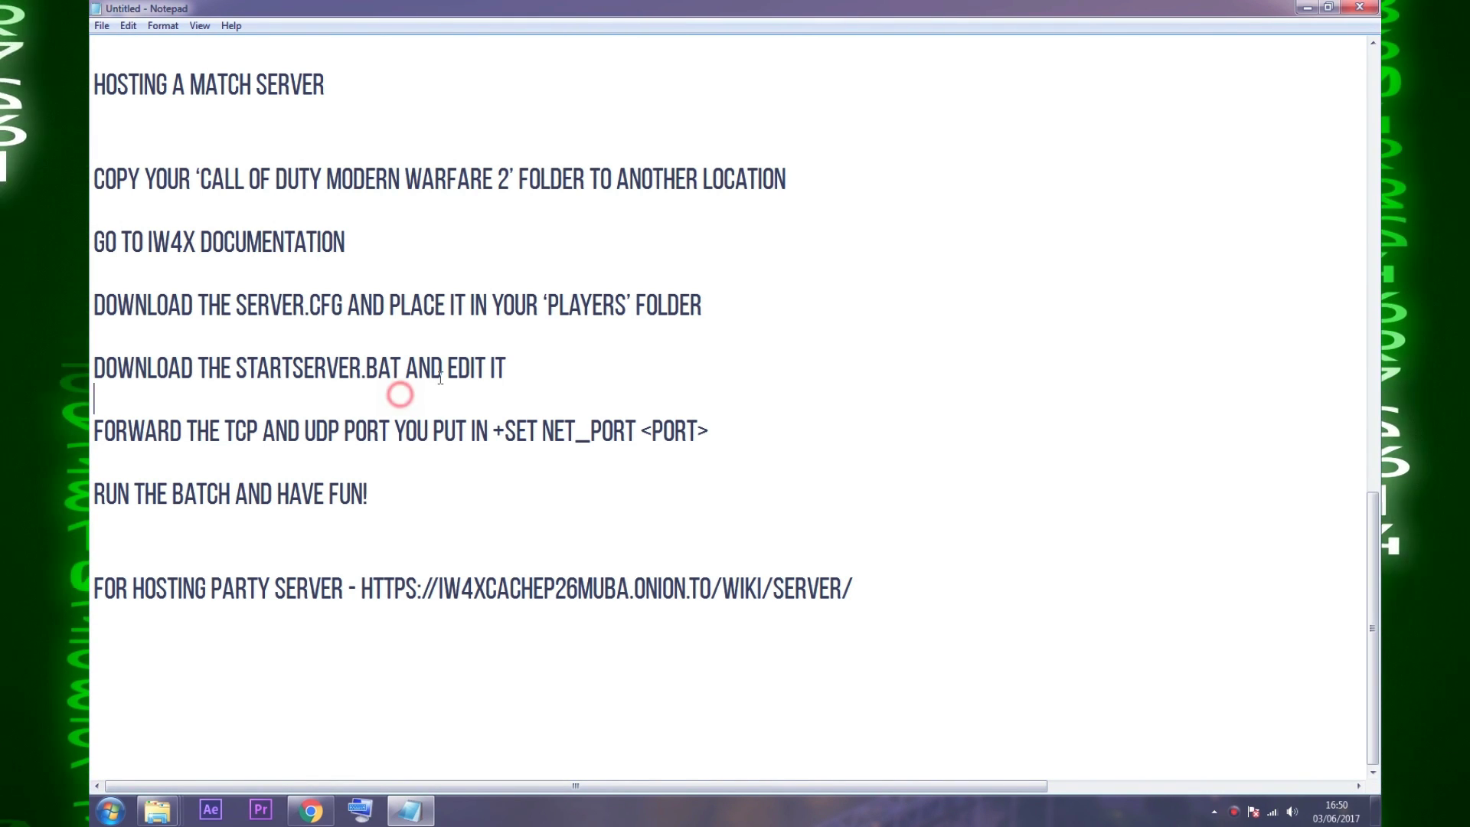
left_click(1301, 8)
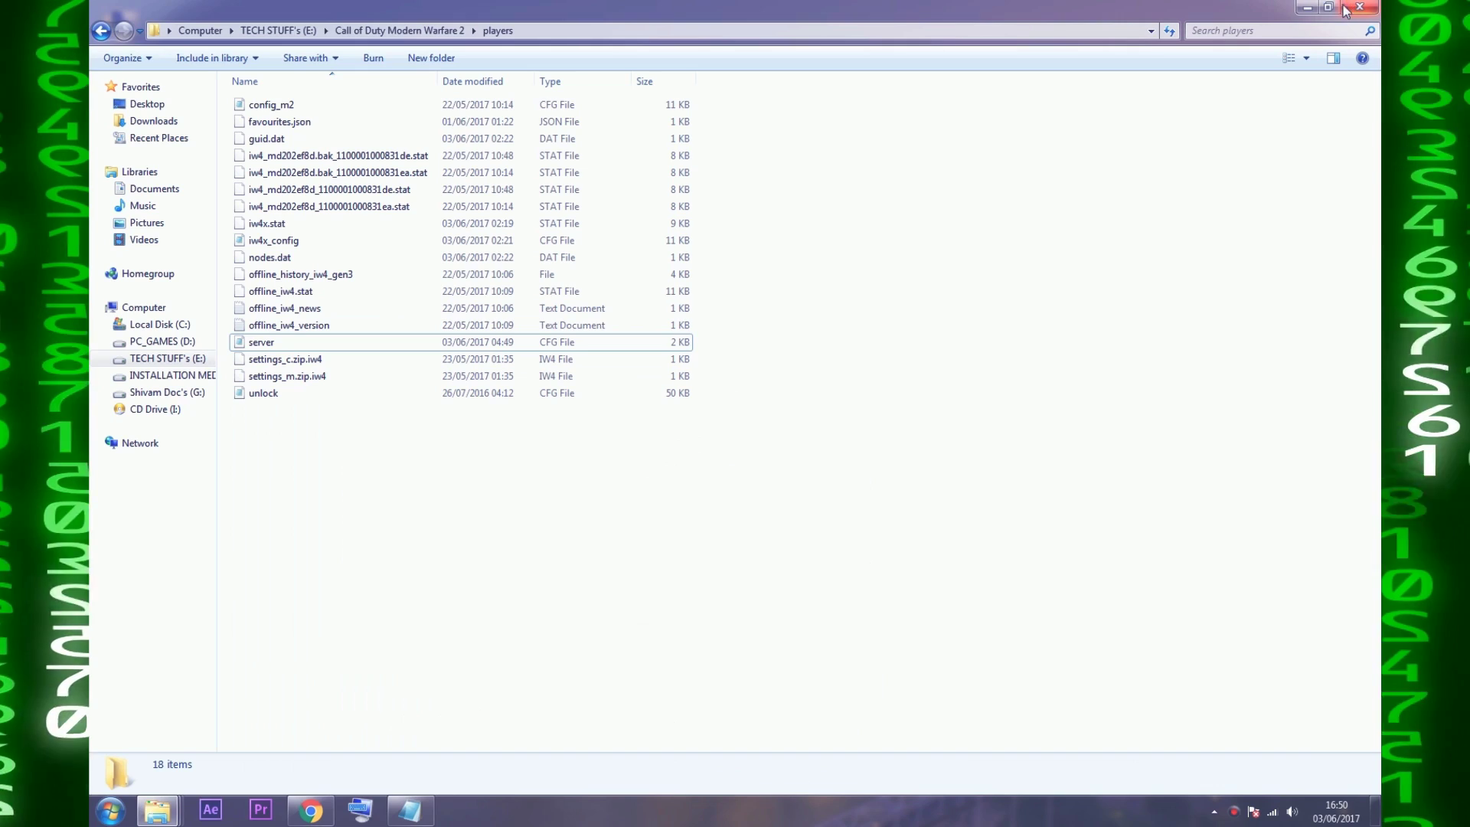
Return to the main Call of Duty Modern Warfare 2 folder, and copy the startserver batch file from the desktop.
left_click(99, 31)
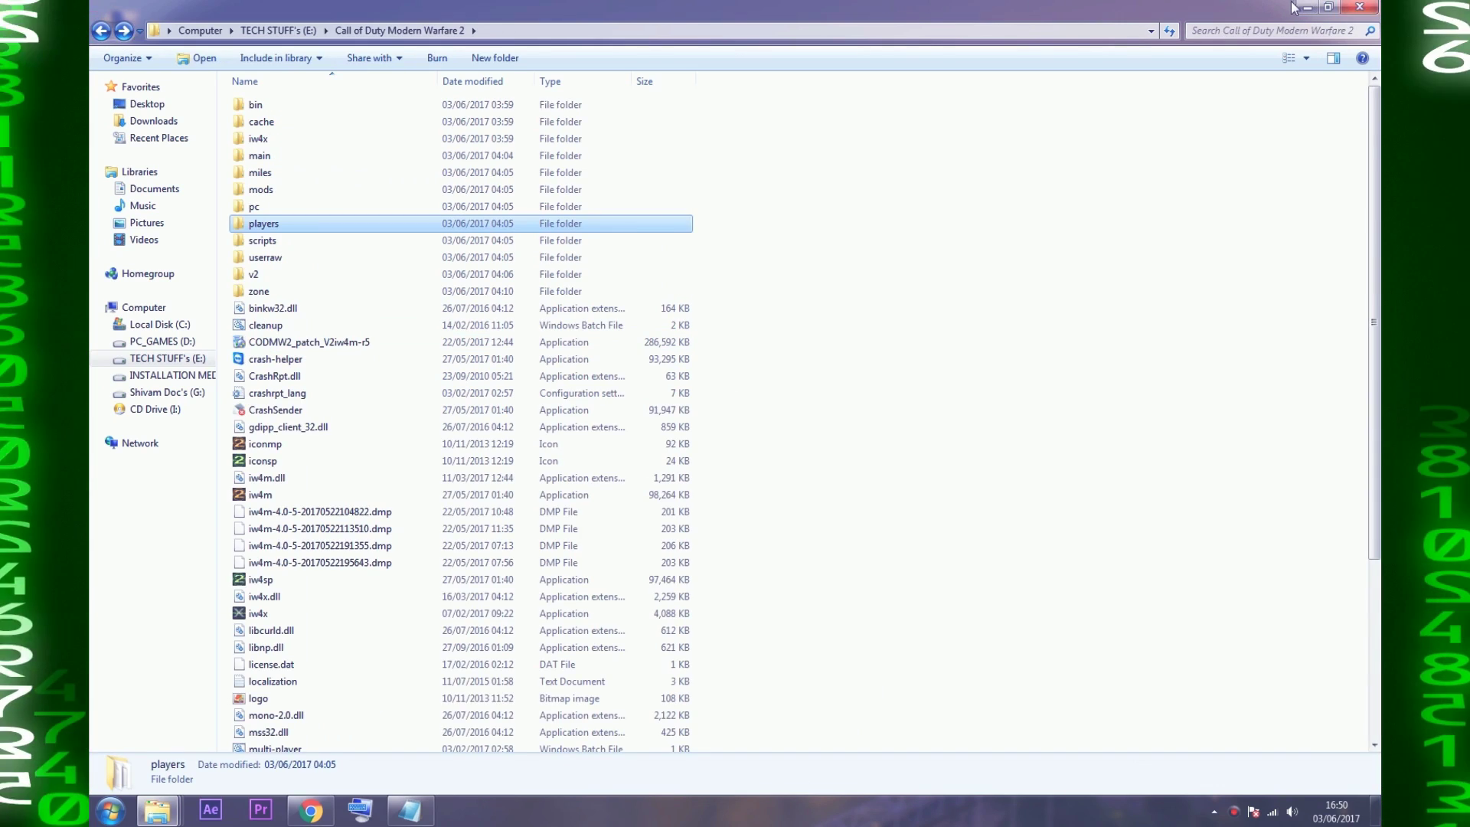
left_click(1305, 8)
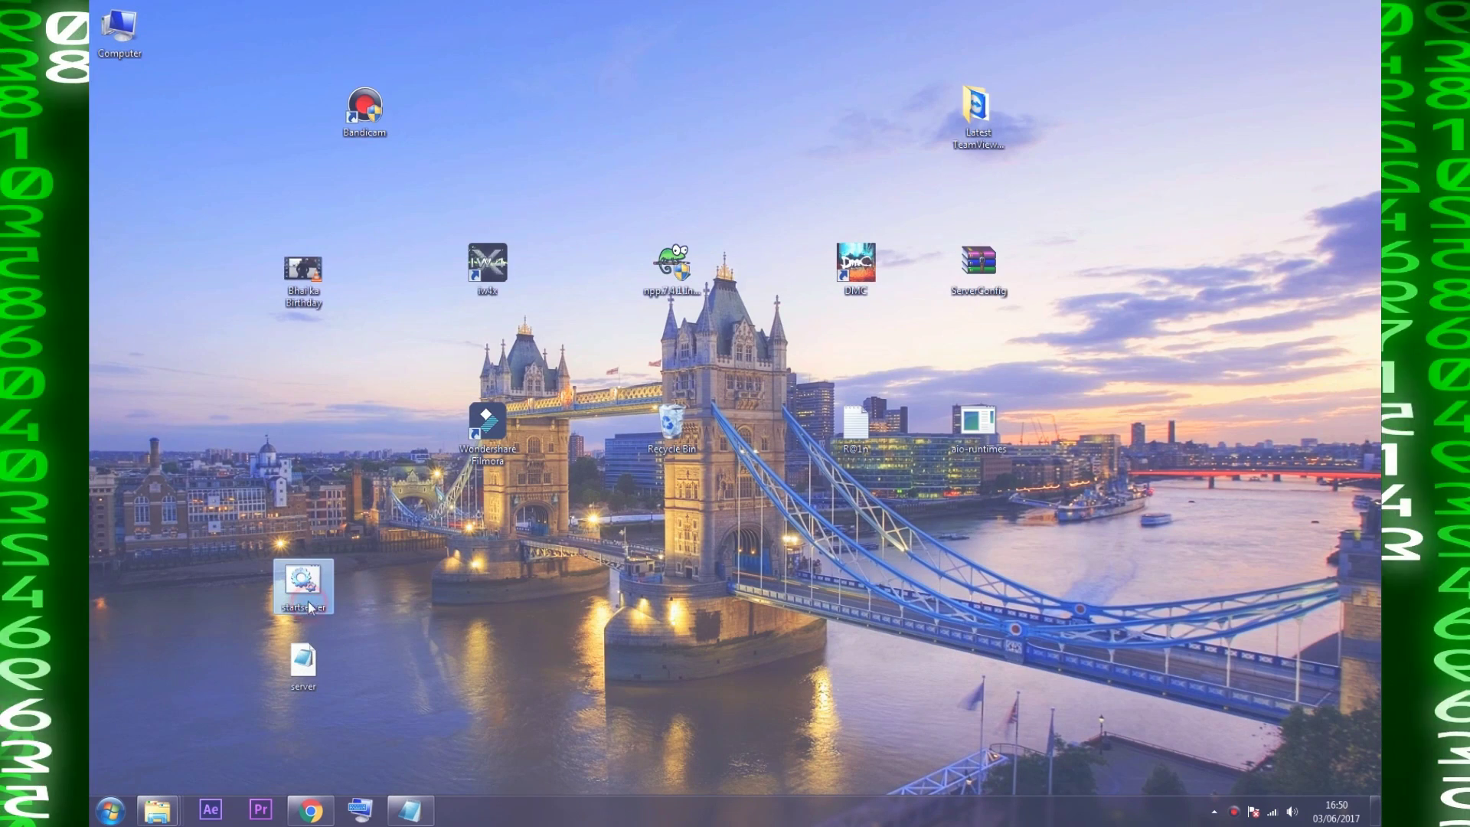
right_click(307, 591)
left_click(367, 480)
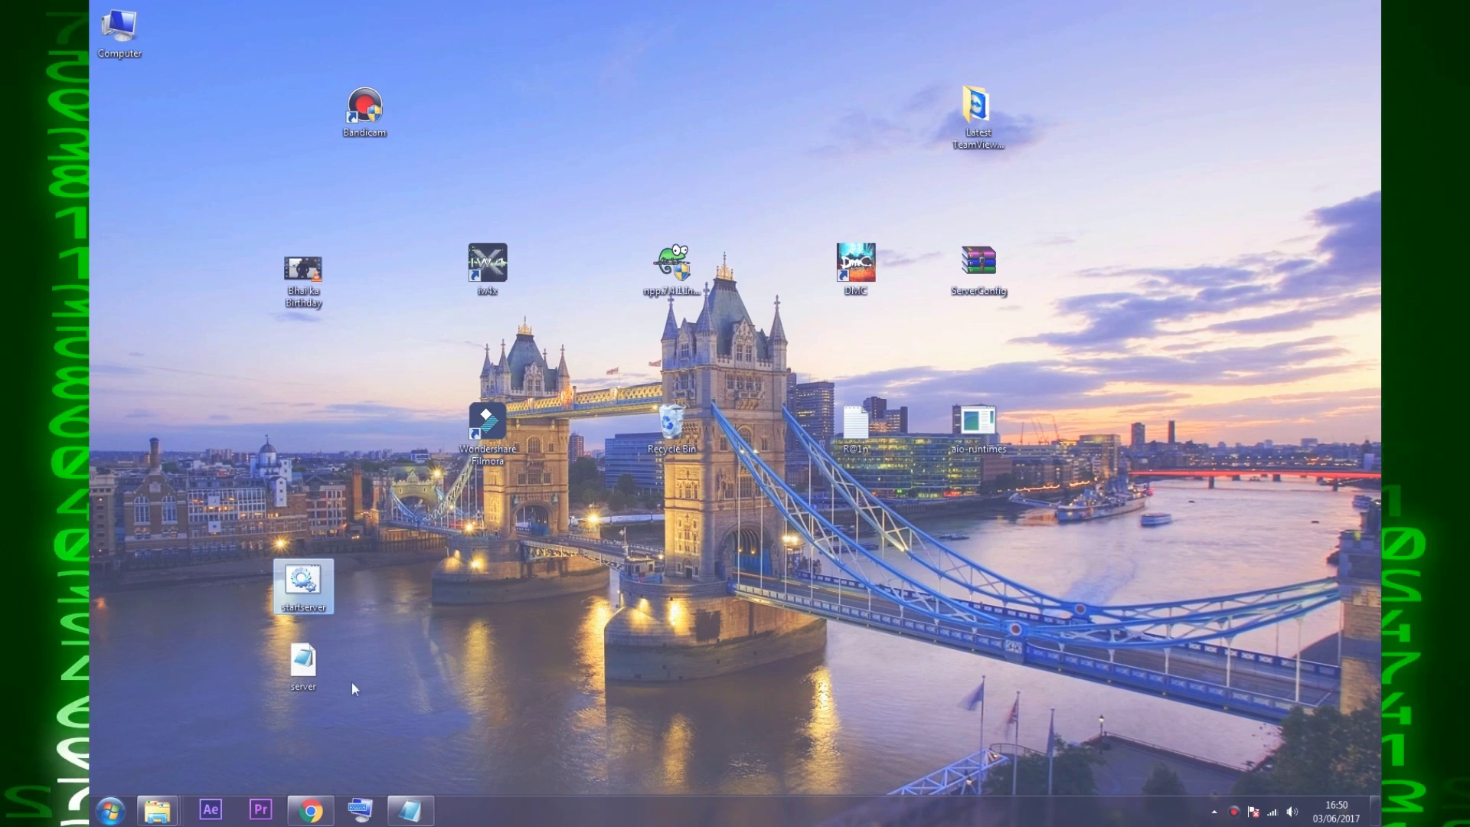
Paste startserver.bat into the Call of Duty Modern Warfare 2 folder on drive E:, replacing the existing file.
mouse_move(157, 810)
left_click(520, 735)
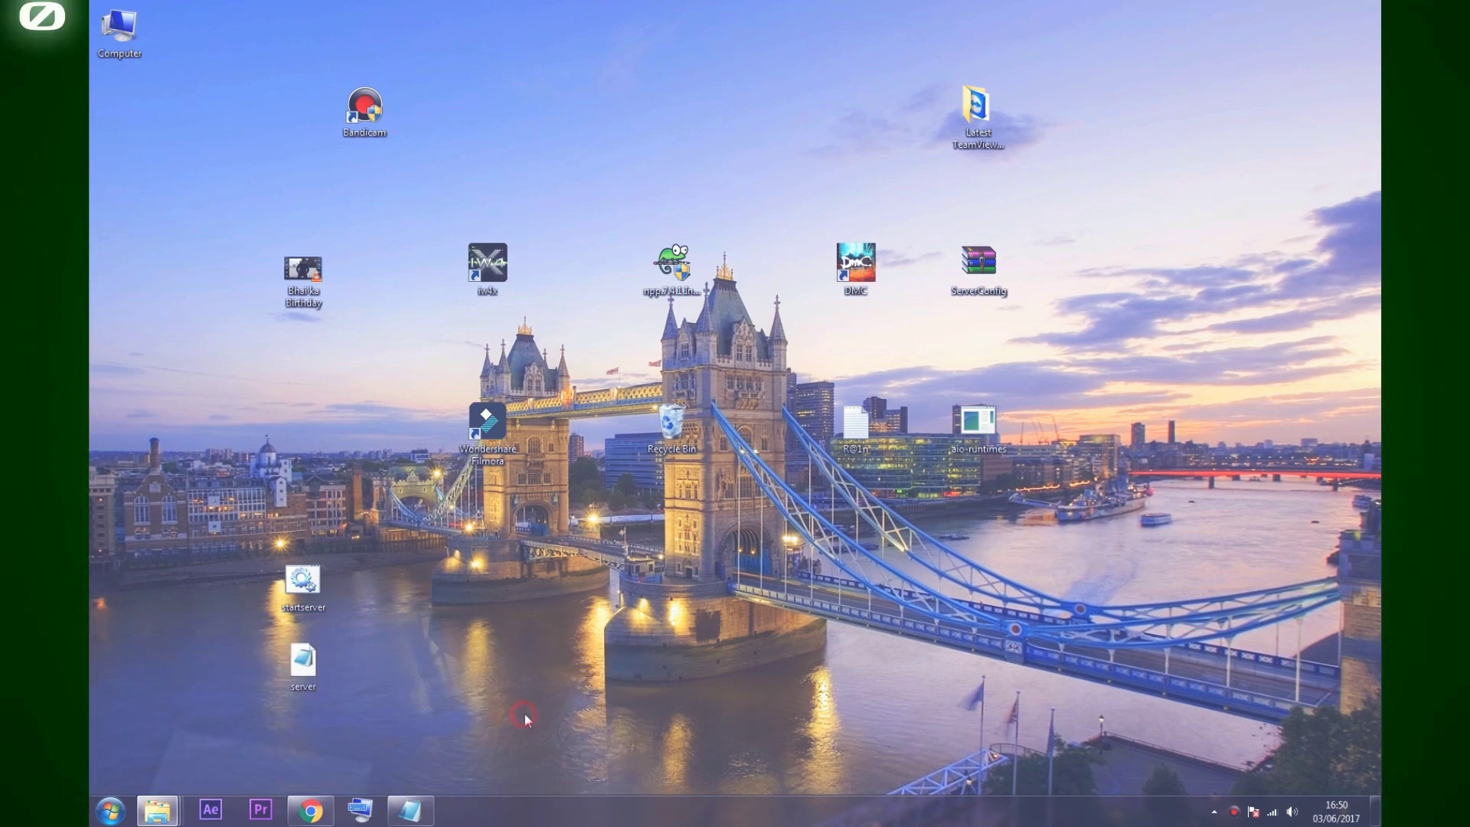
left_click(965, 207)
right_click(966, 205)
left_click(1004, 318)
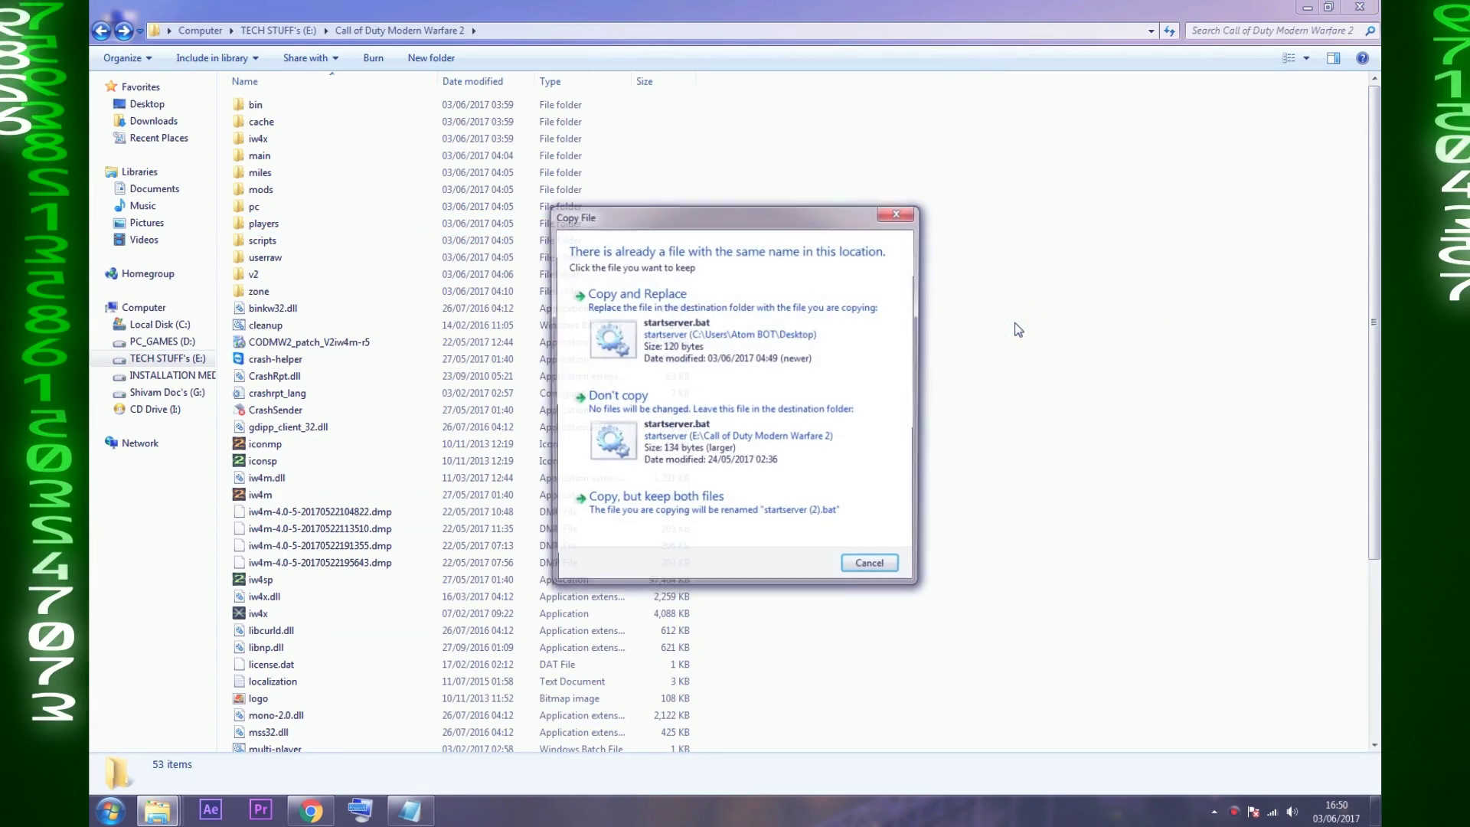
left_click(762, 306)
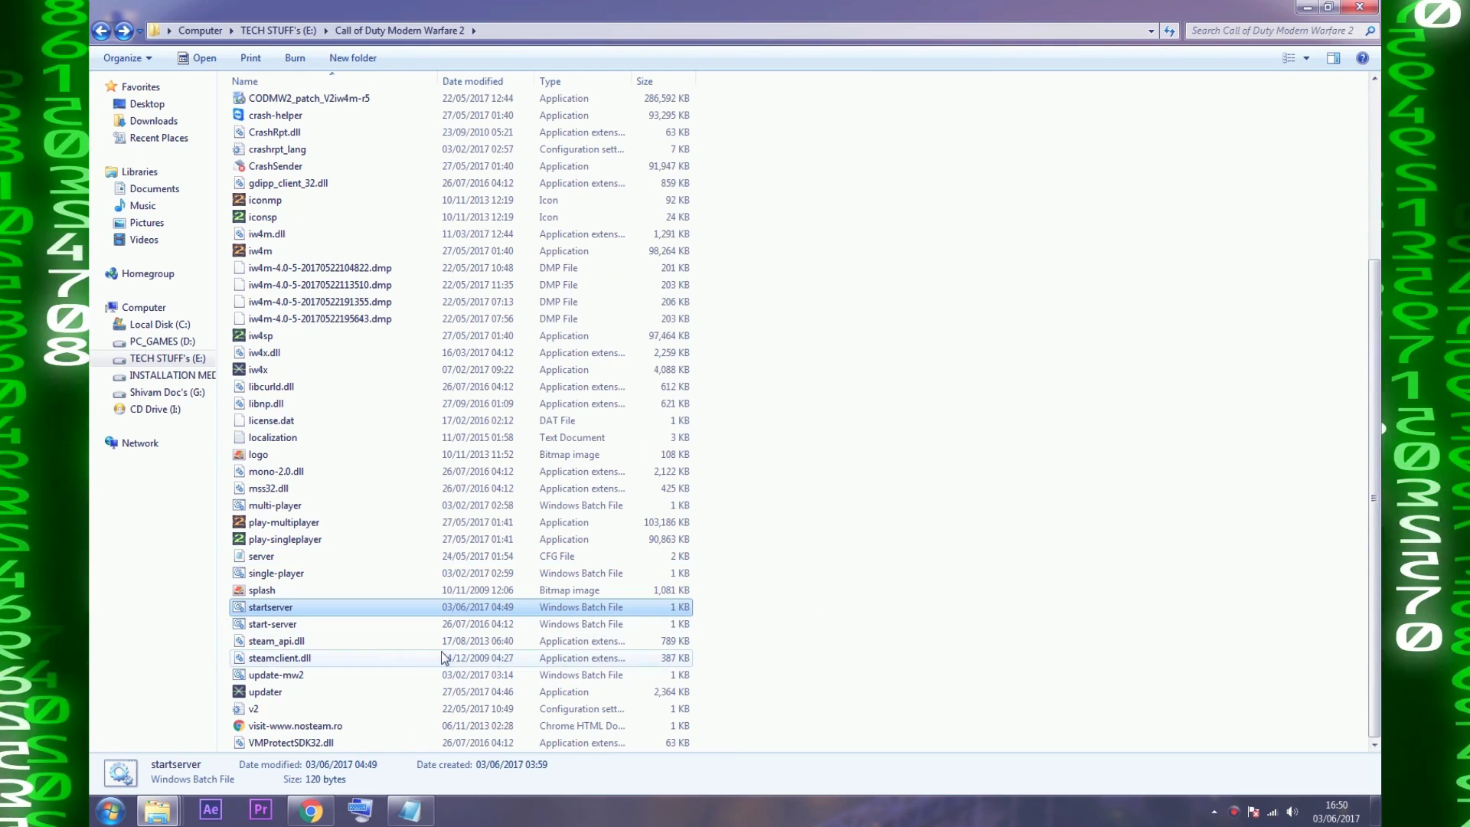
scroll(297, 605, "up", 5)
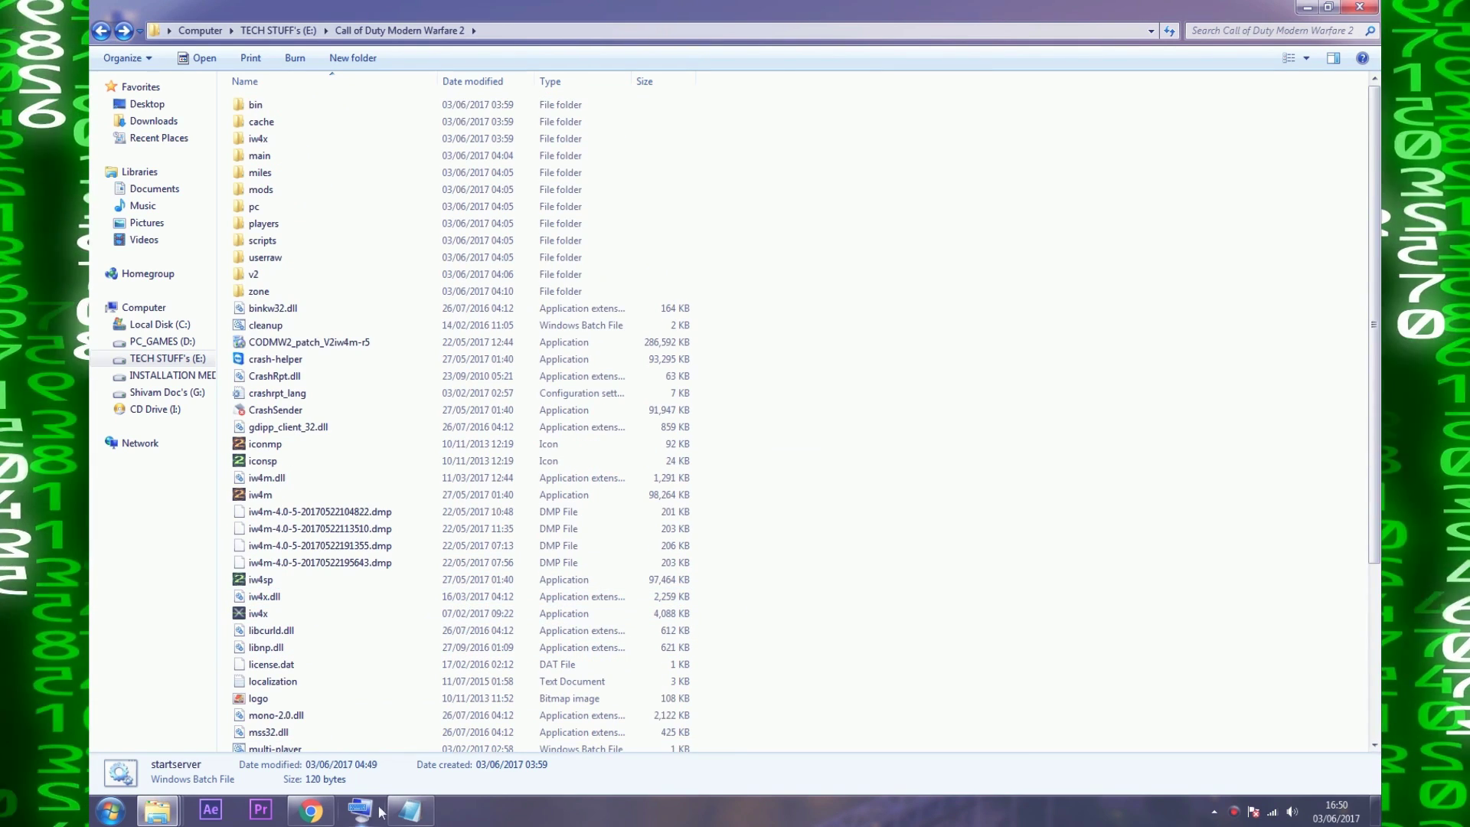
Check the match server instructions in the IW4x documentation in Chrome and in the Notepad guide.
left_click(310, 810)
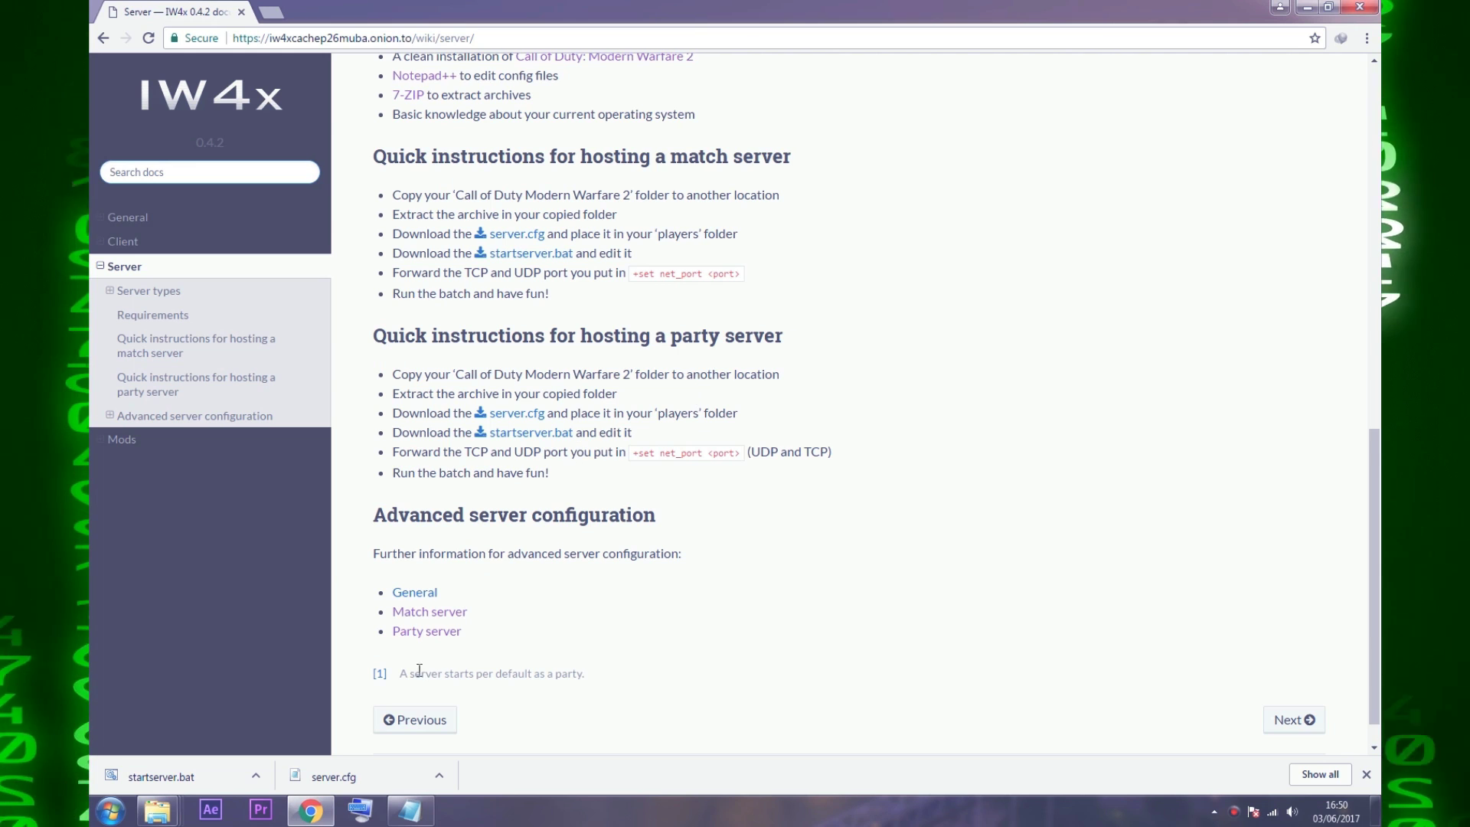
left_click(310, 810)
left_click(411, 810)
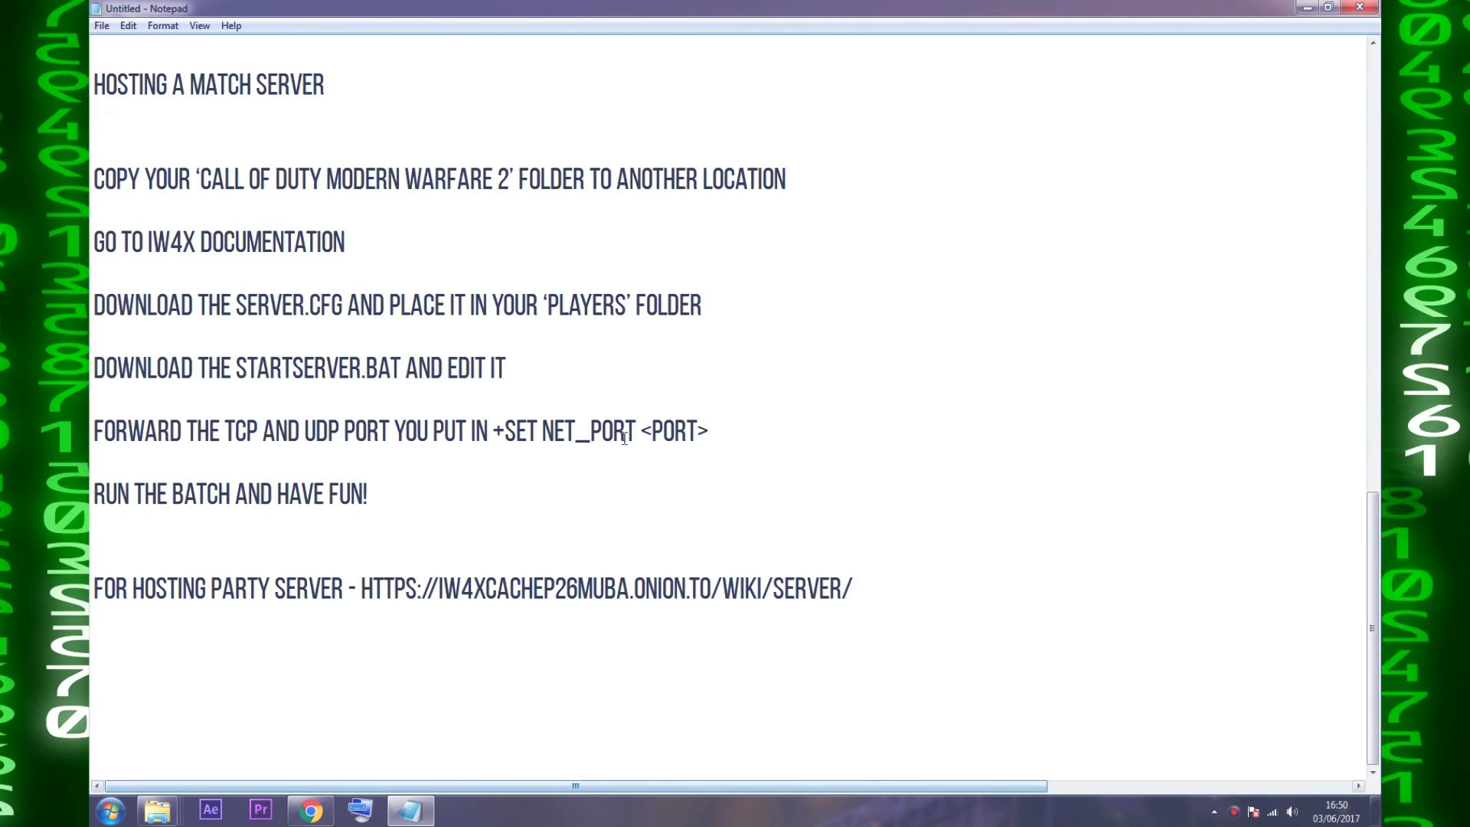
scroll(596, 310, "up", 1)
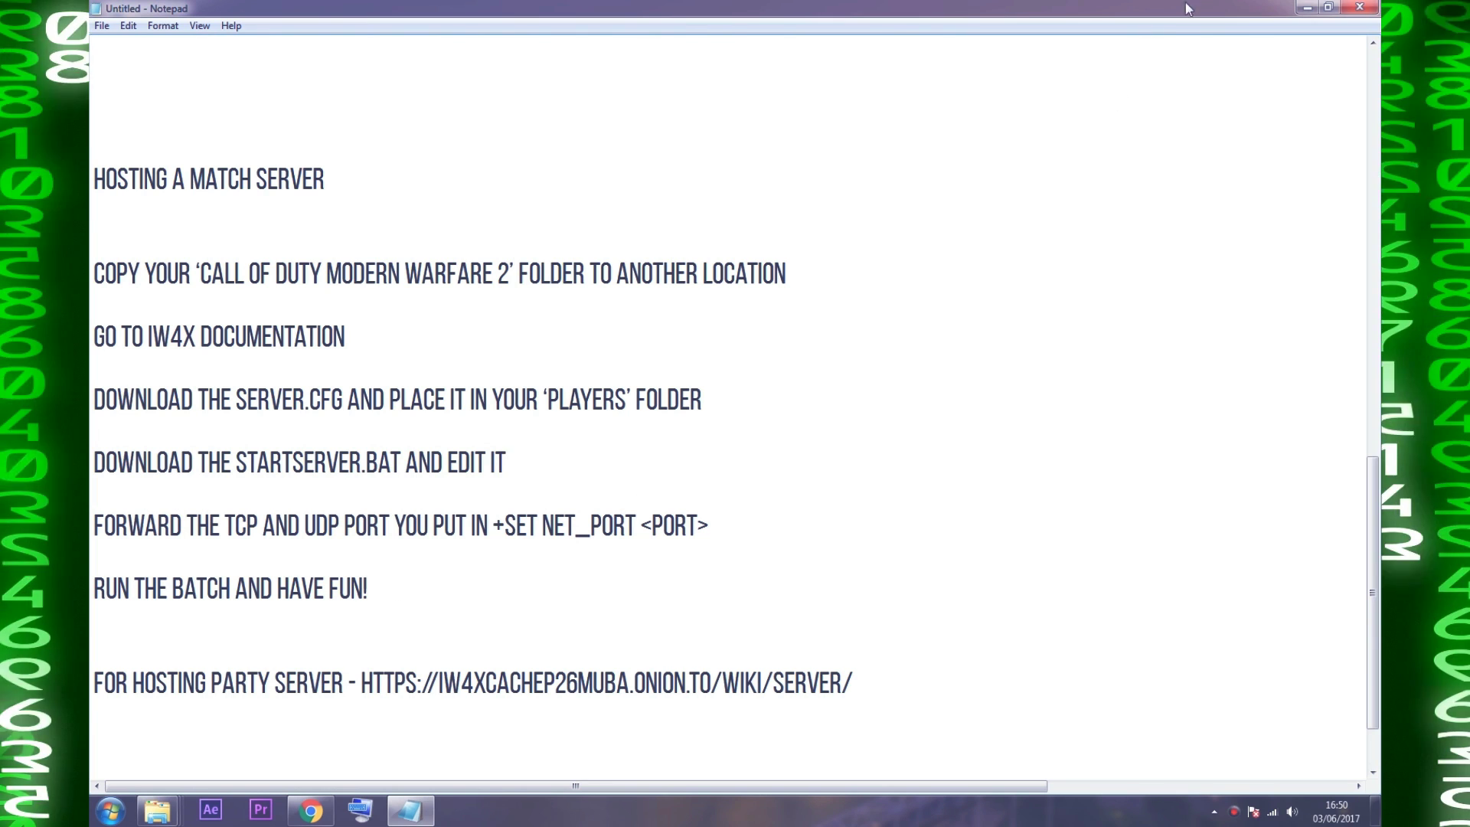
left_click(1306, 8)
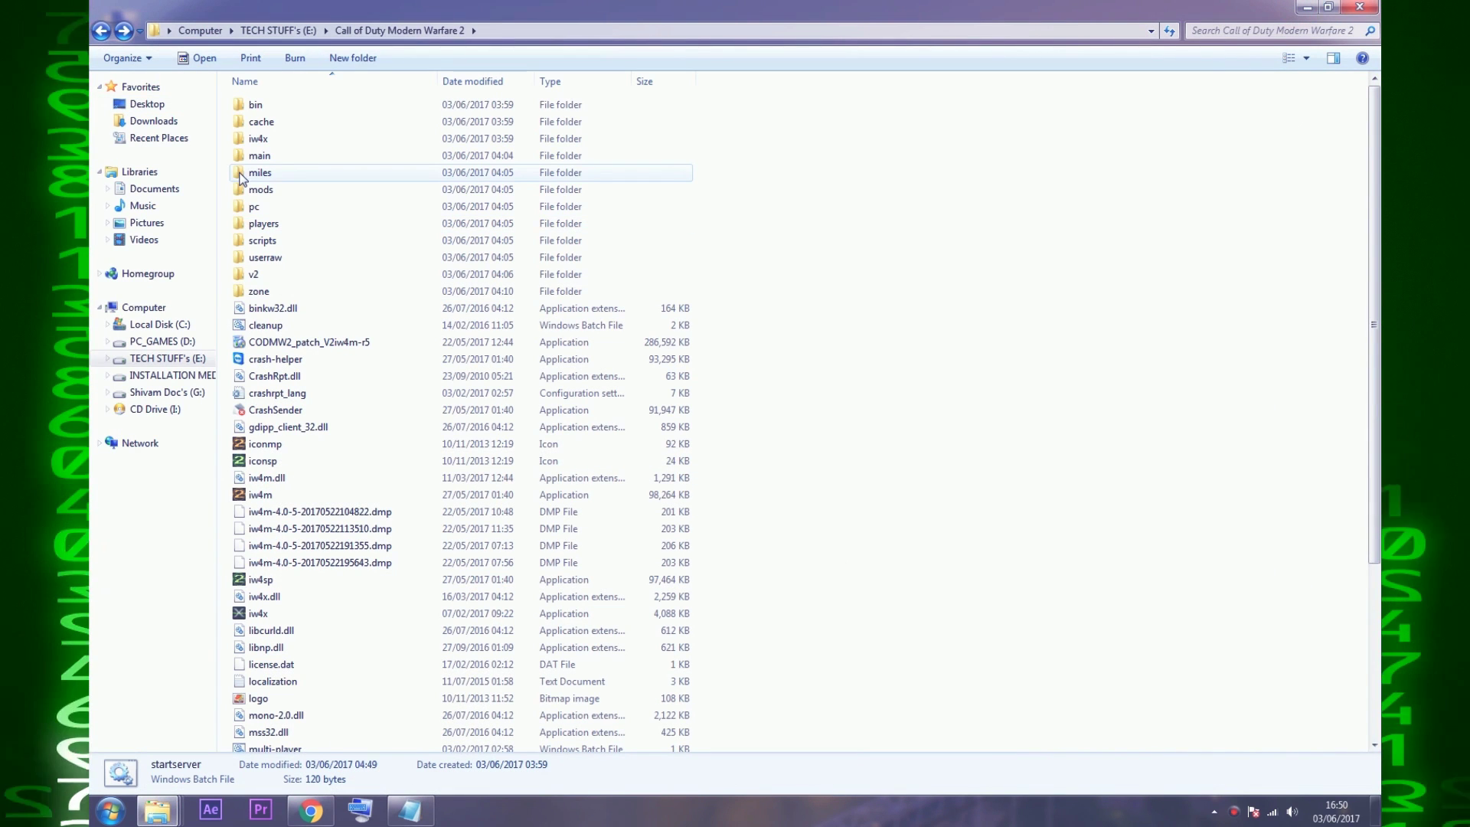
Open the server CFG file from the players folder in Notepad++ for editing.
left_click(279, 224)
double_click(279, 224)
left_click(291, 344)
right_click(291, 343)
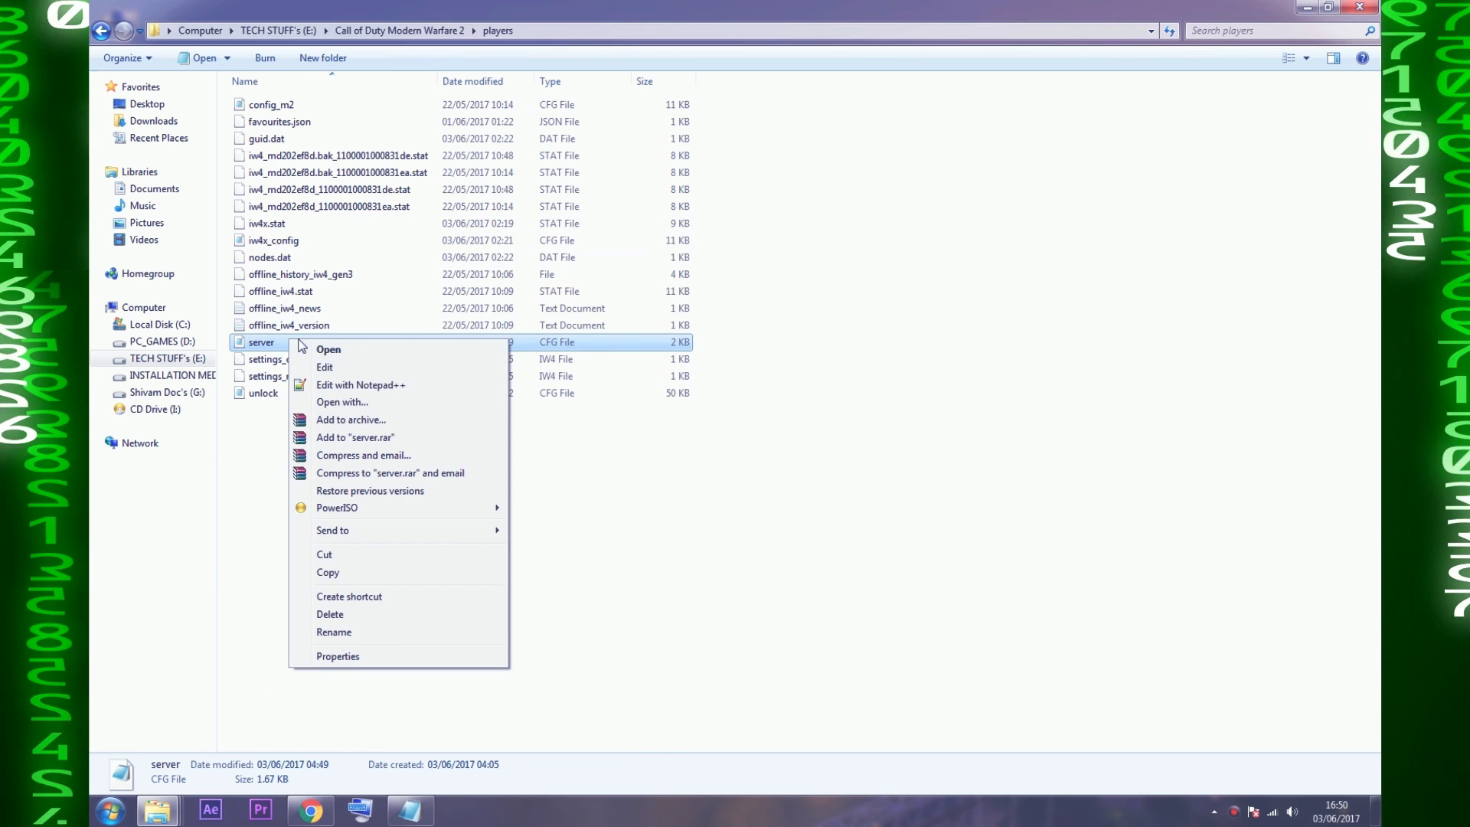
left_click(351, 386)
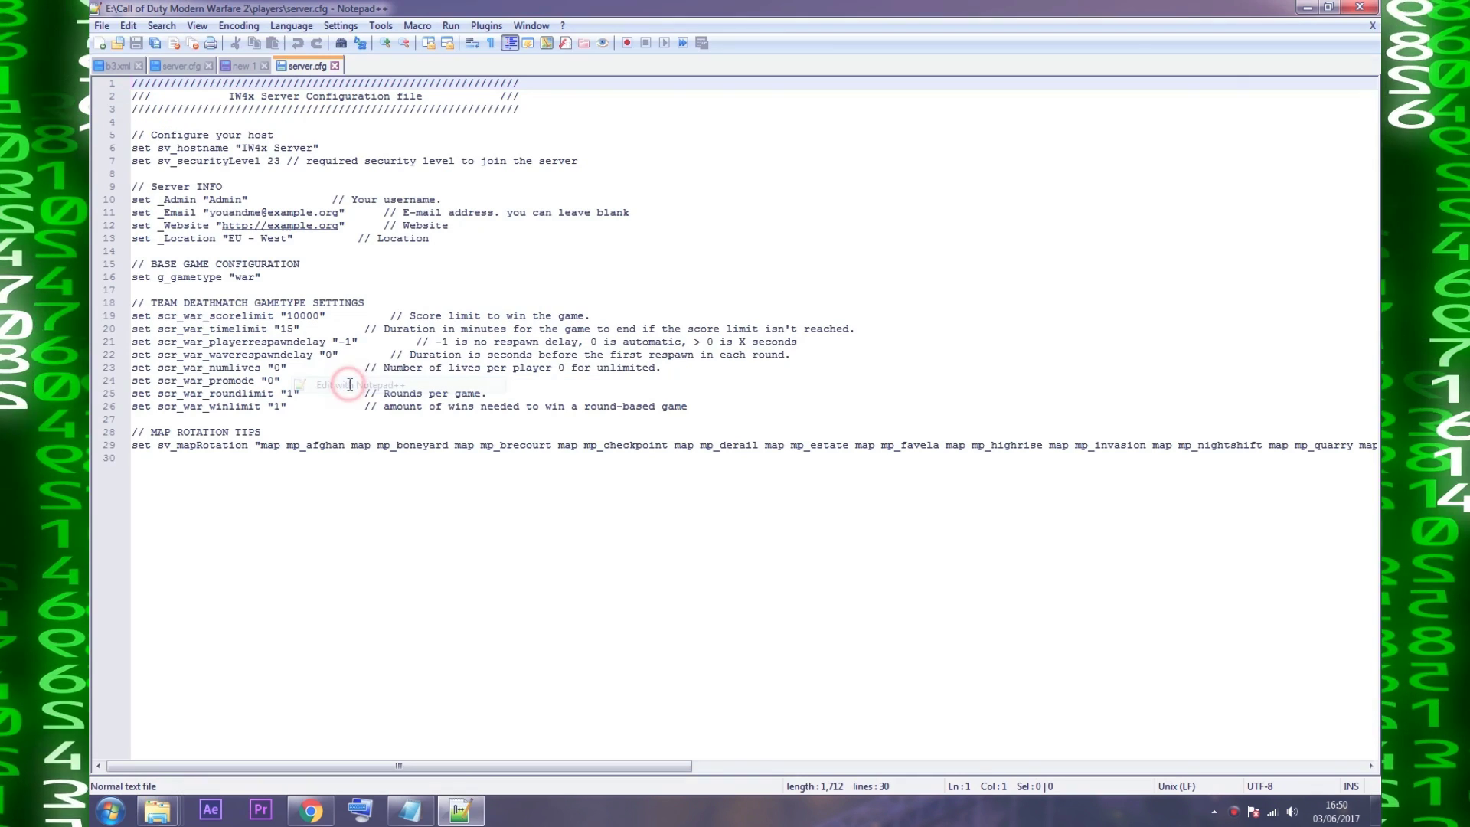
Set the sv_hostname value in server.cfg to "^3TEST server gamers choice".
left_click(315, 147)
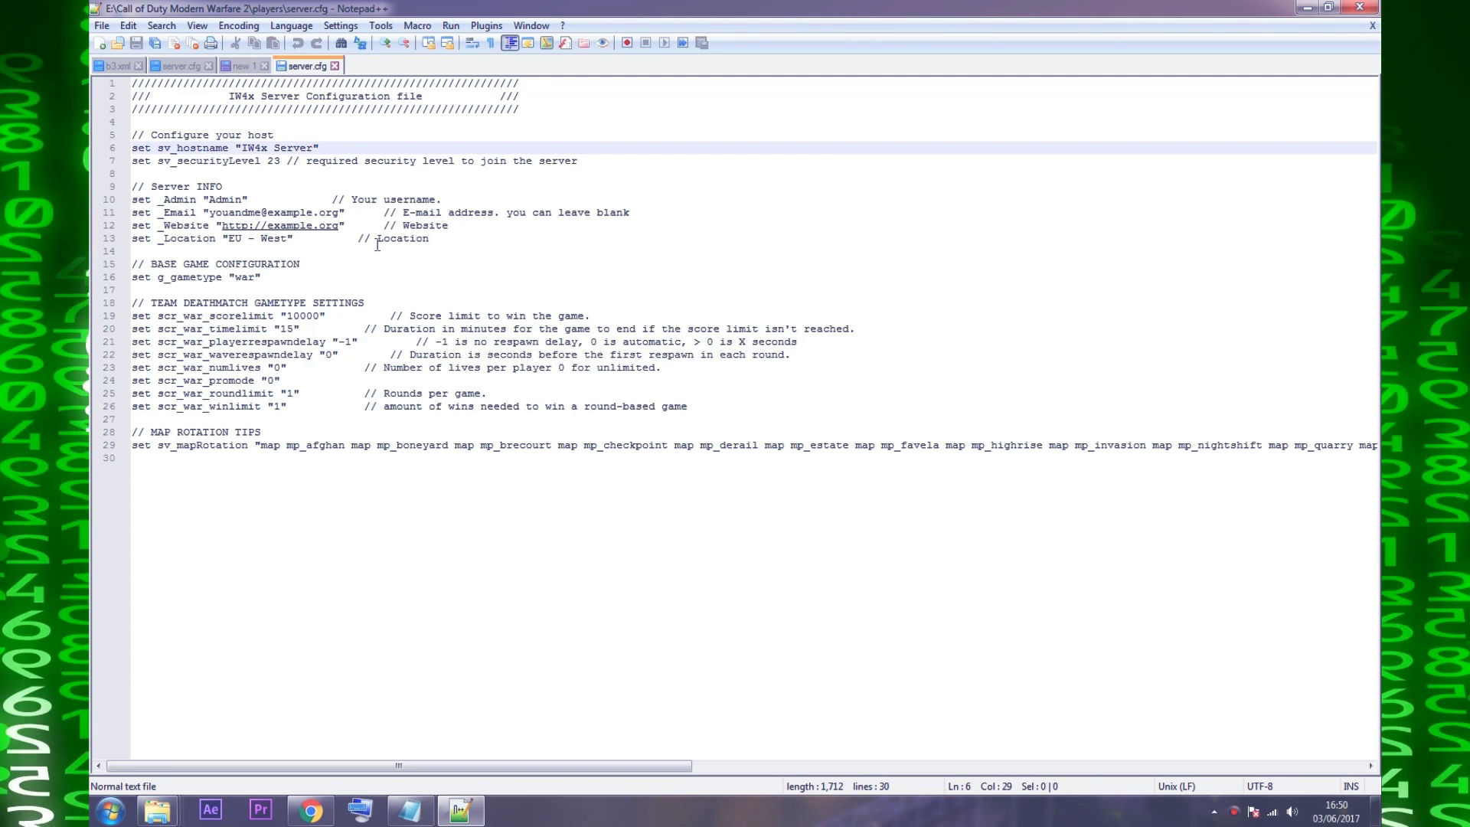
key("BackSpace")
key("BackSpace")
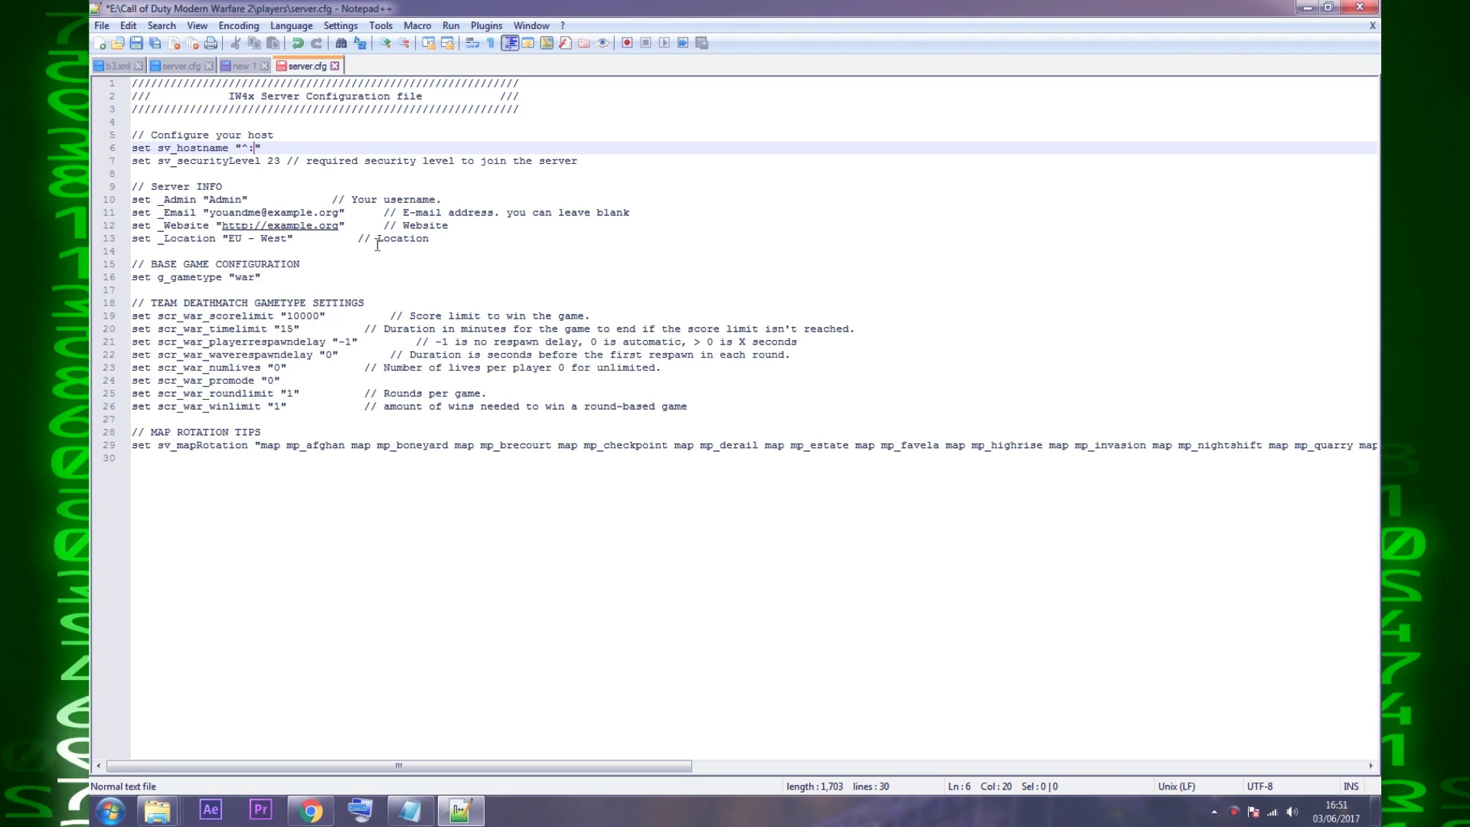
type("TEST ser")
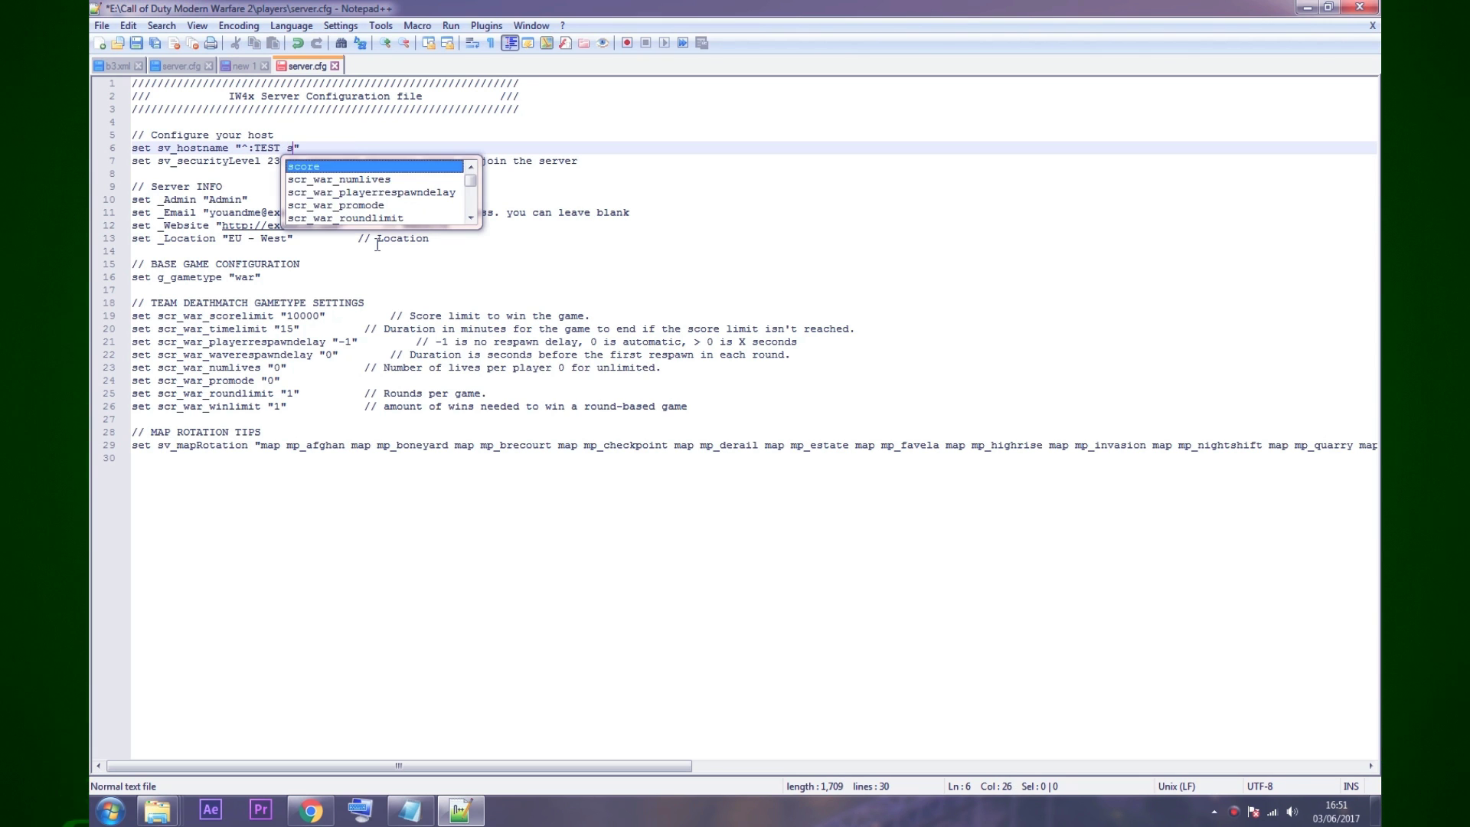
type("ver ")
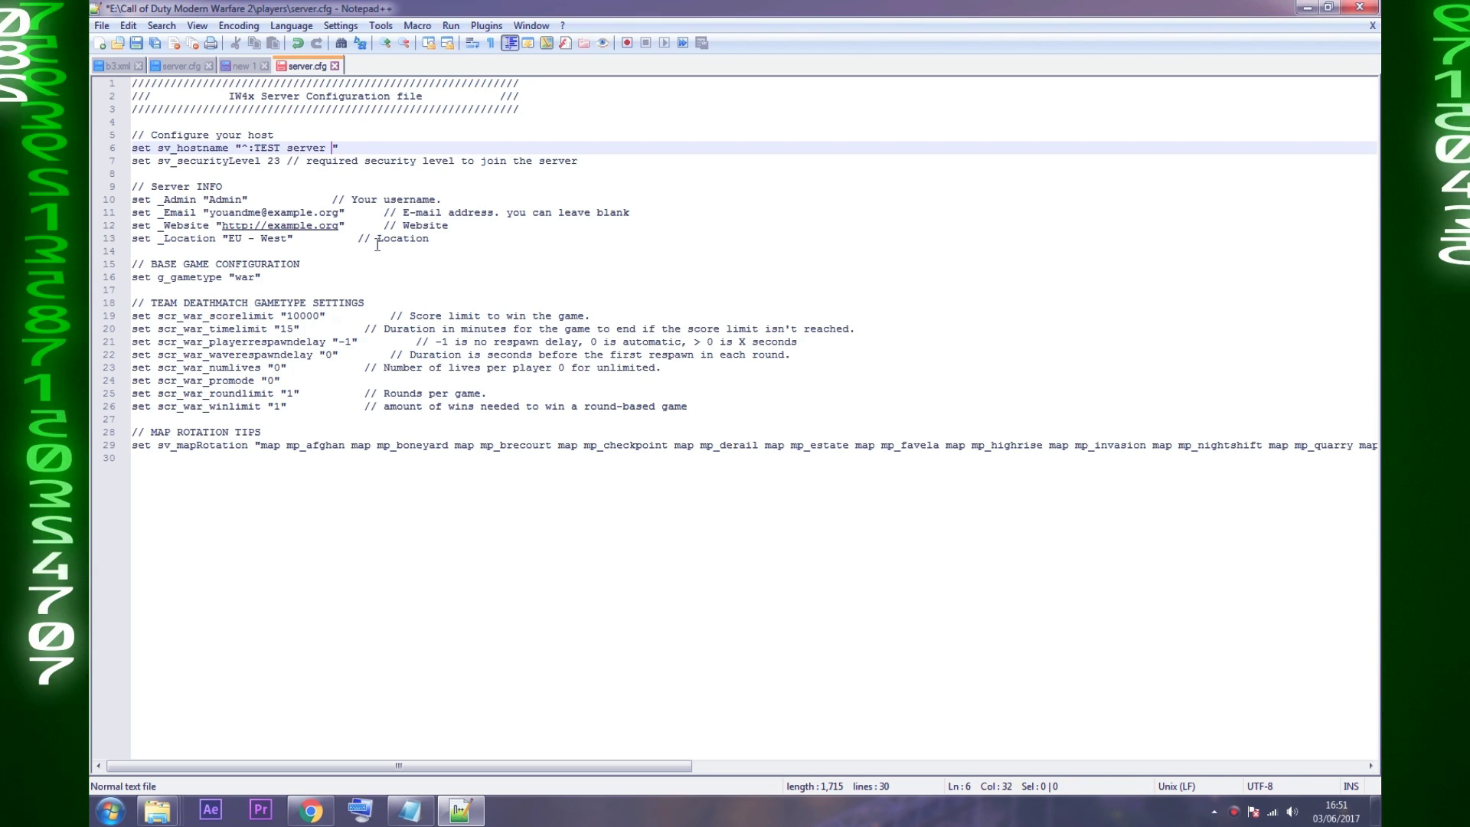
type("gam")
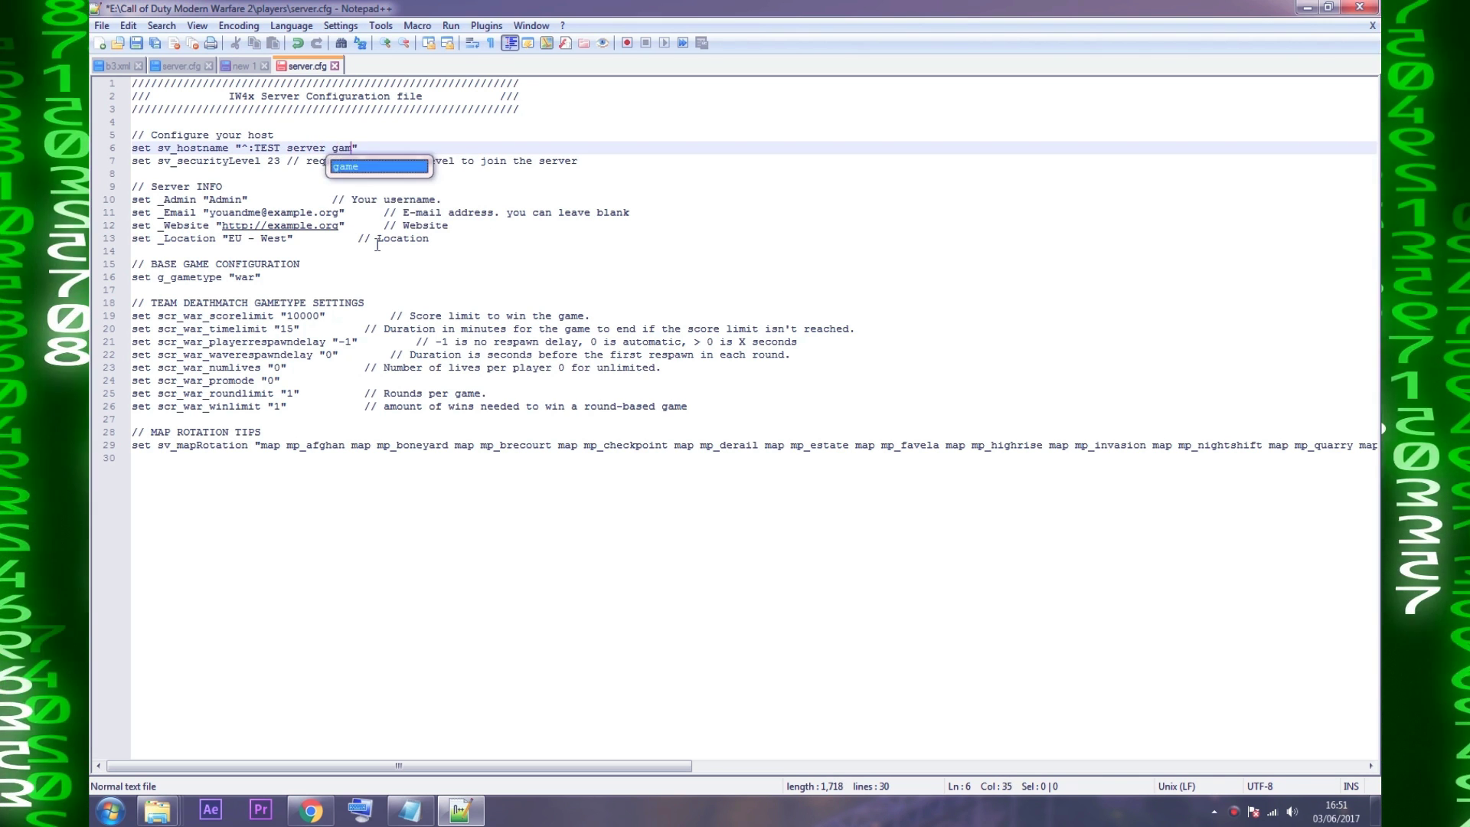
type("ers choice")
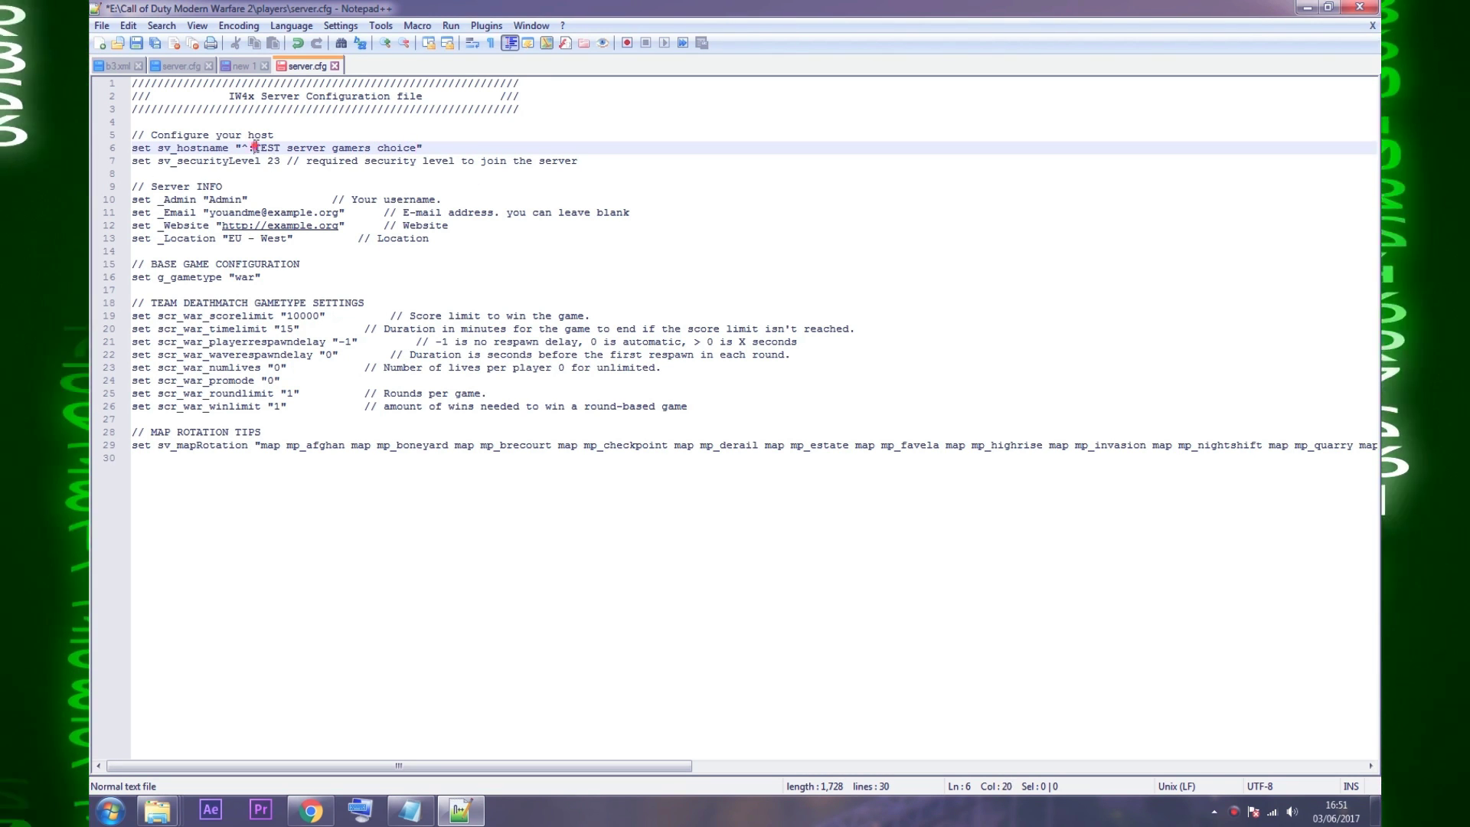
key("BackSpace")
type("3")
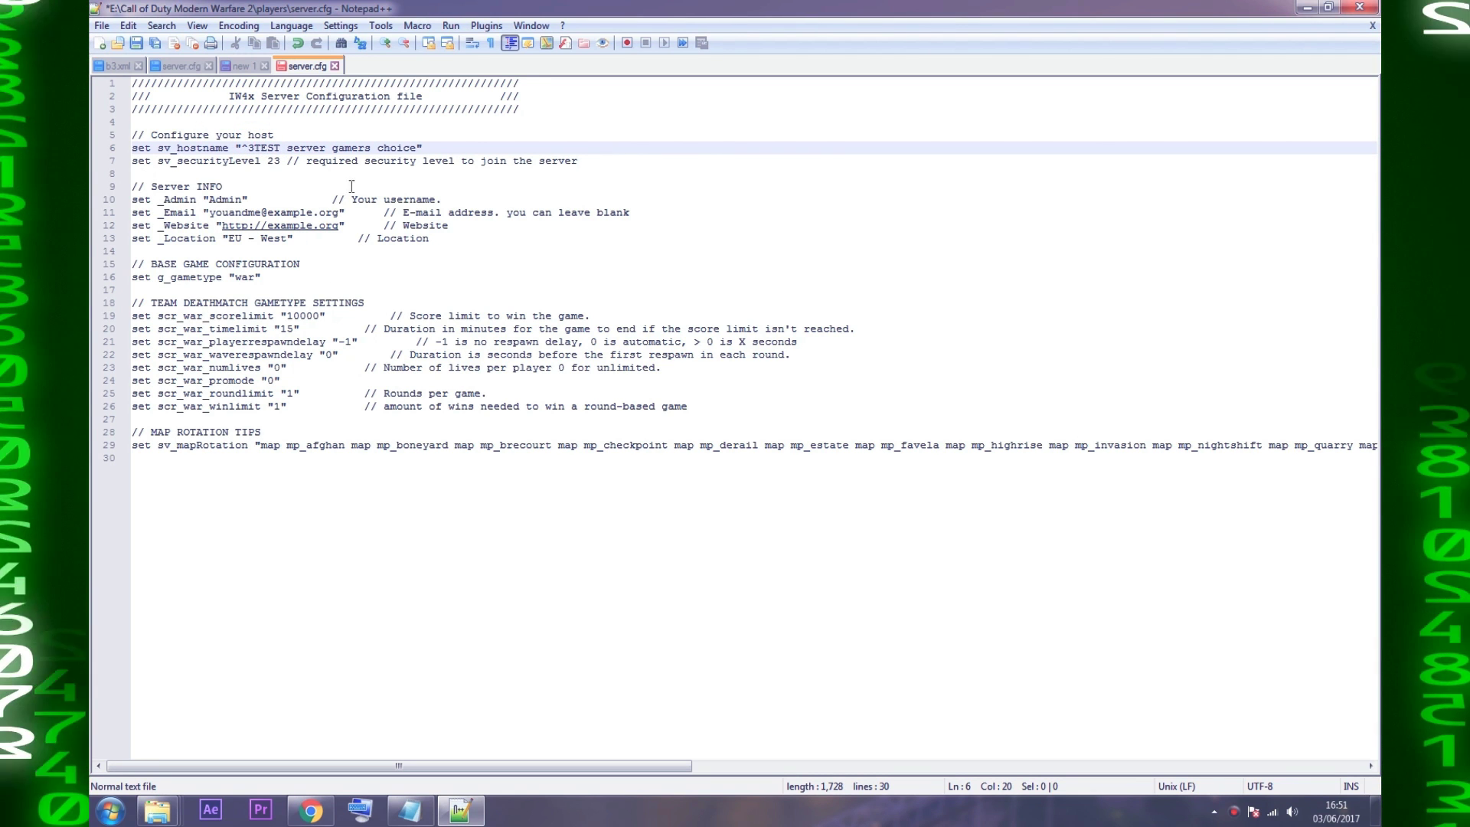
Set the _Admin value to "GAMERS CHOICE", and save and close server.cfg.
left_click(240, 200)
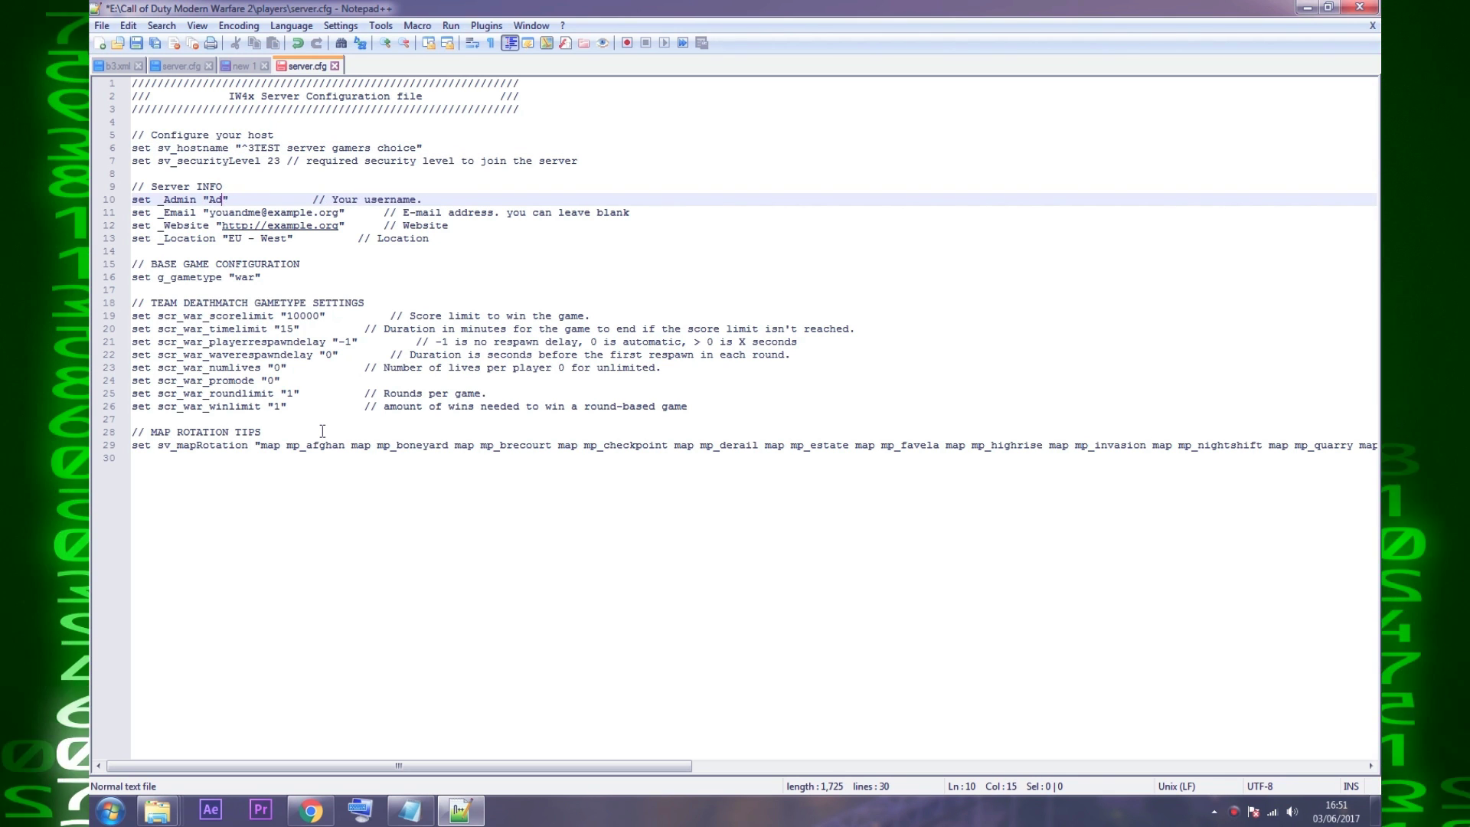
type("GAMERS CHOICE")
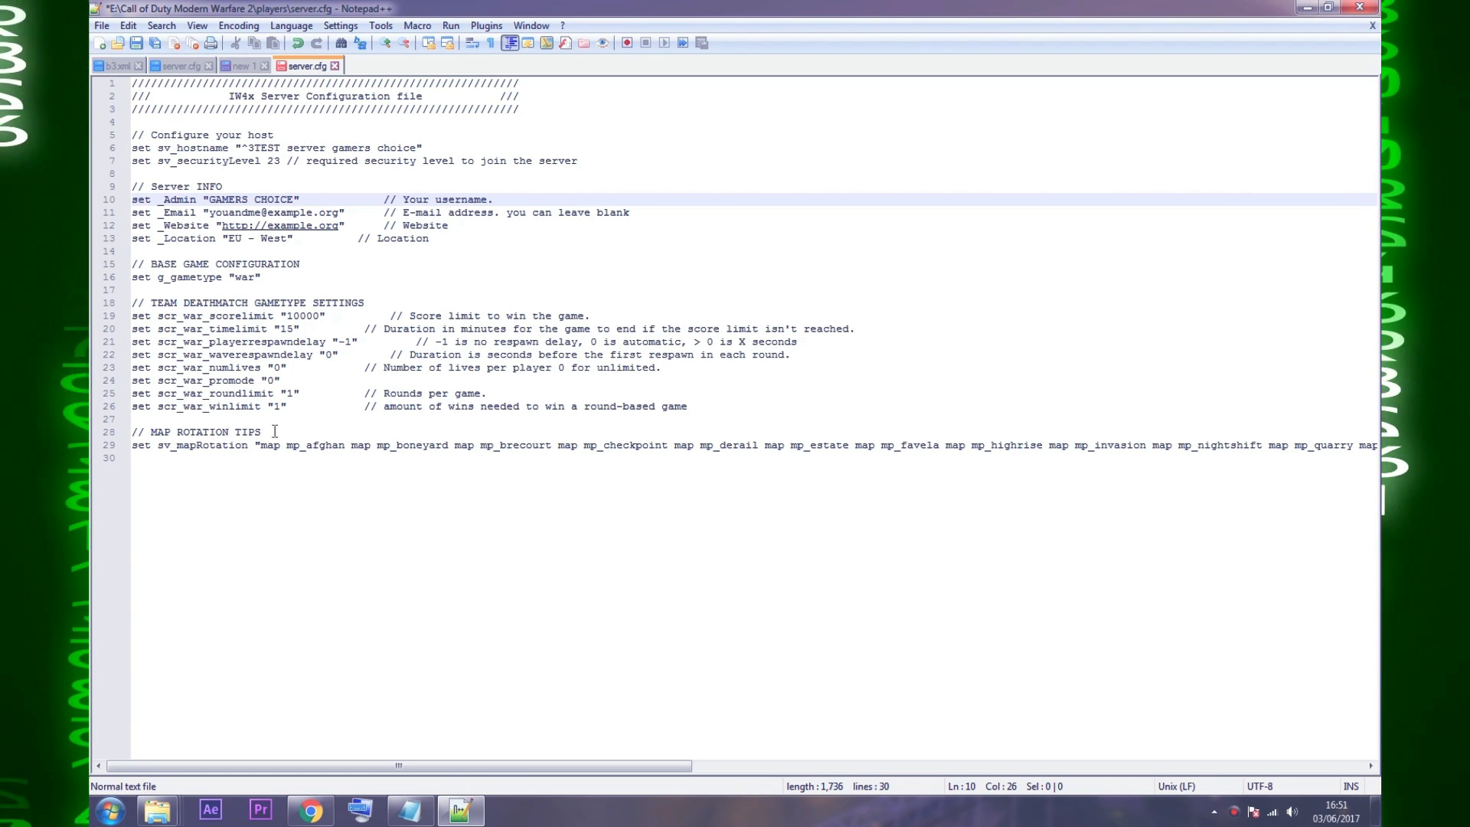
left_click(256, 277)
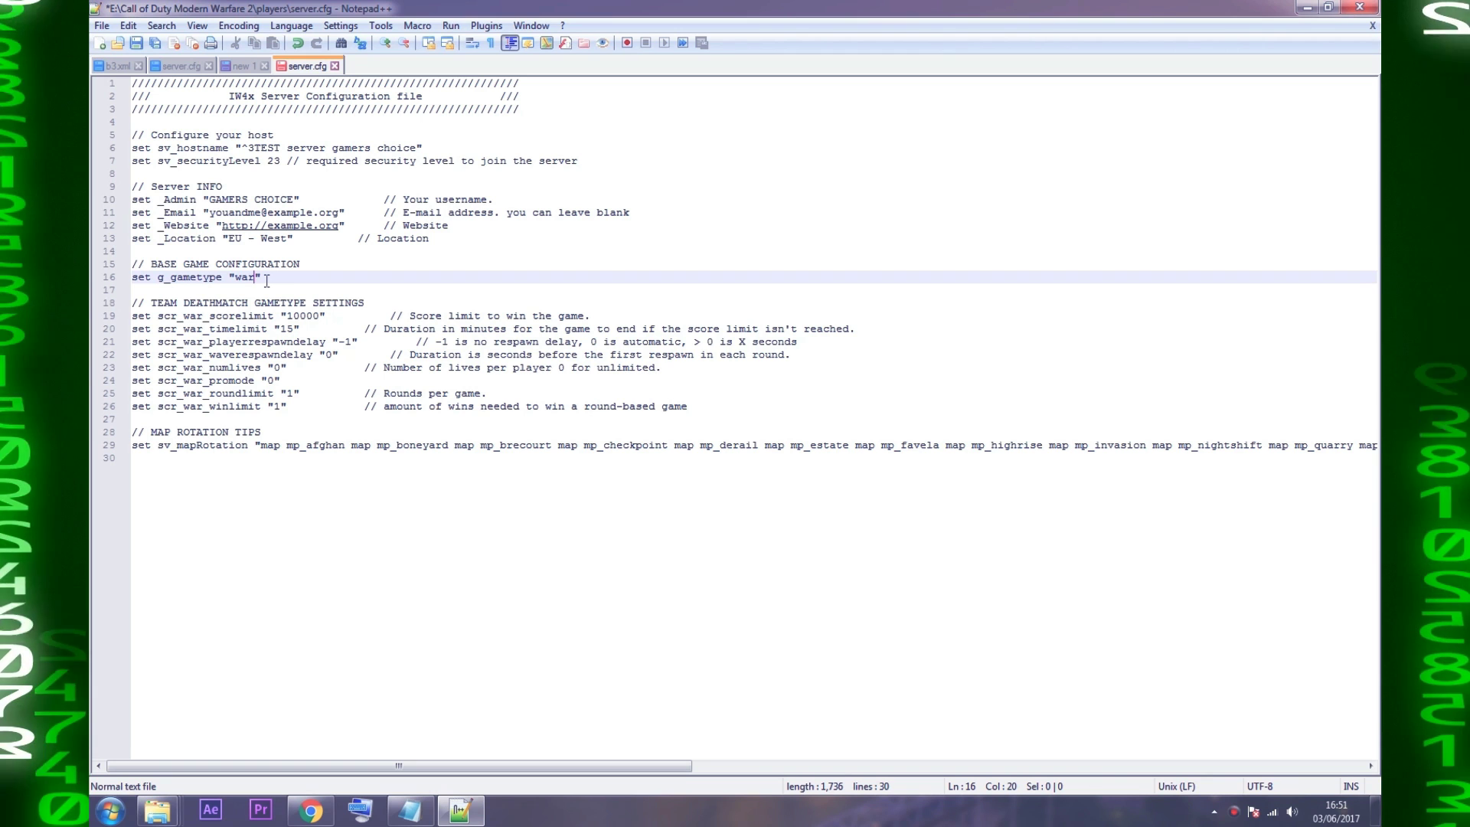
left_click(100, 27)
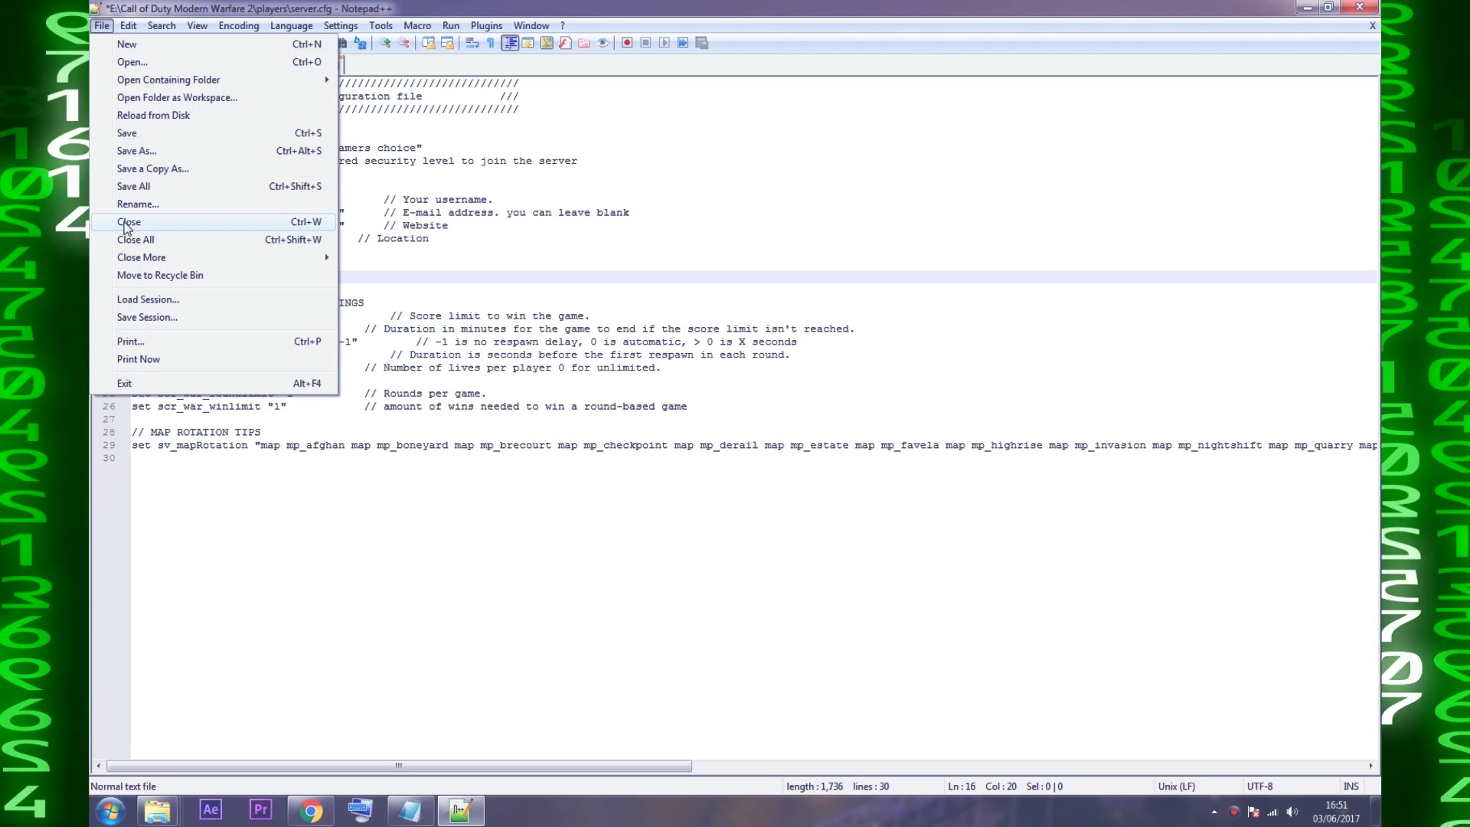
left_click(127, 134)
key("alt+F4")
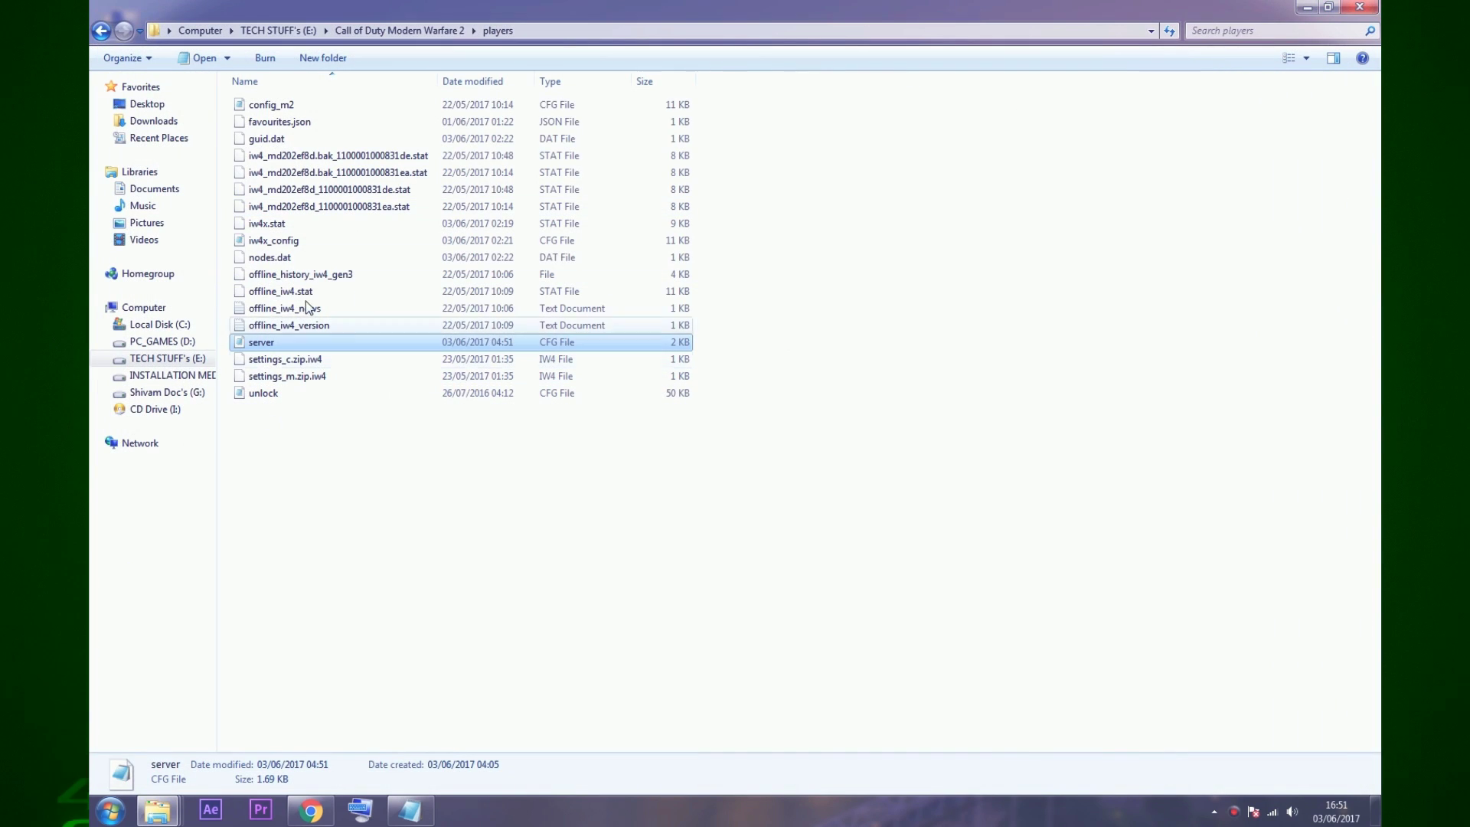
Return to the main Call of Duty Modern Warfare 2 folder and reread the Notepad guide's line about editing startserver.bat.
left_click(101, 30)
scroll(459, 383, "down", 5)
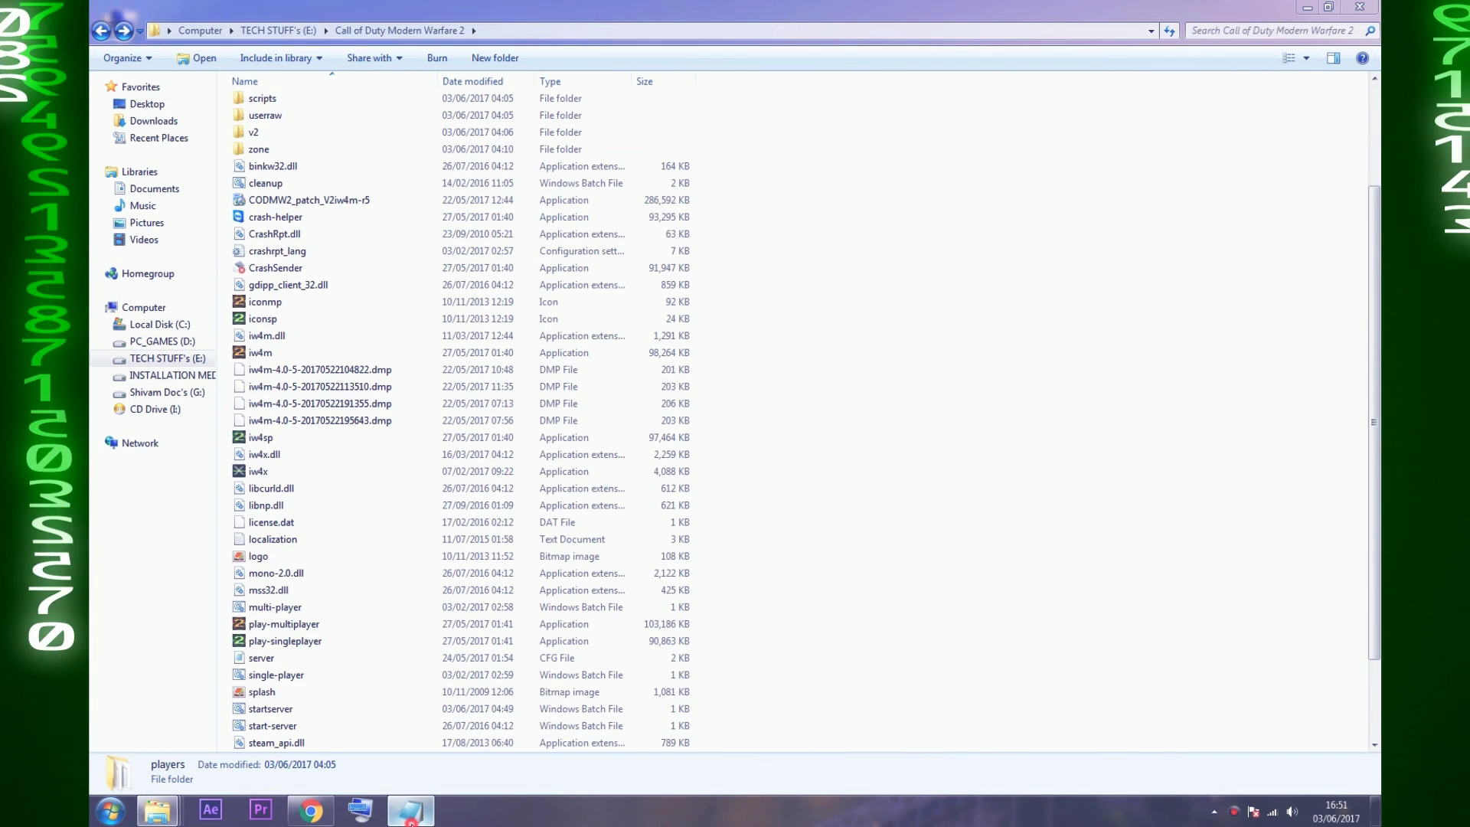
left_click(412, 811)
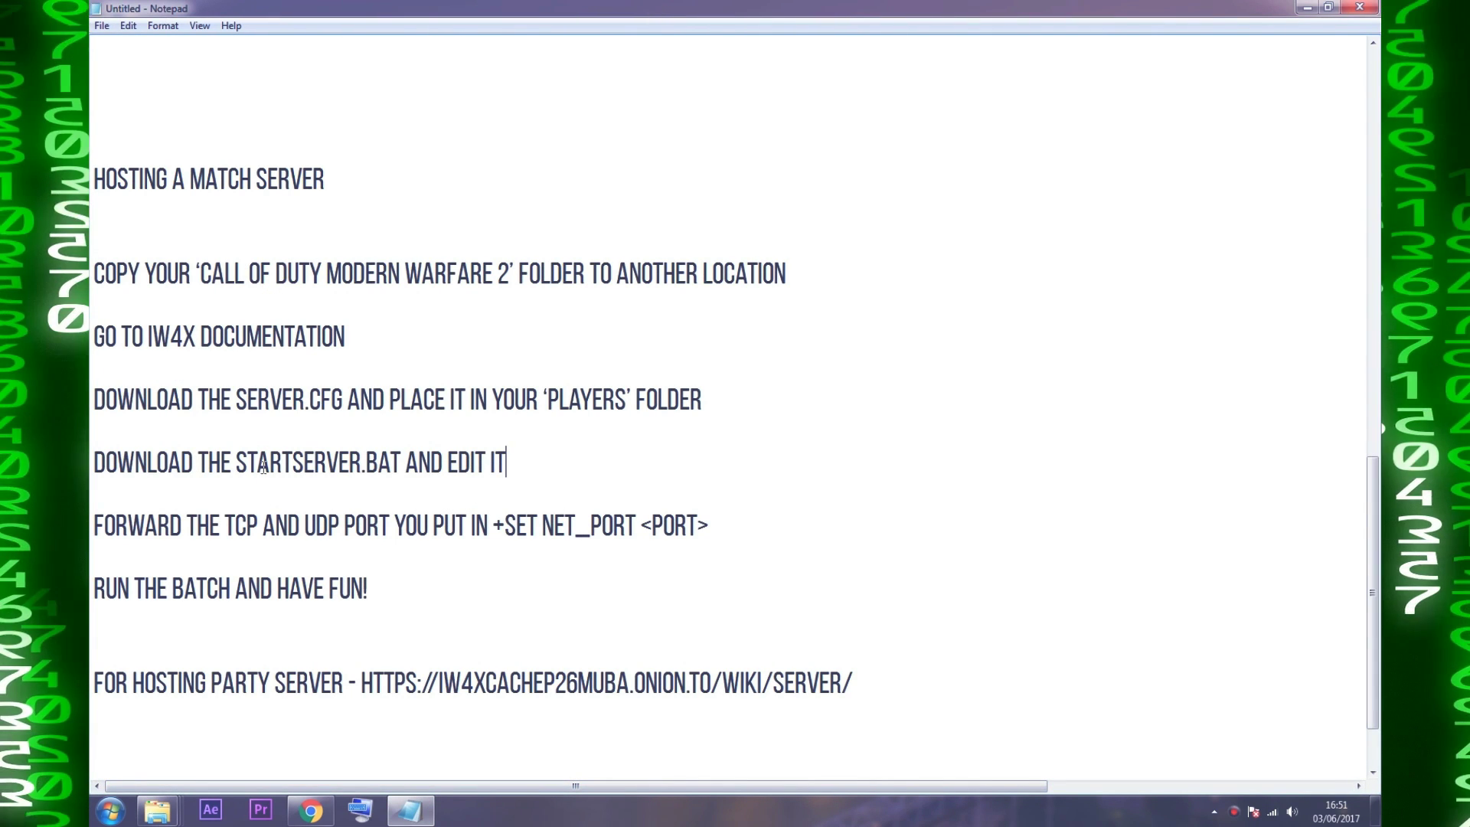
left_click_drag(237, 462, 507, 462)
left_click(536, 460)
left_click(1302, 9)
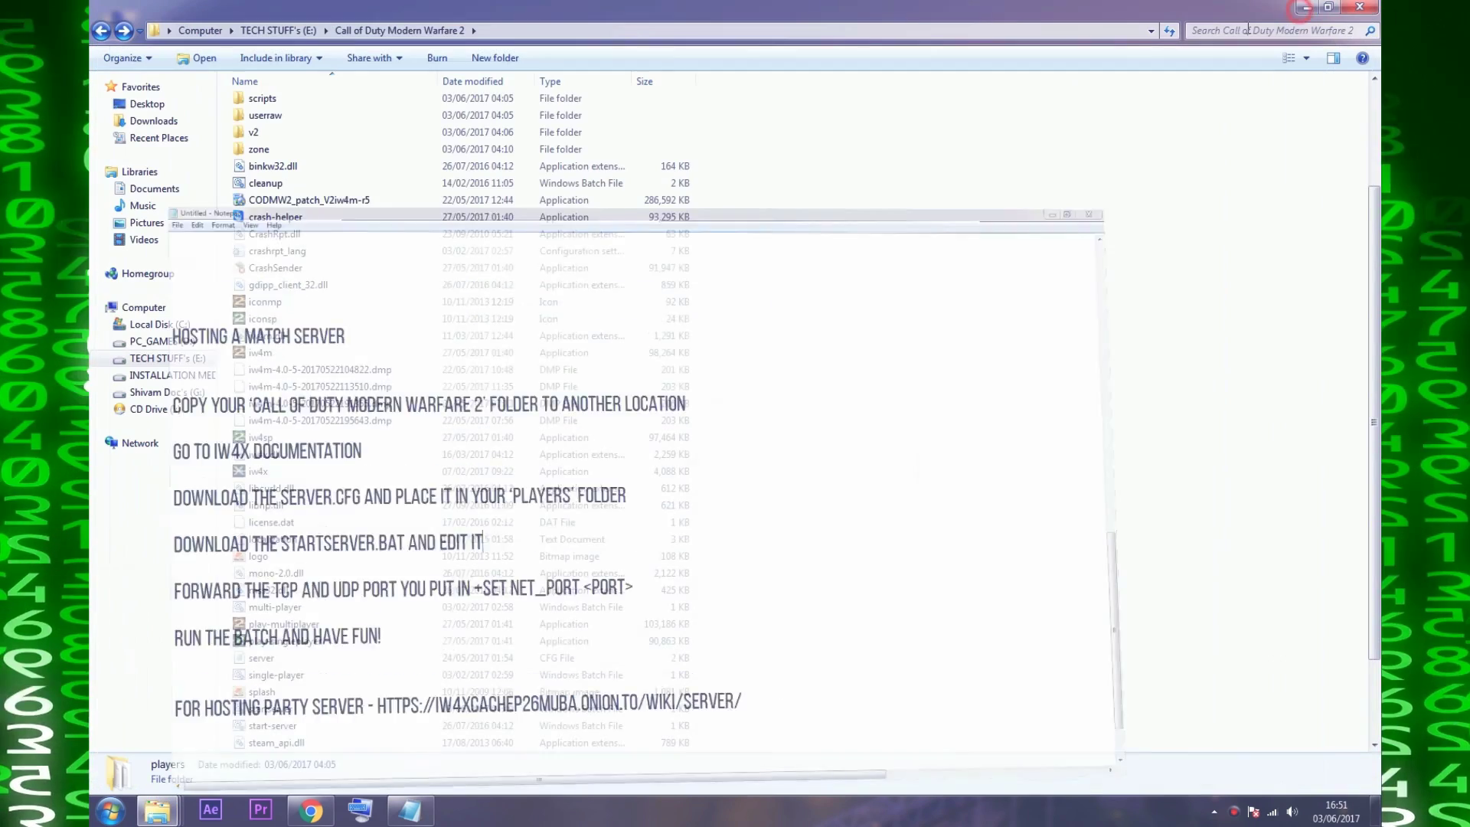
scroll(360, 499, "down", 2)
Read the Notepad guide's line on forwarding the TCP and UDP port set in +set net_port.
left_click(413, 813)
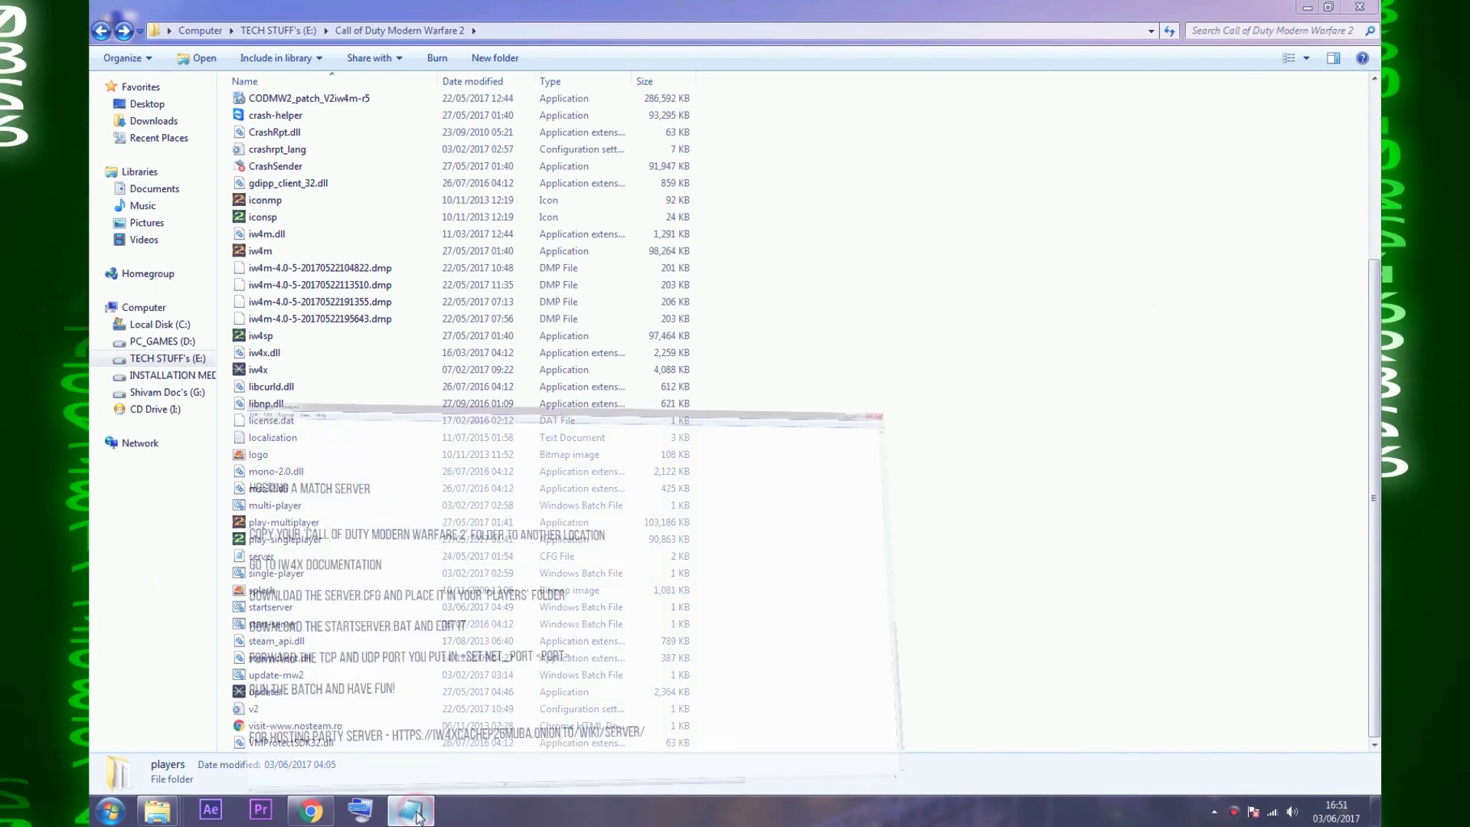
left_click_drag(101, 526, 397, 516)
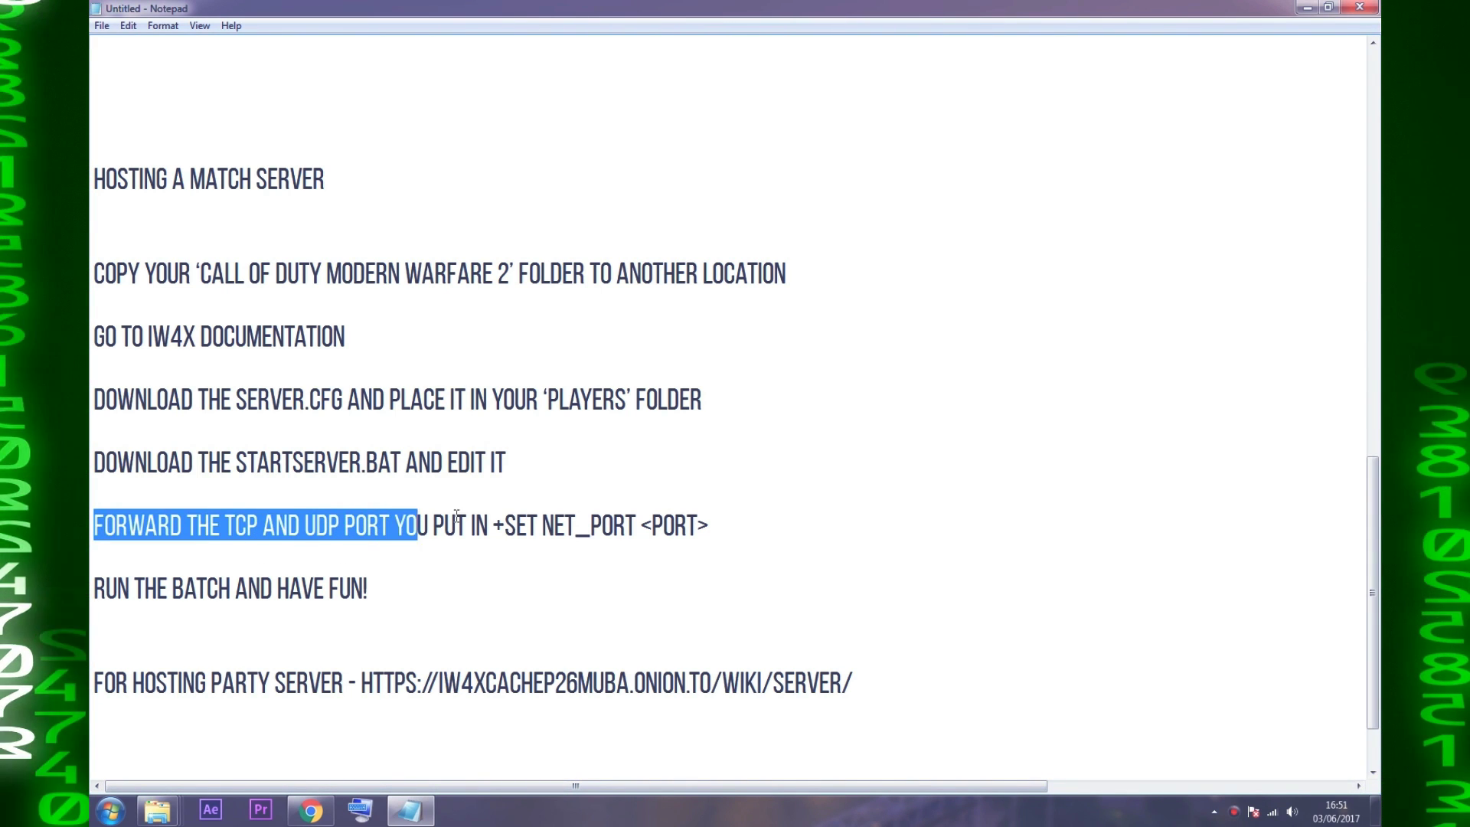
left_click(696, 527)
key("shift+Home")
left_click(765, 523)
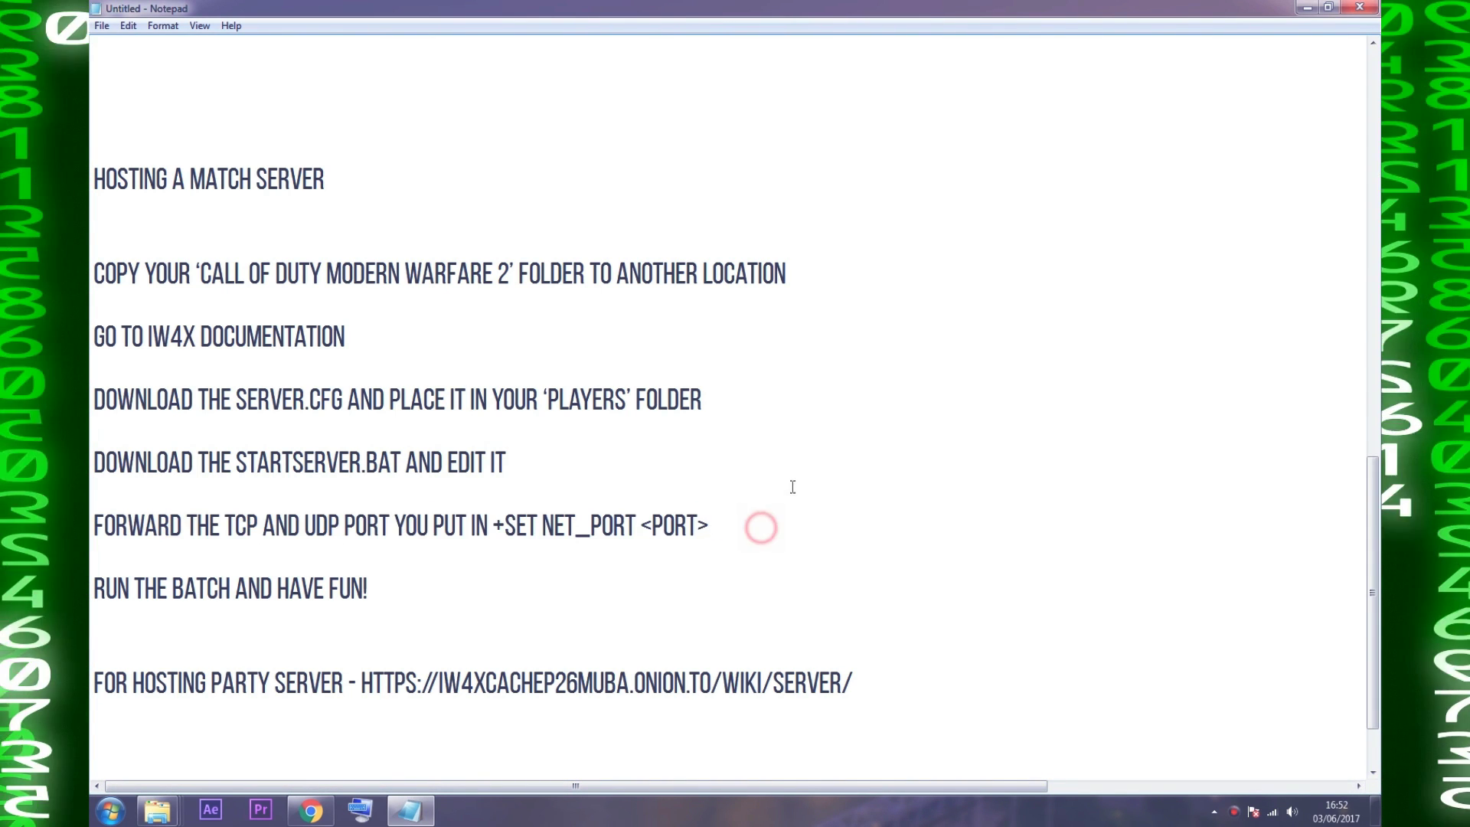
left_click_drag(468, 525, 726, 511)
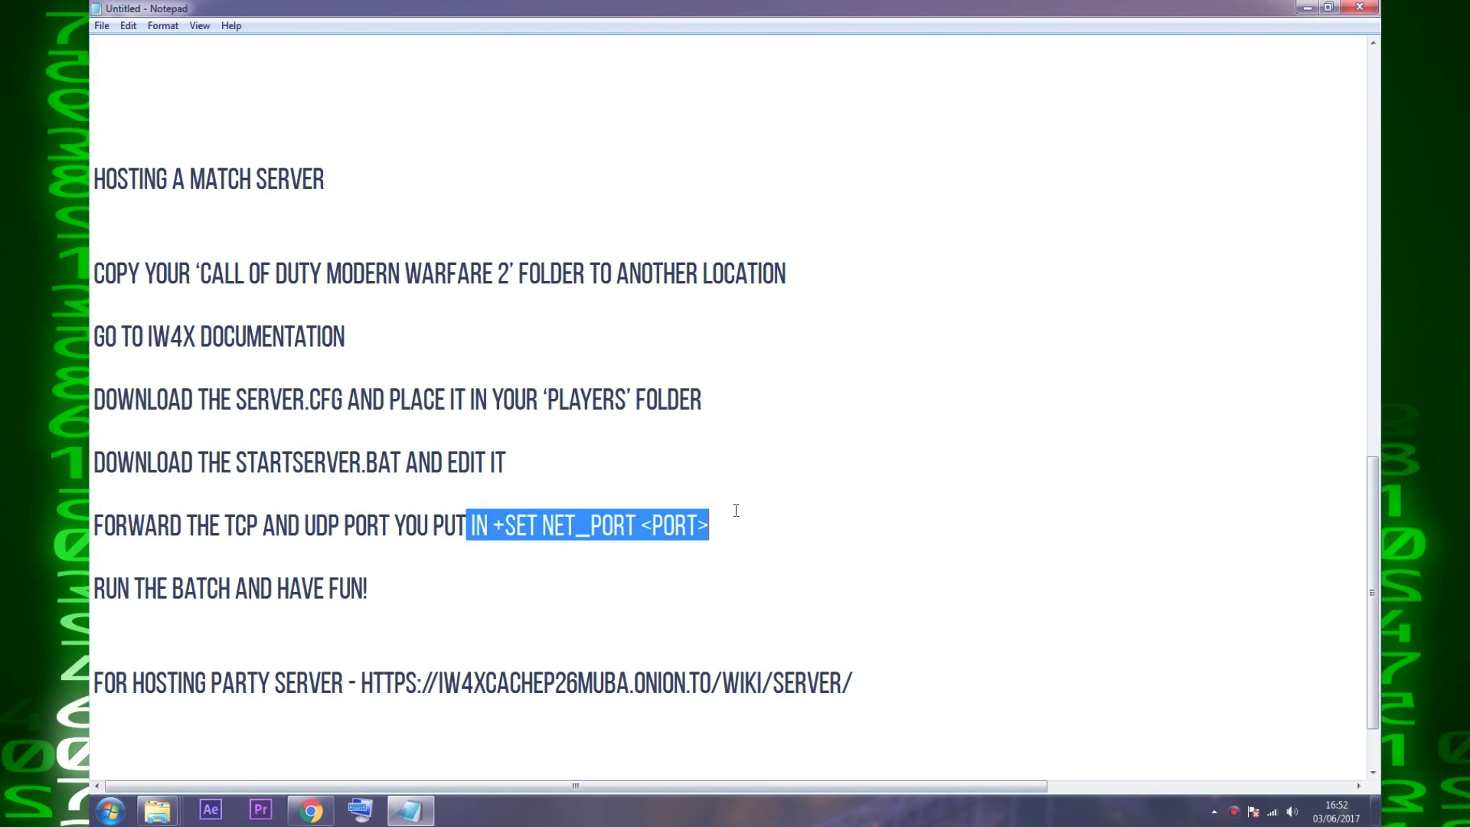
Leave the guide and open startserver.bat from the Call of Duty Modern Warfare 2 folder for editing in Notepad++.
left_click(781, 546)
left_click(1306, 8)
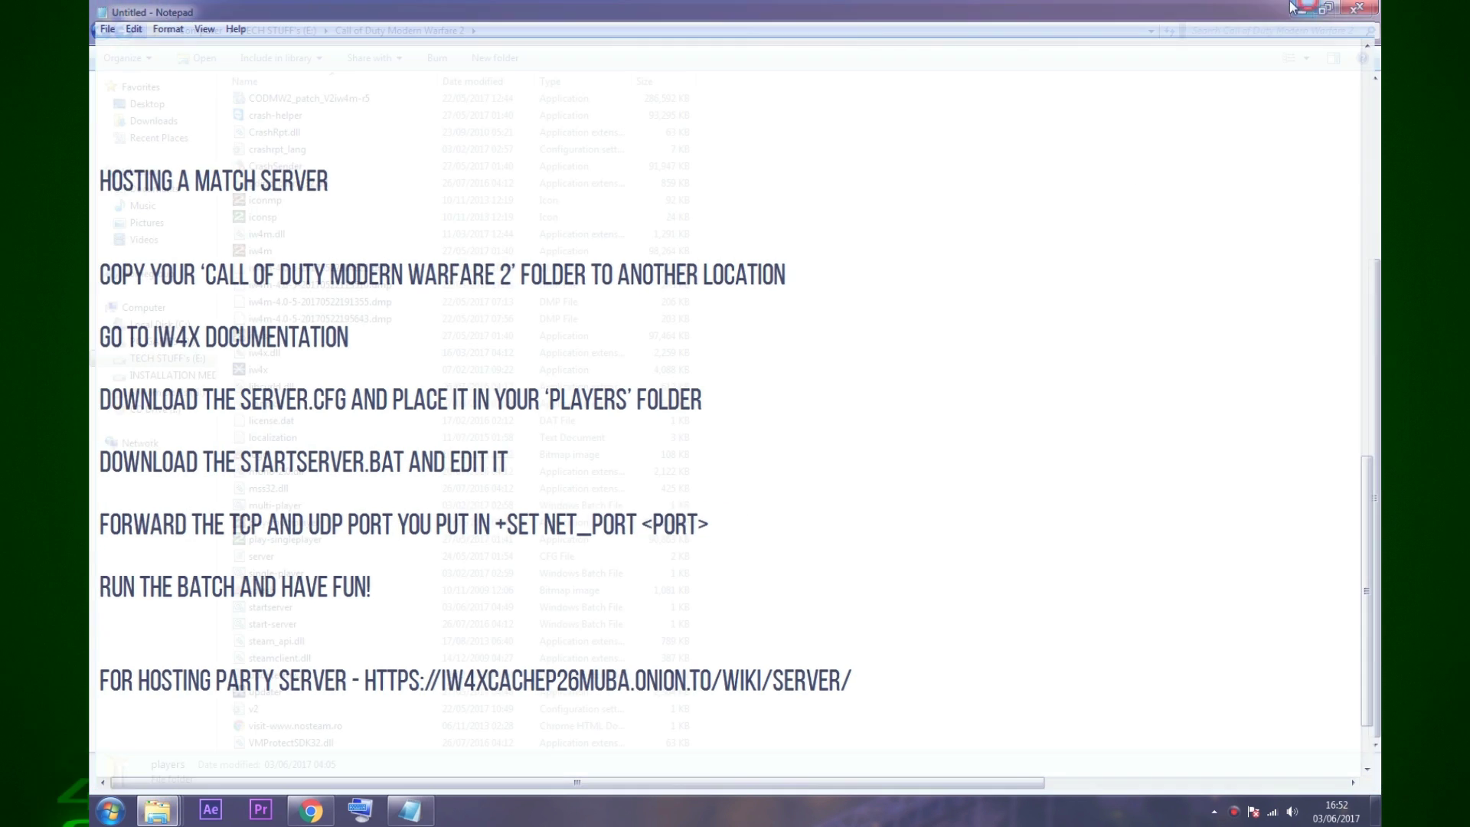
left_click(280, 608)
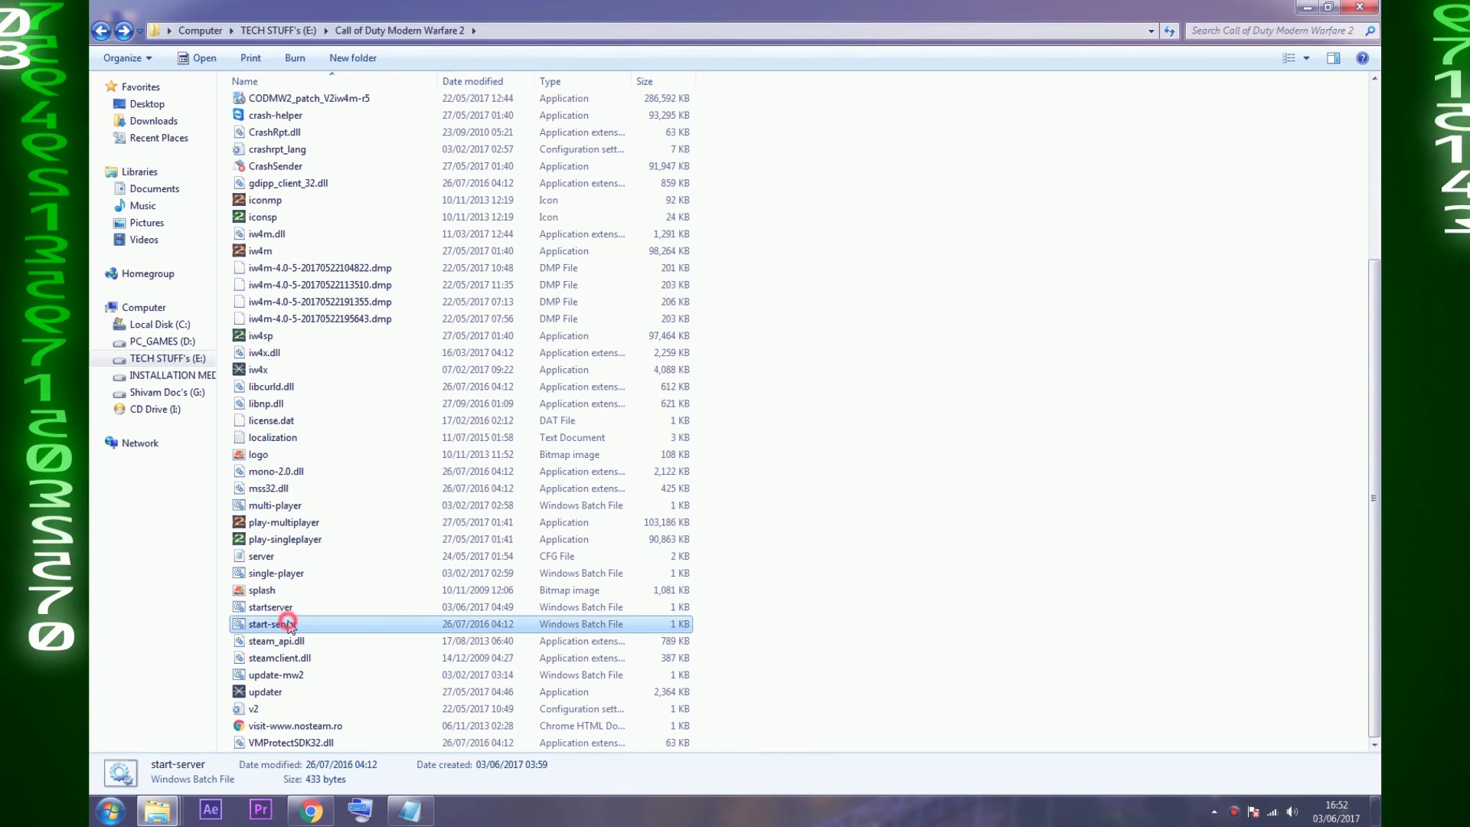
right_click(281, 610)
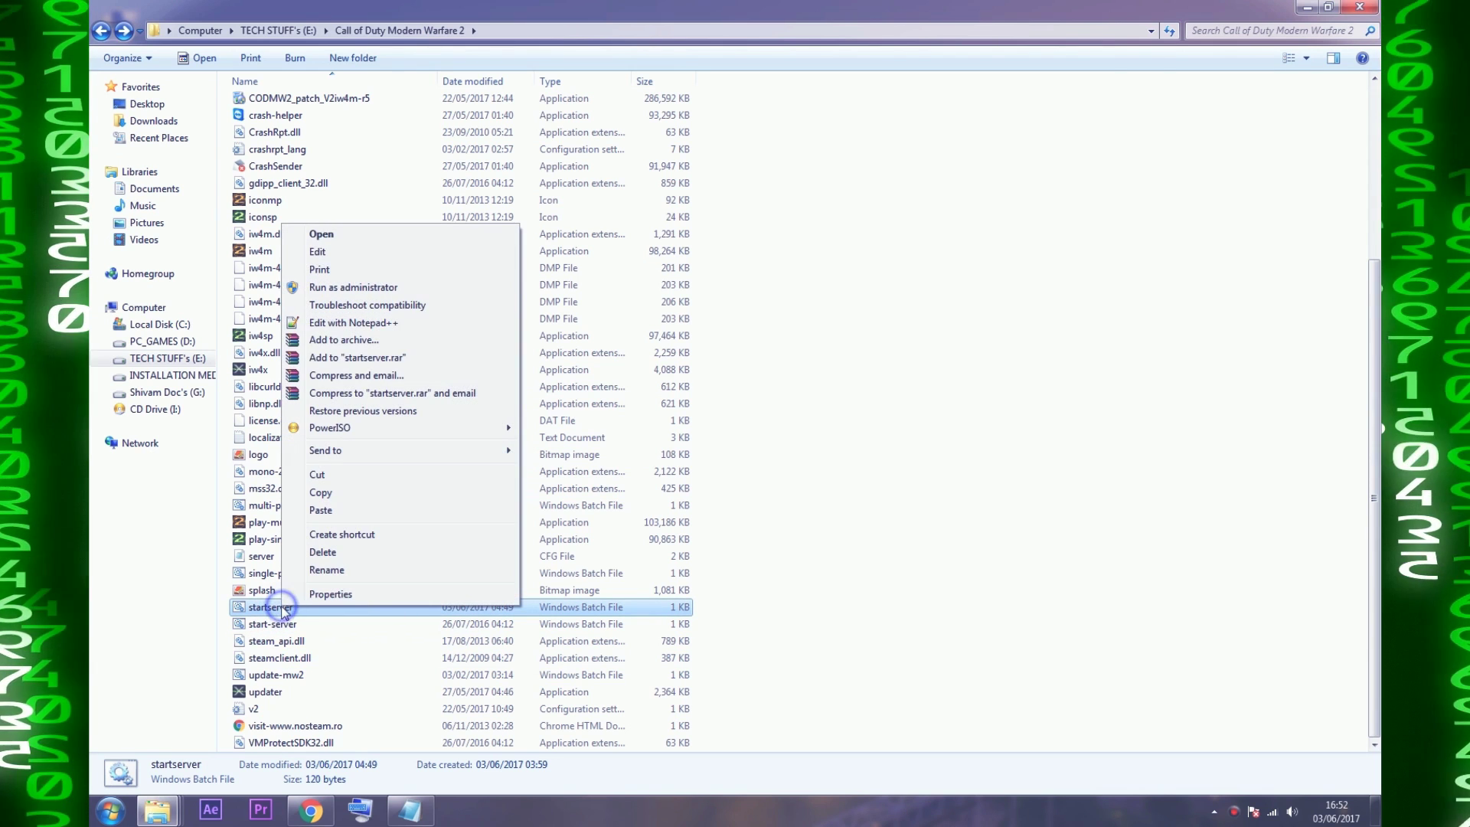
left_click(348, 324)
Replace the <port> placeholder after +set net_port in startserver.bat with 28960.
left_click(429, 96)
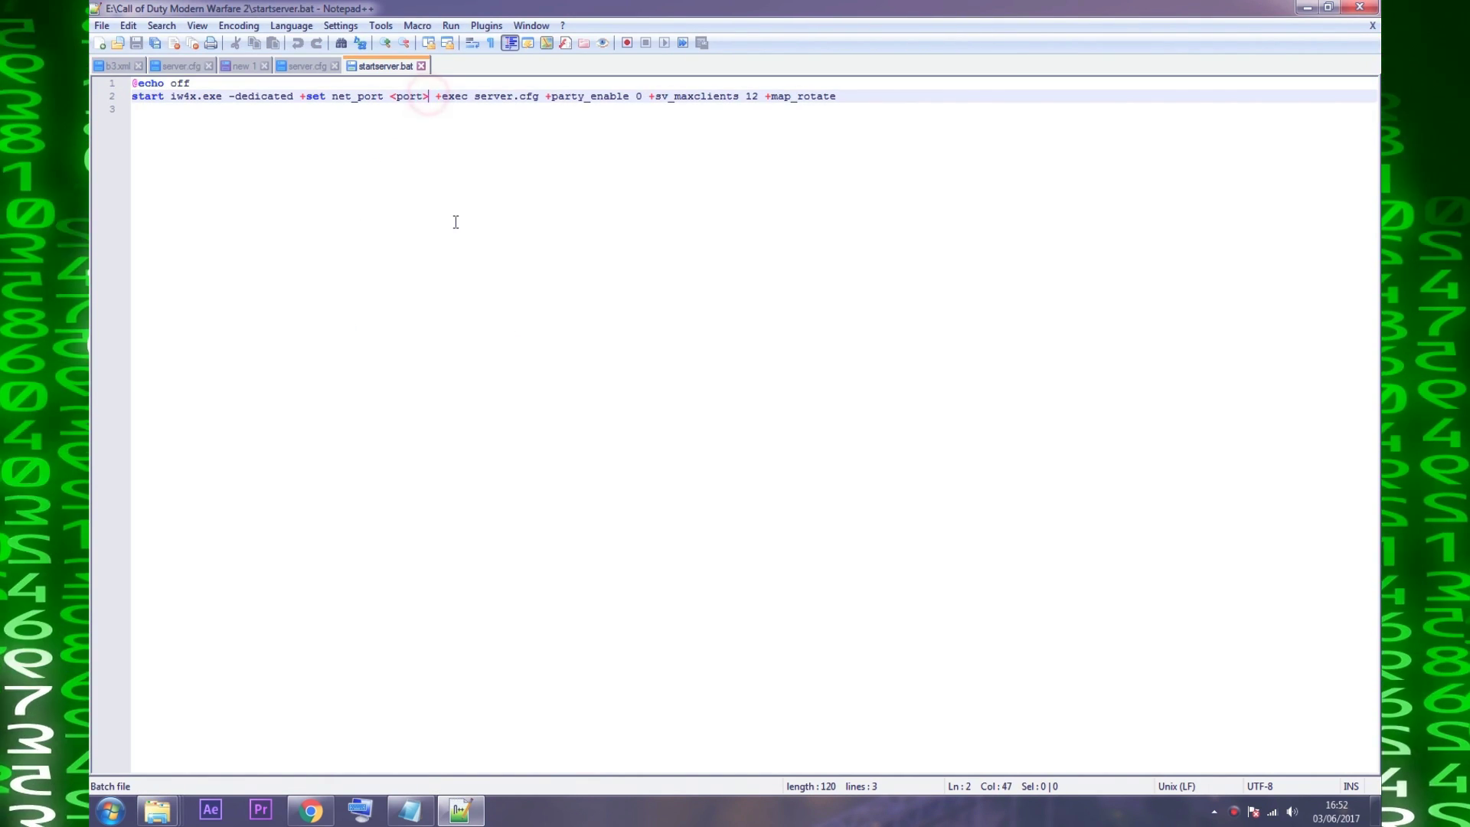
key("BackSpace")
key("BackSpace")
key("BackSpace")
key("BackSpace")
key("BackSpace")
key("BackSpace")
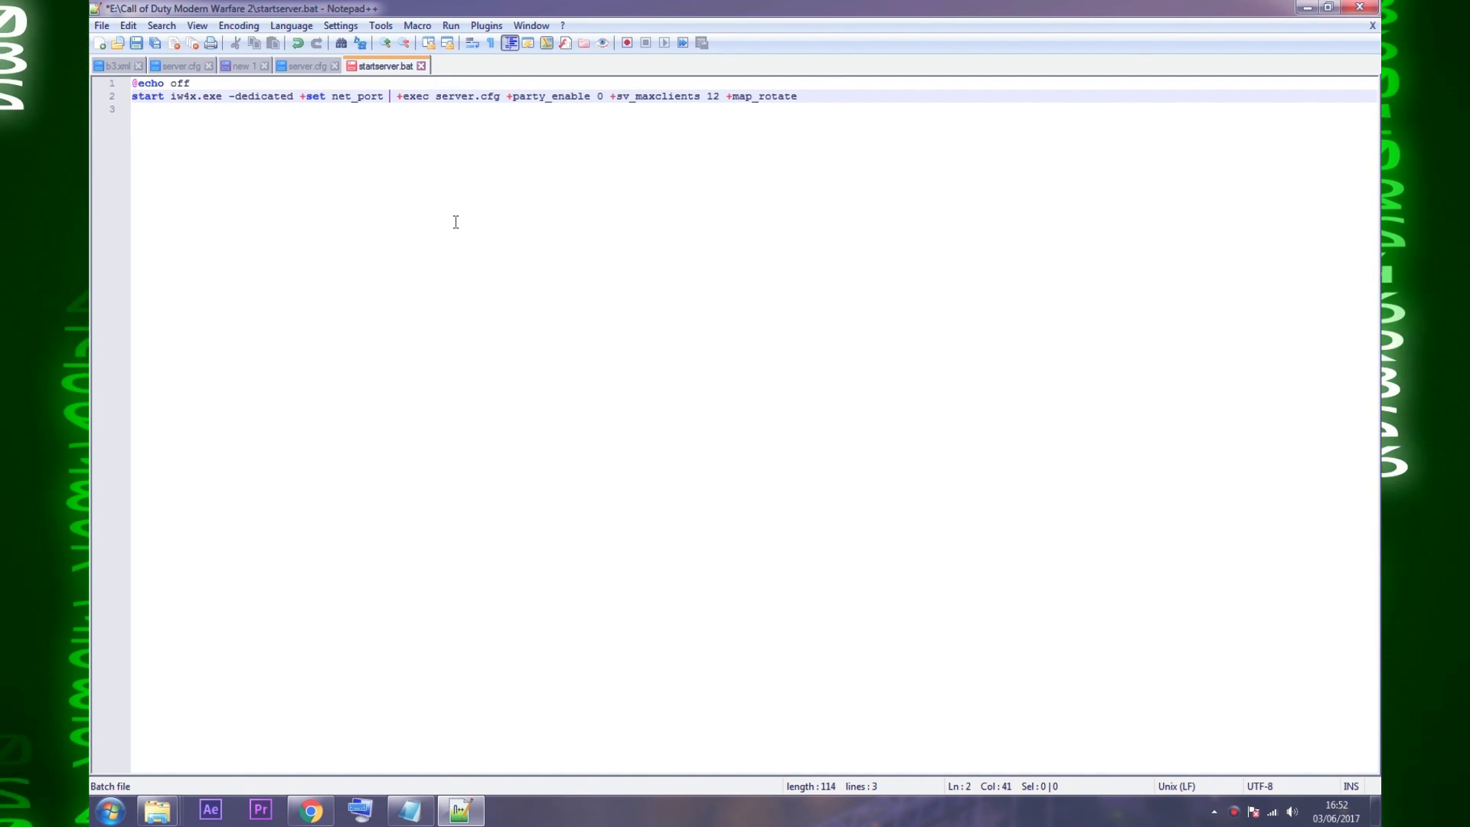
type("2896")
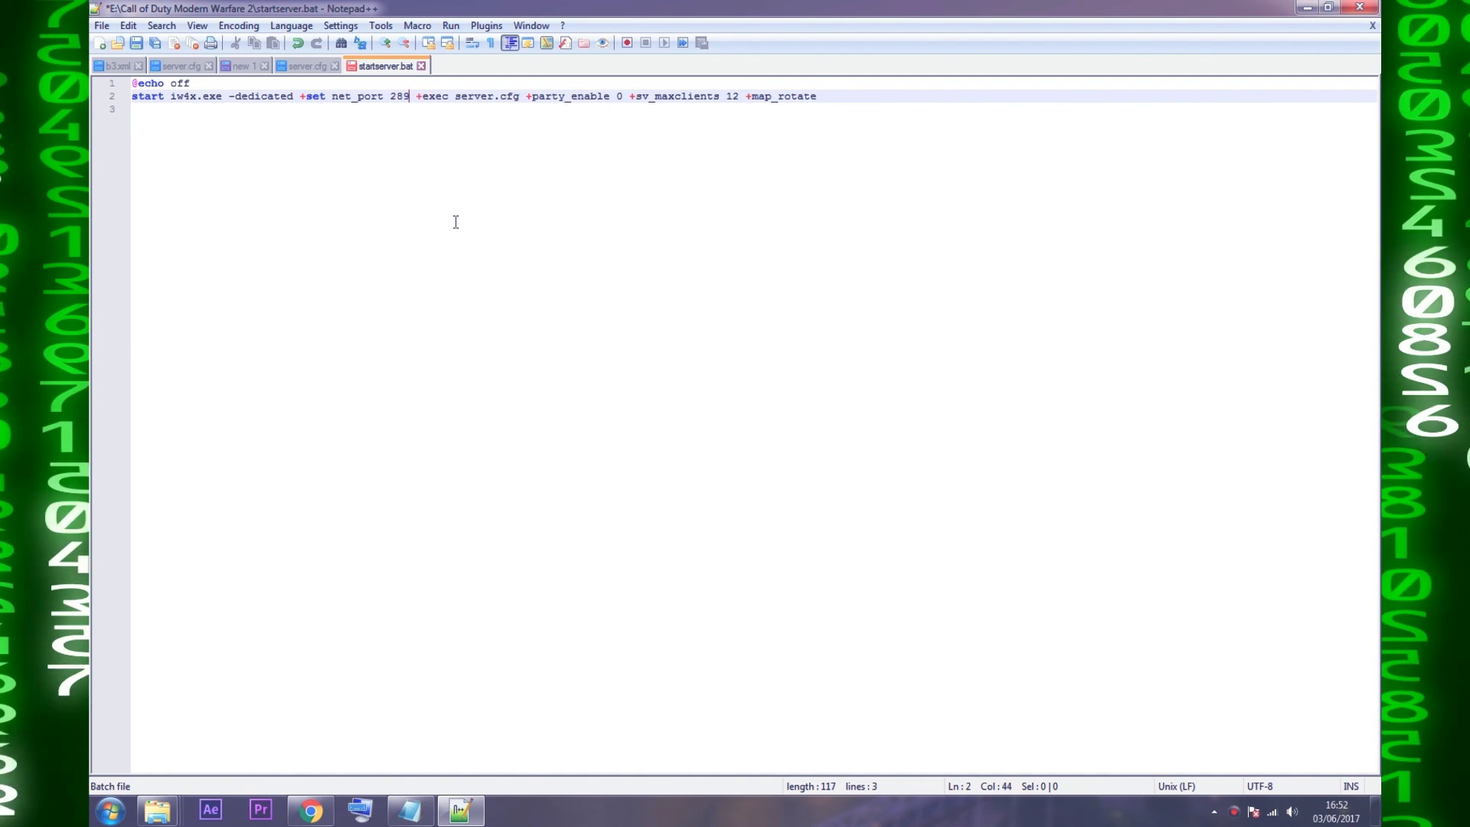
type("0")
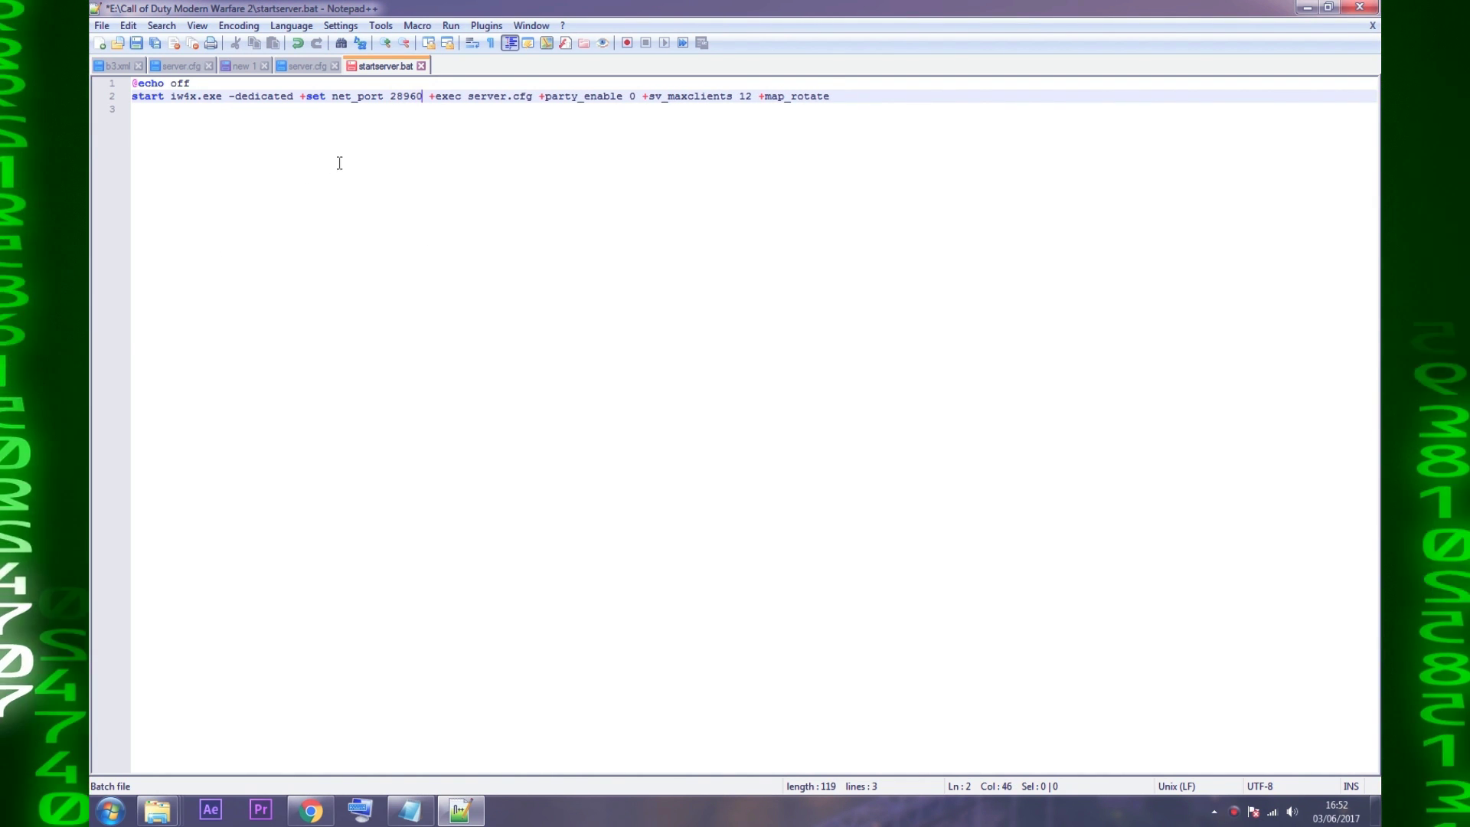
Check the entered port number, and save and close startserver.bat.
left_click_drag(387, 96, 422, 92)
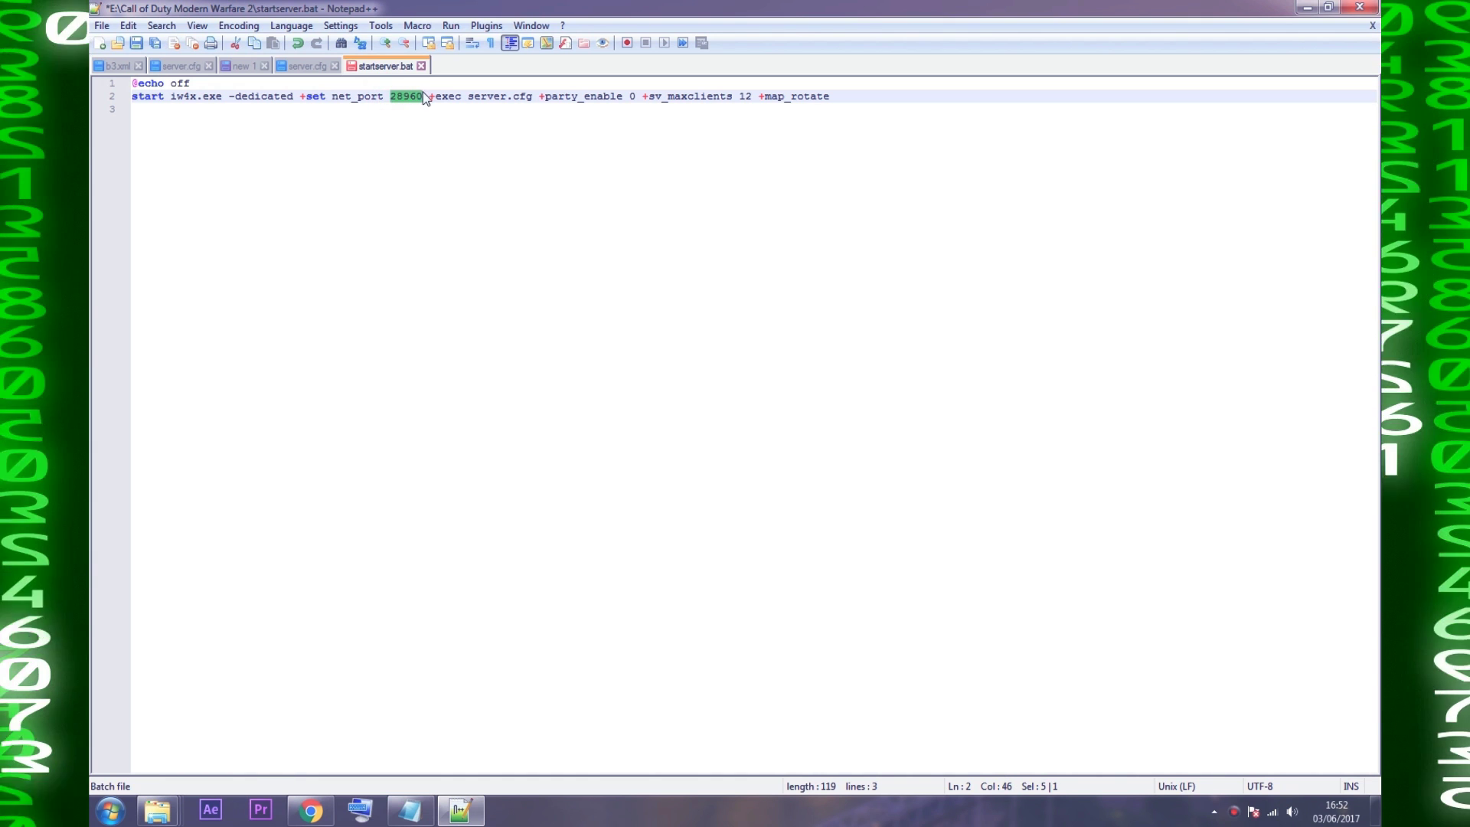
left_click(408, 134)
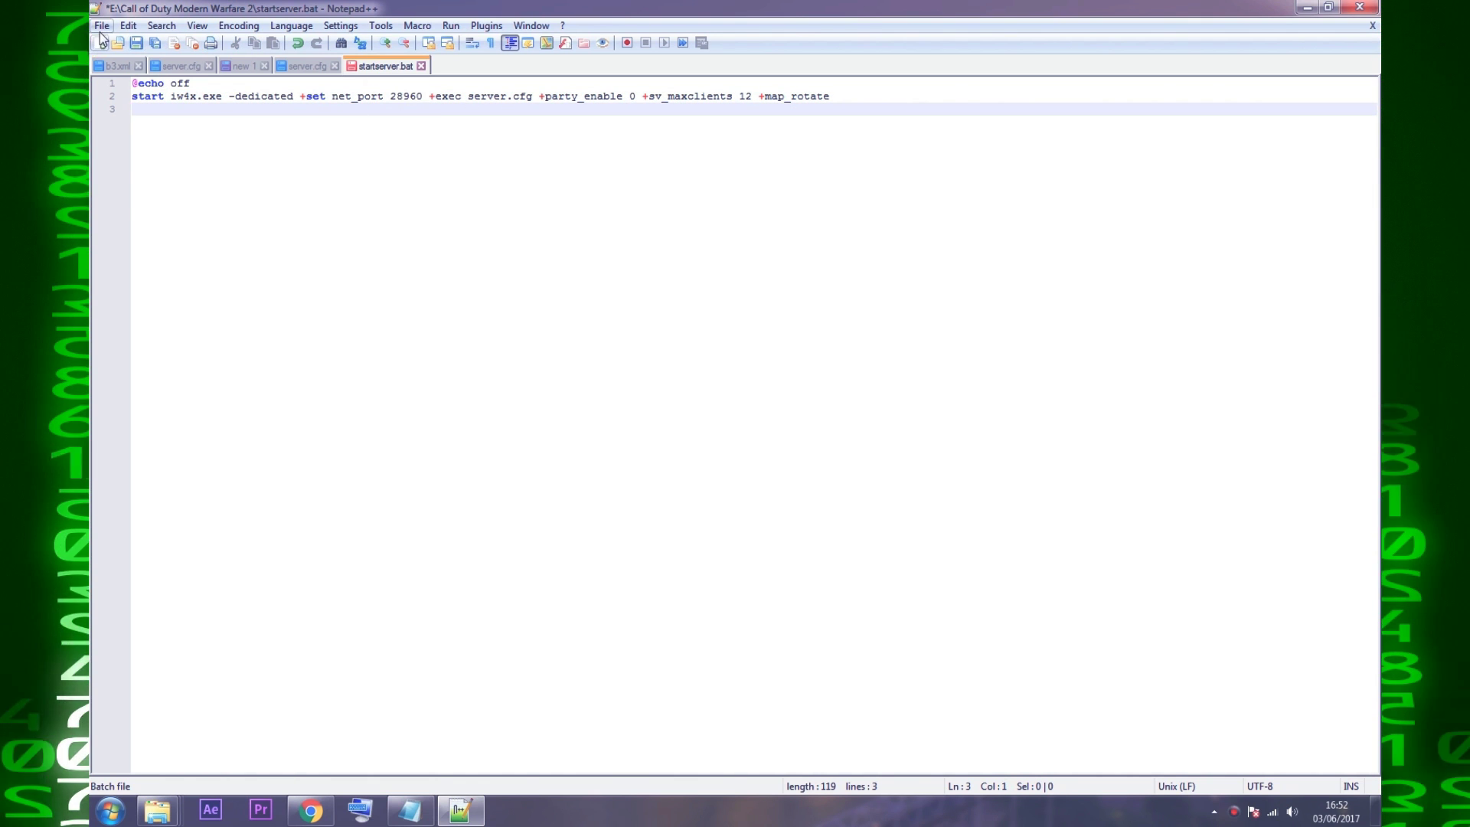
left_click(128, 26)
mouse_move(102, 25)
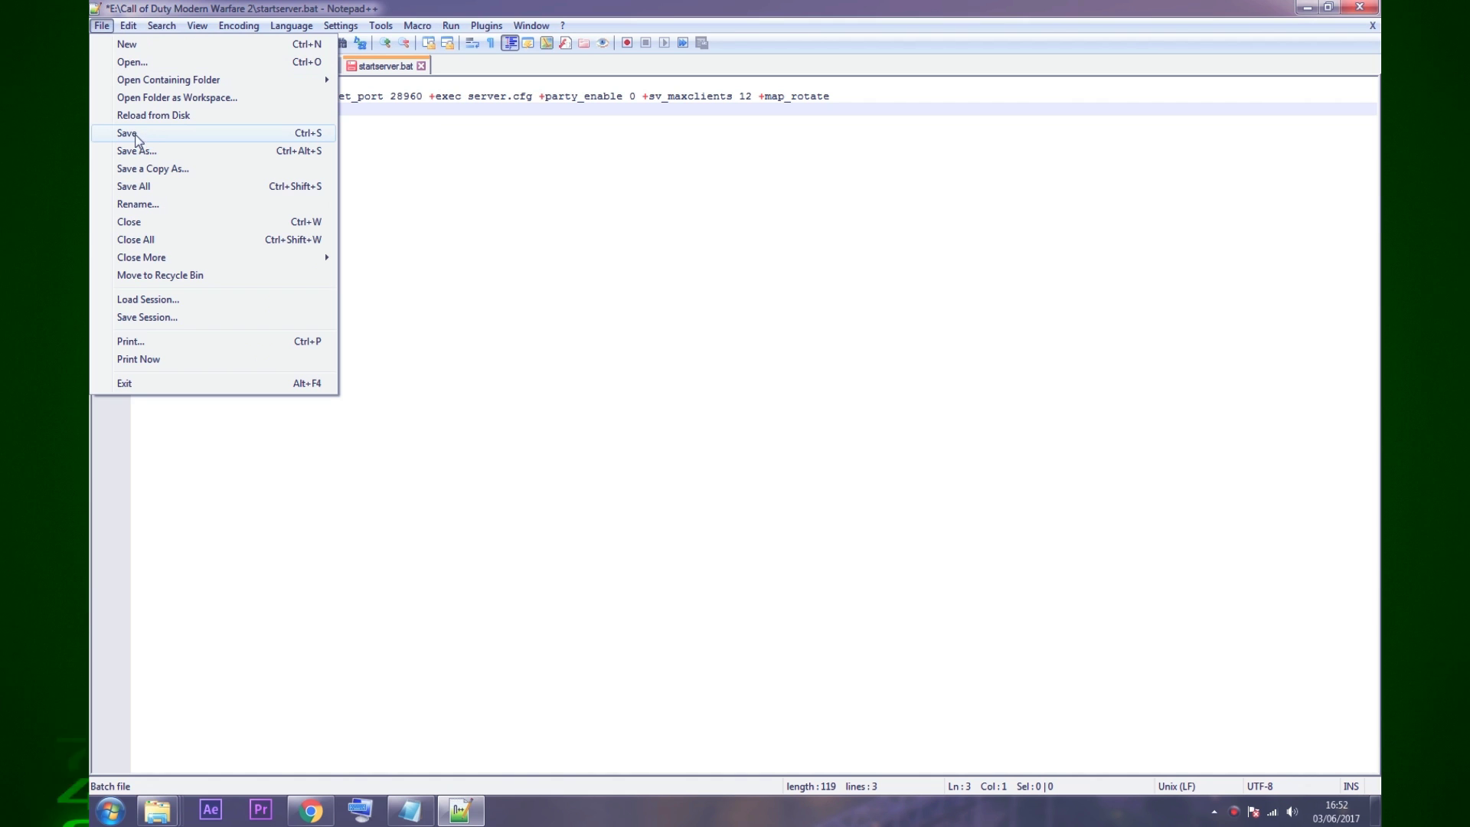
left_click(102, 138)
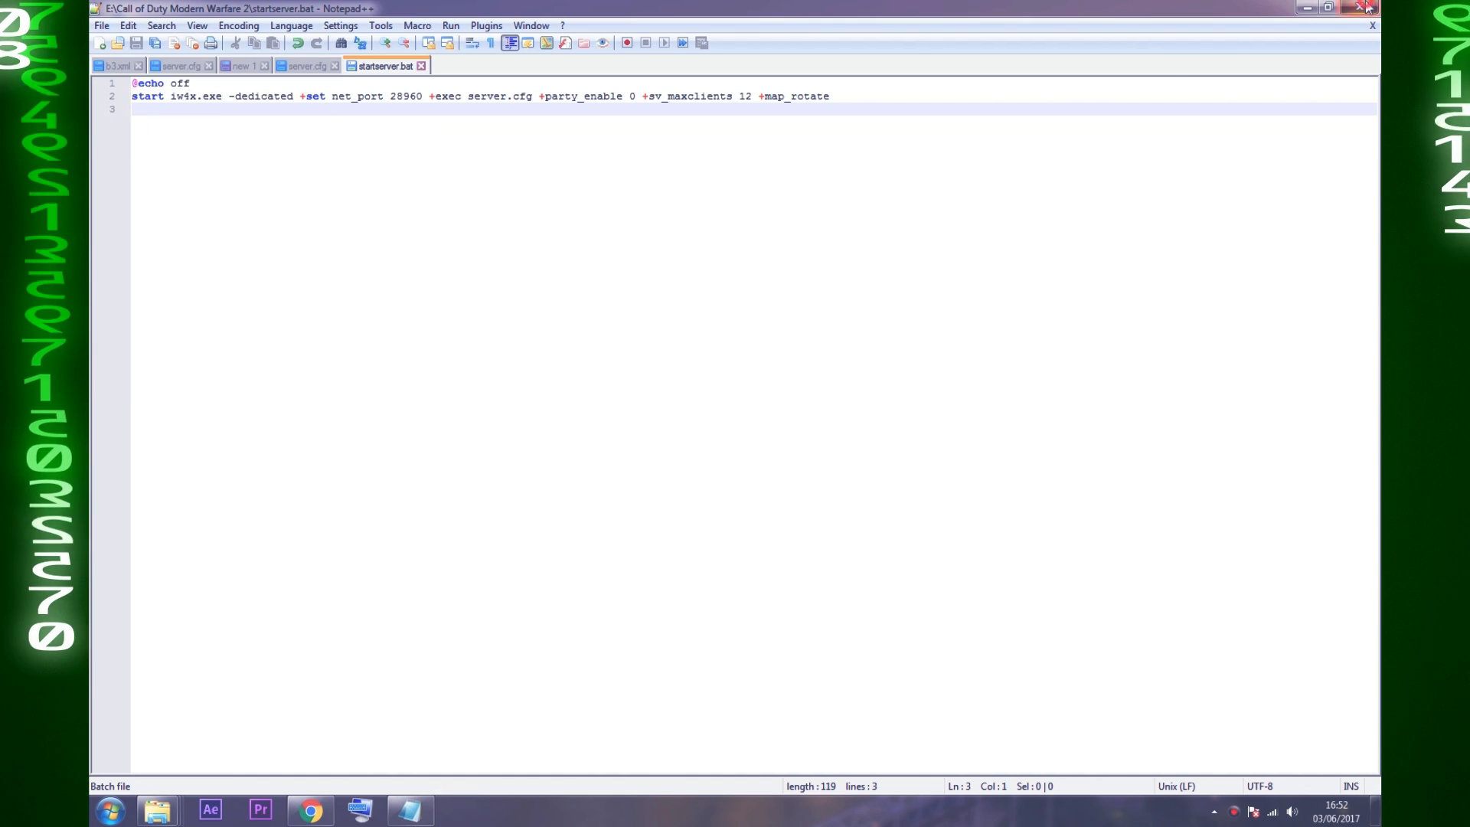
left_click(1368, 7)
Return to the Notepad guide and reread the line on forwarding the TCP and UDP port.
left_click(409, 810)
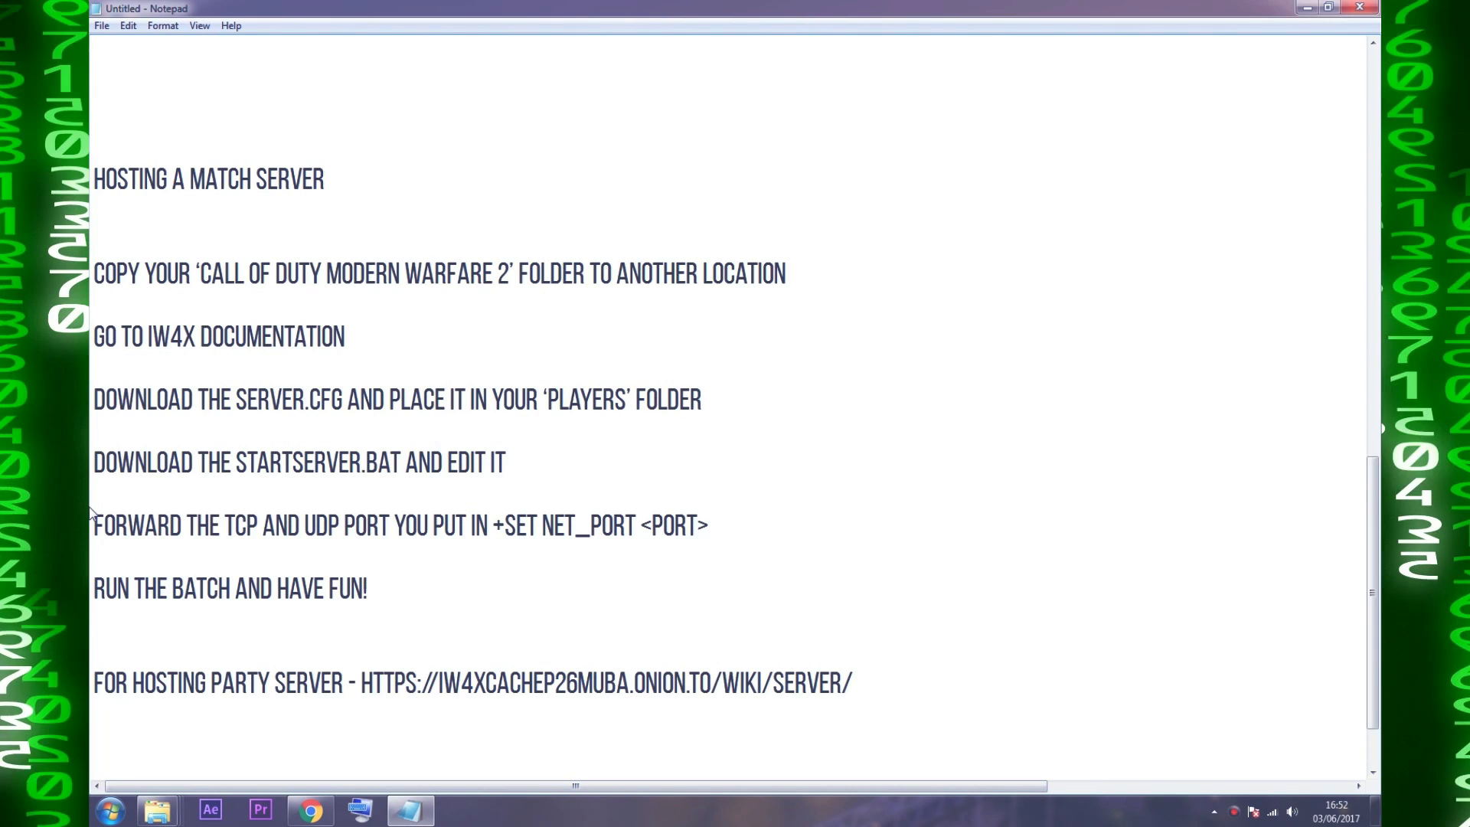
left_click_drag(93, 528, 366, 526)
left_click(392, 517)
key("shift+Home")
Search Windows for cmd and open a Command Prompt window.
key("super")
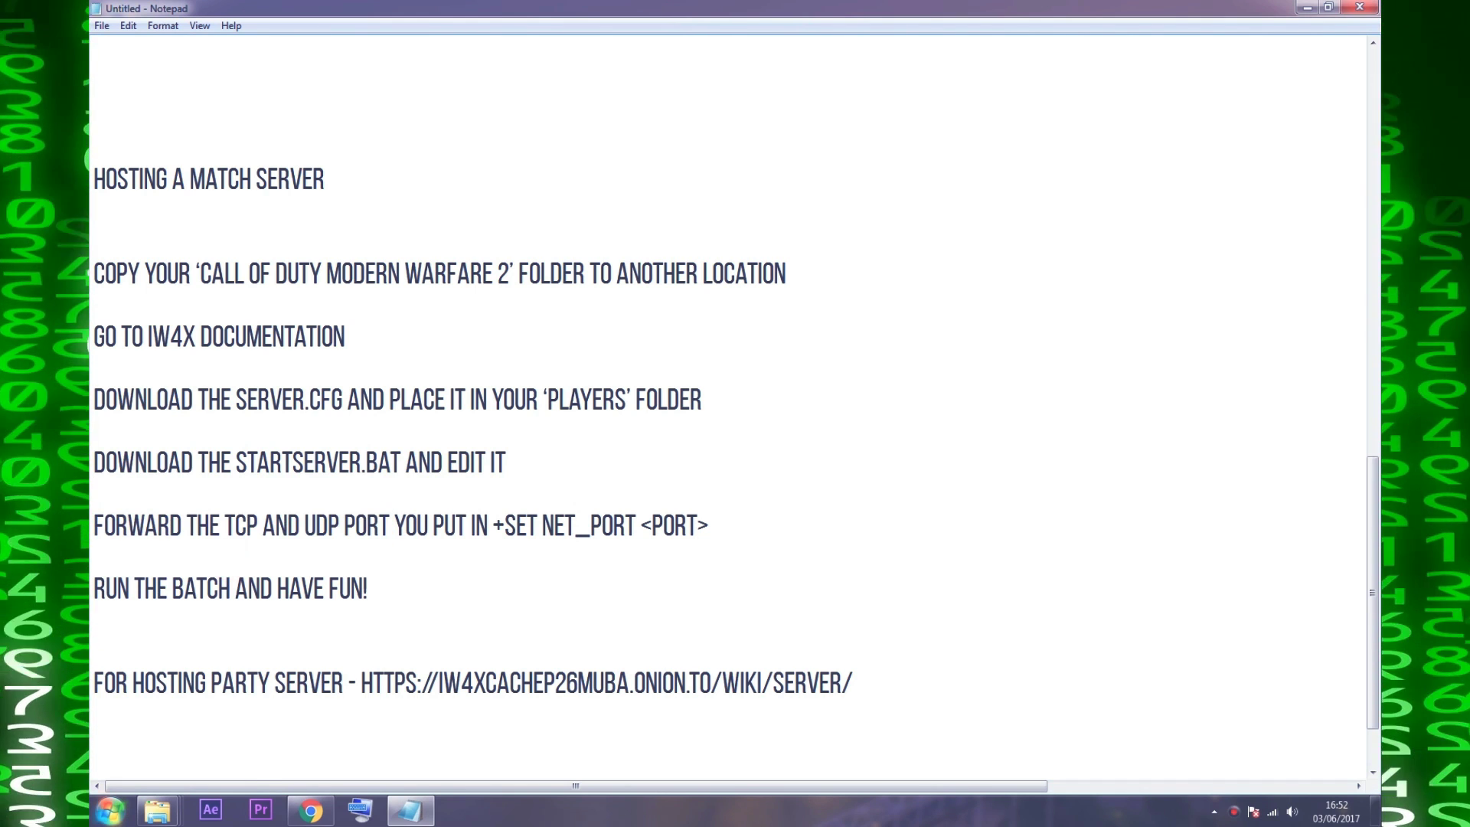
type("ipc")
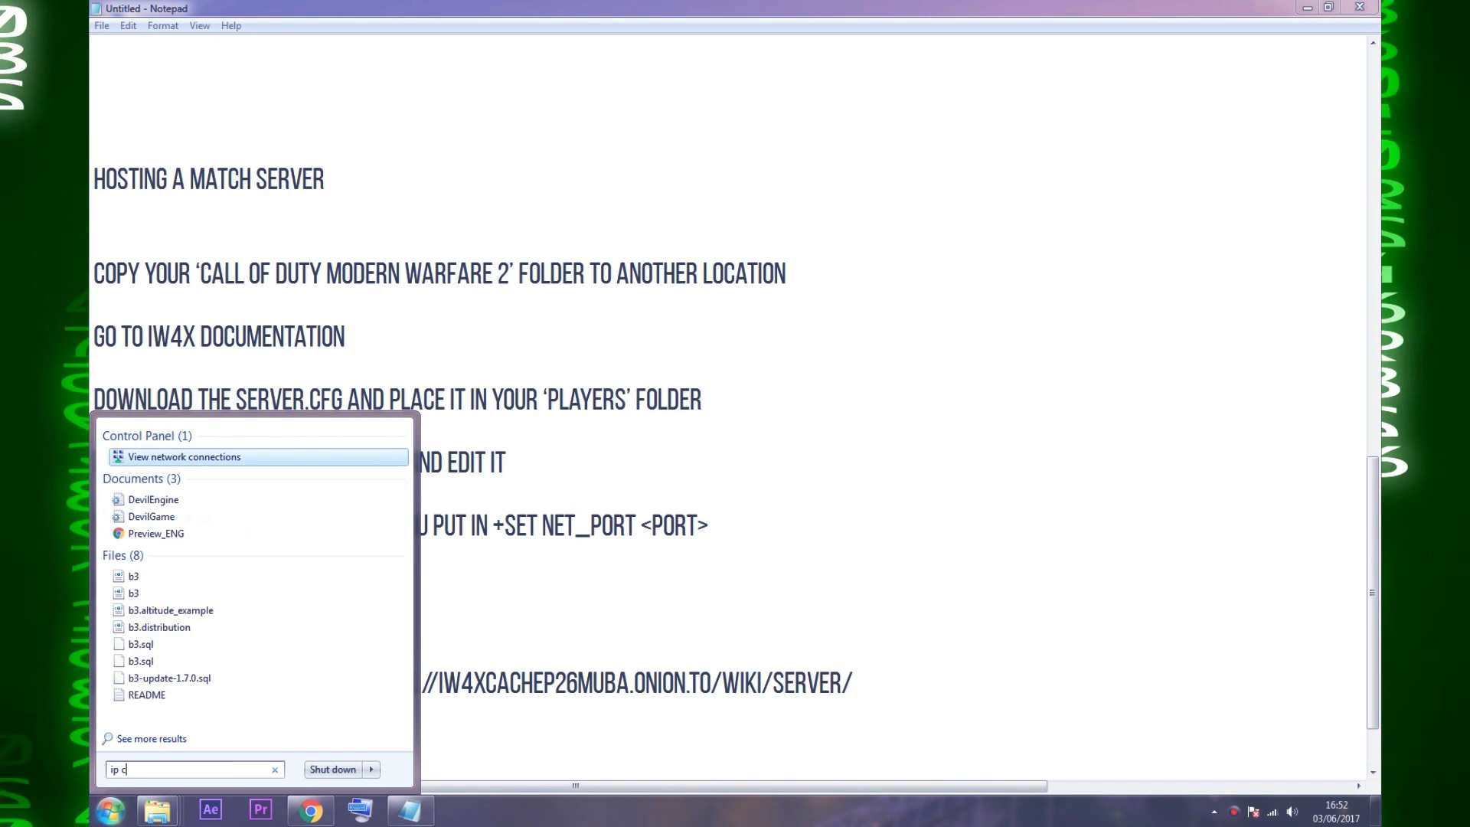
key("BackSpace")
key("BackSpace")
key("BackSpace")
type("cmd")
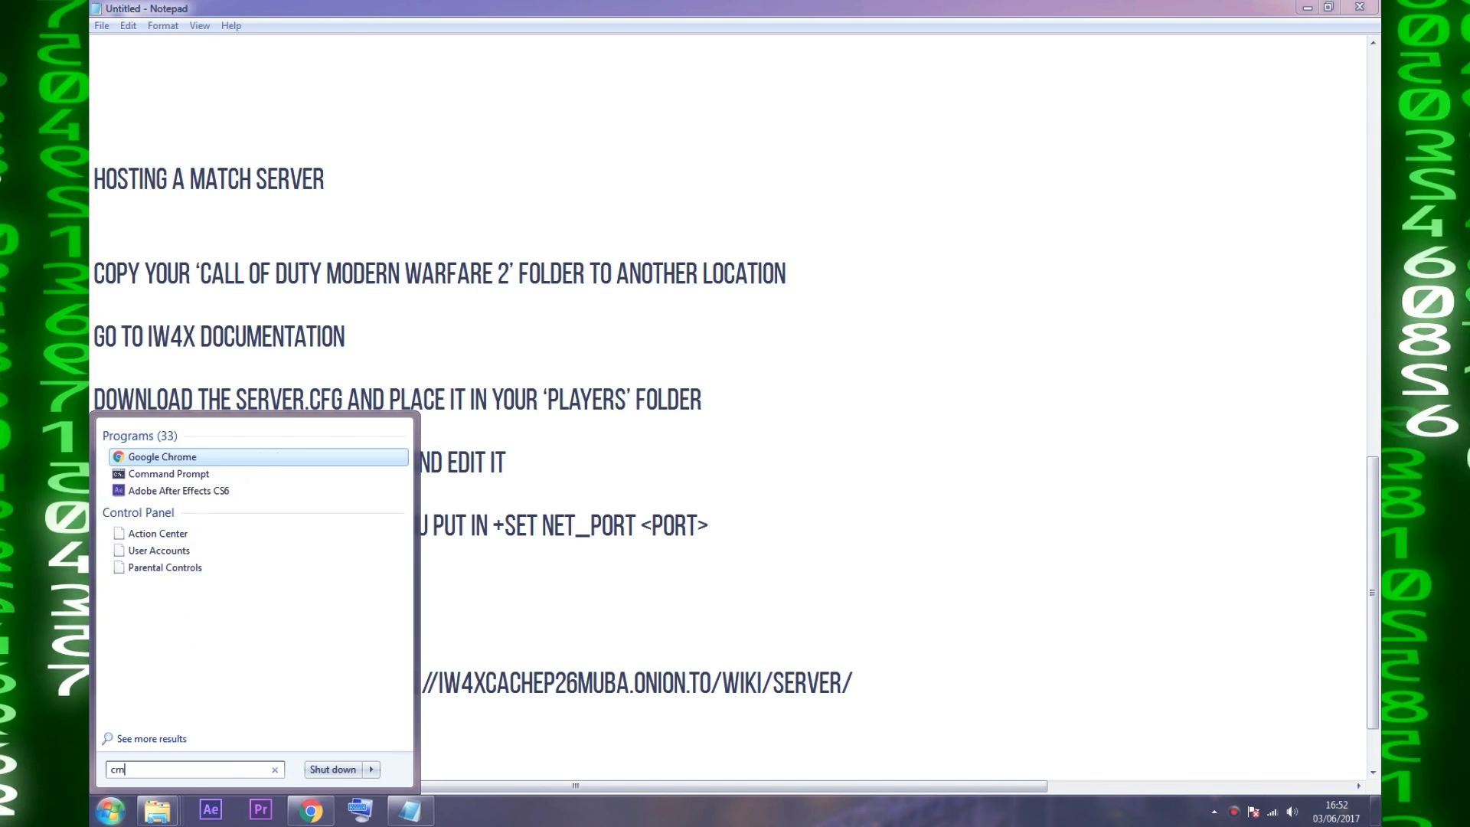
key("Return")
Run ipconfig /all to list the full network configuration.
type("i")
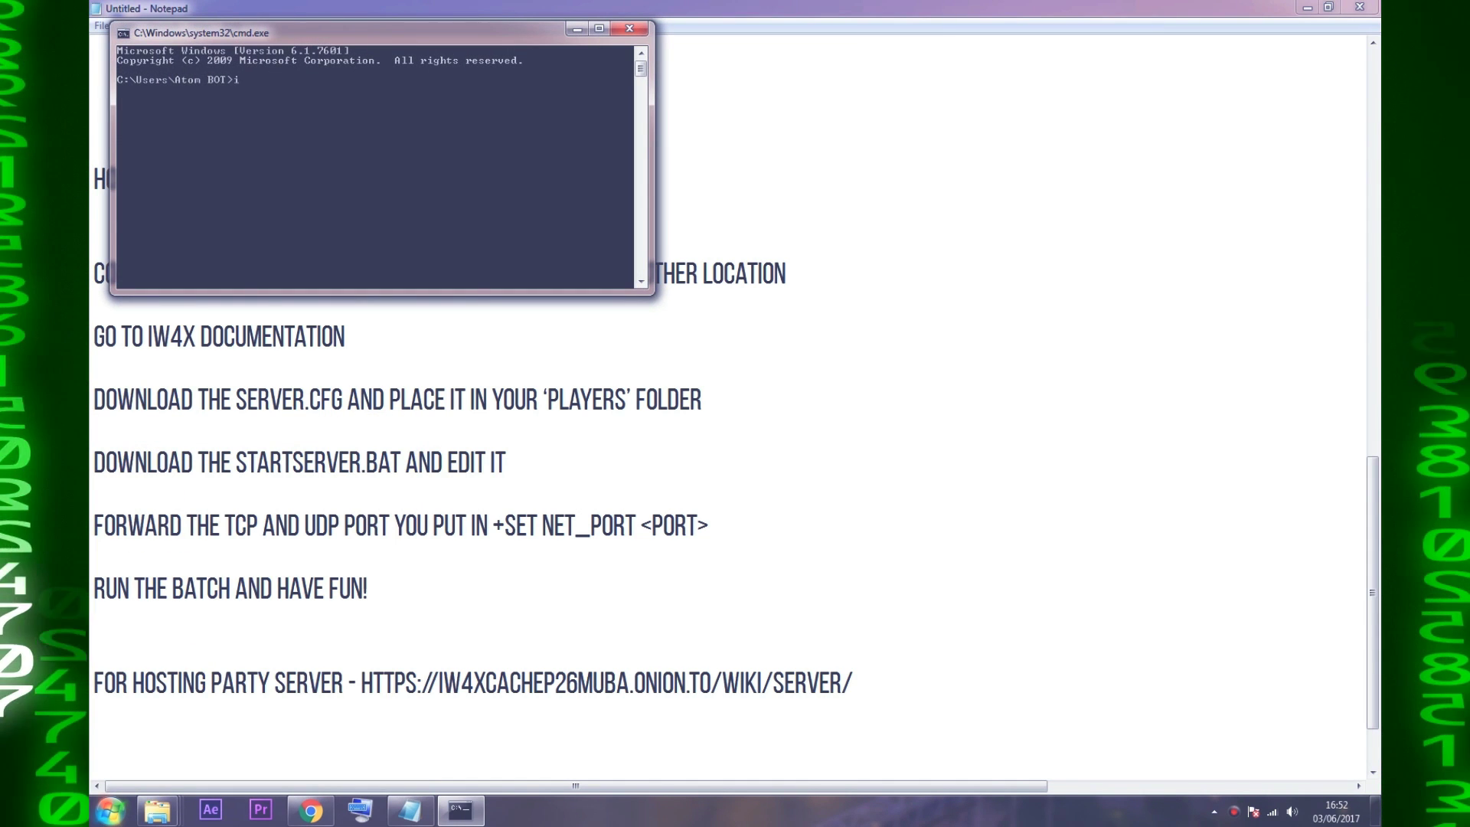
type("pconfig")
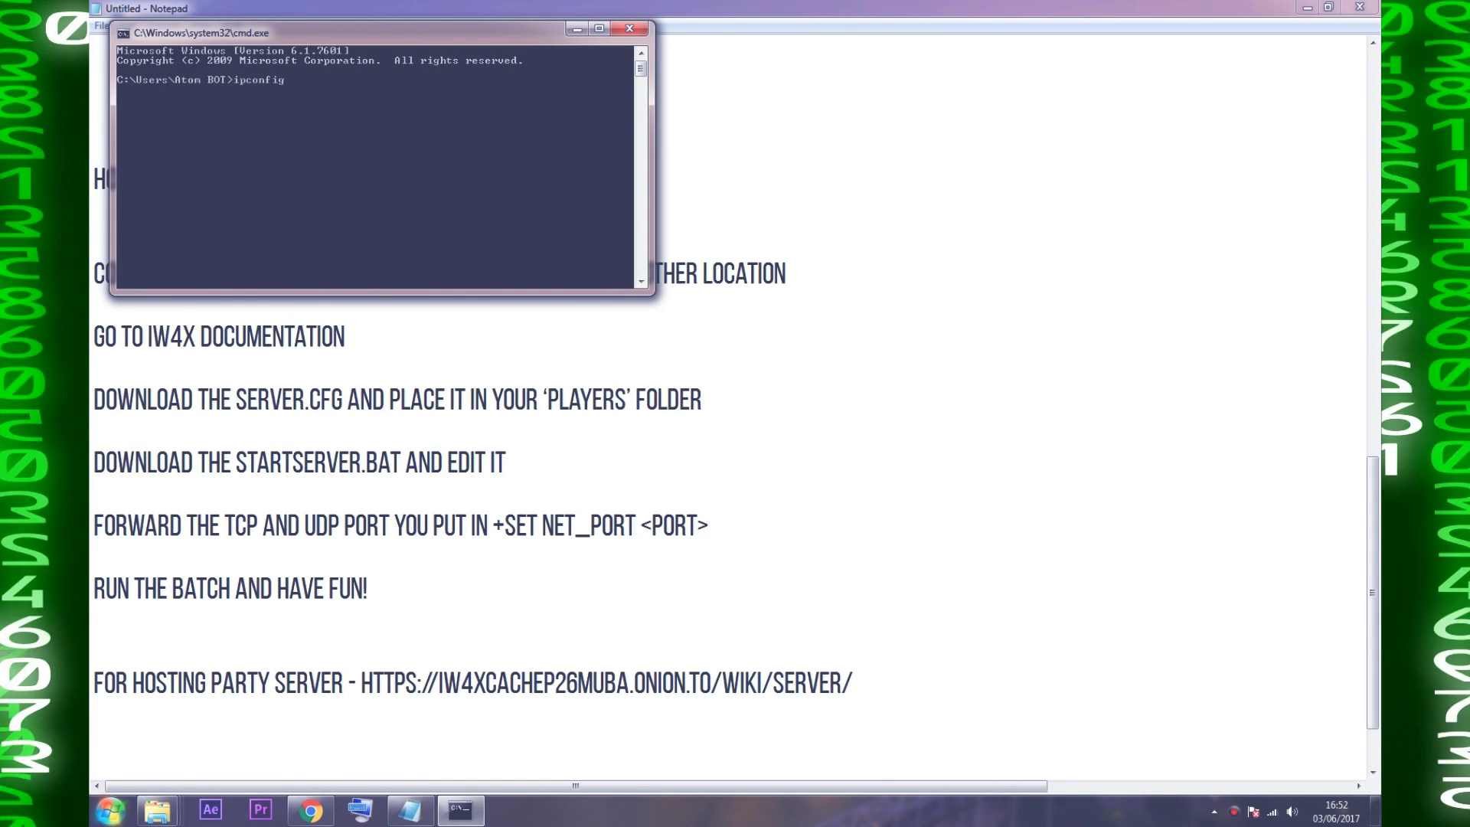
type(" /all")
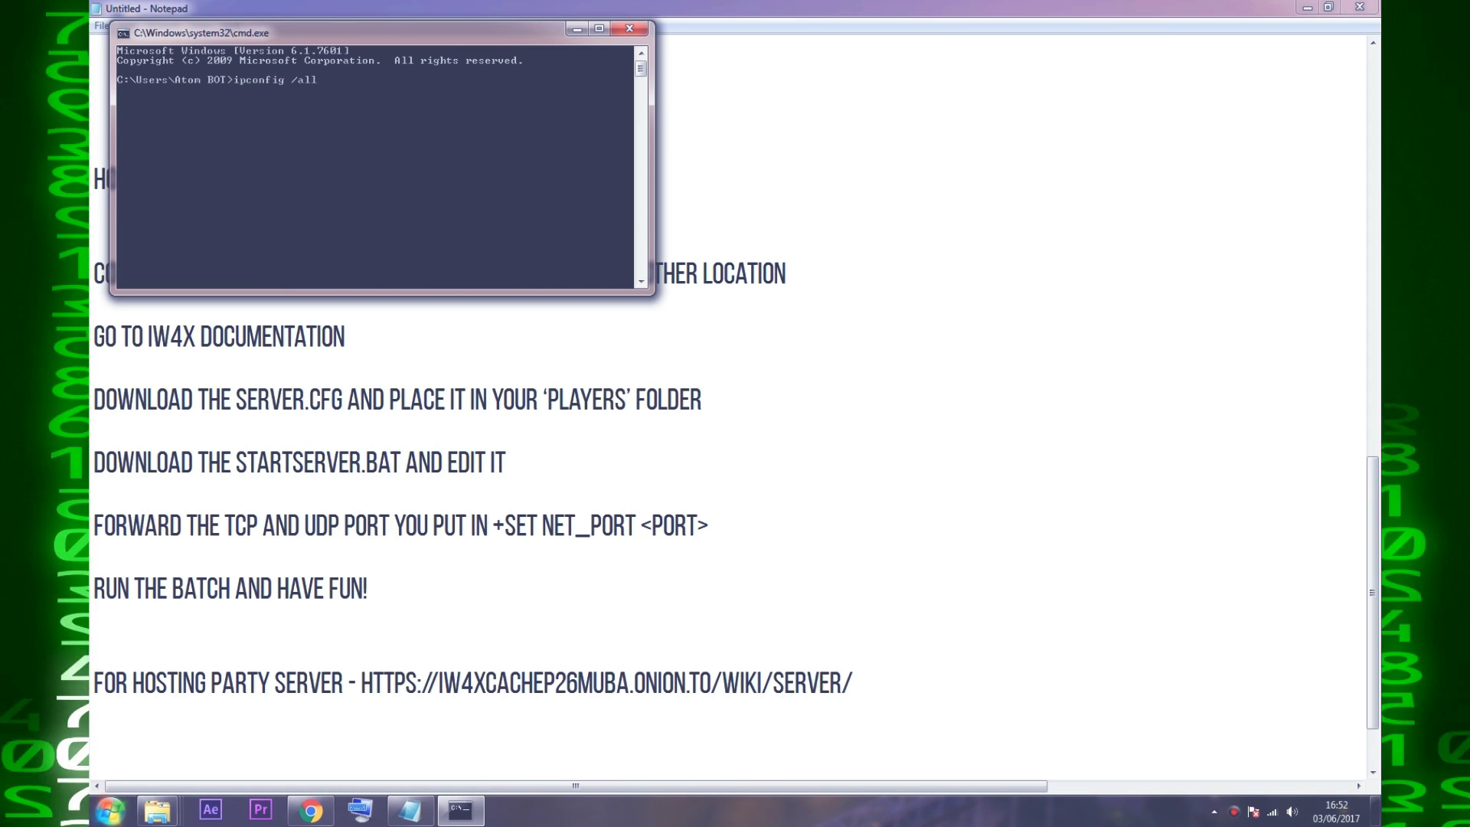
key("Return")
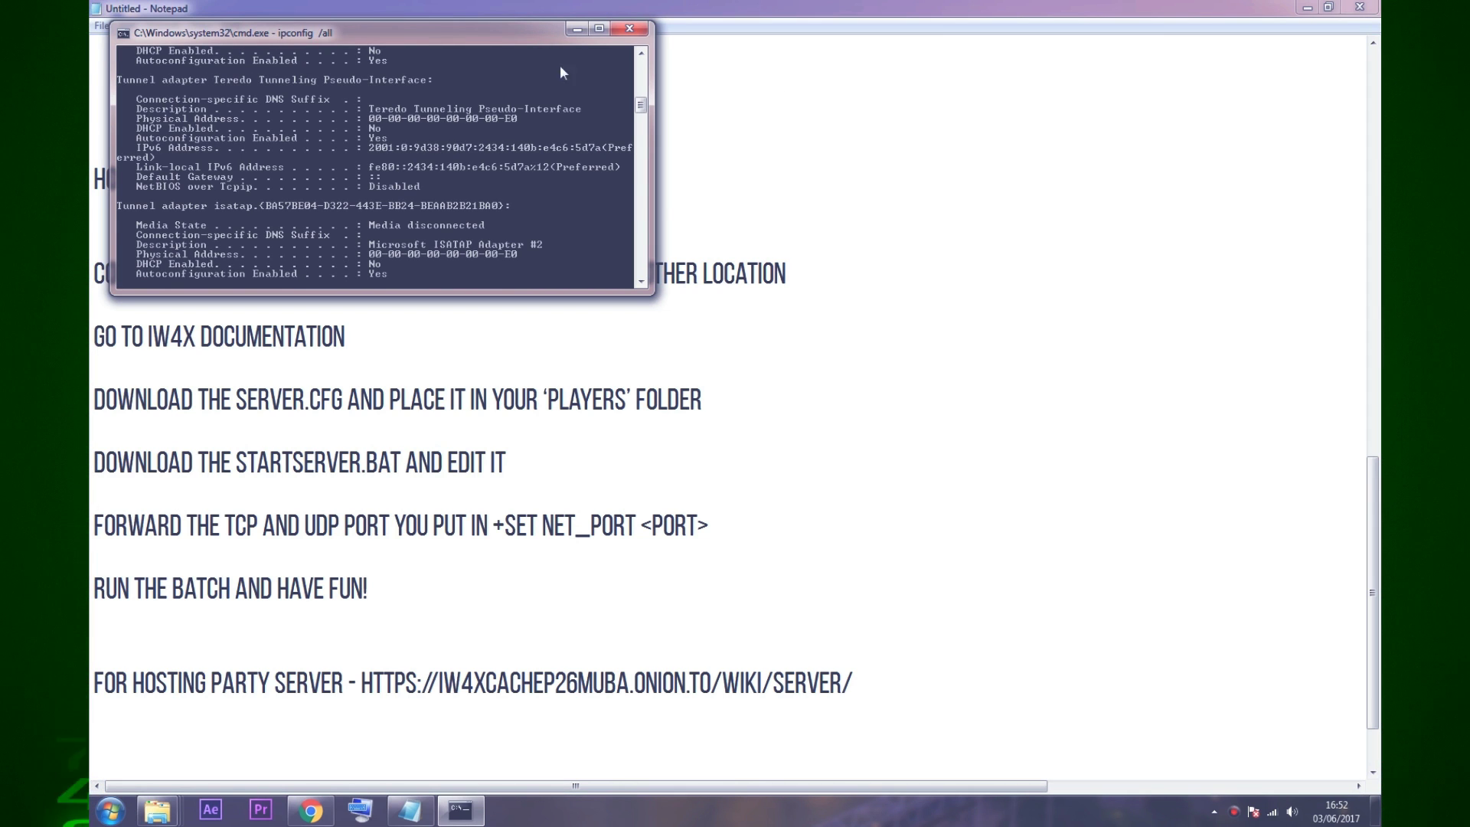
Find the wireless LAN adapter's section in the ipconfig output and mark its Default Gateway entry.
scroll(541, 173, "up", 7)
scroll(276, 135, "up", 10)
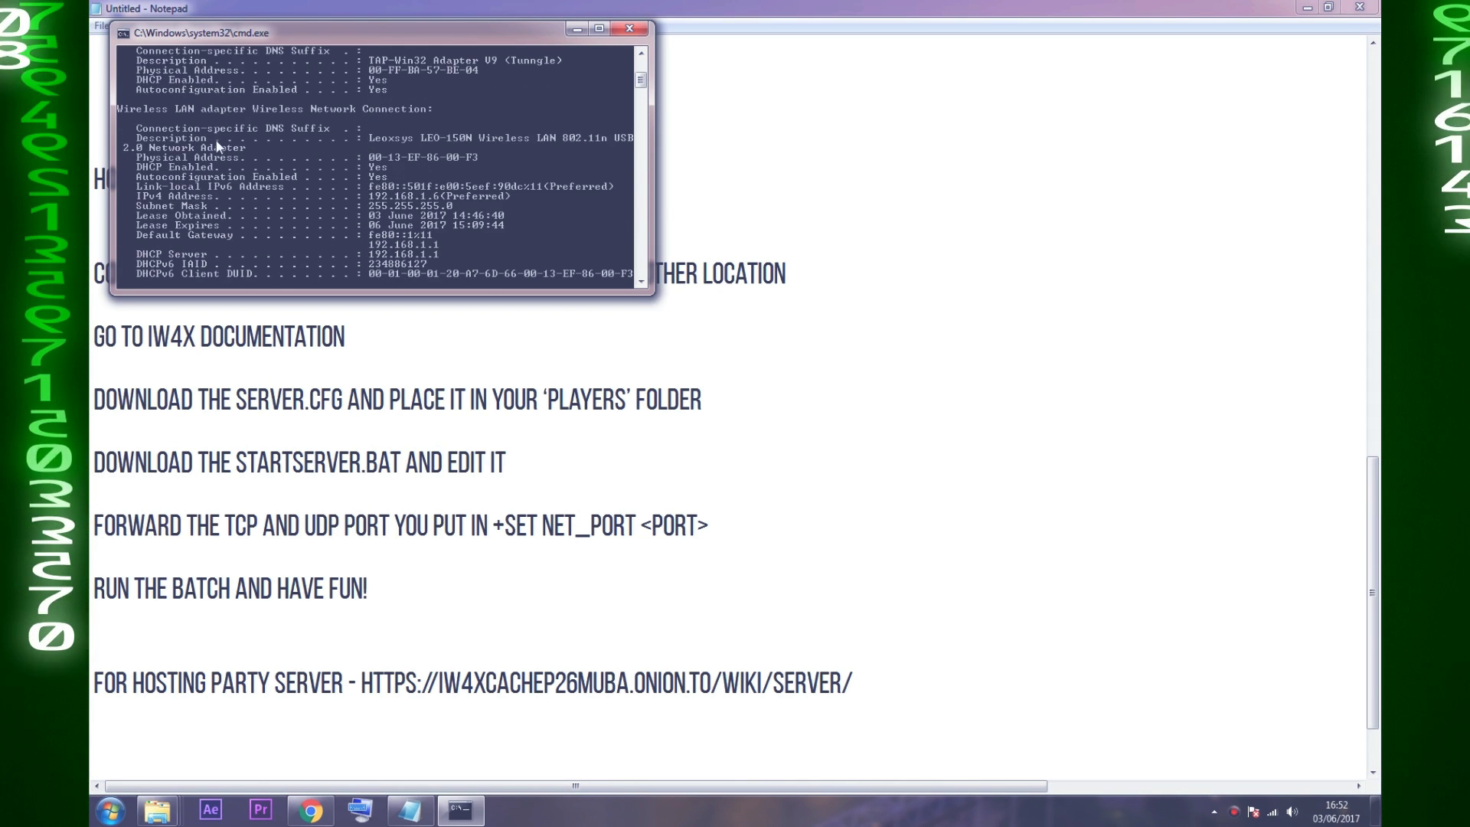
scroll(183, 194, "down", 5)
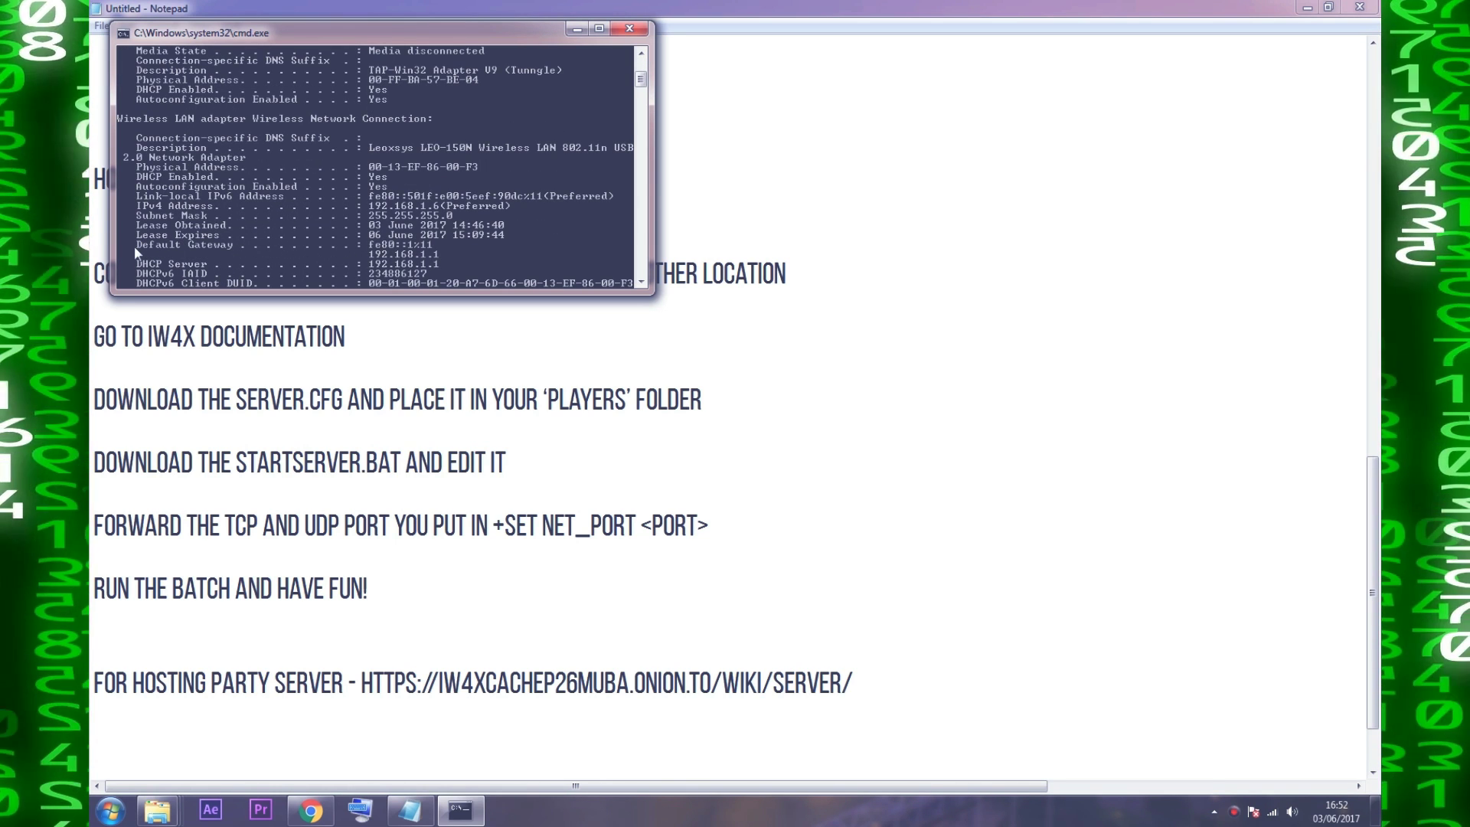
right_click(136, 245)
left_click(152, 253)
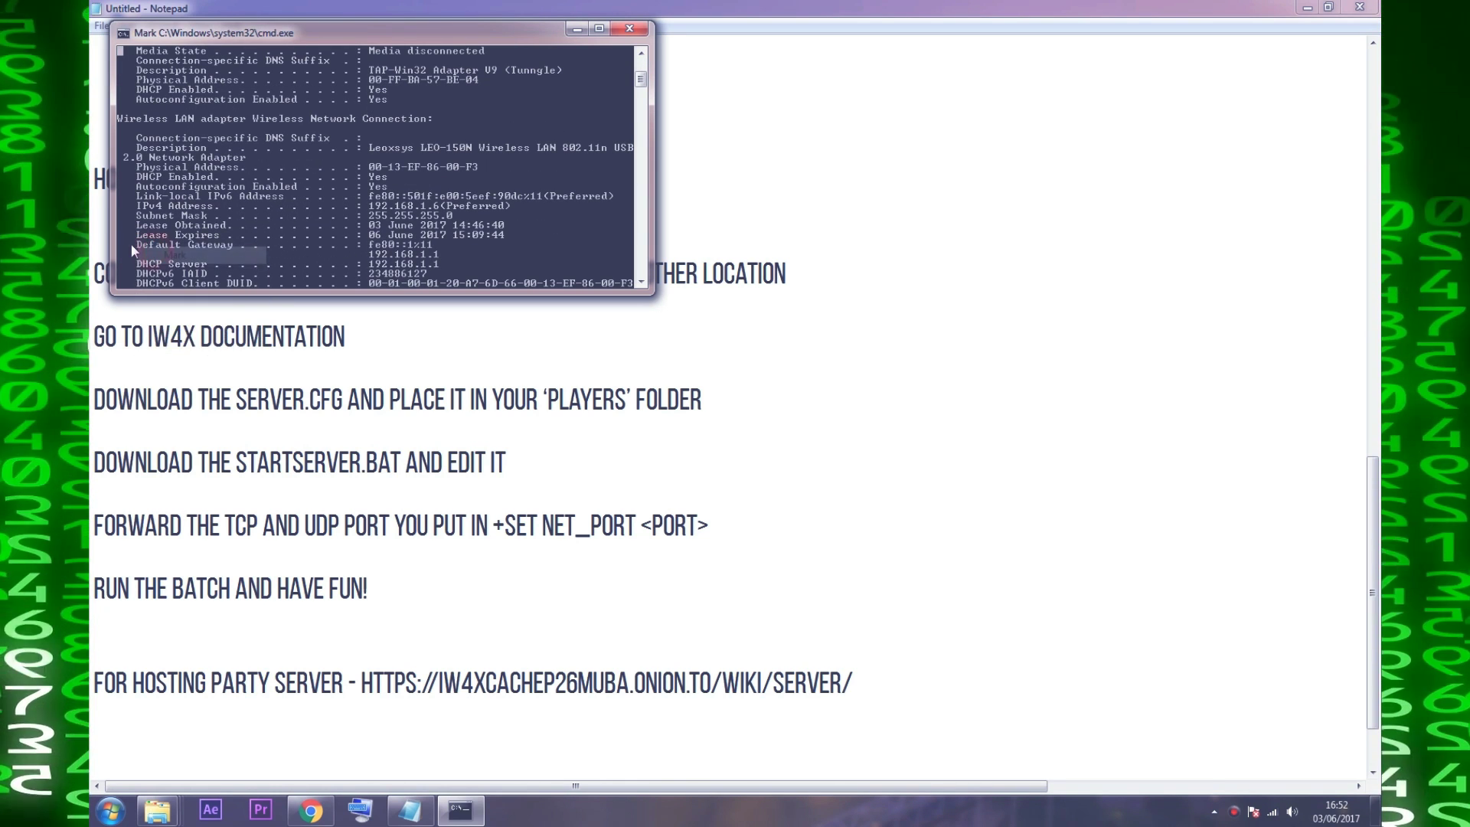
left_click_drag(131, 243, 234, 242)
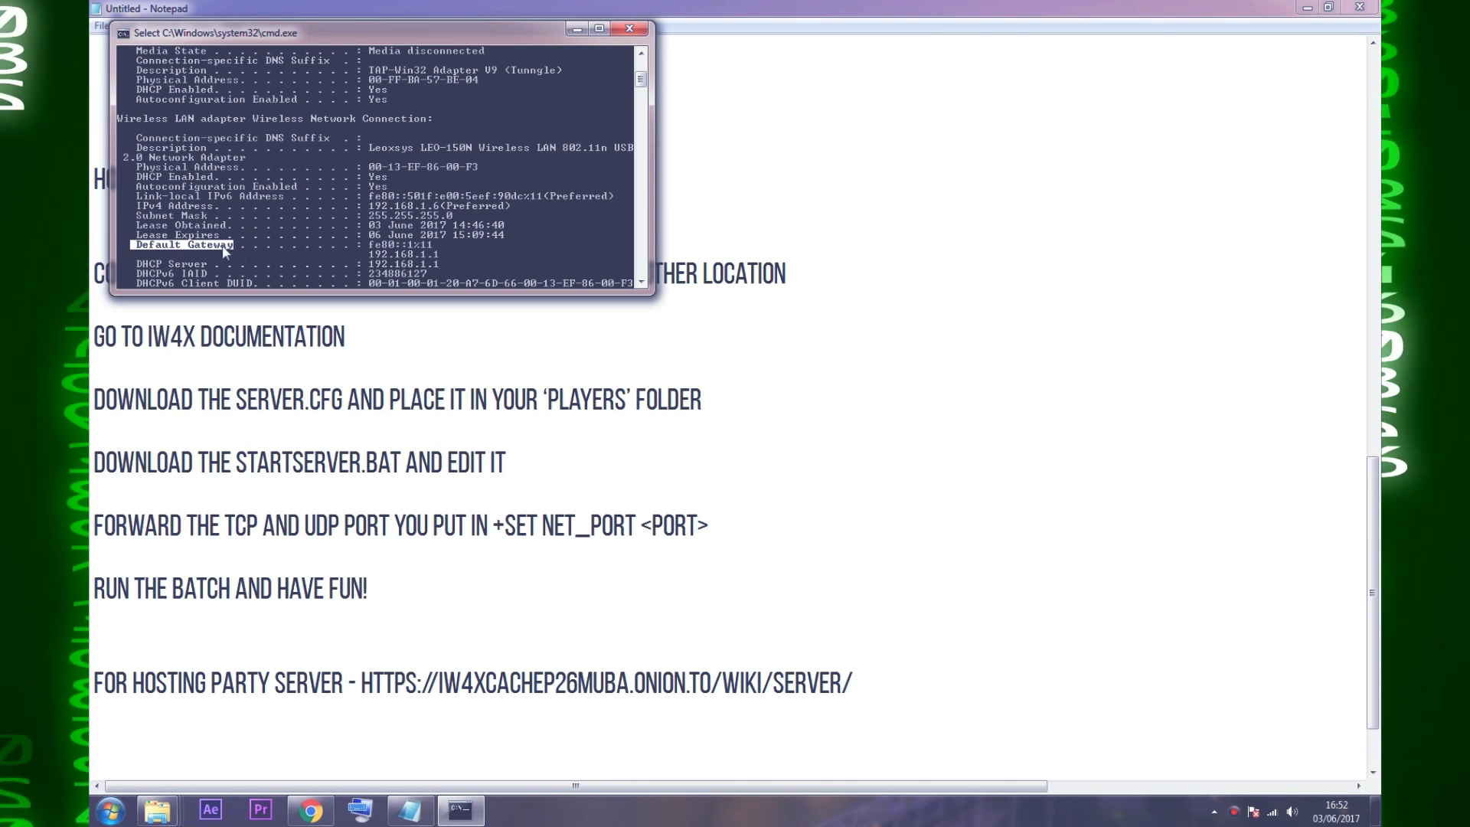
Copy the wireless adapter's default gateway address, 192.168.1.1, from the Command Prompt output.
left_click(370, 254)
left_click_drag(383, 256, 439, 257)
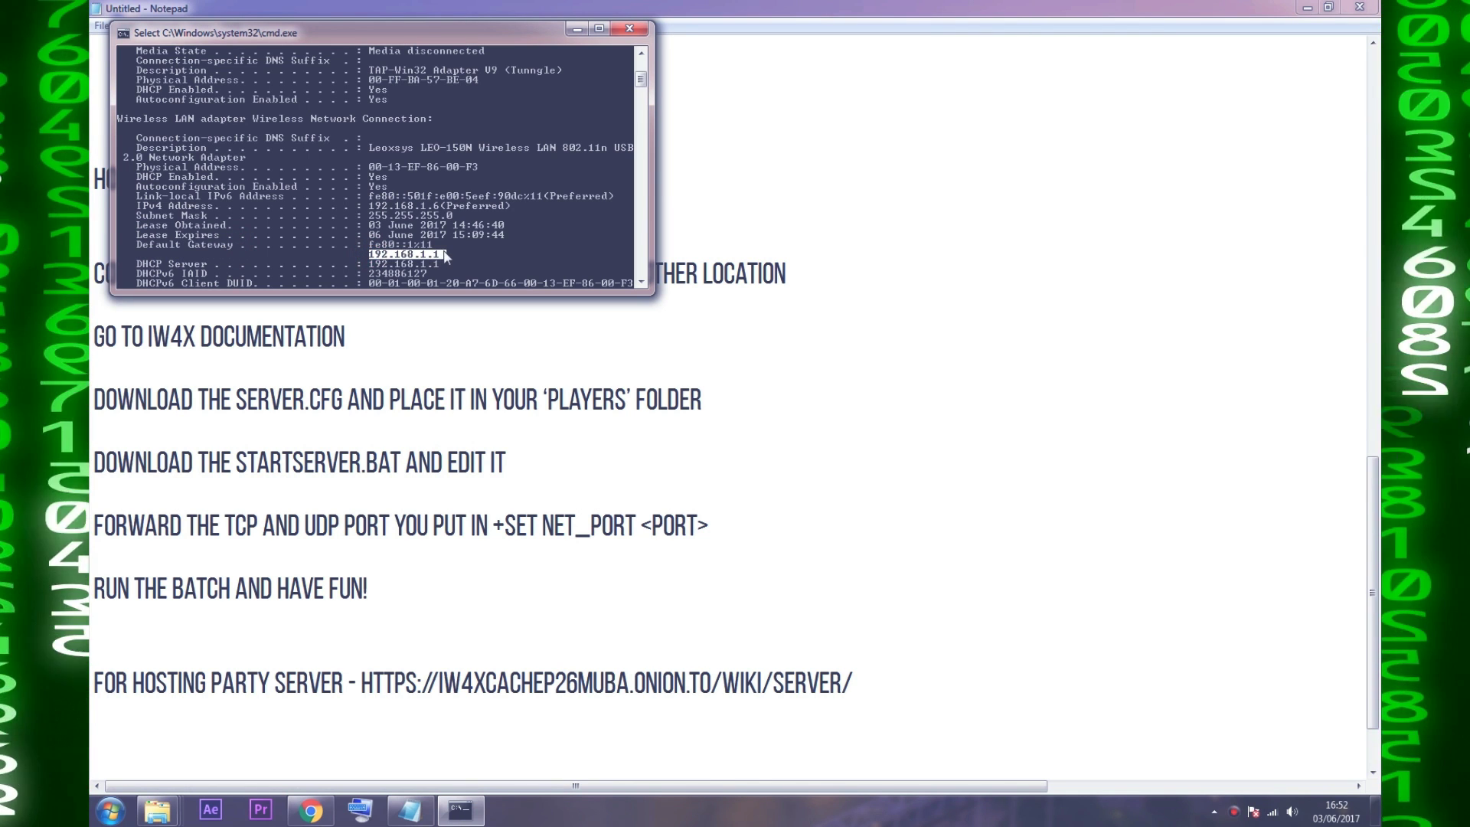
key("Return")
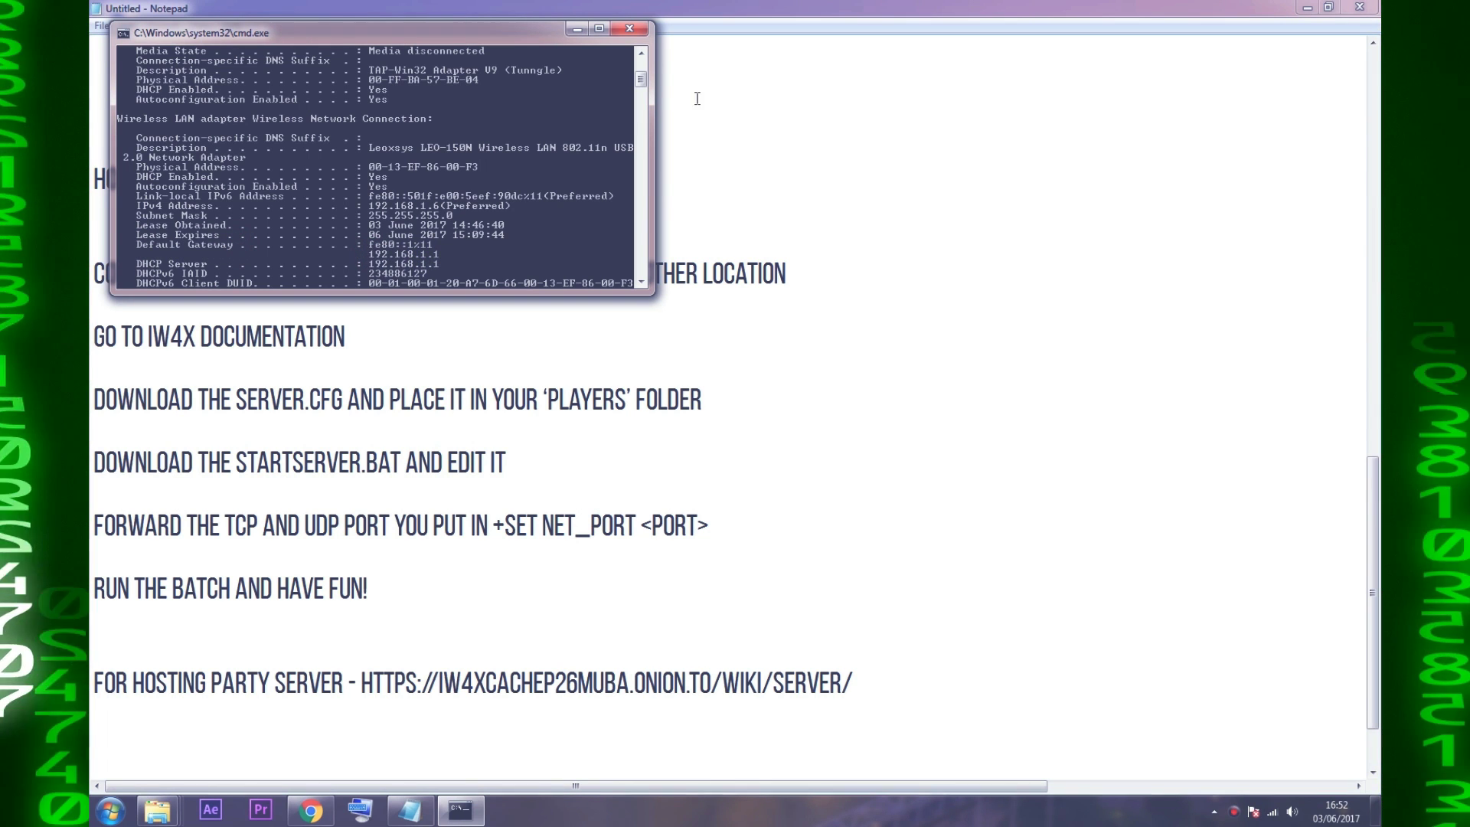
right_click(371, 256)
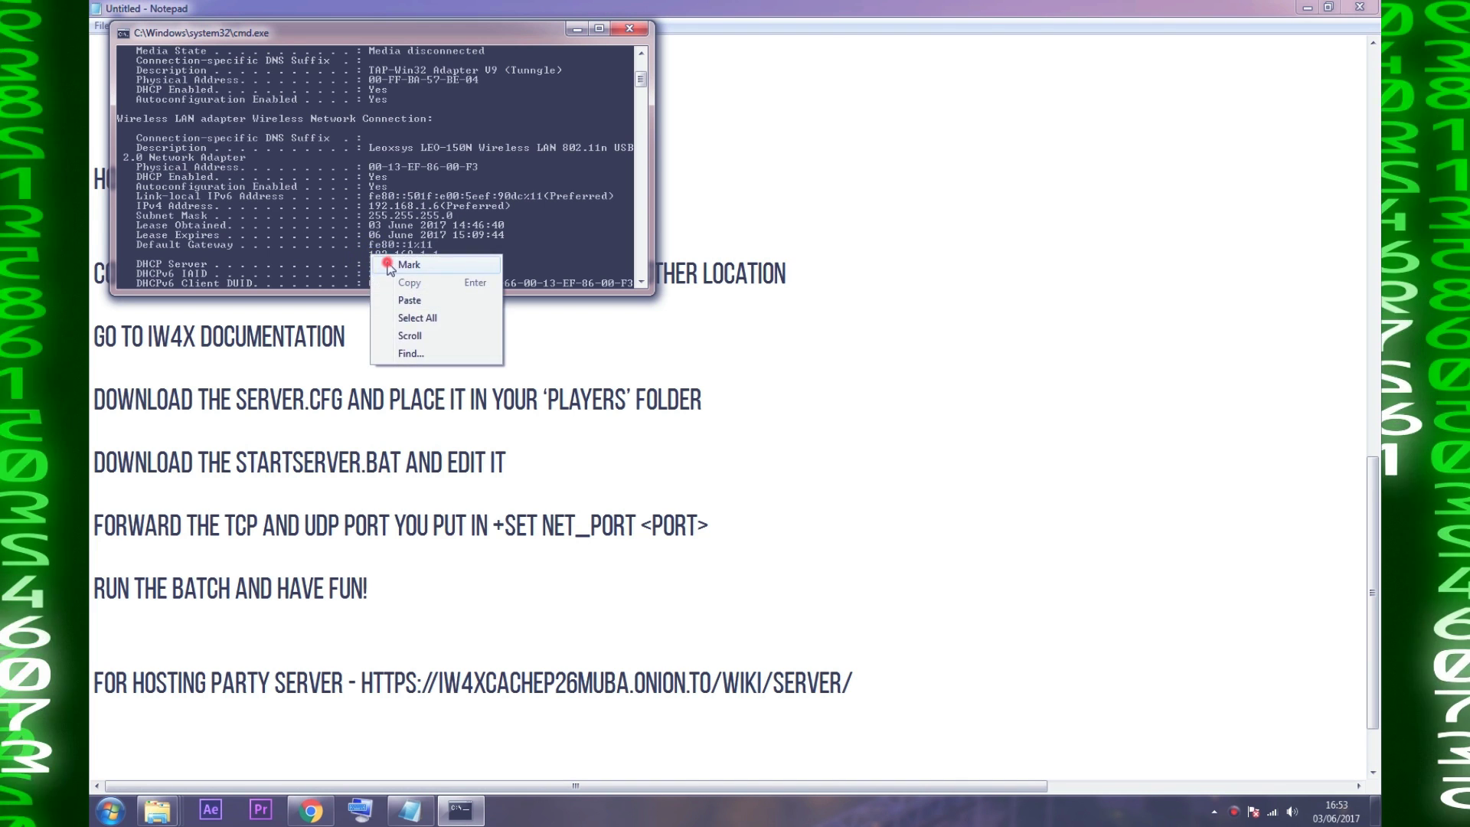
left_click(383, 265)
left_click_drag(370, 254, 437, 258)
key("Return")
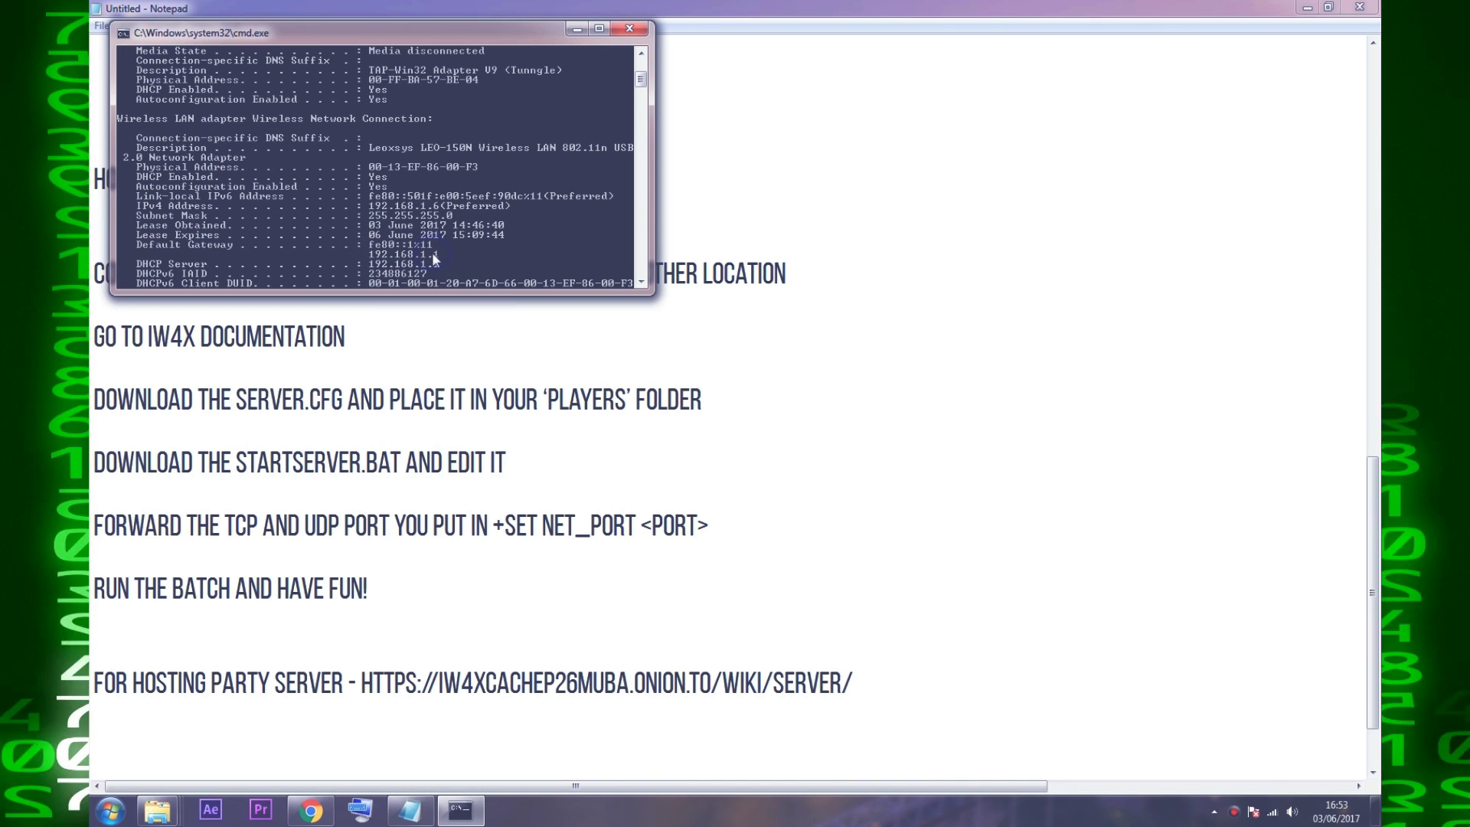
Switch to Chrome and open the router's page at 192.168.1.1 in a new tab.
left_click(576, 29)
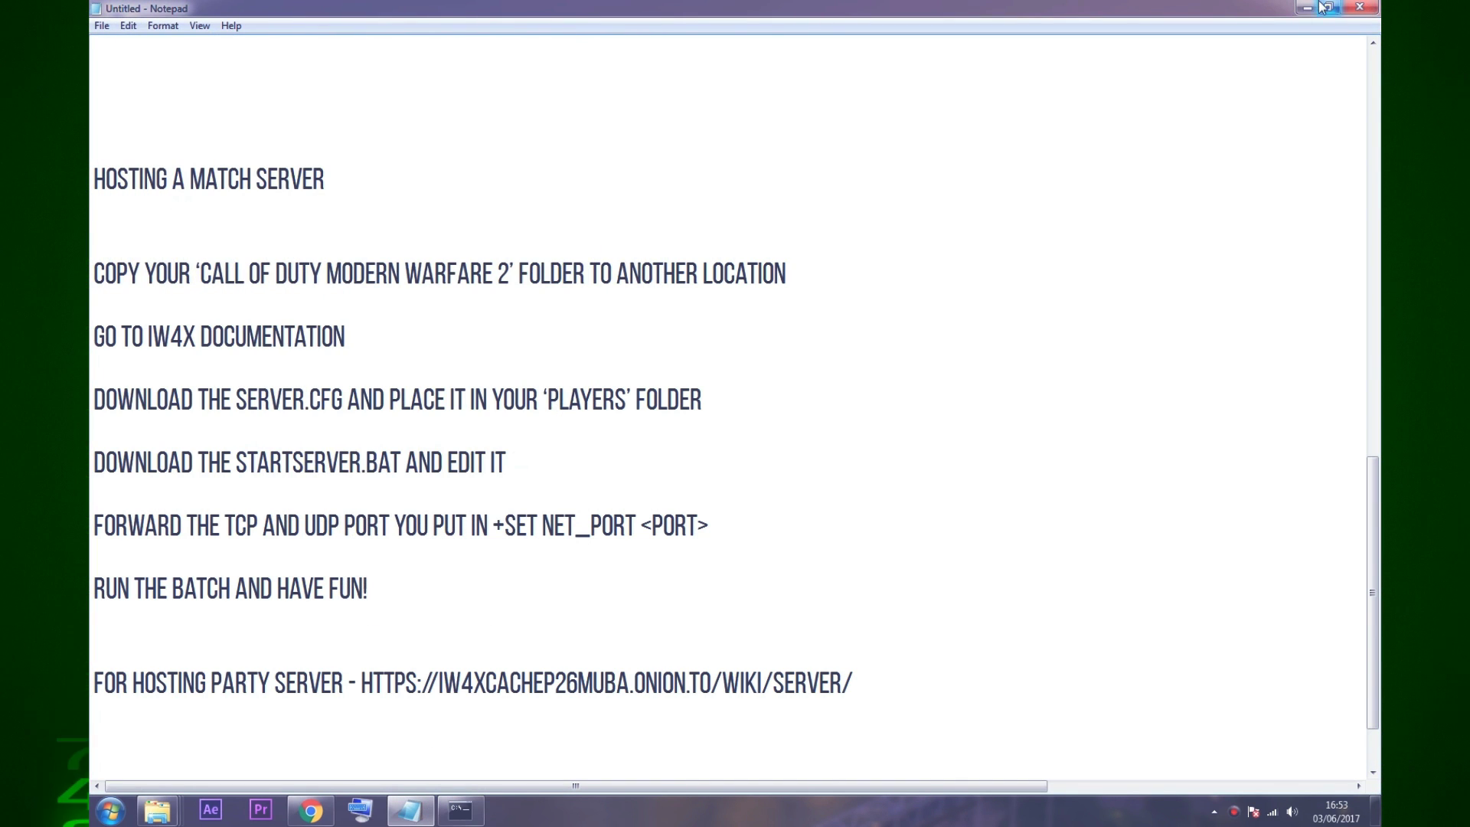
left_click(1306, 8)
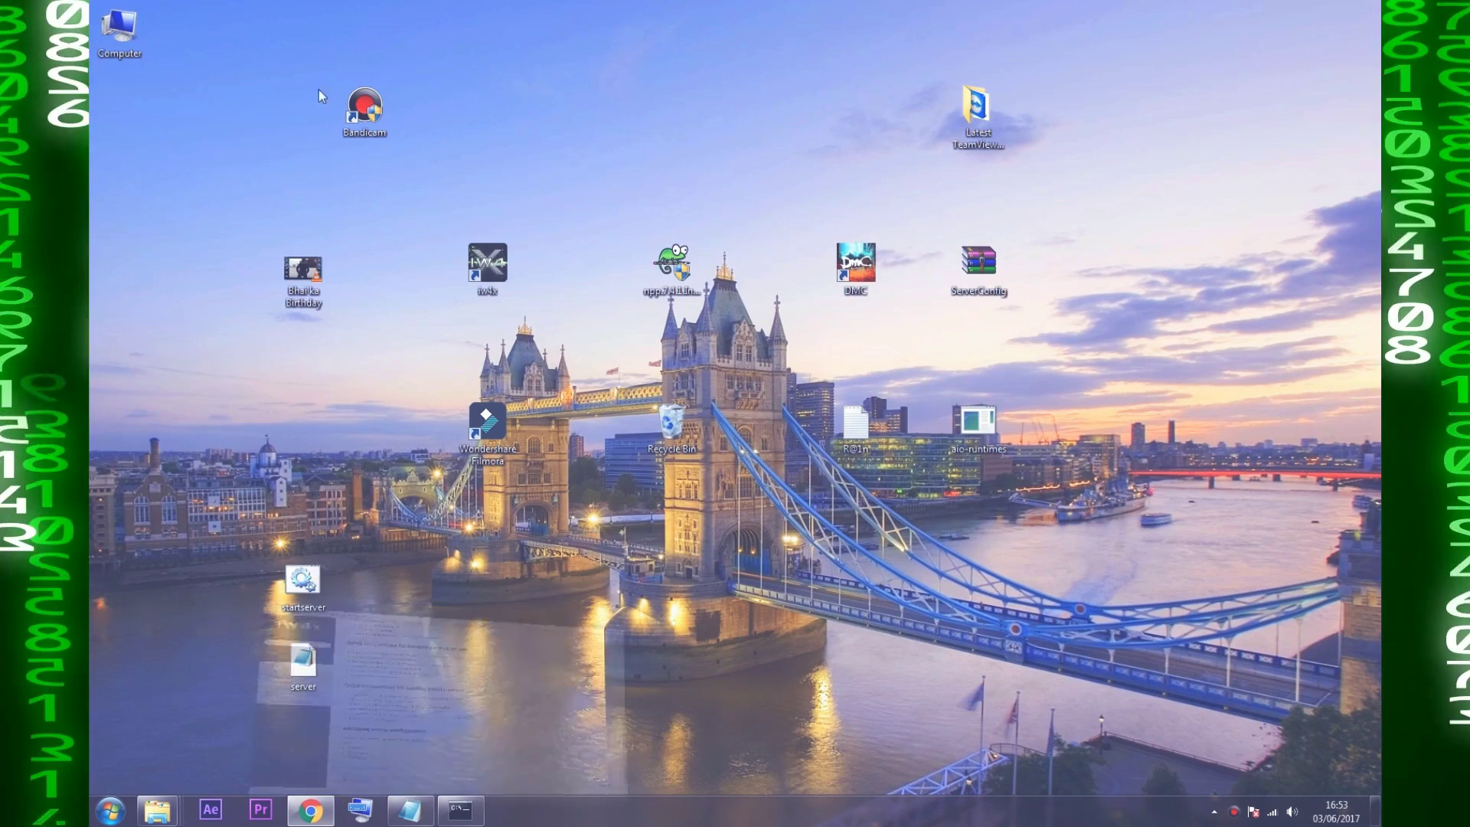
left_click(310, 810)
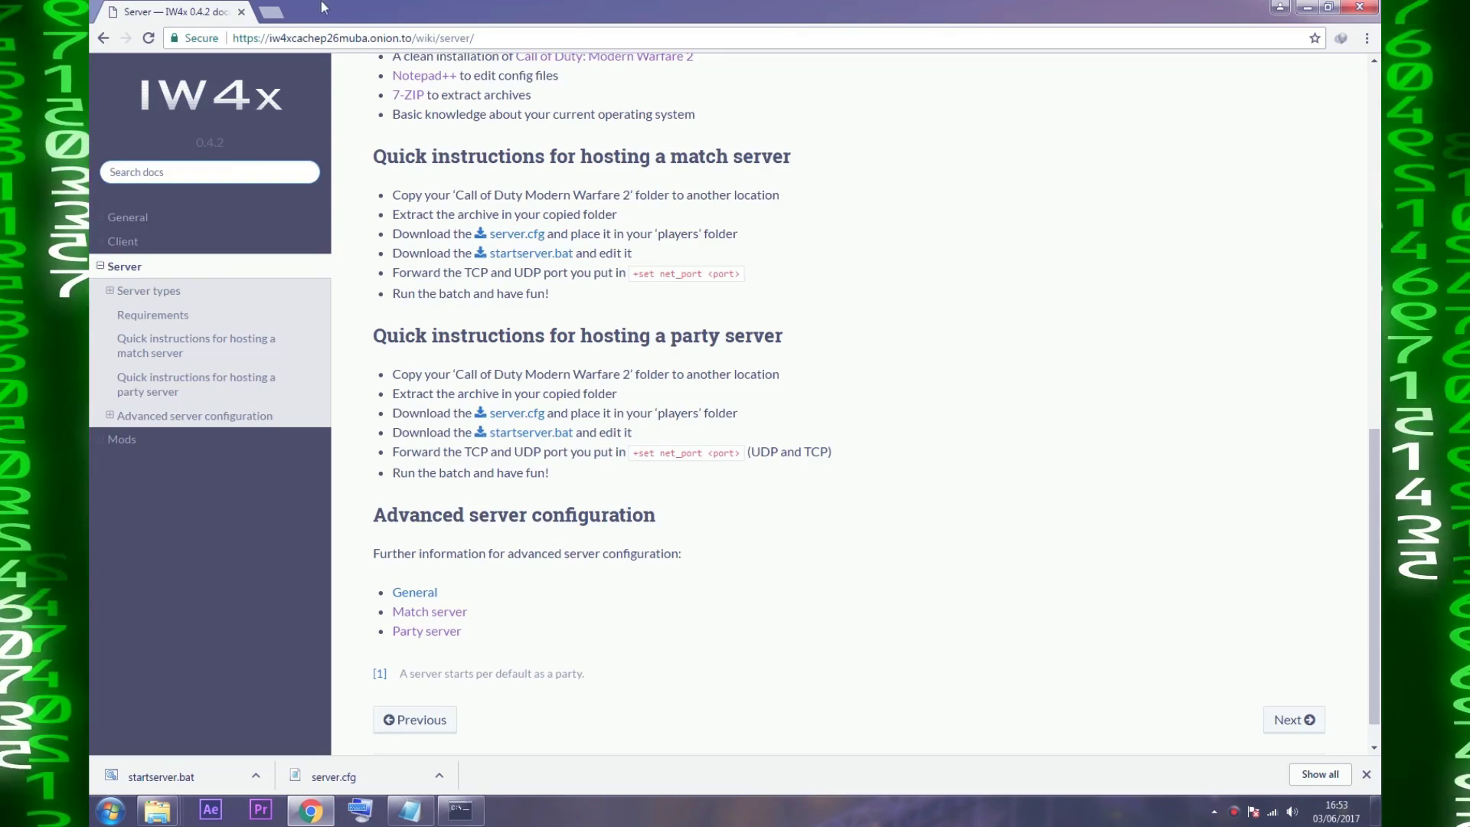
left_click(278, 11)
type("1925")
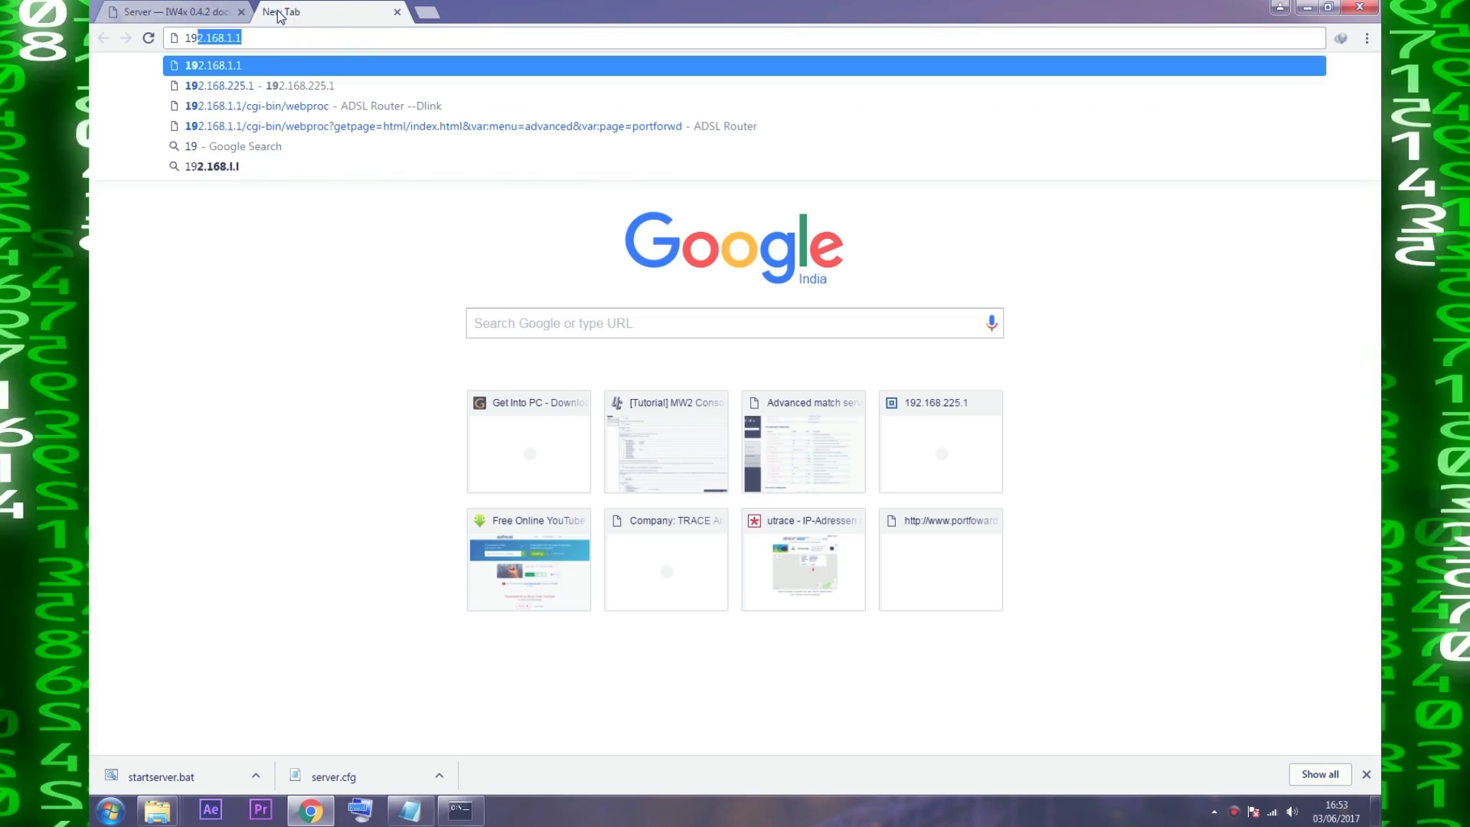
key("BackSpace")
type(".168.1.1")
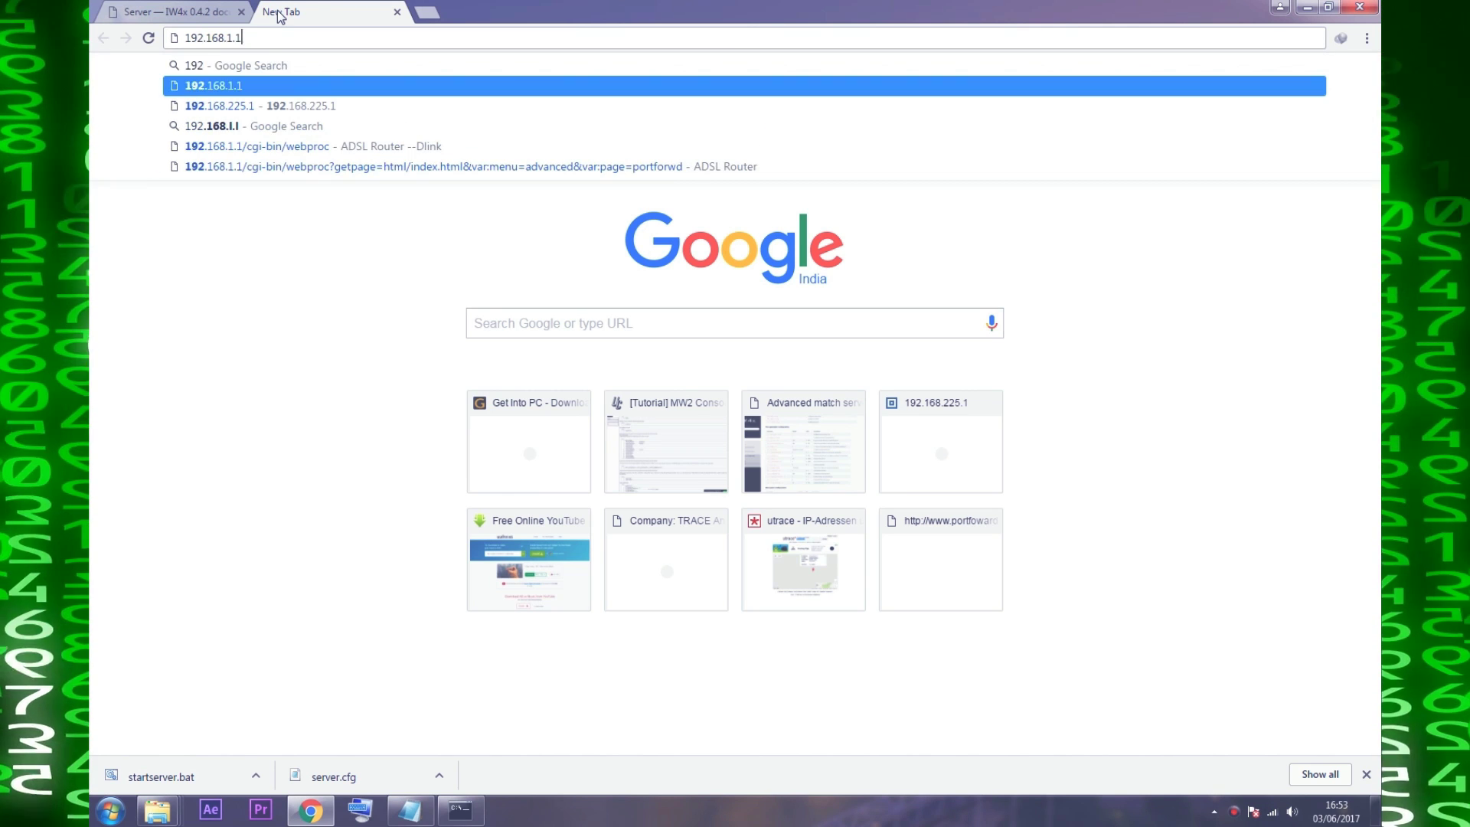
key("Return")
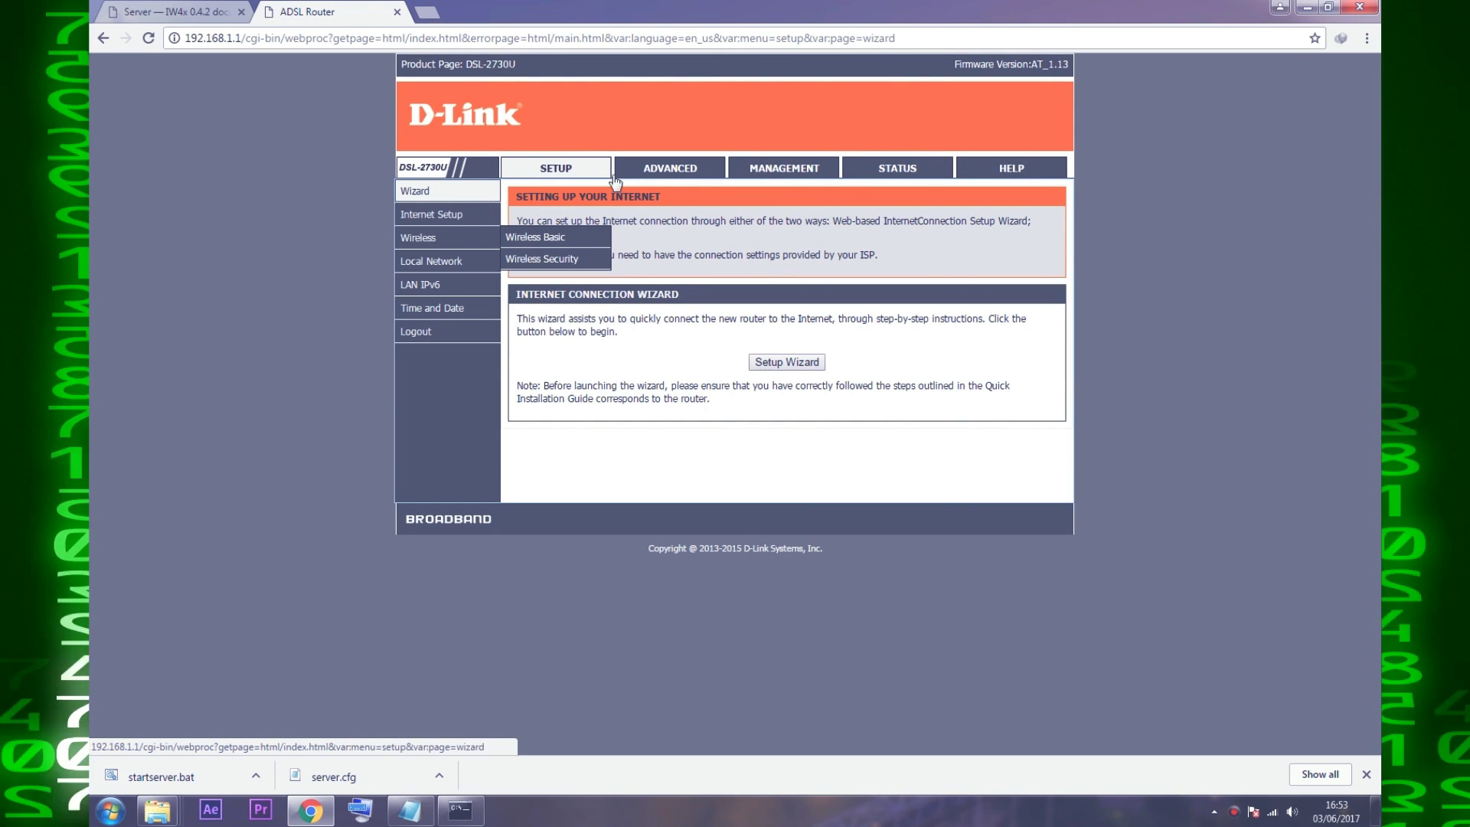
Check the TCP and UDP entries in the router's advanced Port Forwarding settings, and return to the Notepad guide.
left_click(649, 170)
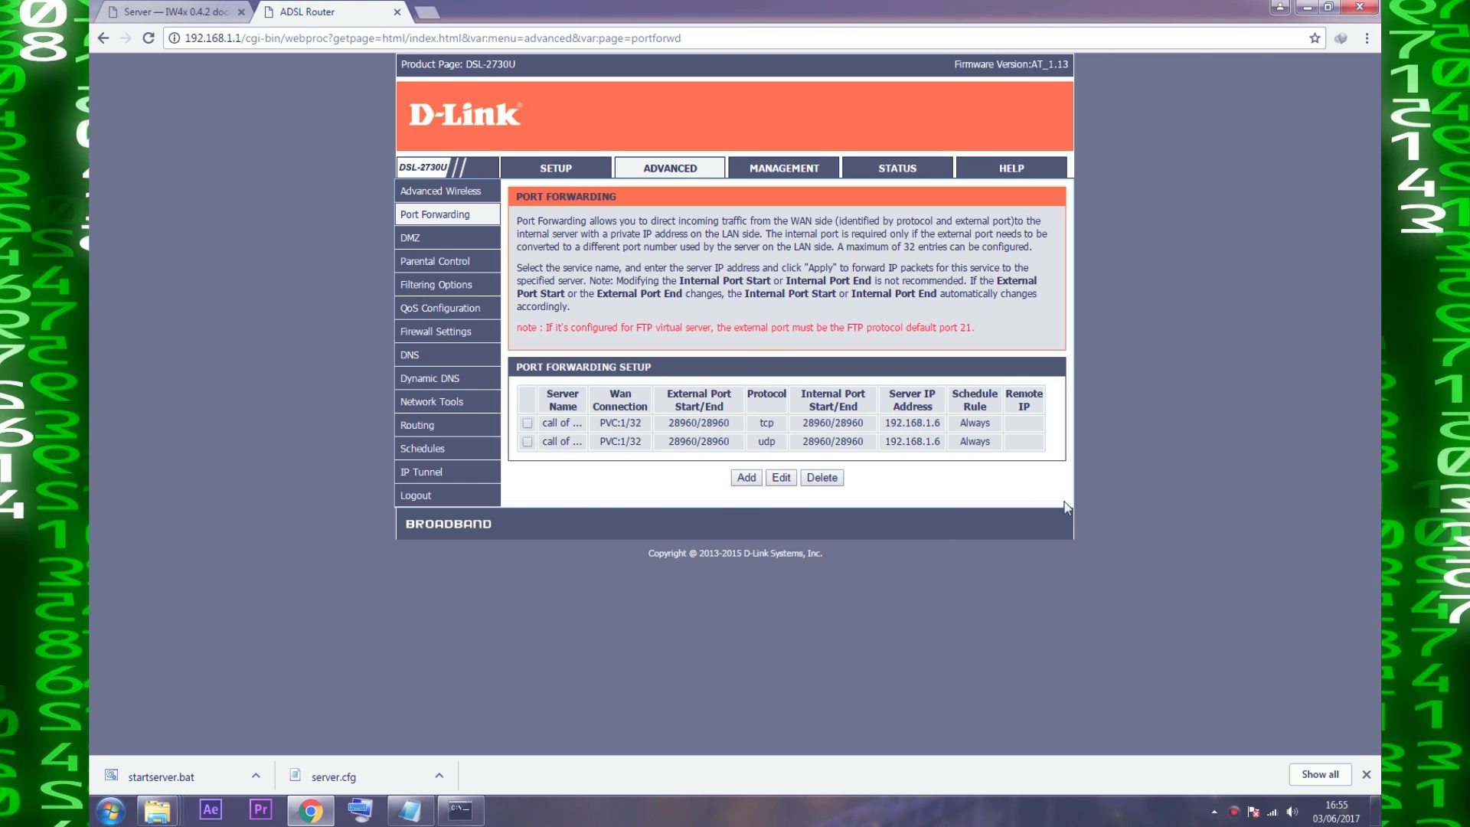
left_click(410, 810)
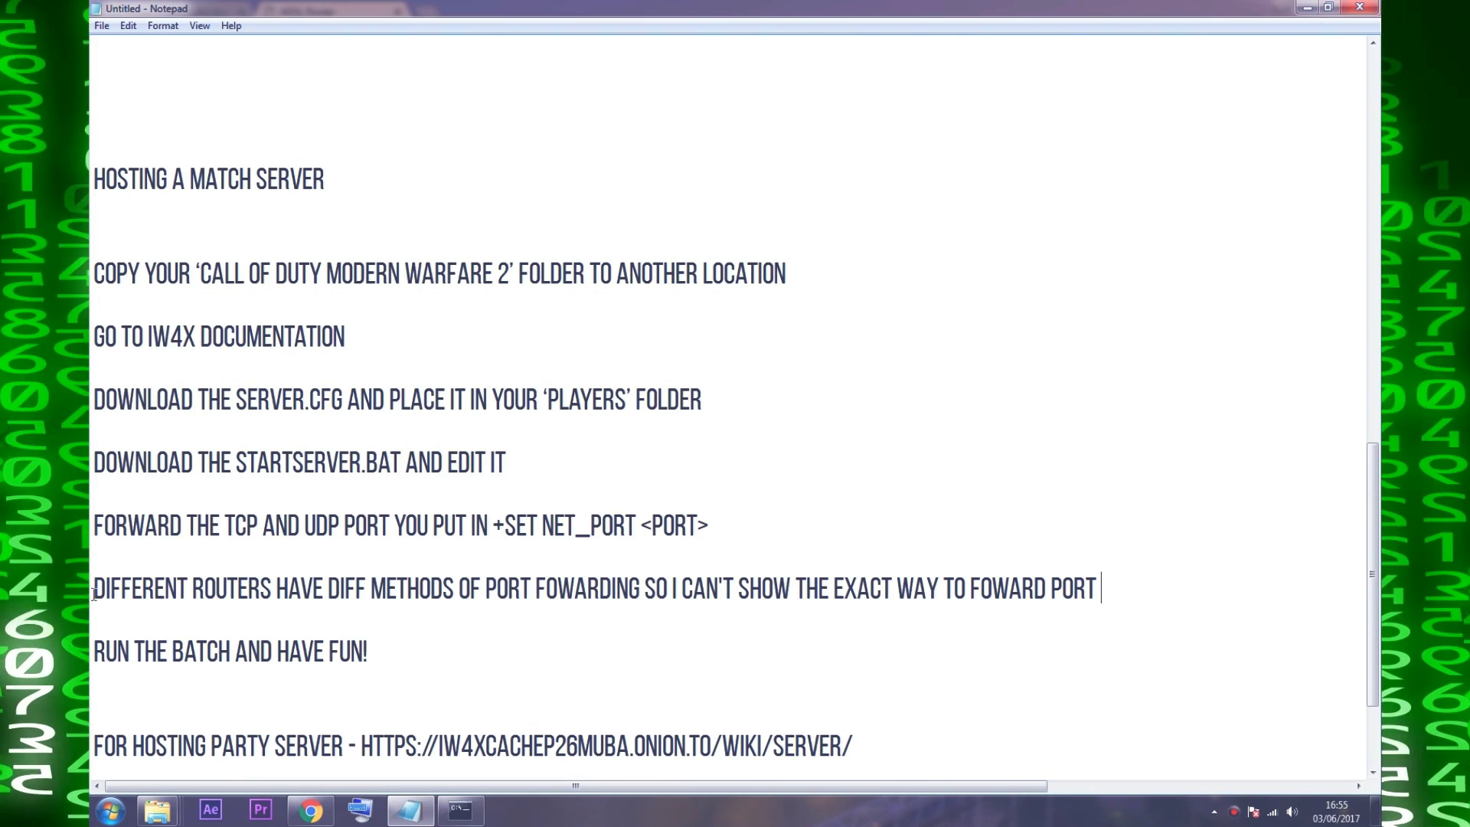
Review the guide's note on differing router port-forwarding methods and return to the router's Port Forwarding page.
left_click_drag(113, 590, 1098, 590)
left_click(1136, 591)
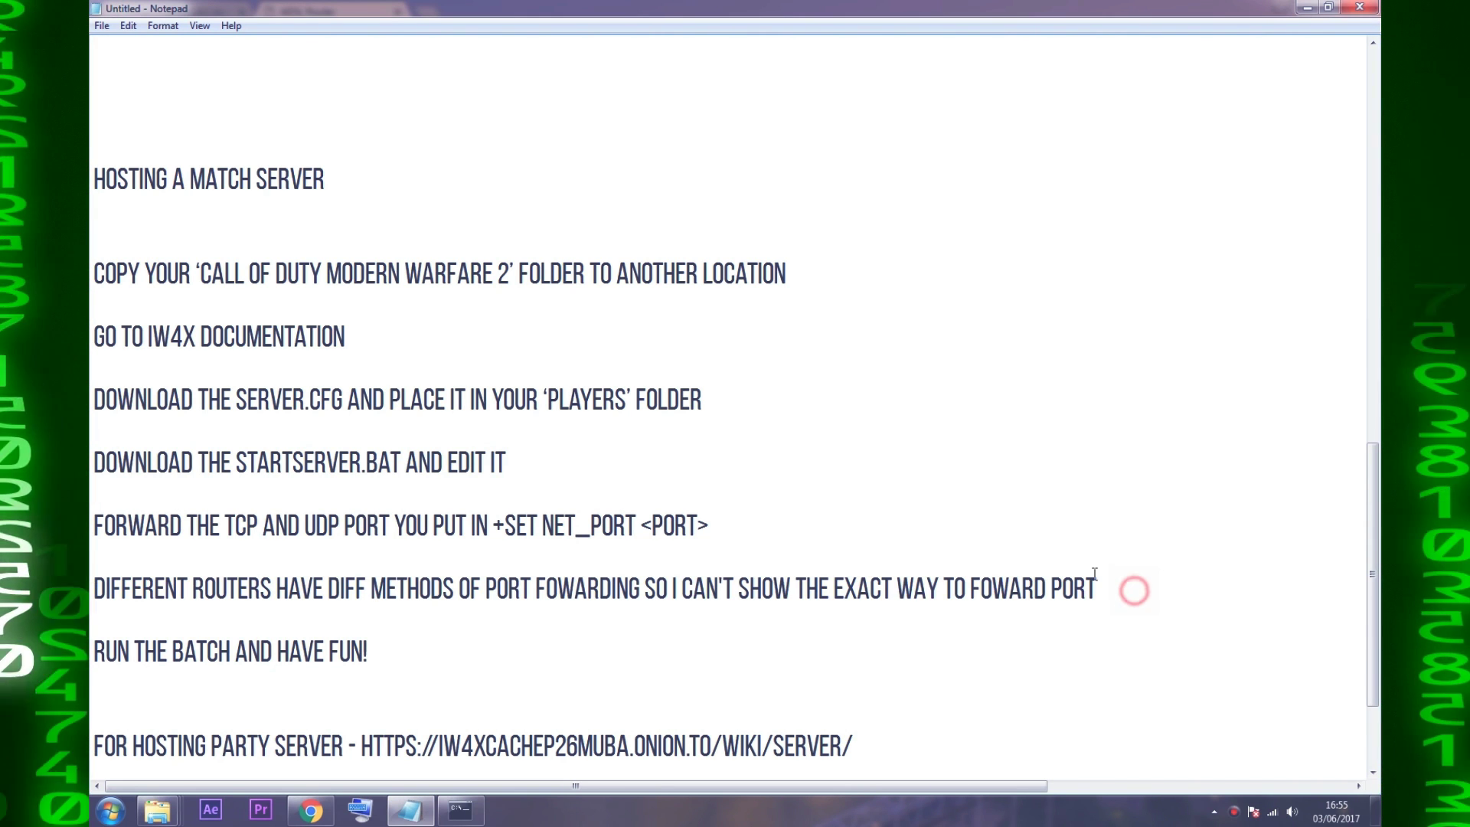
left_click(1307, 8)
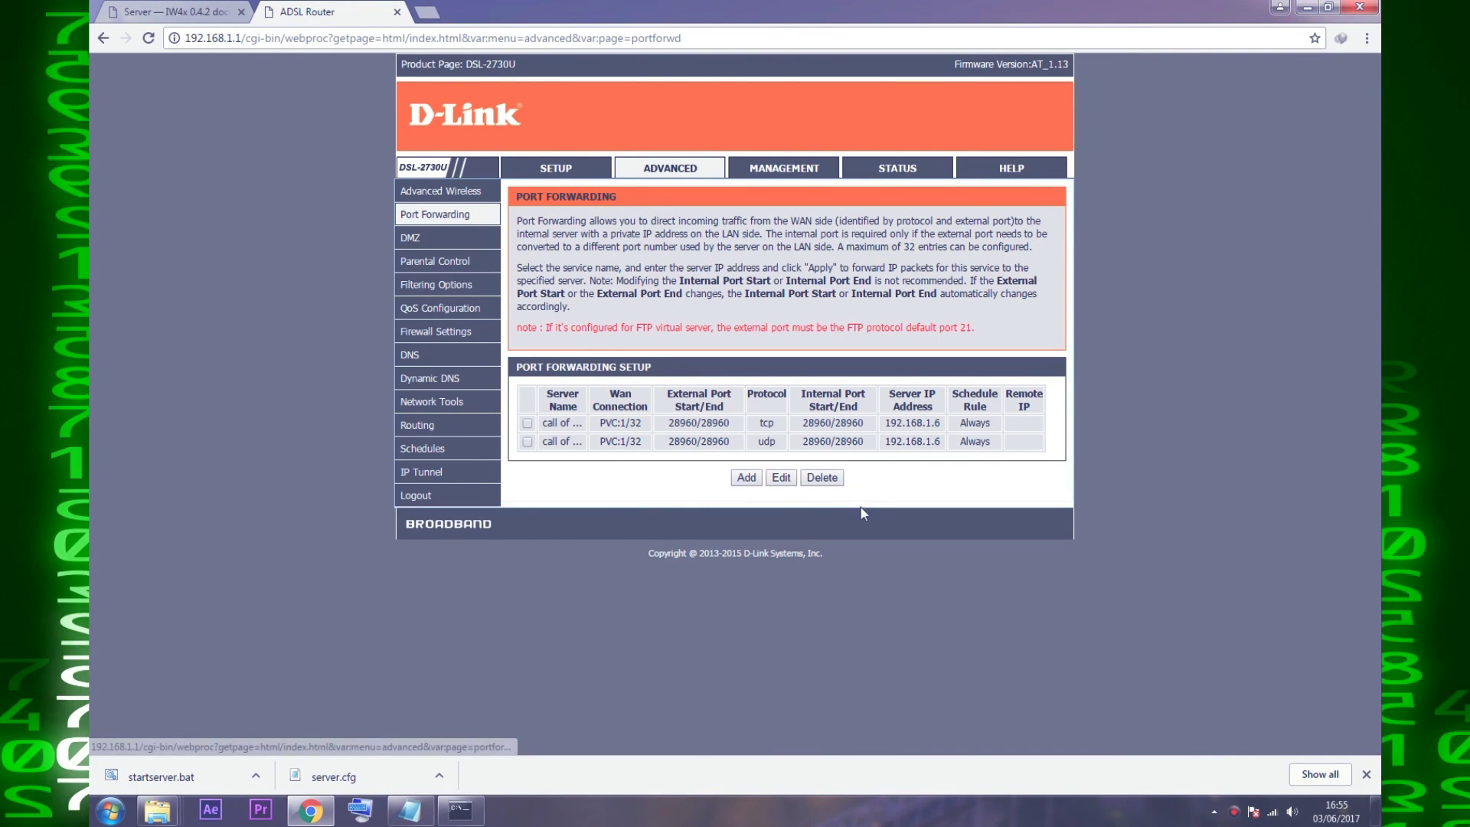
Start a new port forwarding entry and look through its list of predefined services without choosing one.
left_click(746, 478)
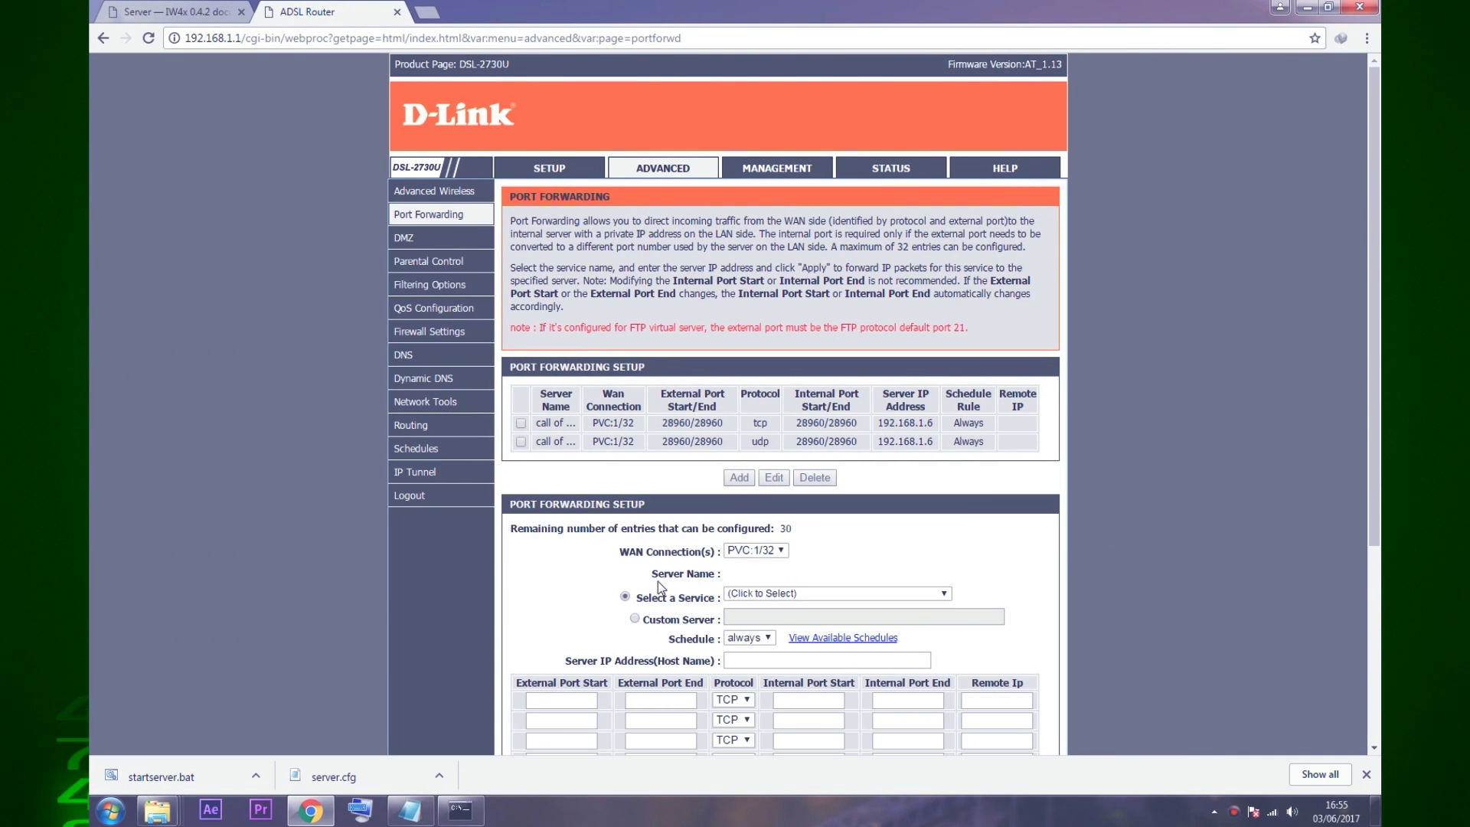
scroll(781, 498, "down", 2)
left_click(759, 433)
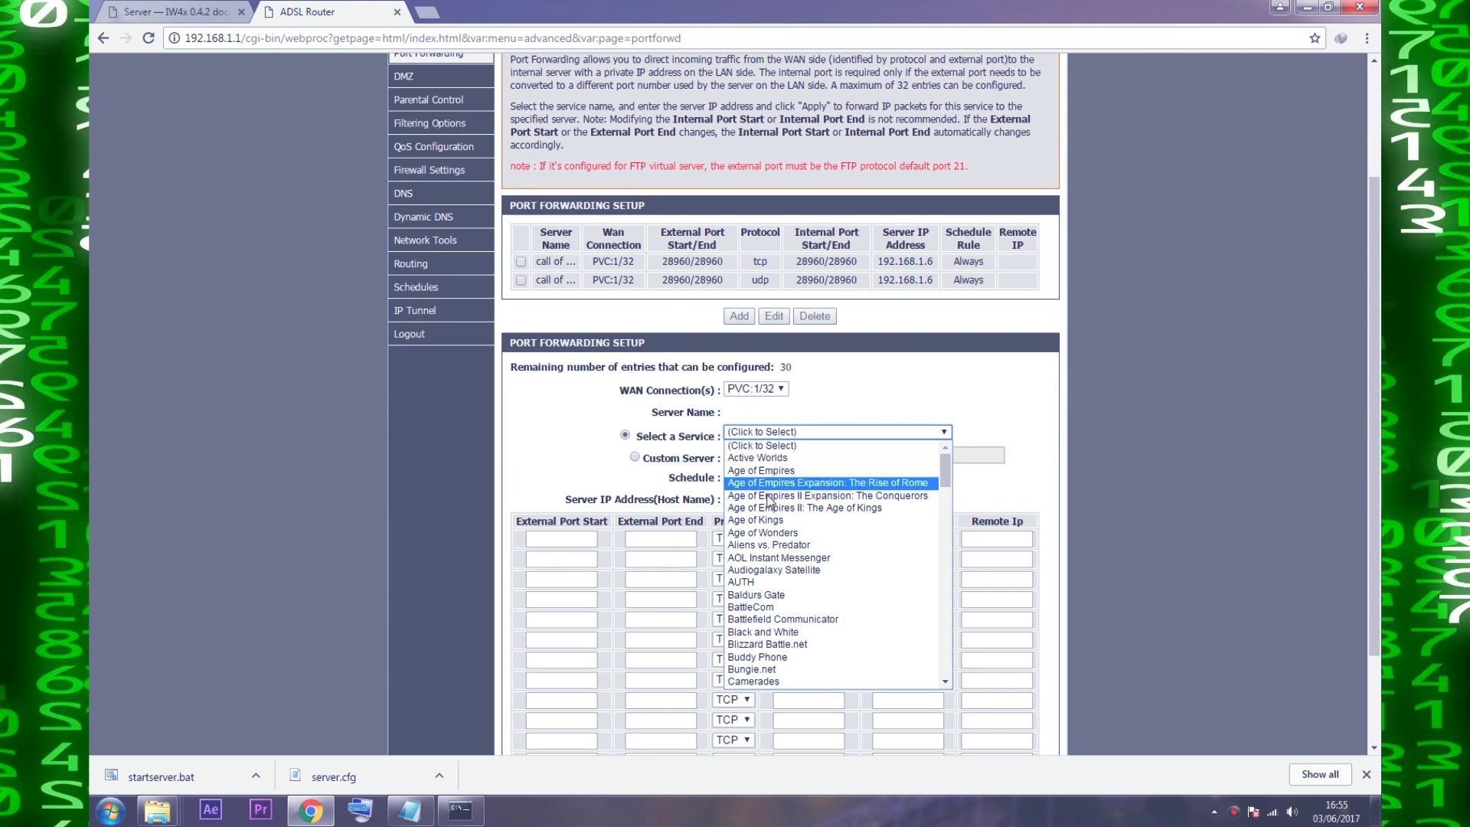
left_click(762, 420)
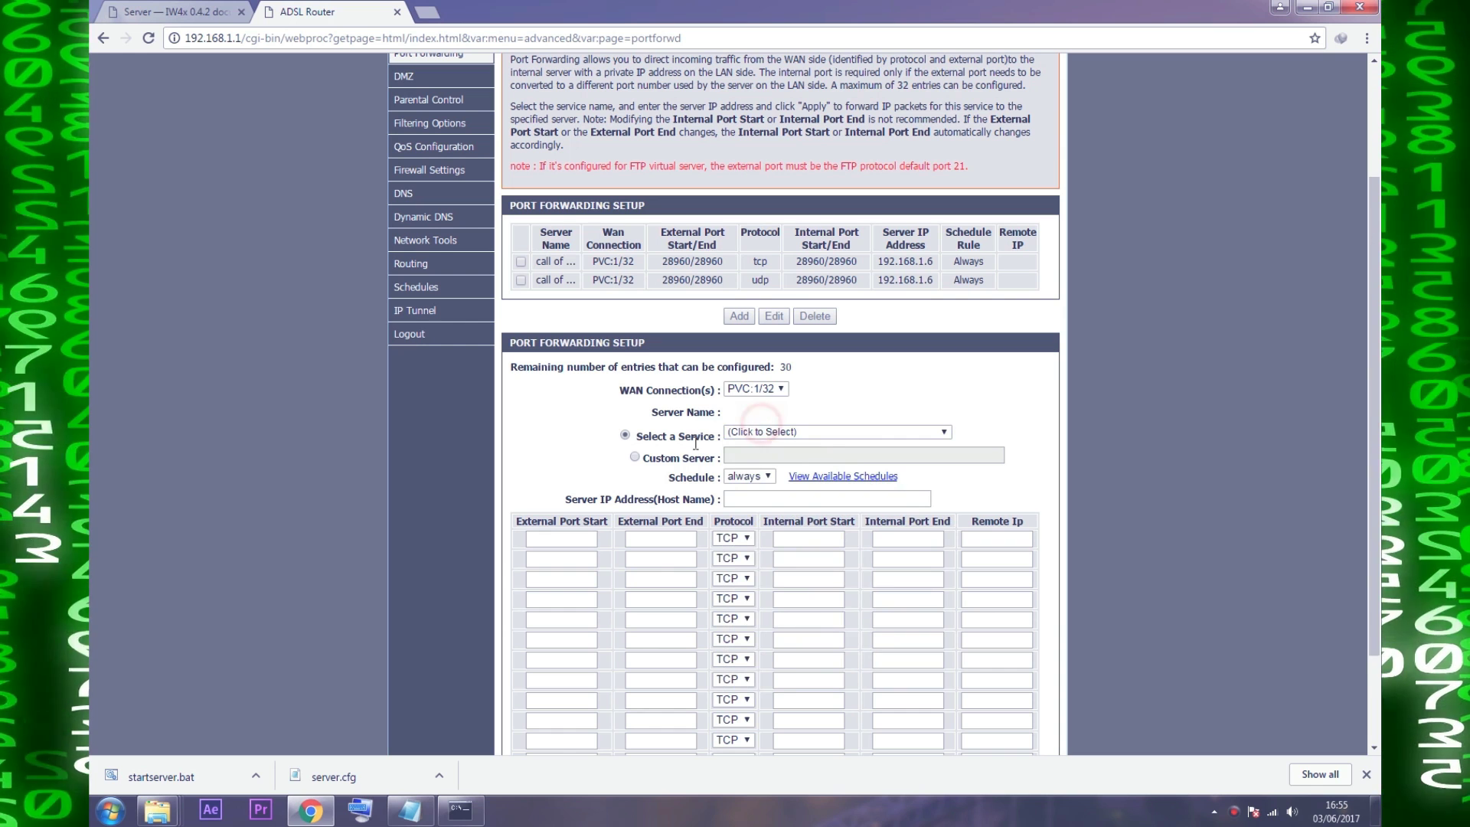
Choose Custom Server for the new port forwarding entry and name it COD MW2.
left_click(635, 457)
left_click(758, 457)
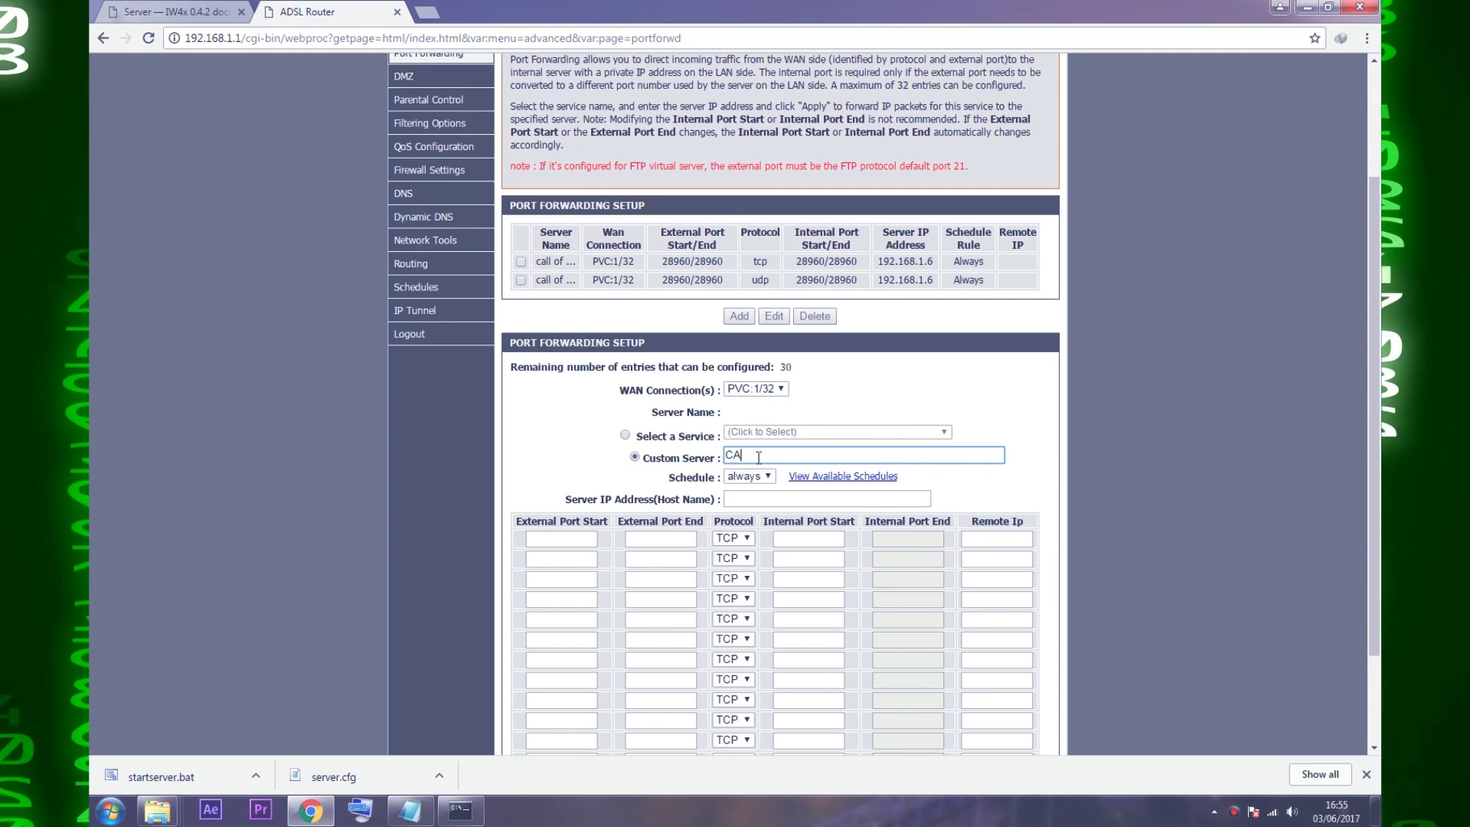
type("CALL OF")
key("BackSpace")
key("BackSpace")
key("BackSpace")
key("BackSpace")
key("BackSpace")
key("BackSpace")
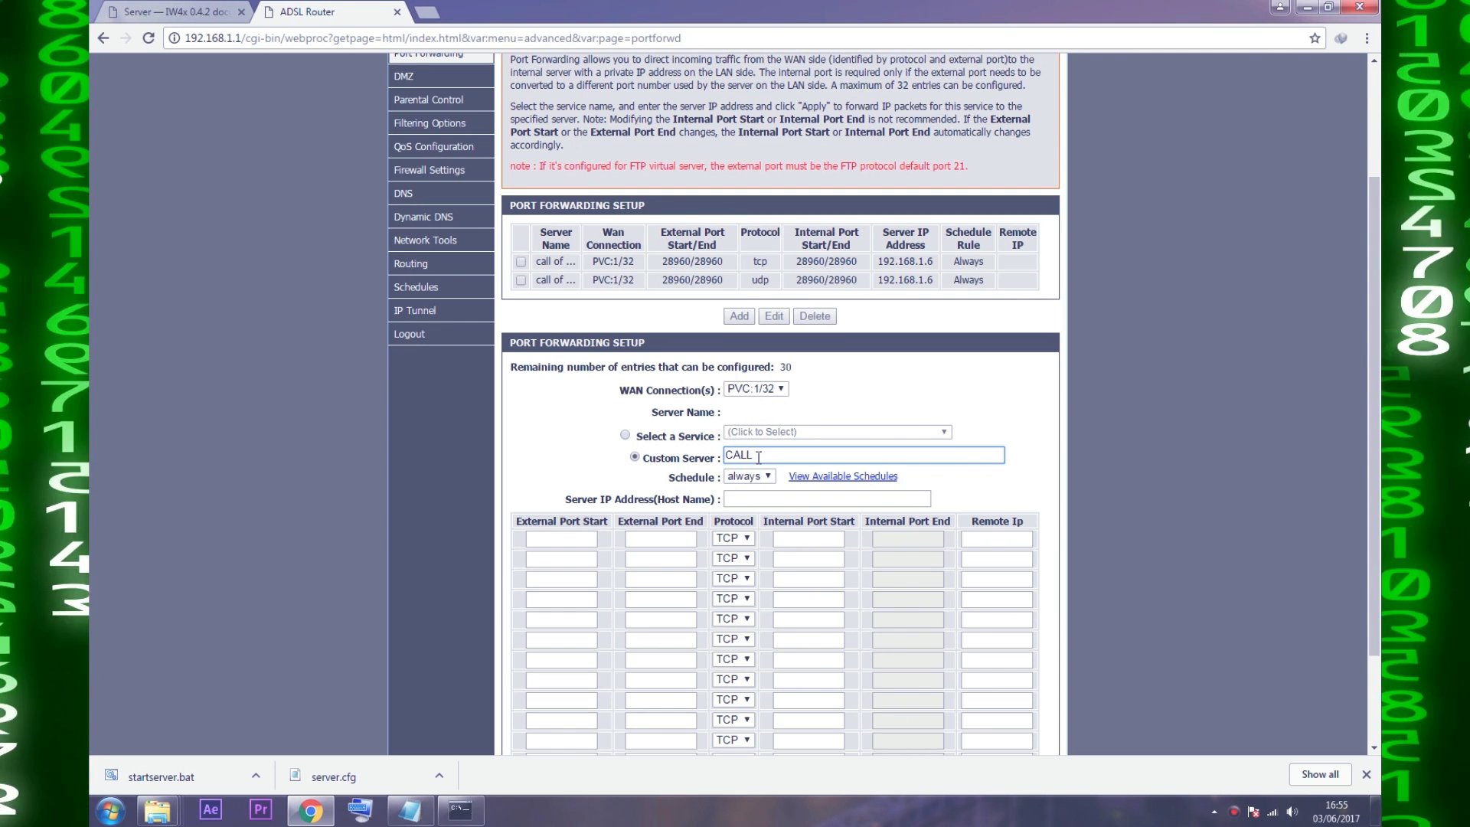
type("OD")
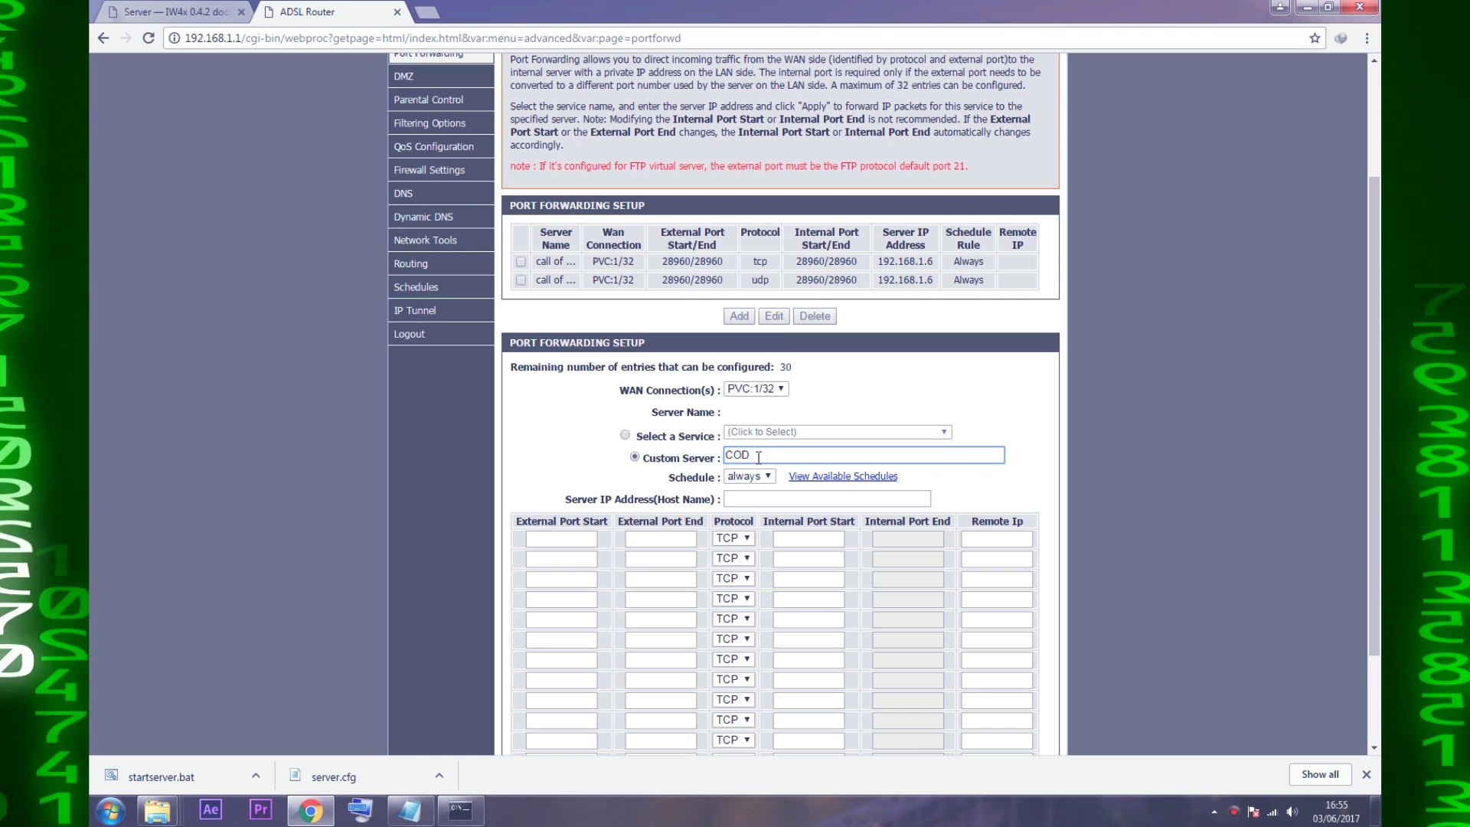
type(" MW2")
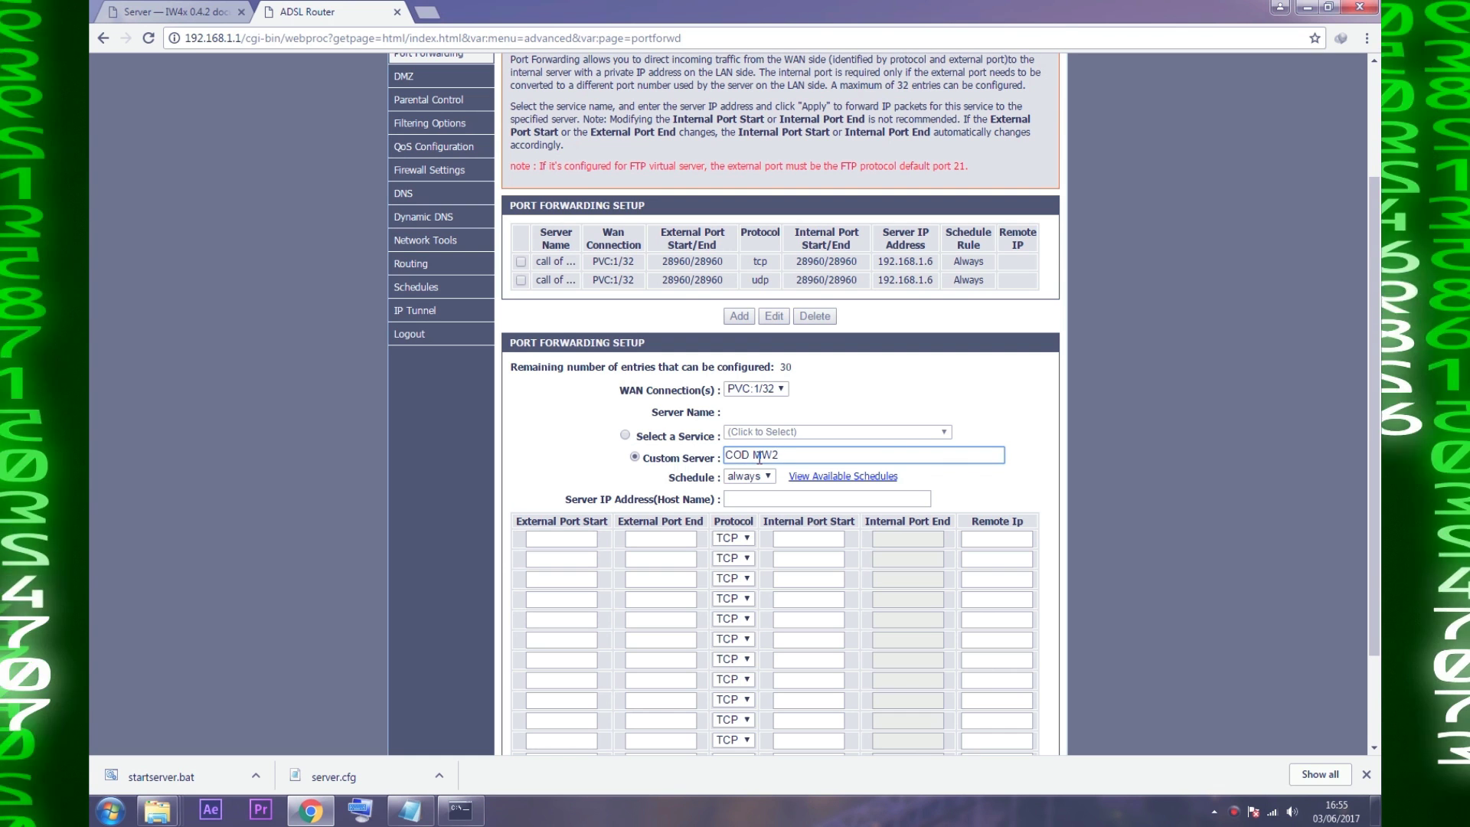
Find the wireless adapter's IPv4 Address line in the Command Prompt output and copy the address 192.168.1.6.
left_click(744, 497)
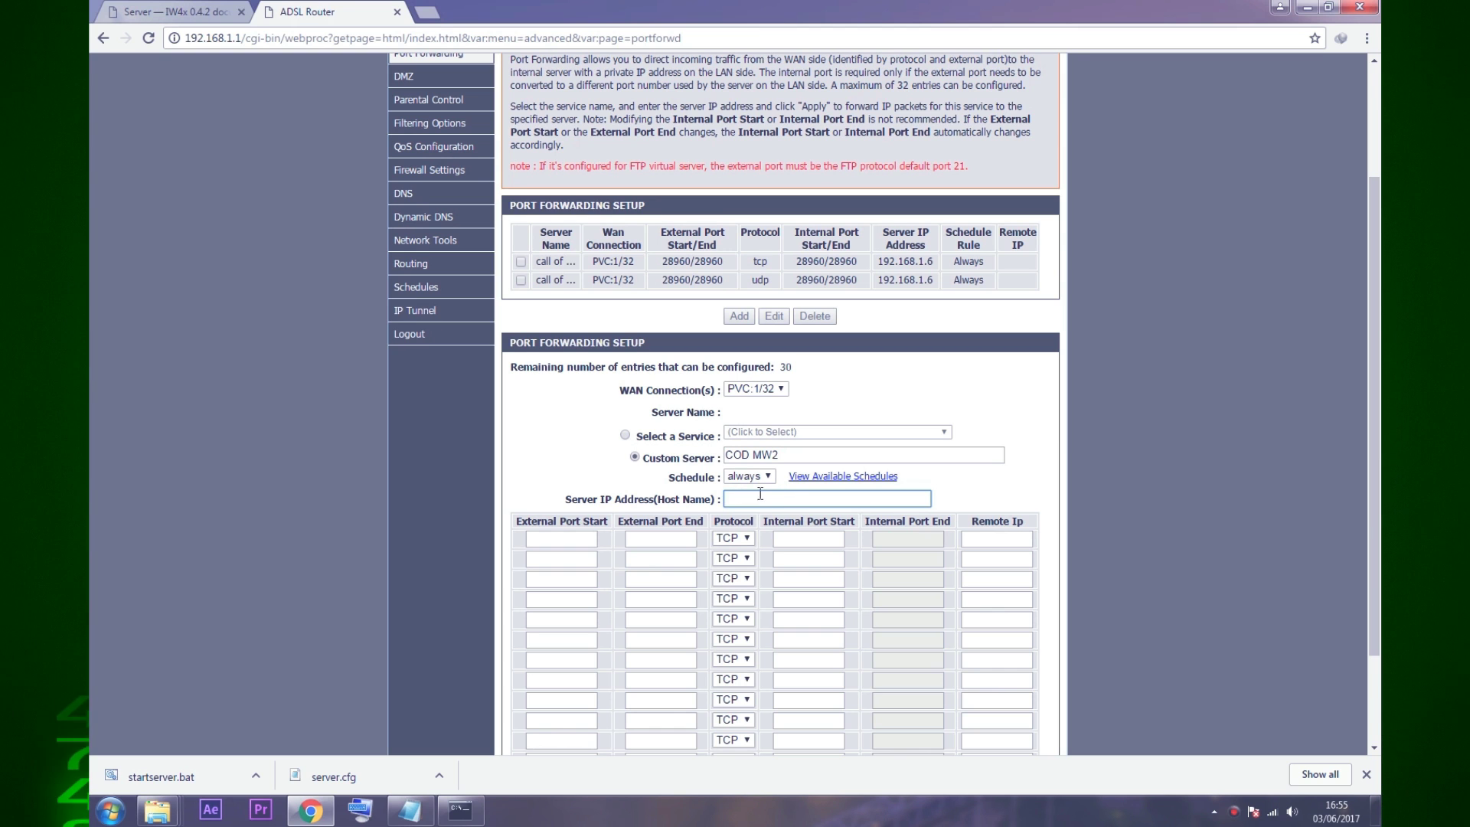
left_click(460, 810)
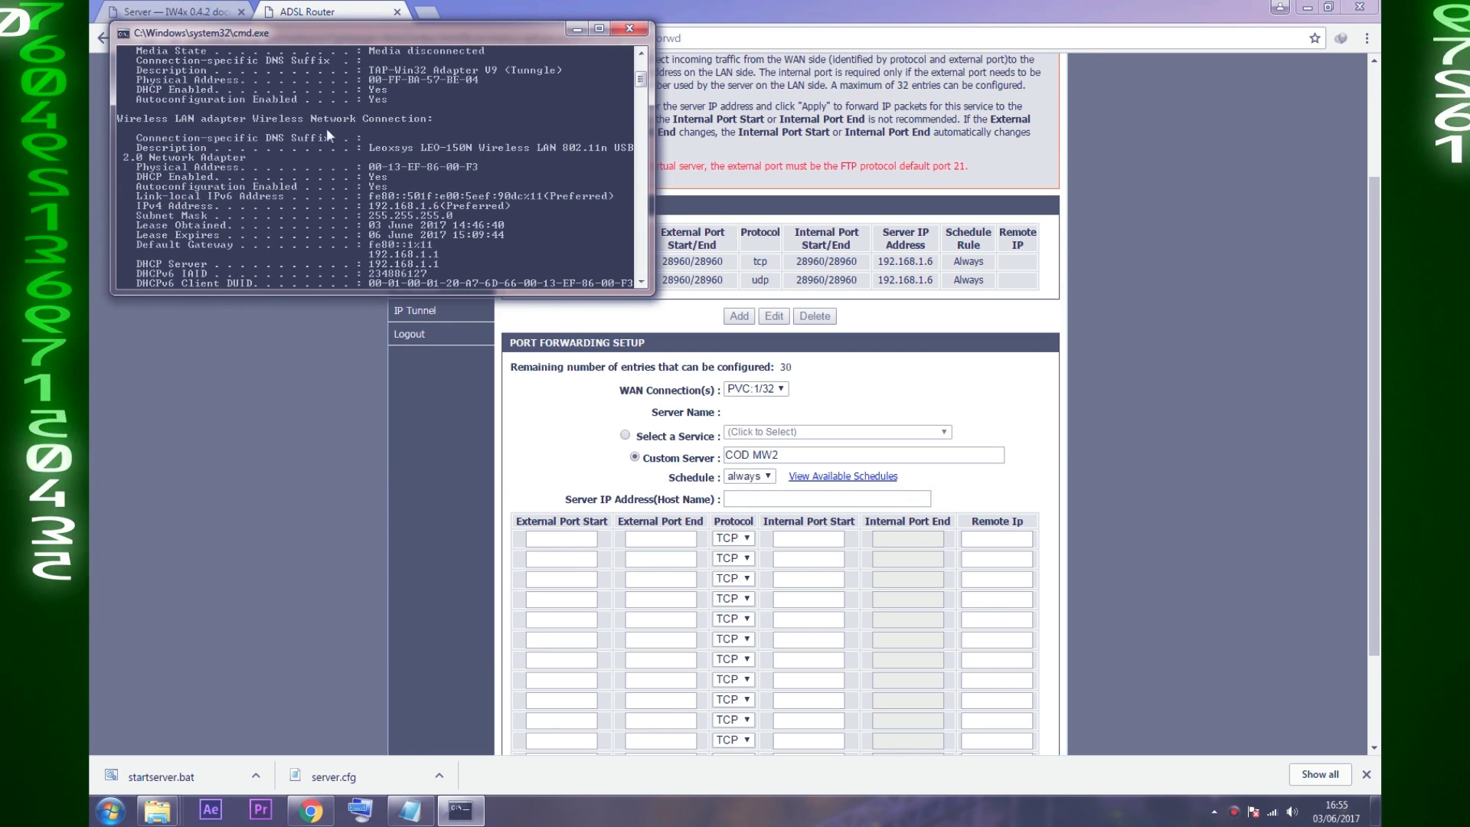
right_click(140, 206)
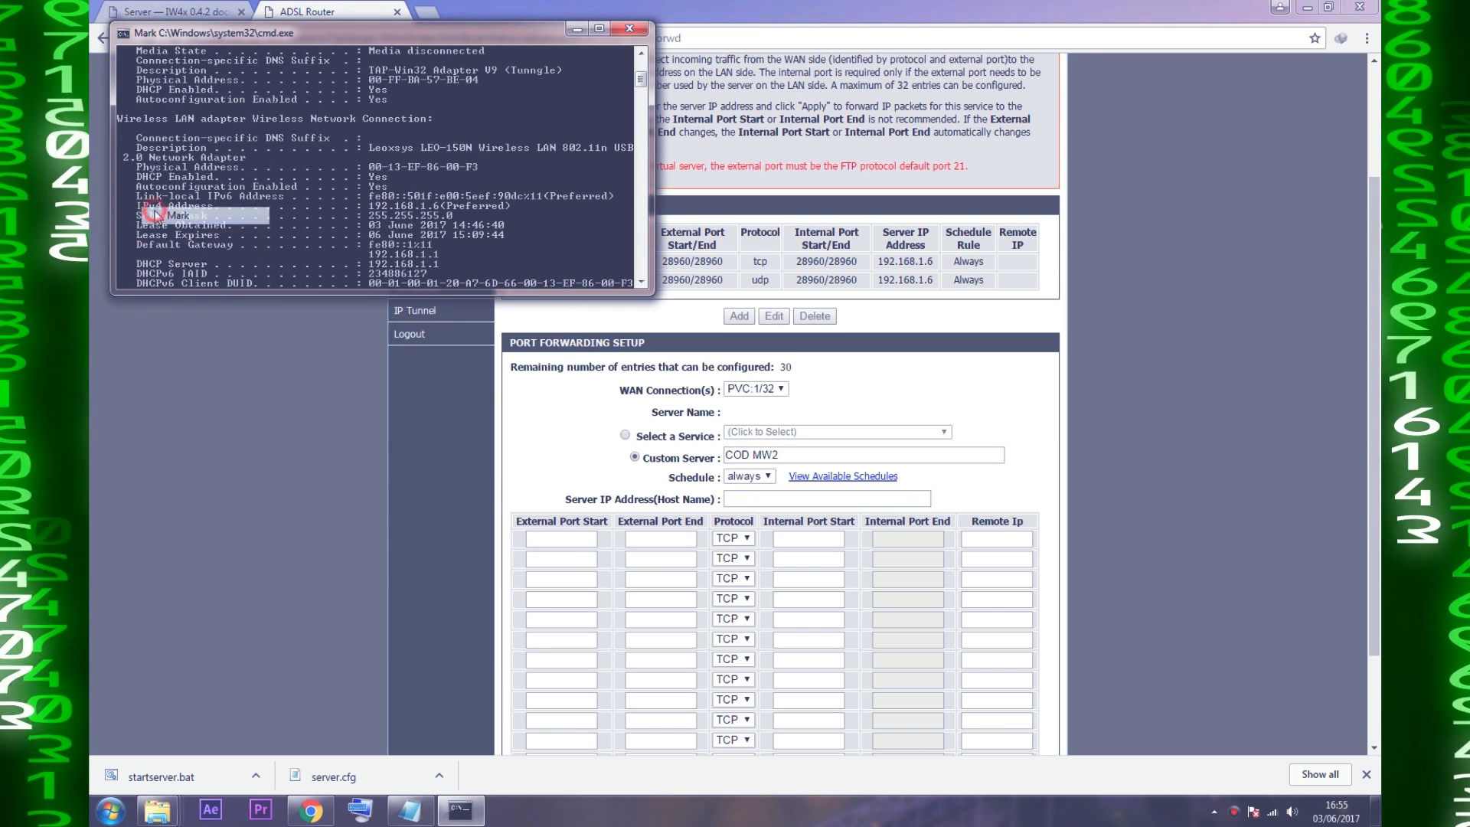
left_click(157, 215)
left_click_drag(137, 205, 213, 206)
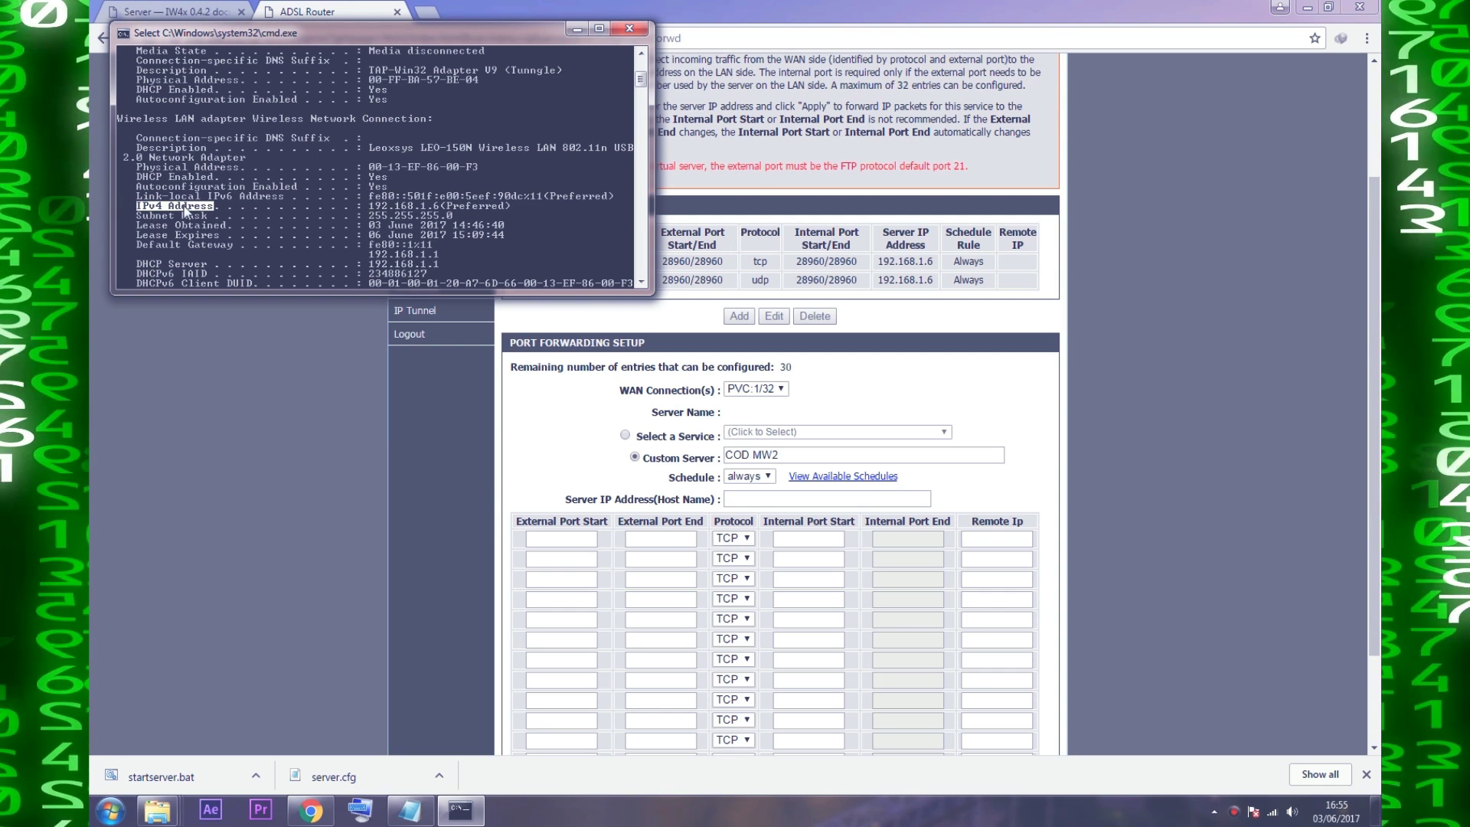
left_click(373, 206)
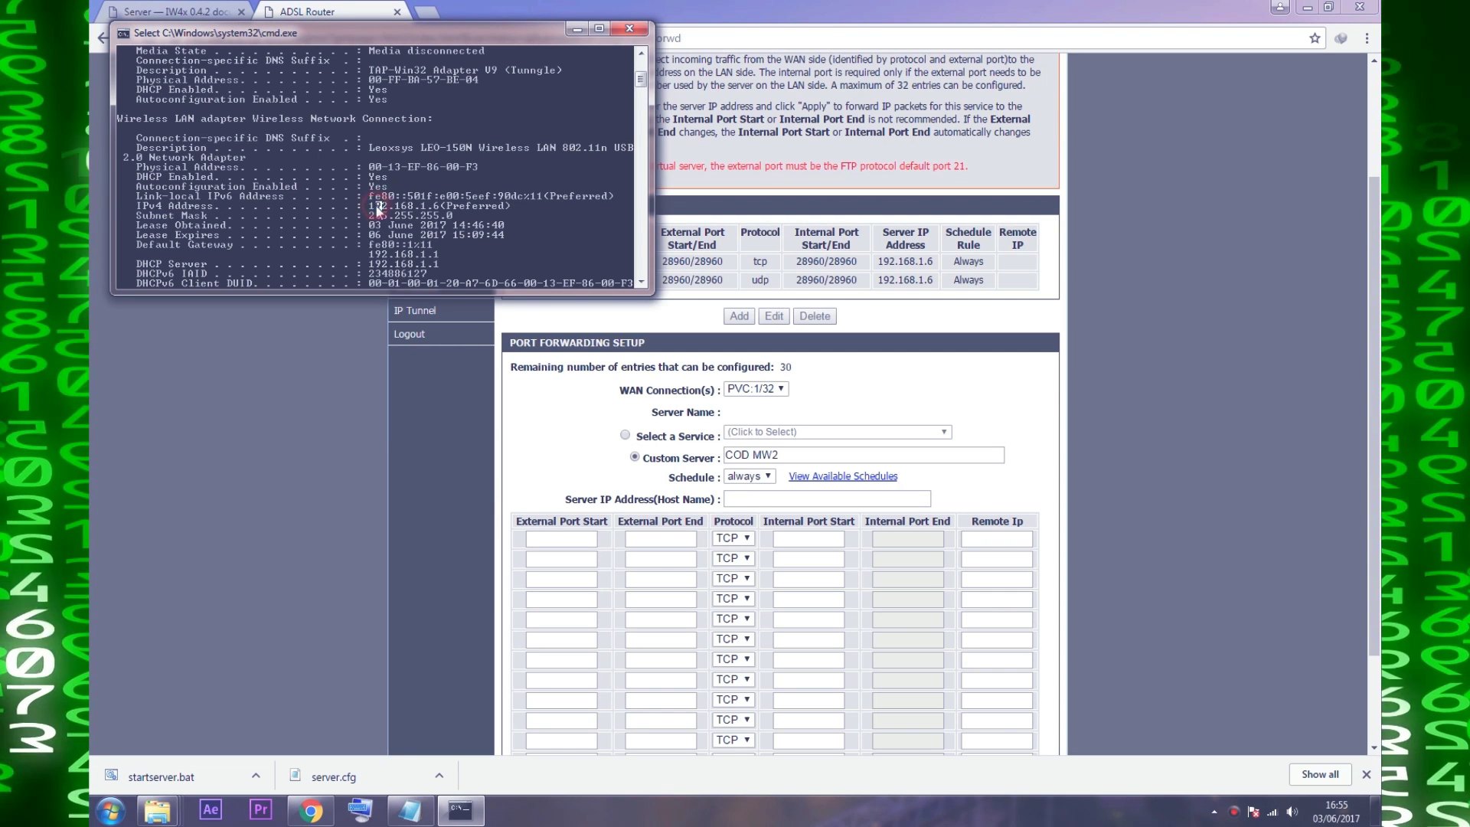
right_click(375, 205)
left_click(381, 214)
left_click_drag(371, 206, 441, 207)
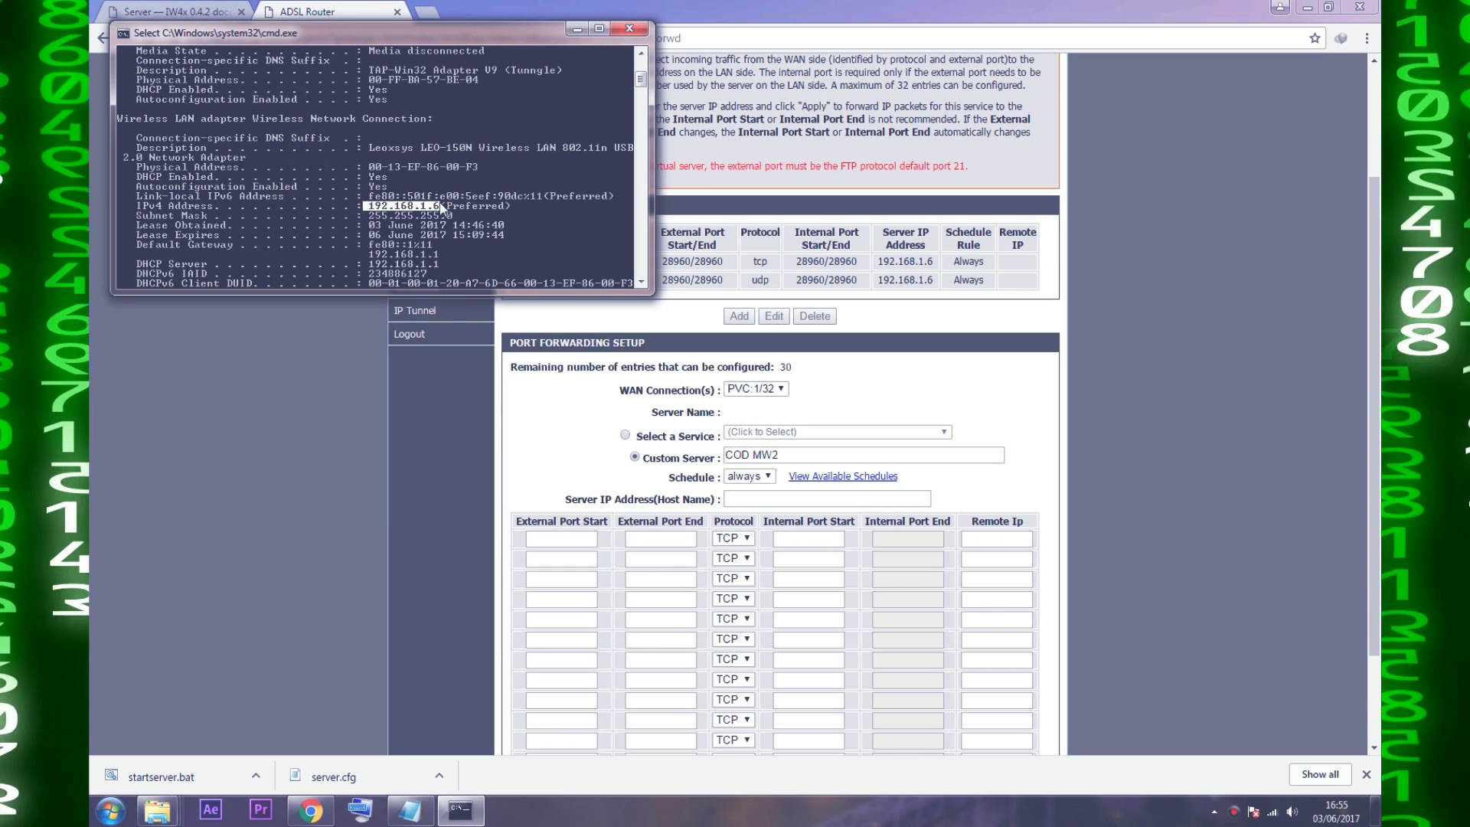
key("Return")
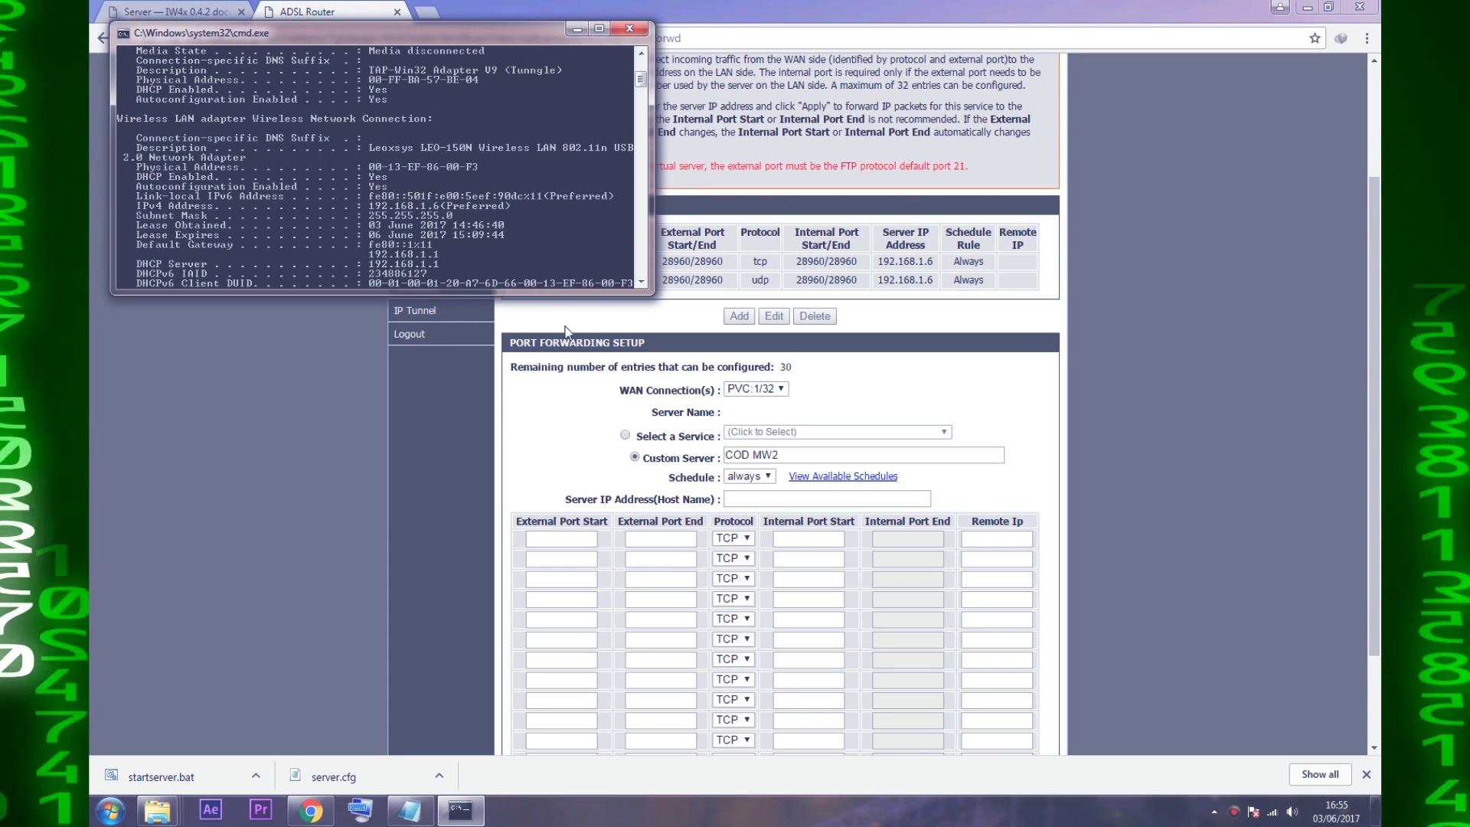
Set the entry's Server IP Address to 192.168.1.6 and check it against the Command Prompt output.
left_click(739, 499)
right_click(743, 502)
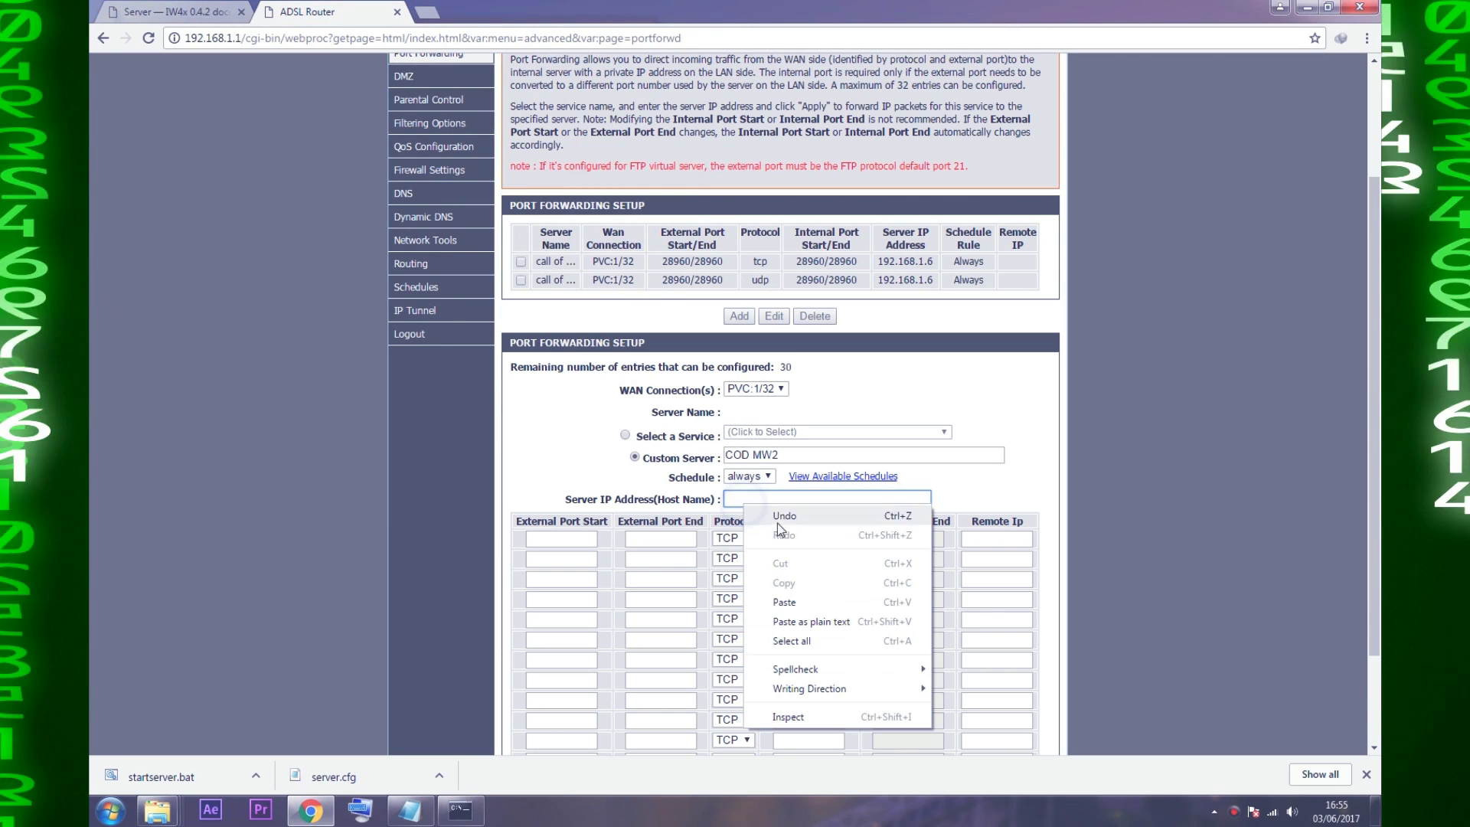
left_click(783, 602)
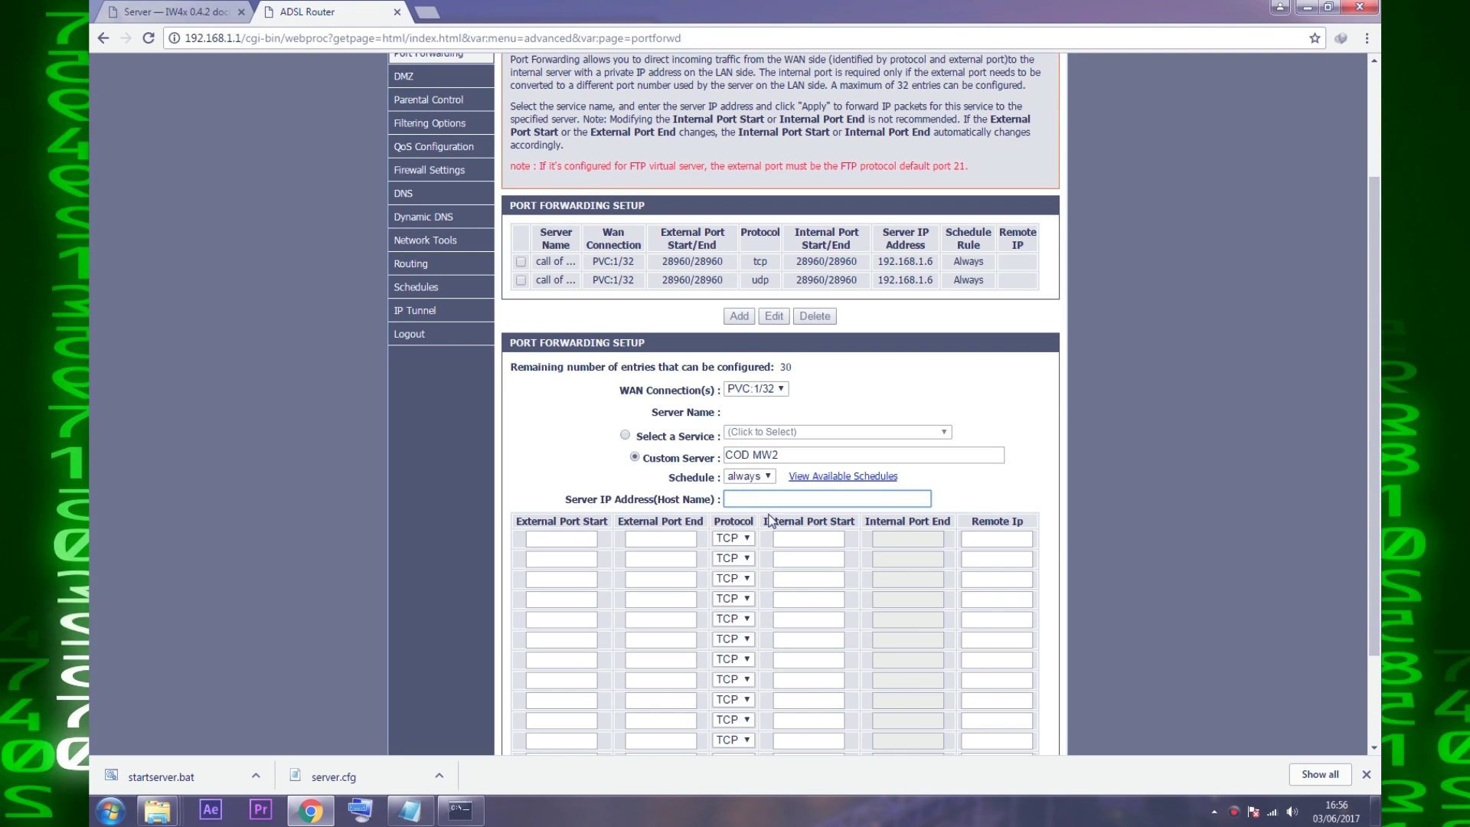
type("192.168.1.6")
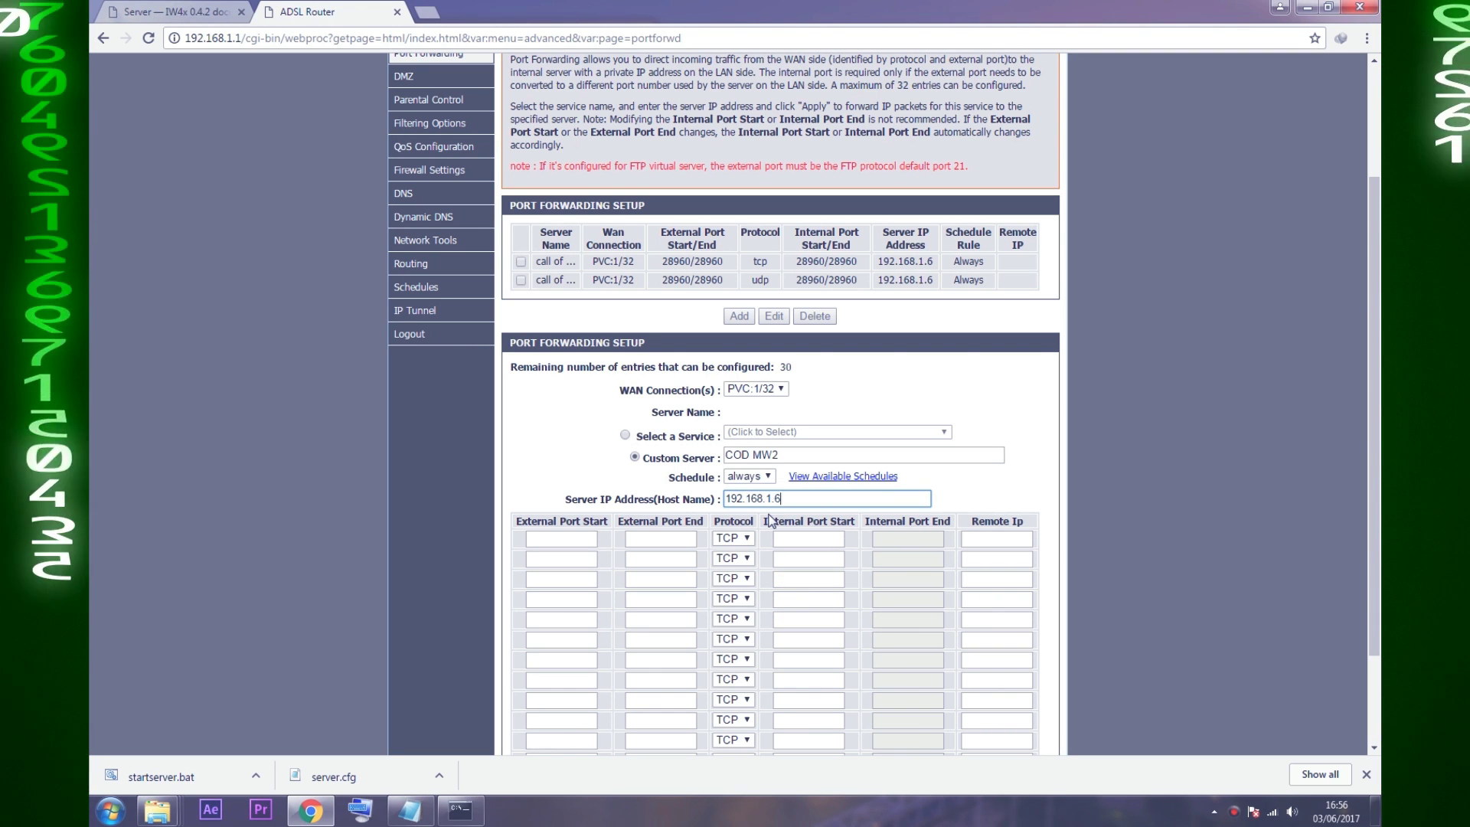
left_click_drag(809, 507, 724, 499)
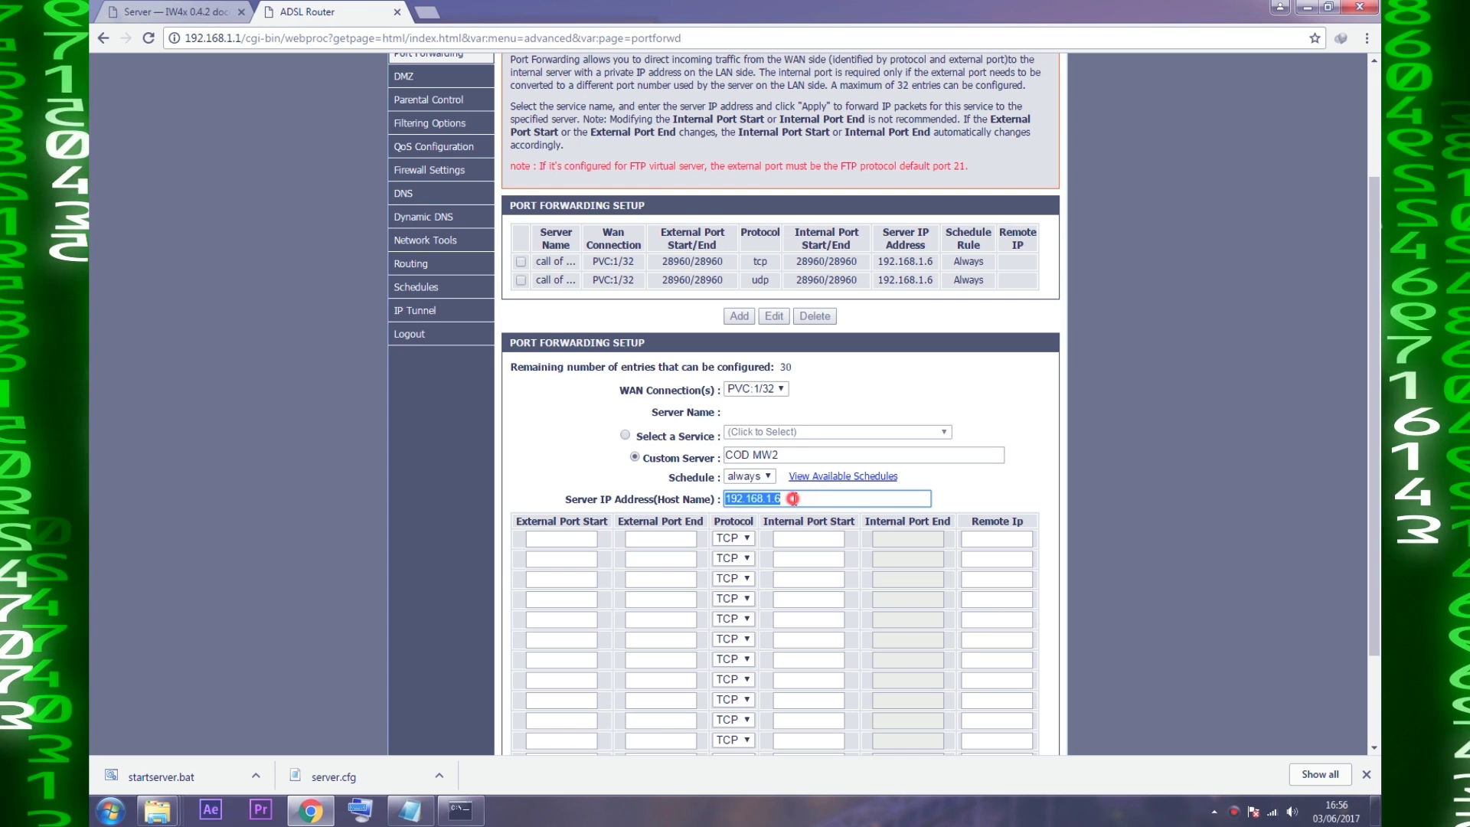
left_click(774, 497)
left_click(460, 812)
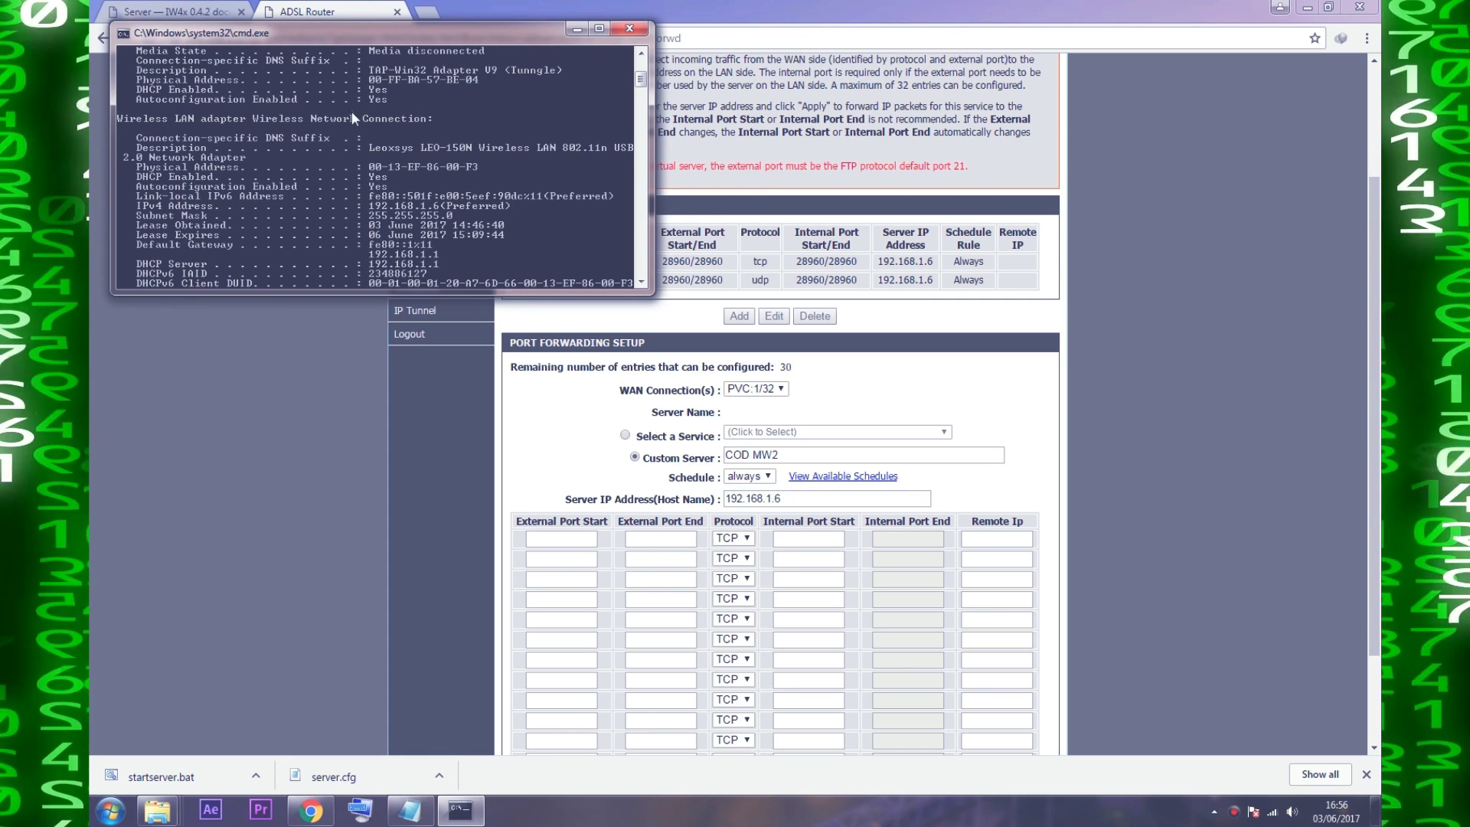
left_click(580, 28)
Fill the first port row with external port start and end 28960, using TCP.
scroll(555, 421, "down", 2)
left_click(558, 415)
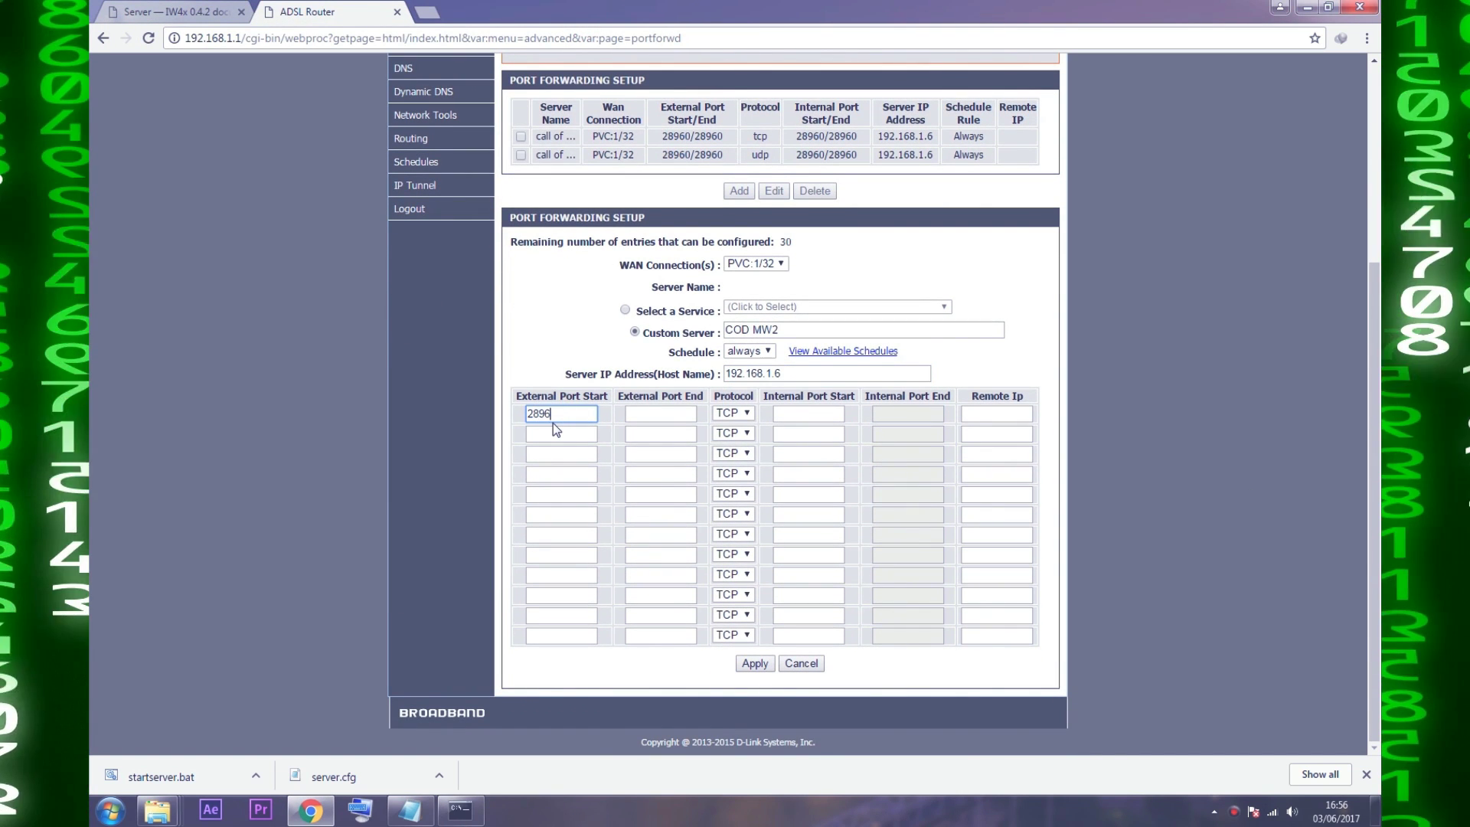
key("Tab")
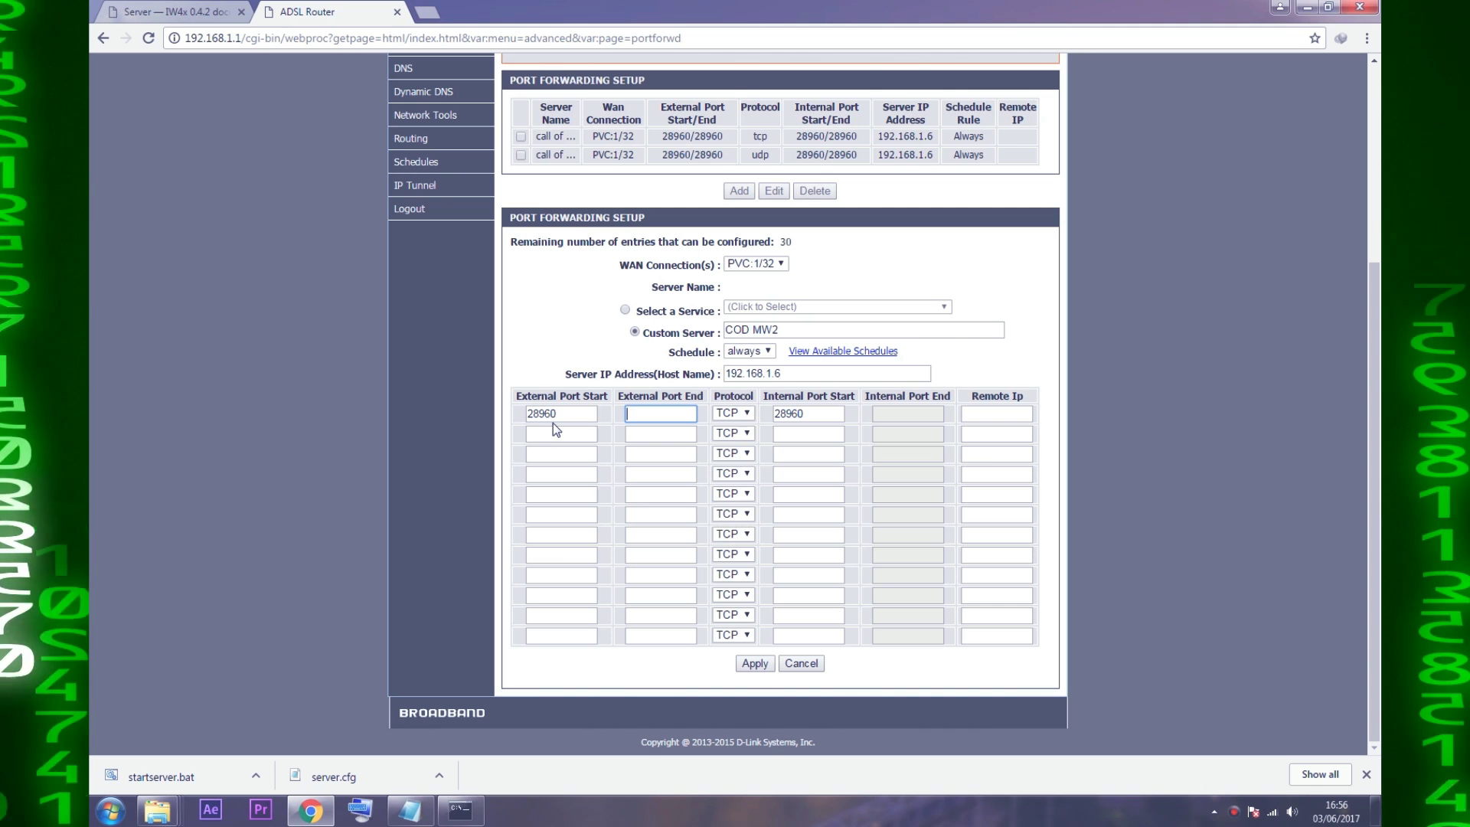
type("28960")
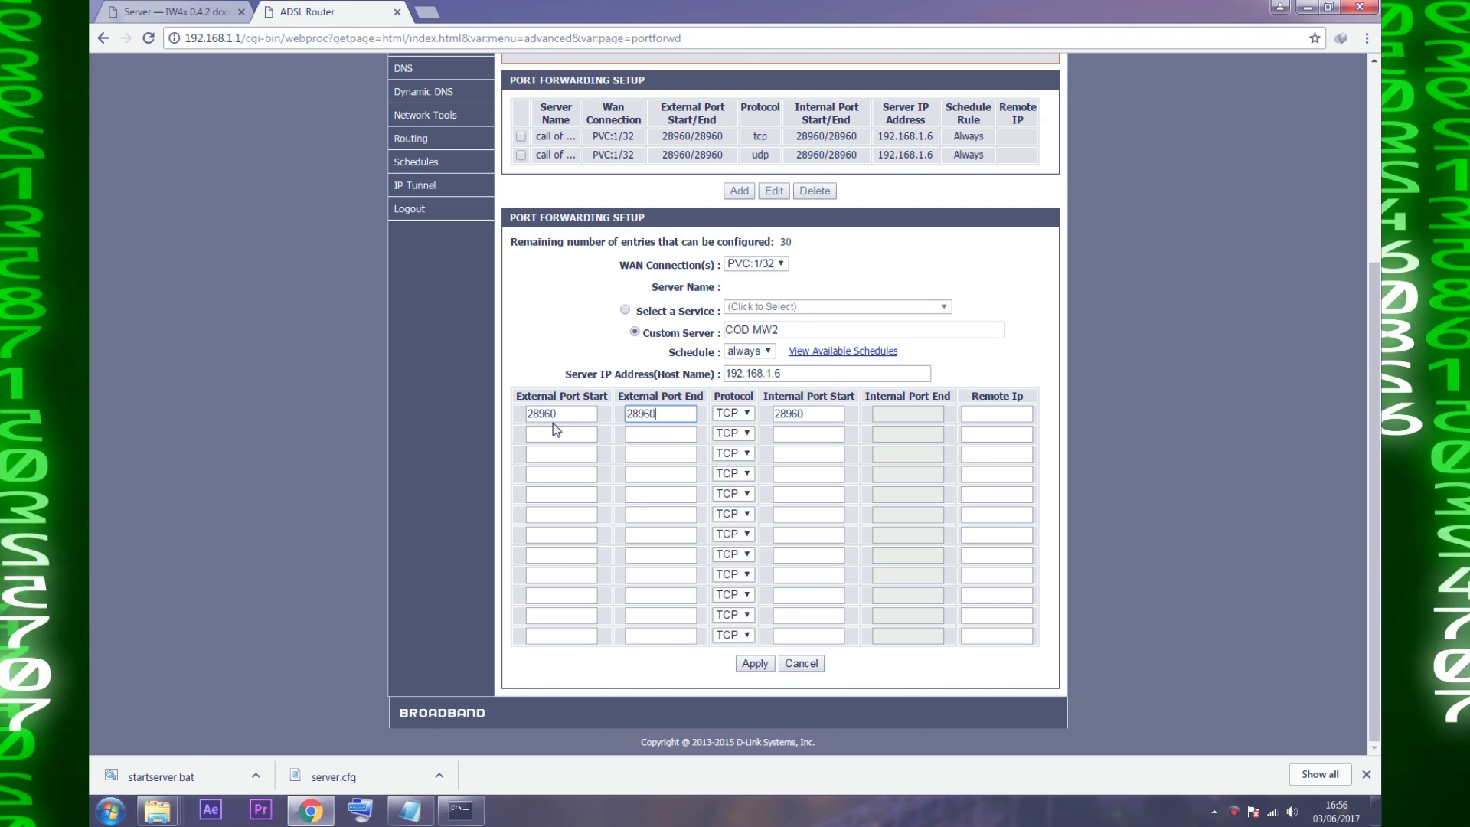
Fill the second port row with external port start and end 28960 and set its protocol to UDP.
left_click(545, 440)
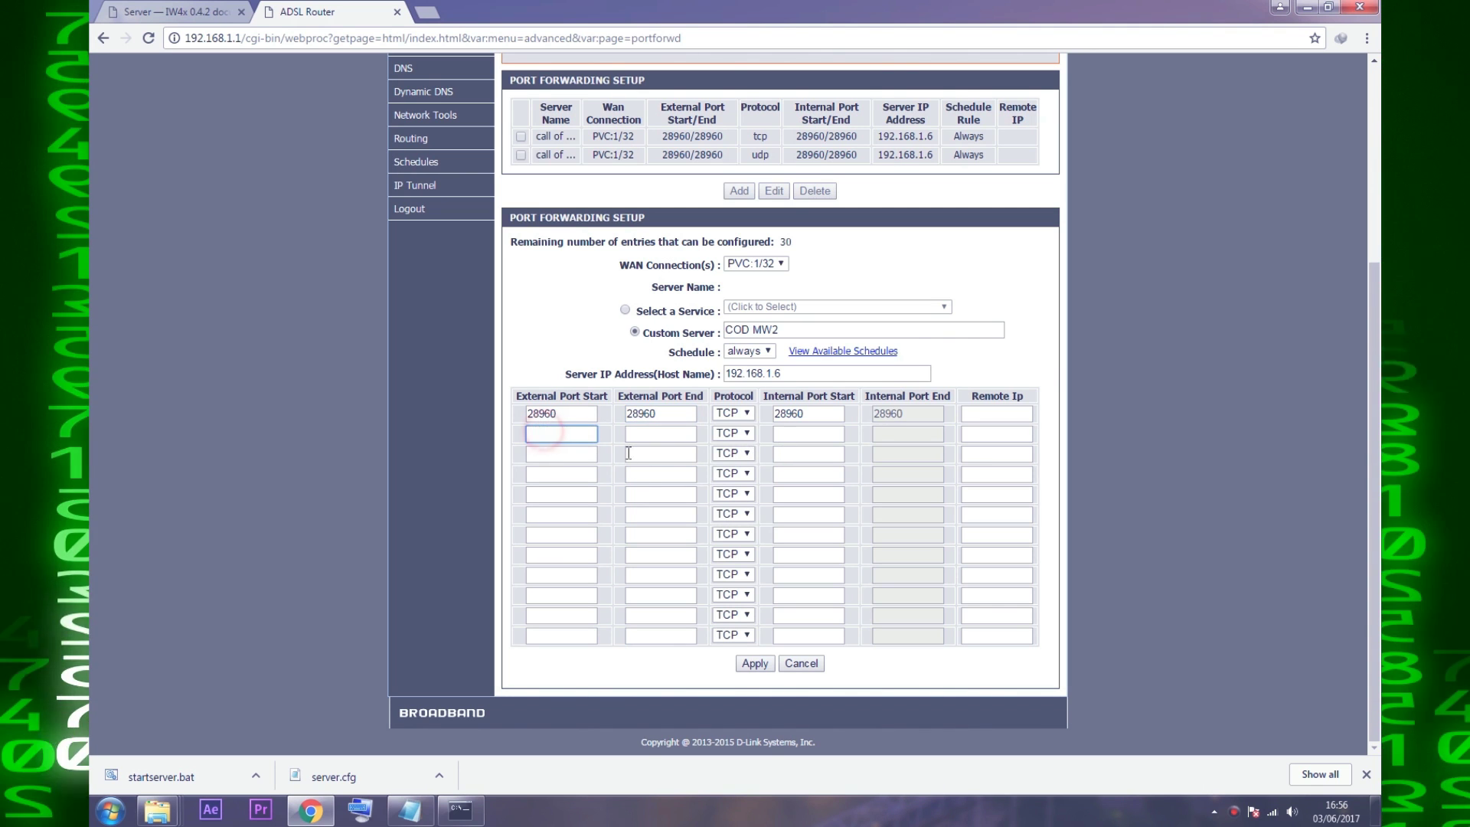
type("28960")
key("Tab")
type("2")
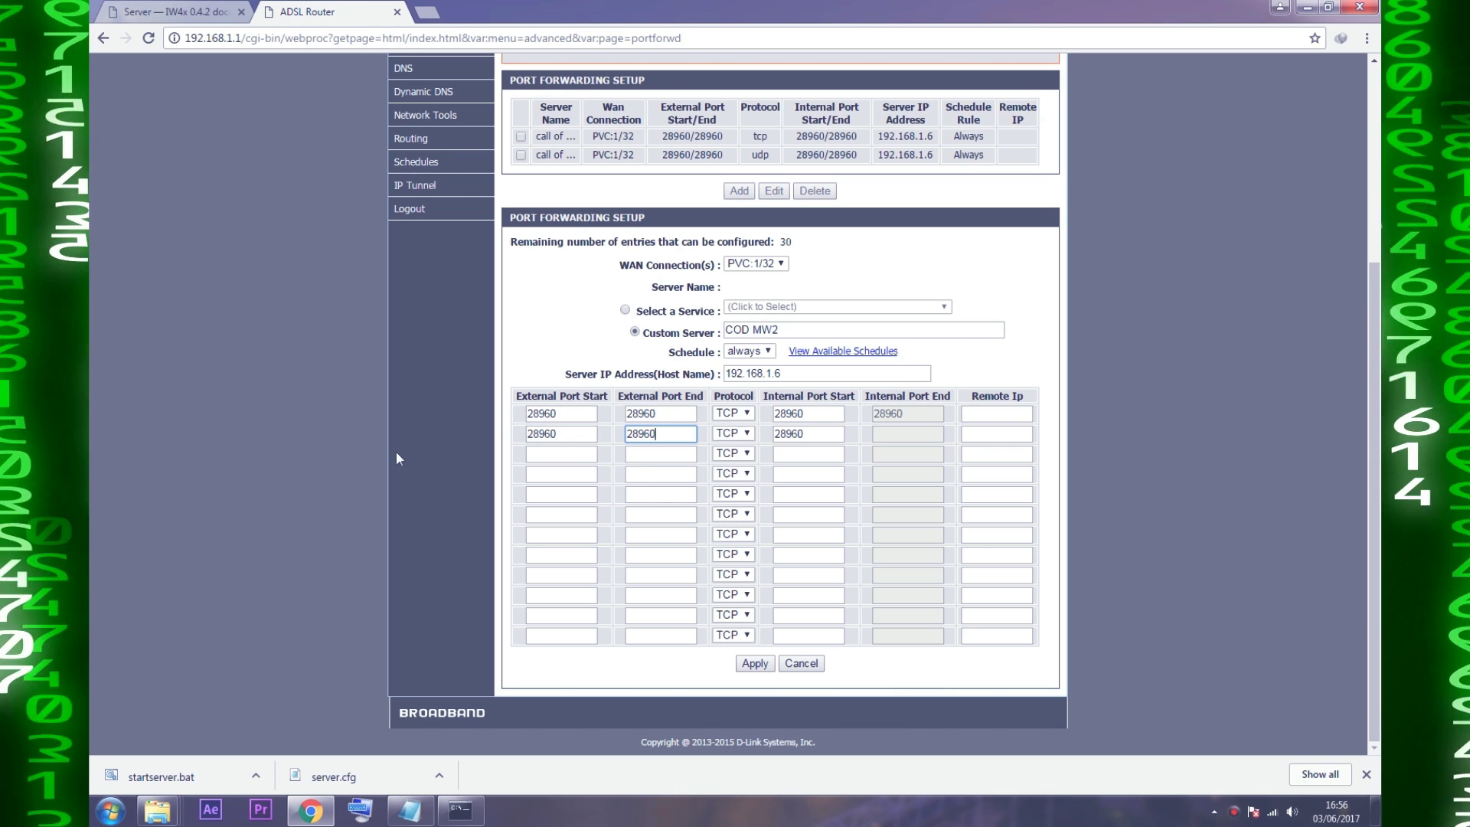
type("8960")
left_click(747, 436)
left_click(758, 458)
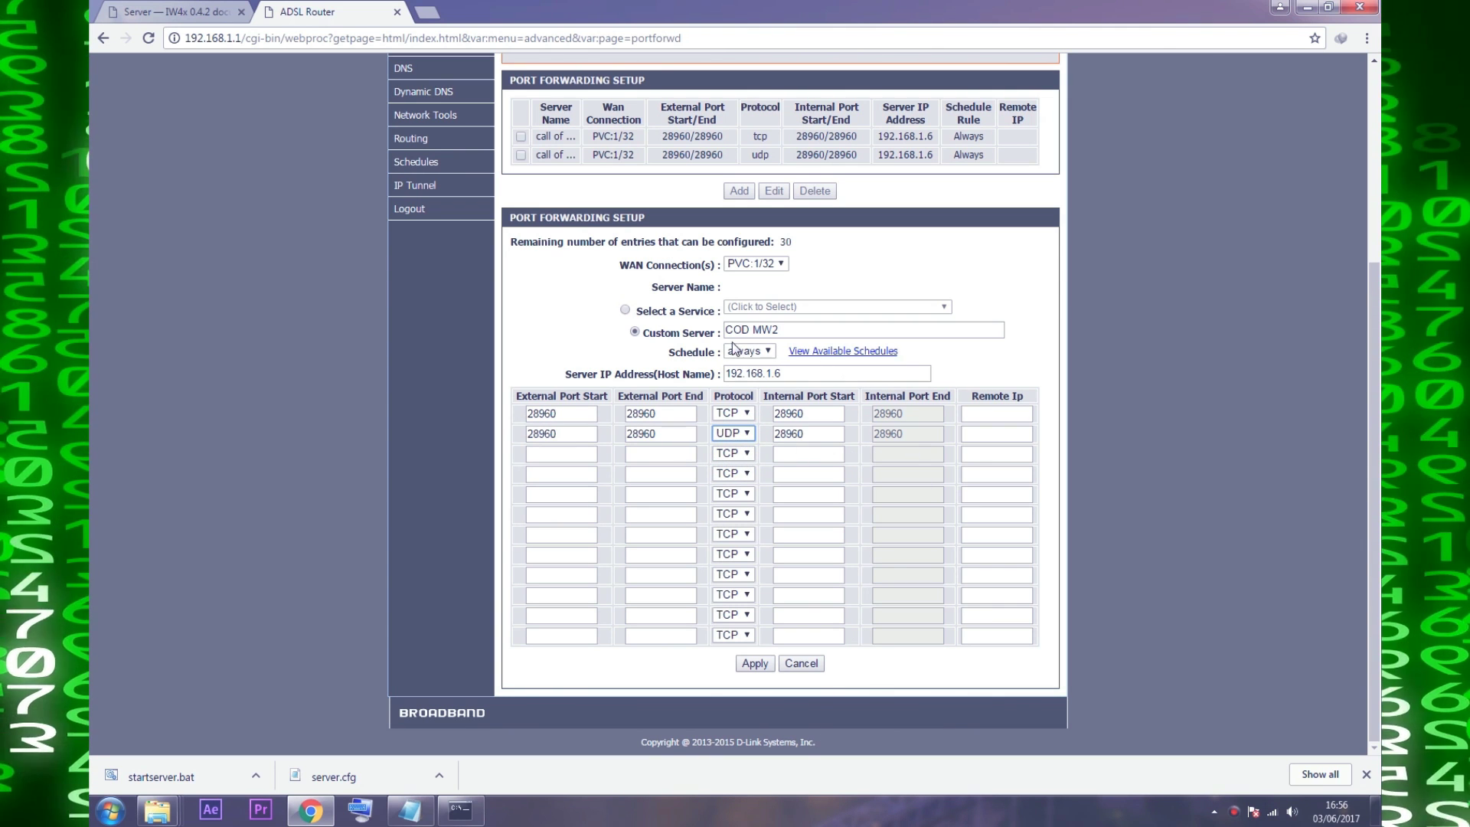
Compare the filled-in form with the existing forwarding entries and cancel the new COD MW2 entry.
left_click(742, 668)
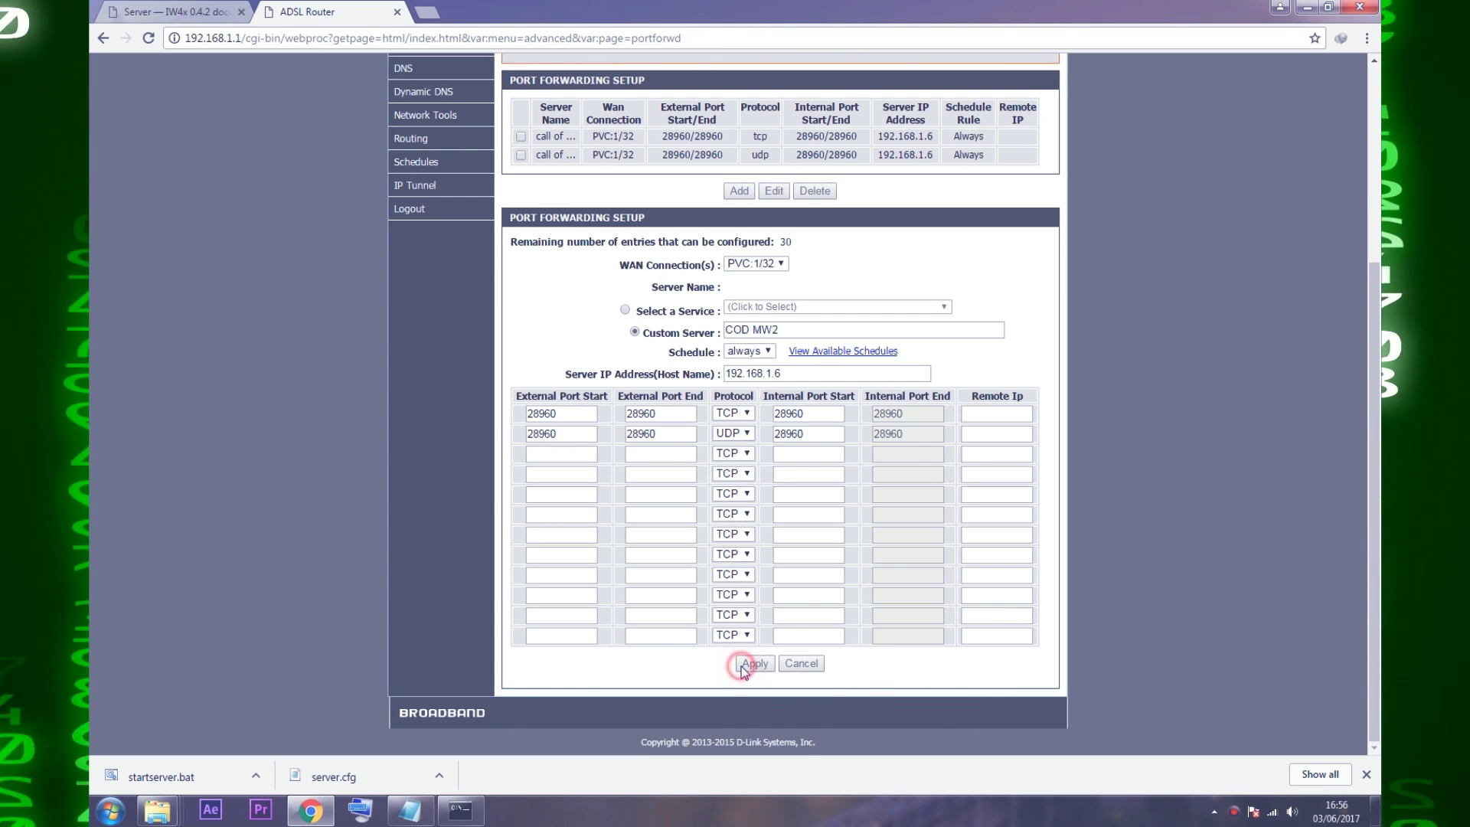
left_click(856, 146)
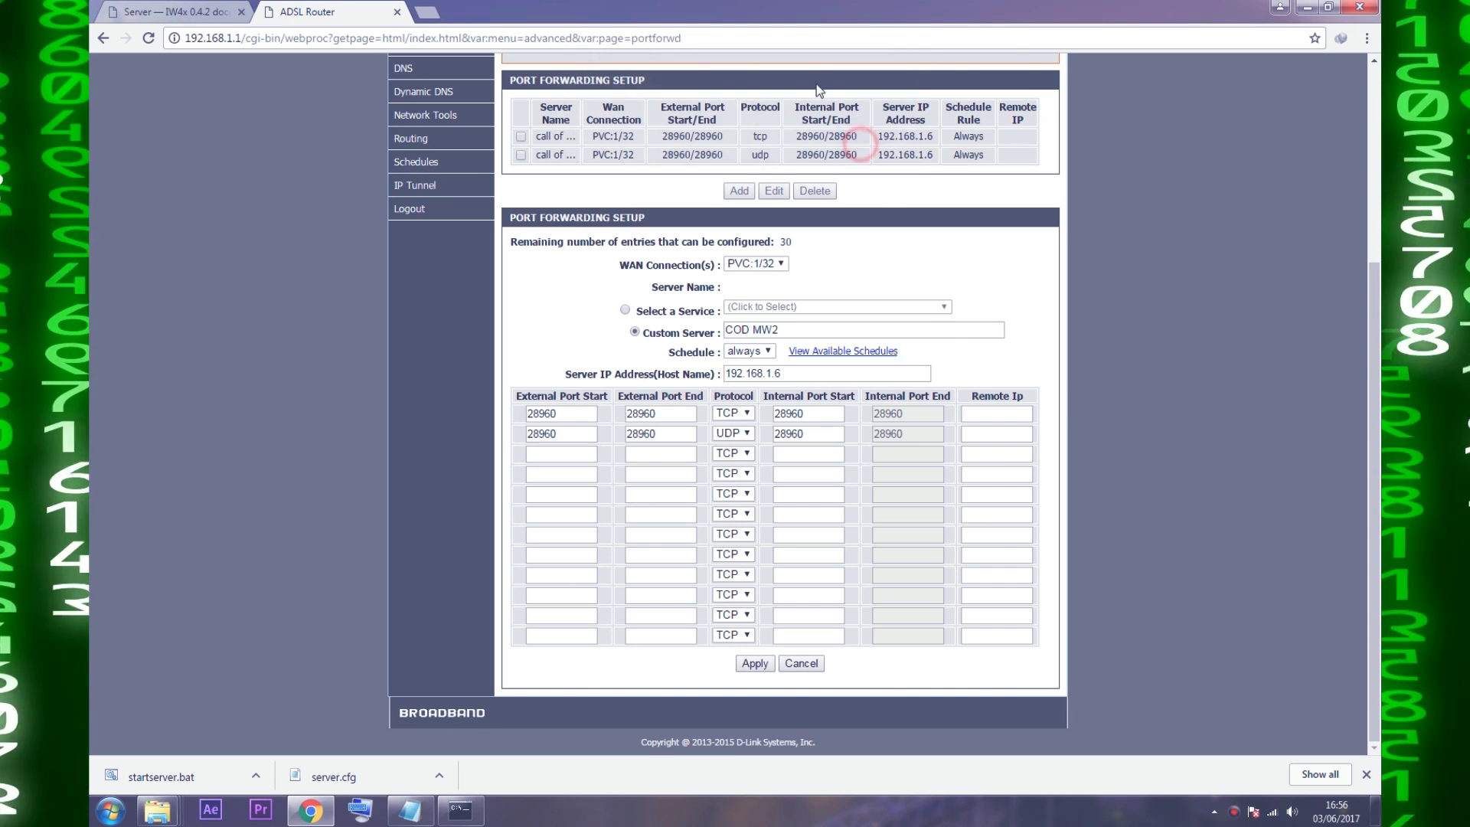
scroll(530, 659, "up", 4)
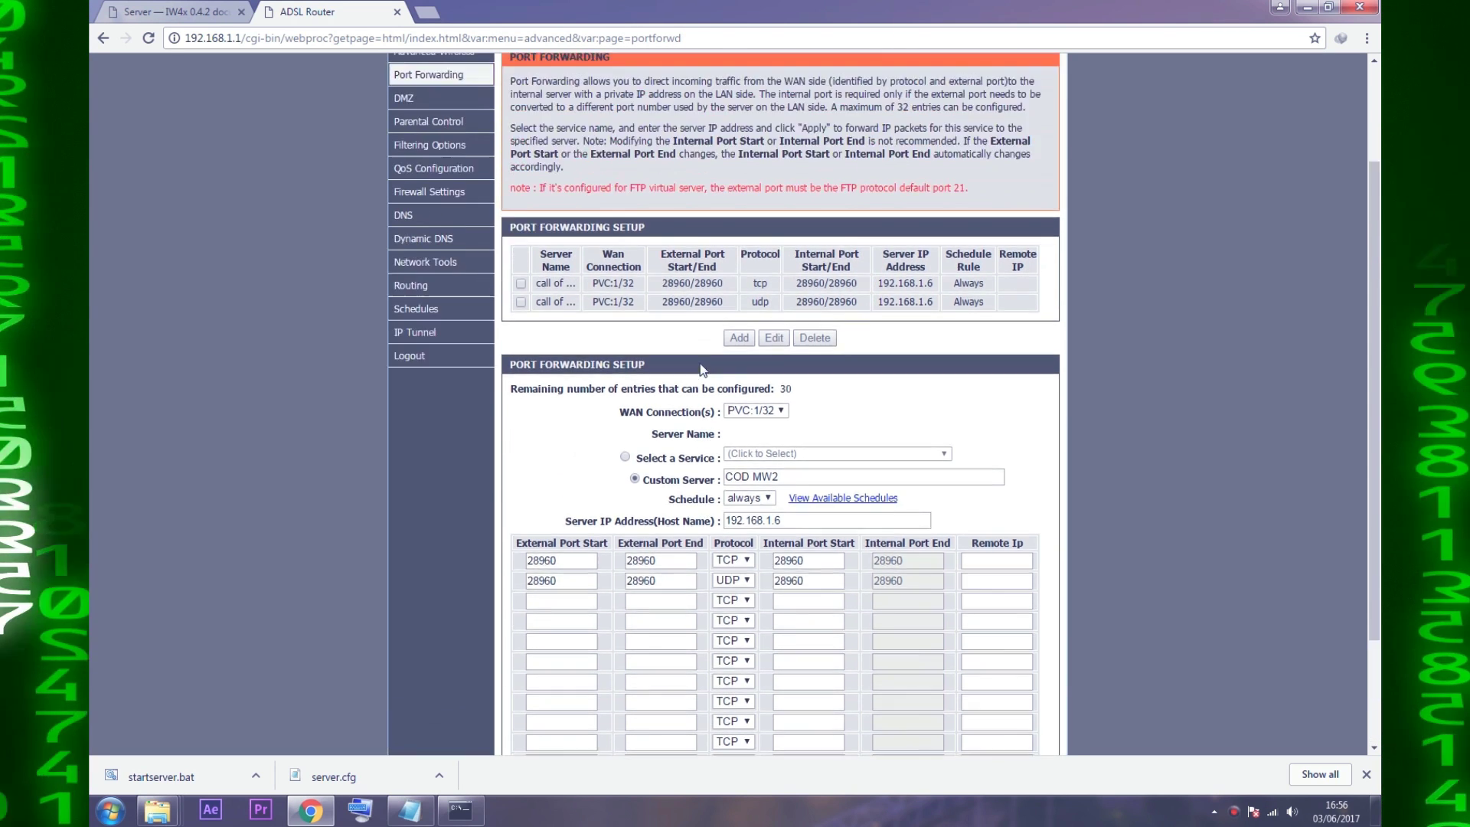
scroll(760, 640, "down", 3)
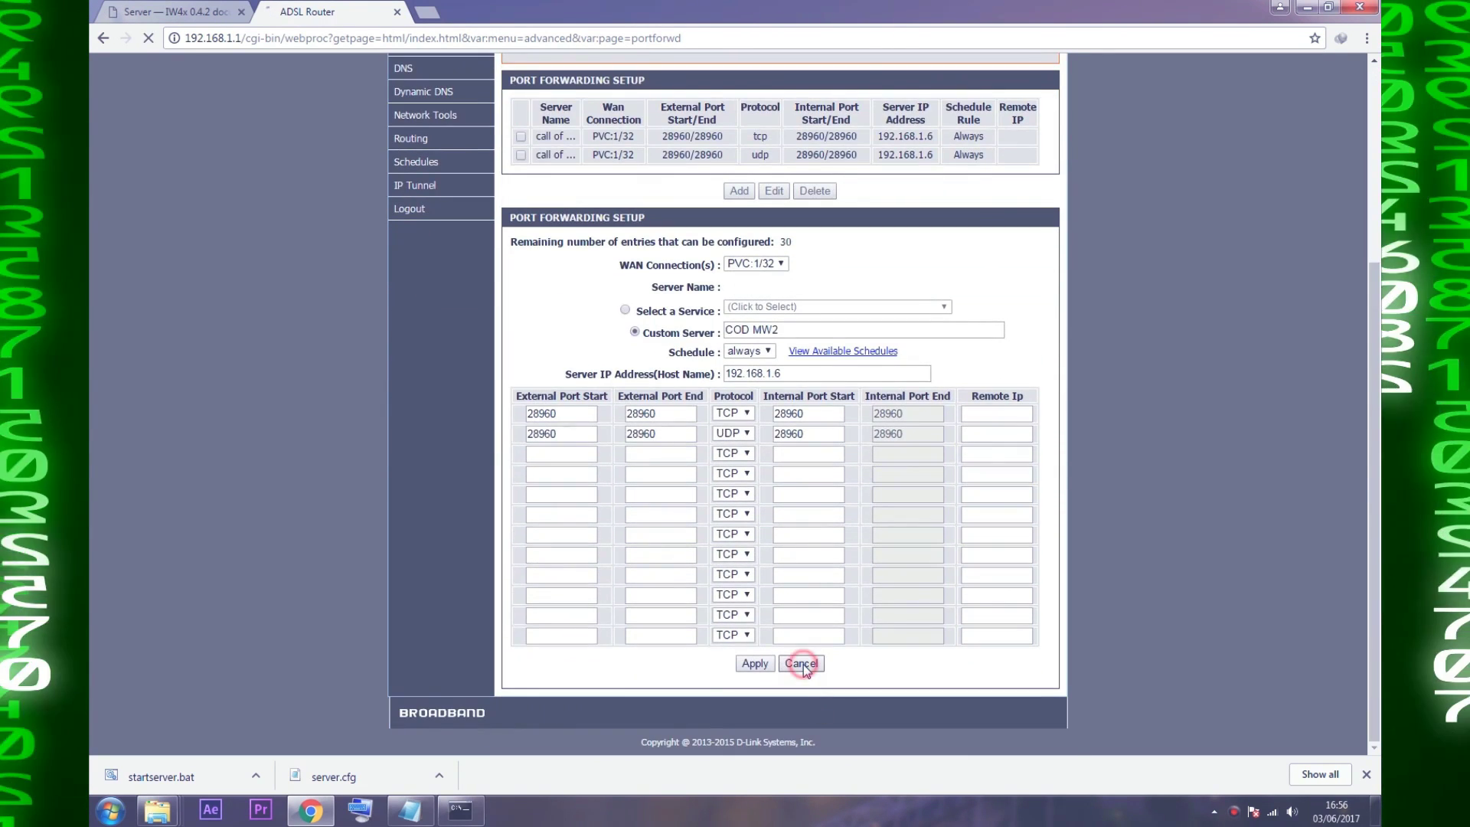
left_click(800, 752)
Tick the existing TCP and UDP forwarding entries and review their protocols and external ports.
left_click(526, 423)
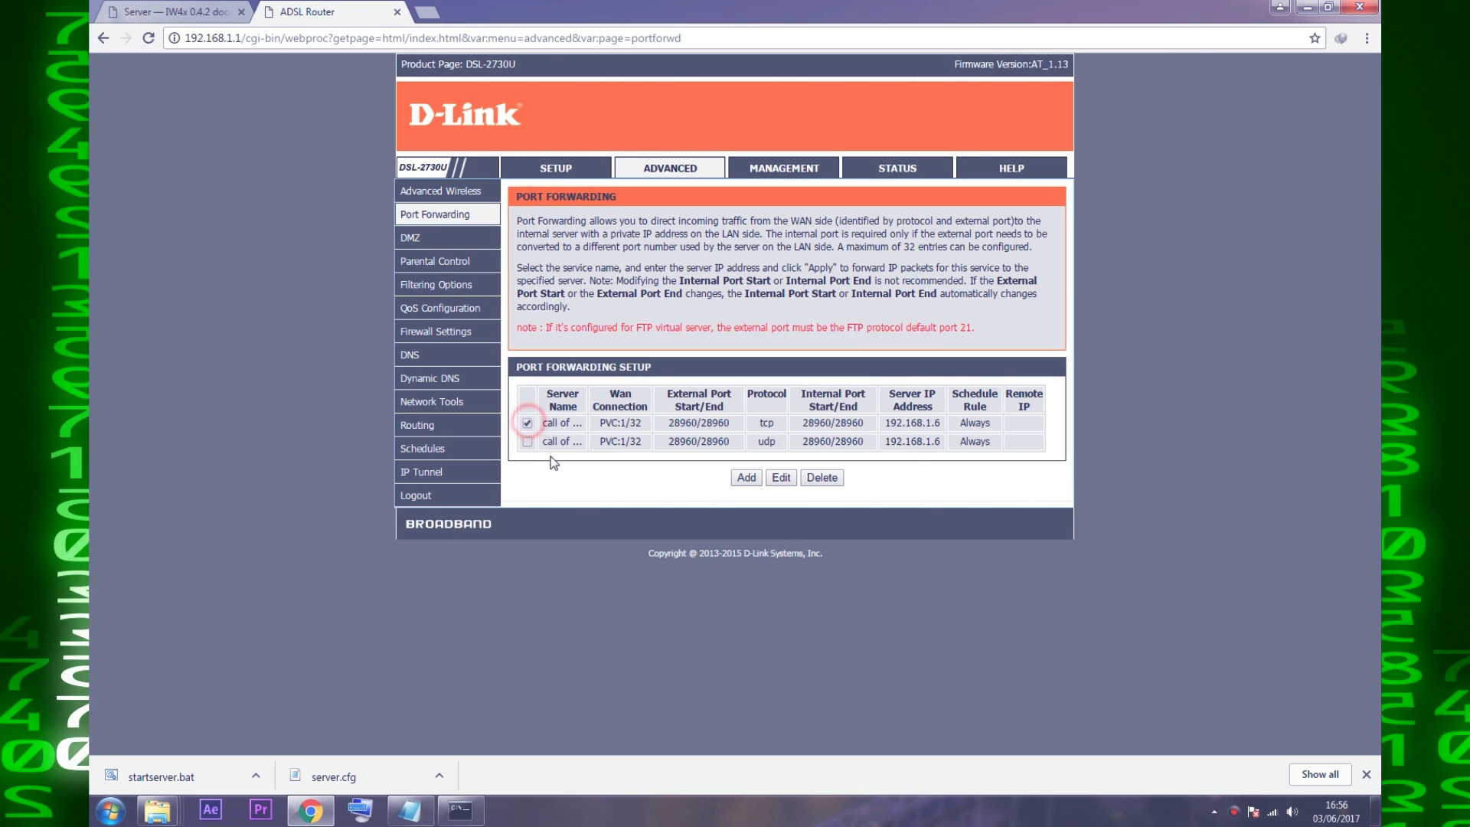
left_click(525, 443)
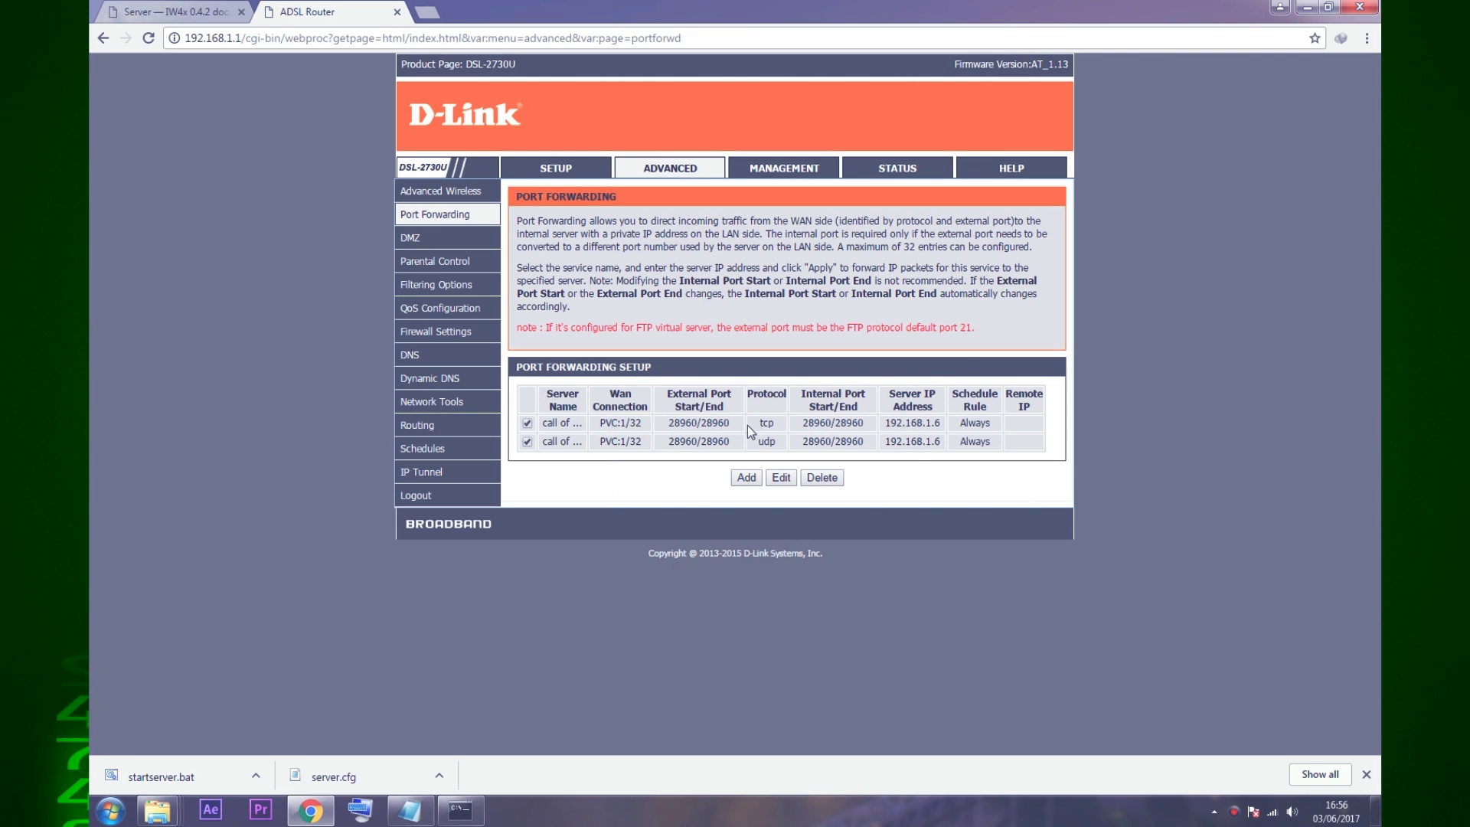
left_click_drag(761, 423, 782, 424)
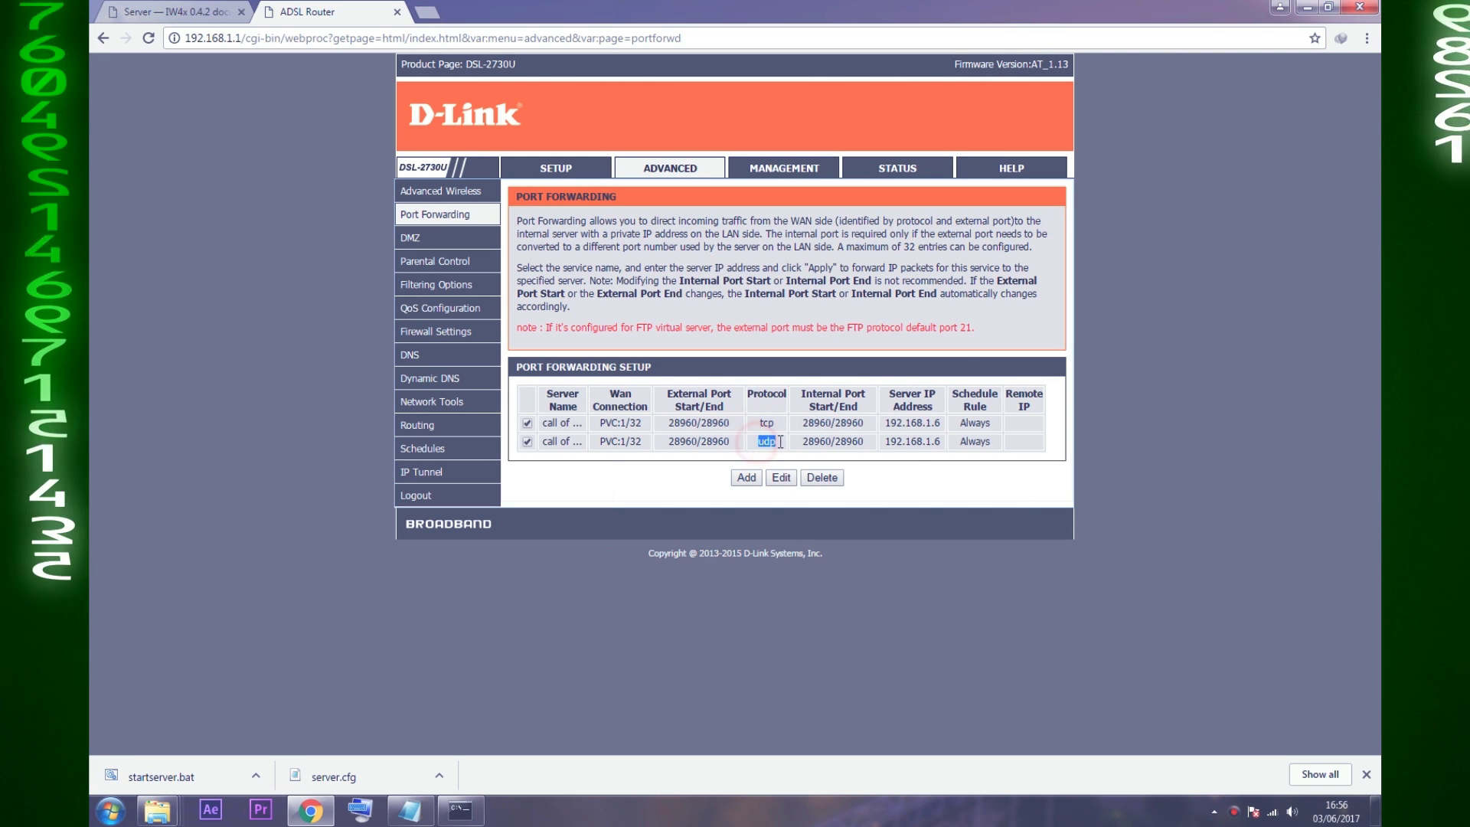
triple_click(665, 423)
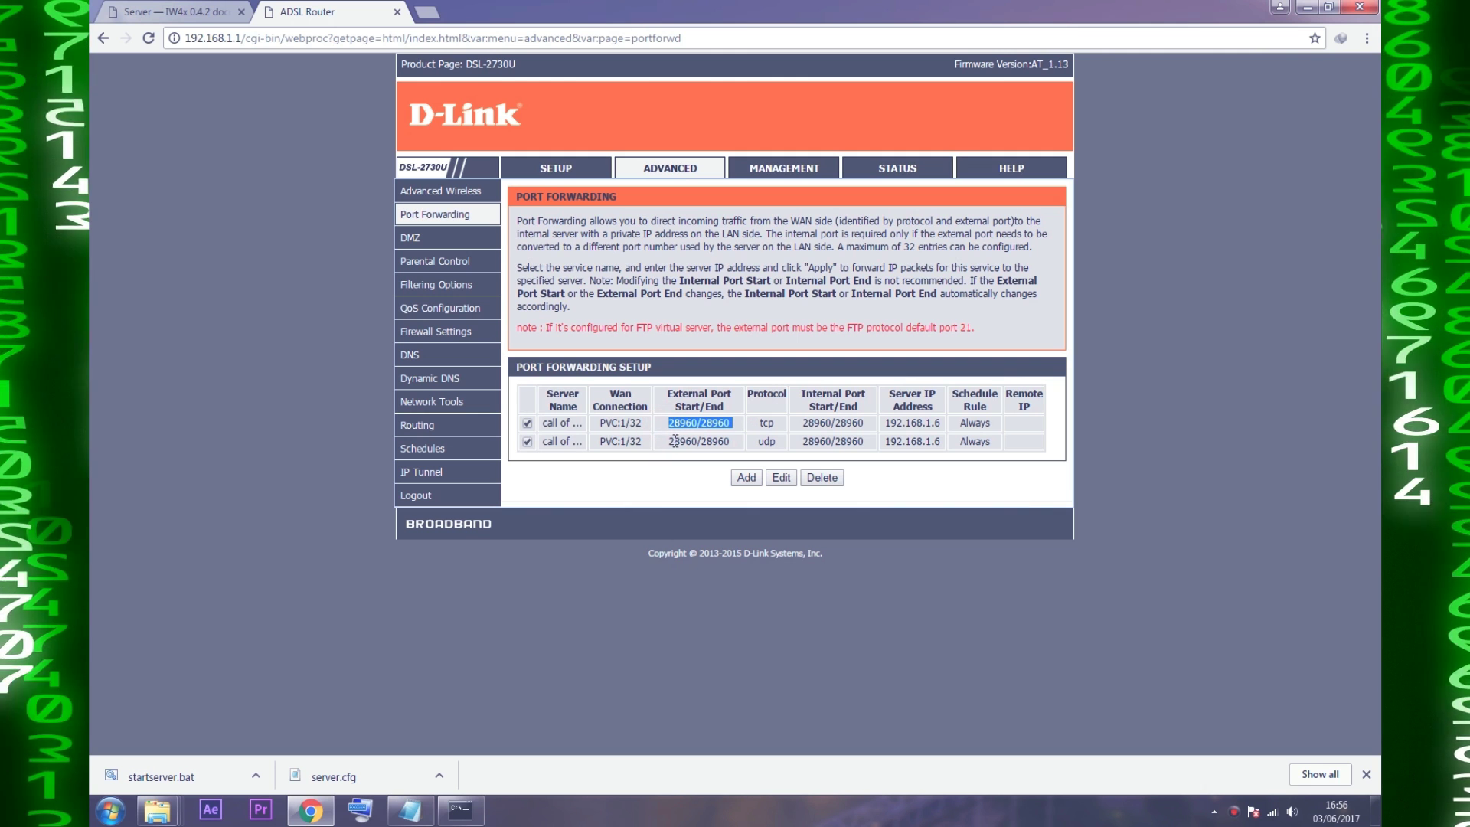
Compare the server IP address of both forwarding entries with the IPv4 address in the command prompt output.
mouse_move(887, 424)
left_mouse_down()
mouse_move(946, 423)
mouse_move(949, 443)
left_mouse_up()
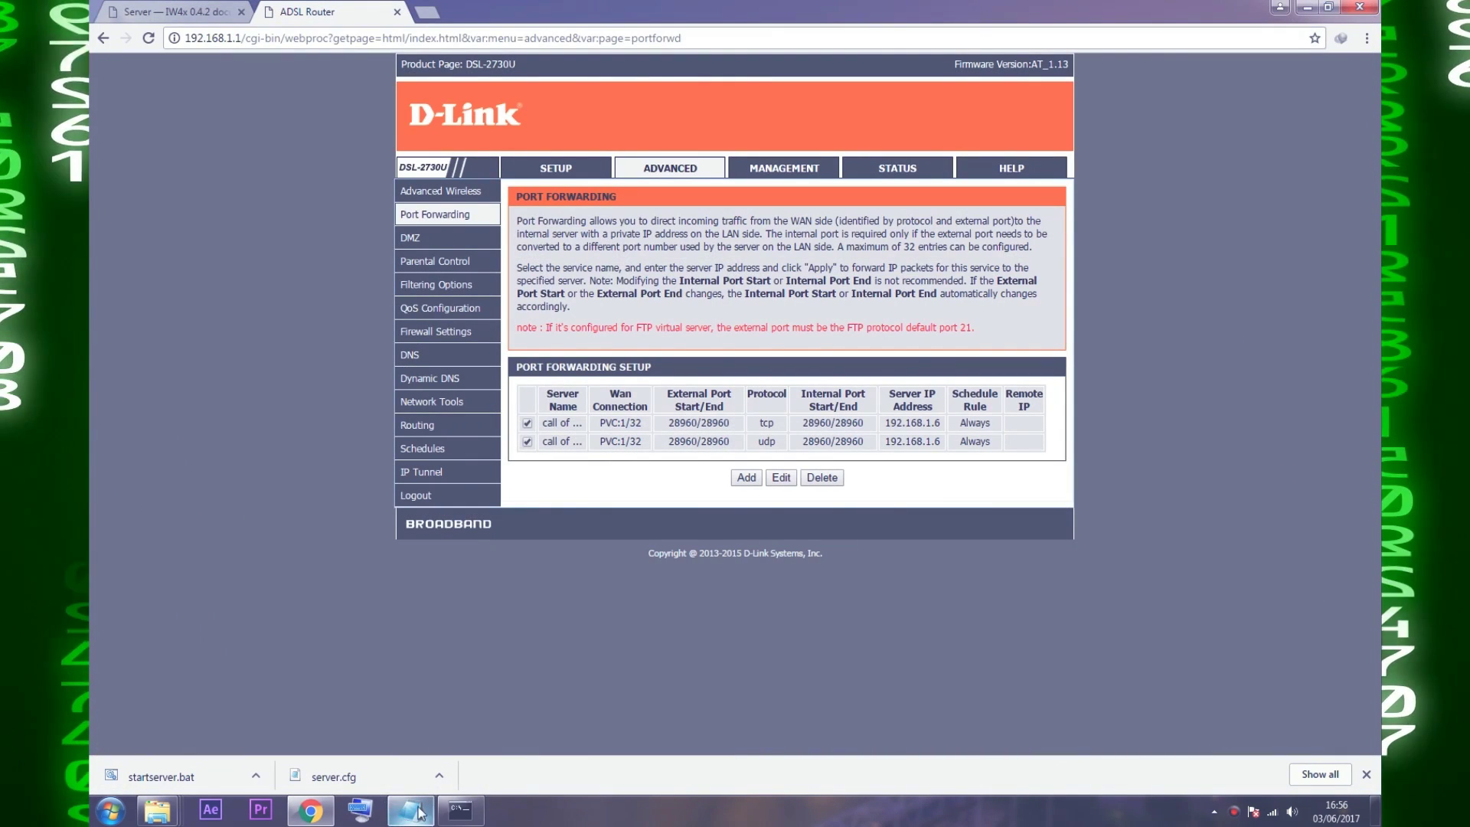
left_click(457, 811)
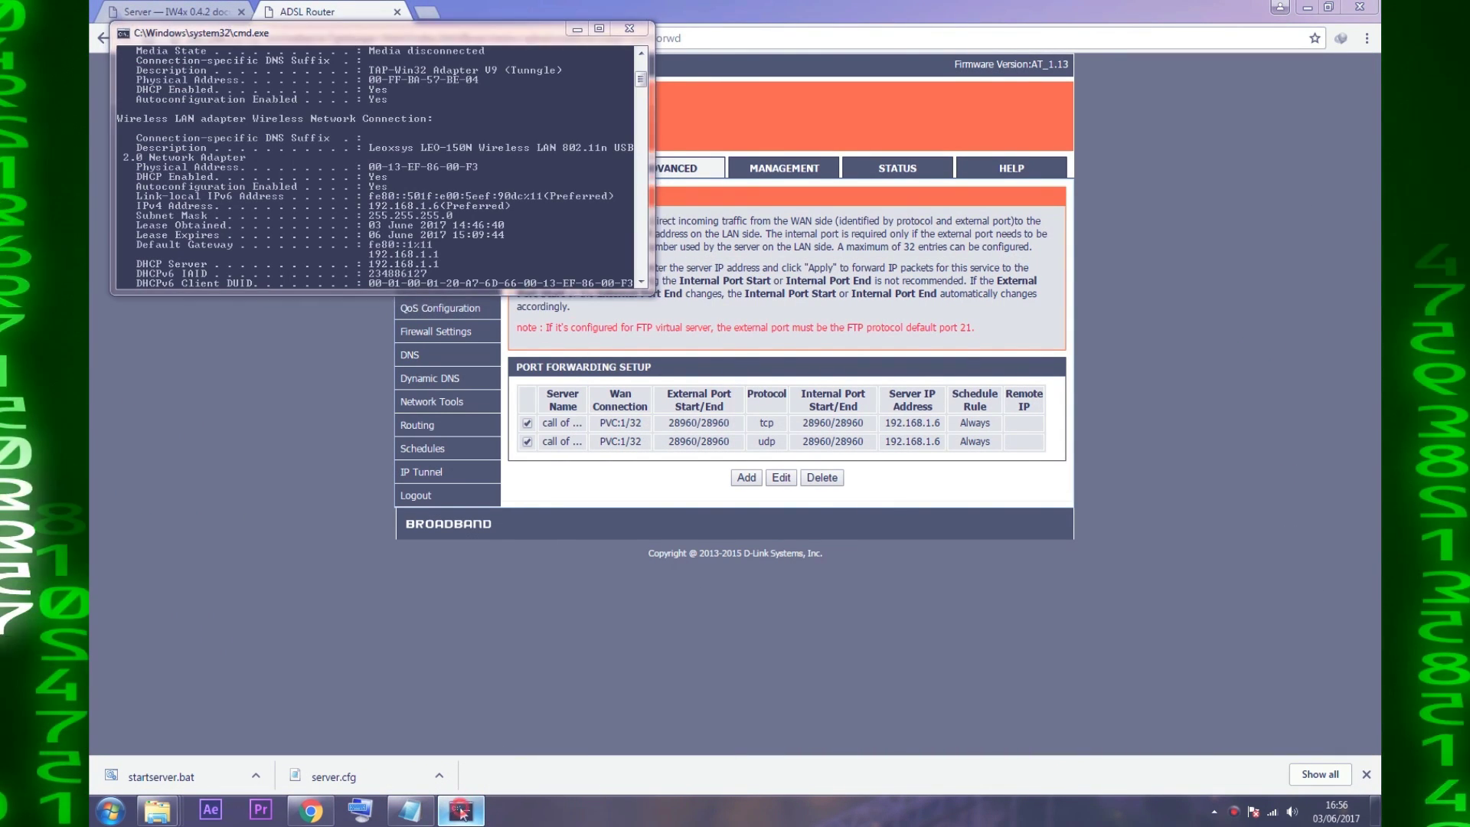
left_click(457, 811)
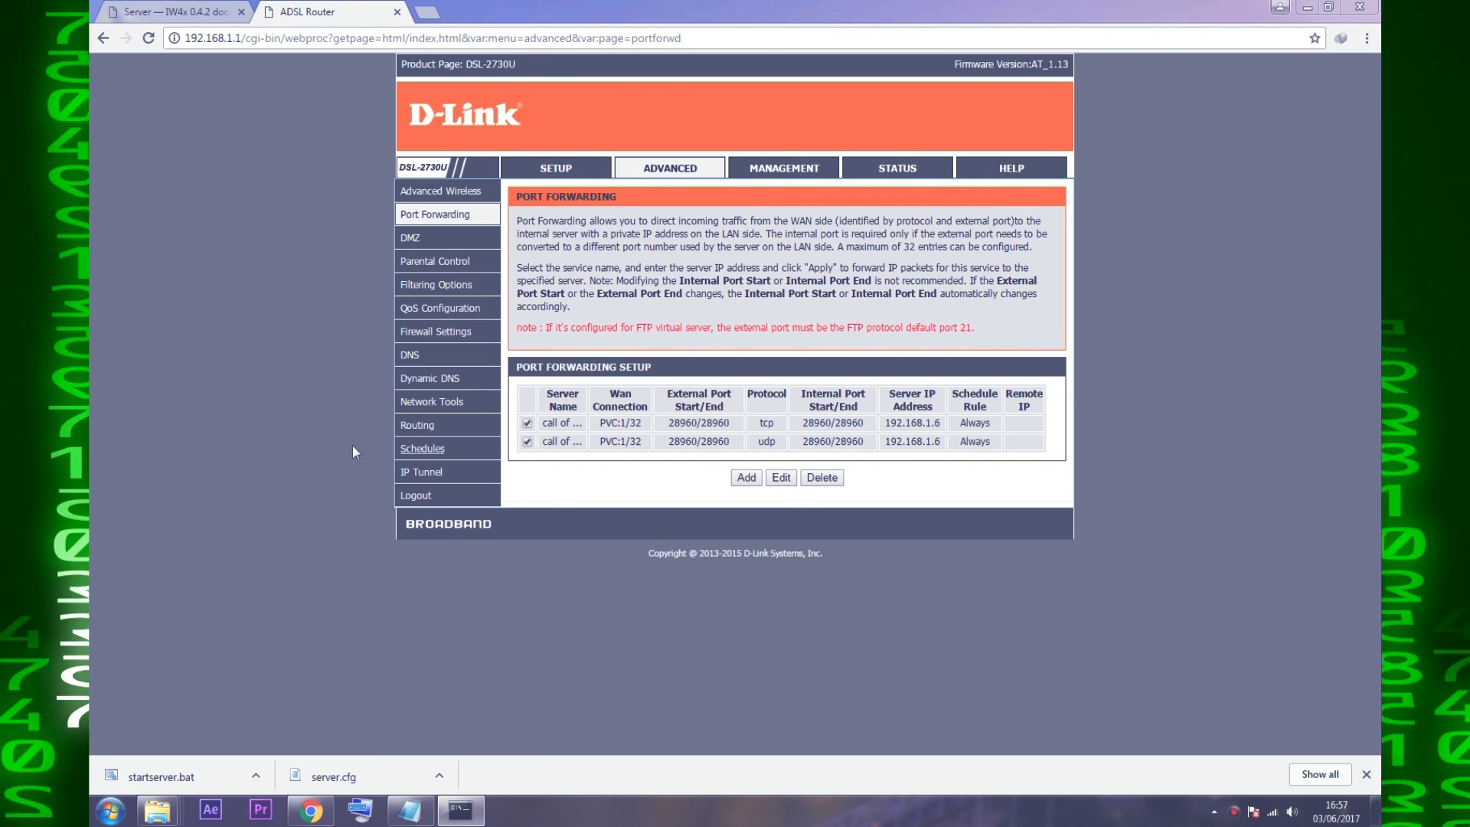
Log out of the router's admin page and close its browser tab.
left_click(428, 495)
left_click(804, 250)
left_click(866, 131)
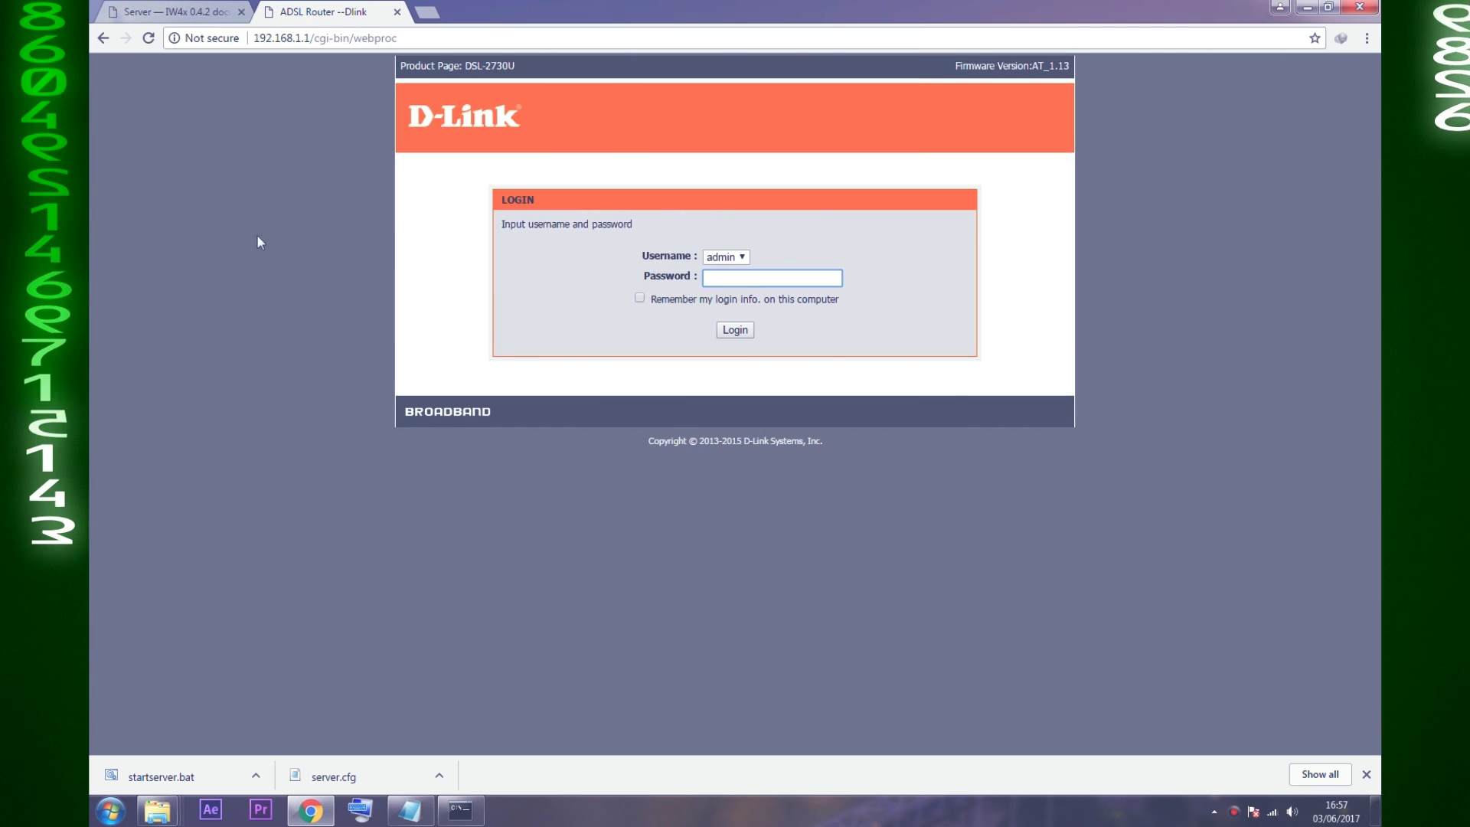
left_click(396, 12)
scroll(406, 413, "down", 1)
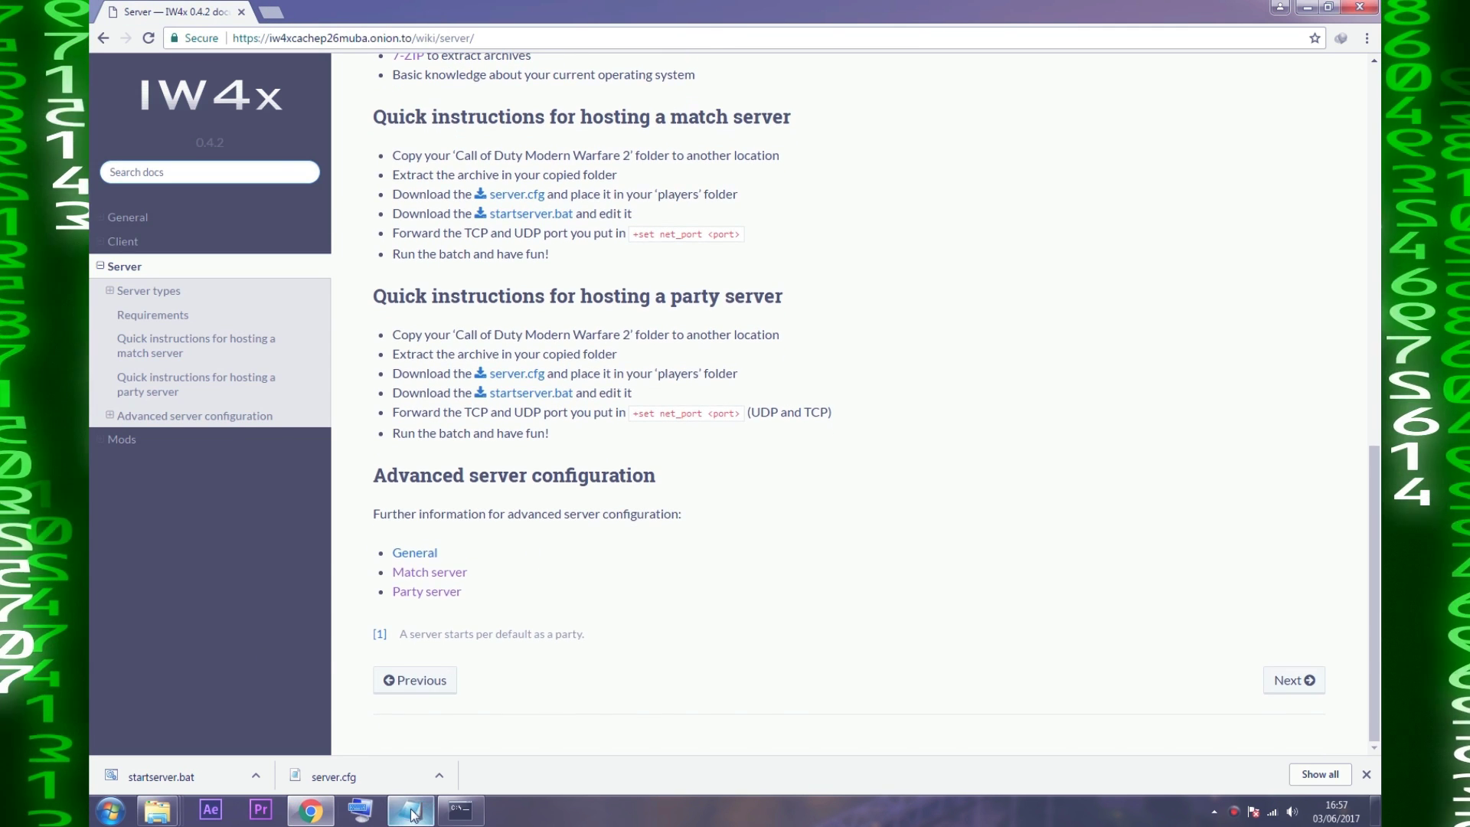
Switch to the Notepad notes and review the line about port forwarding through the firewall.
left_click(414, 814)
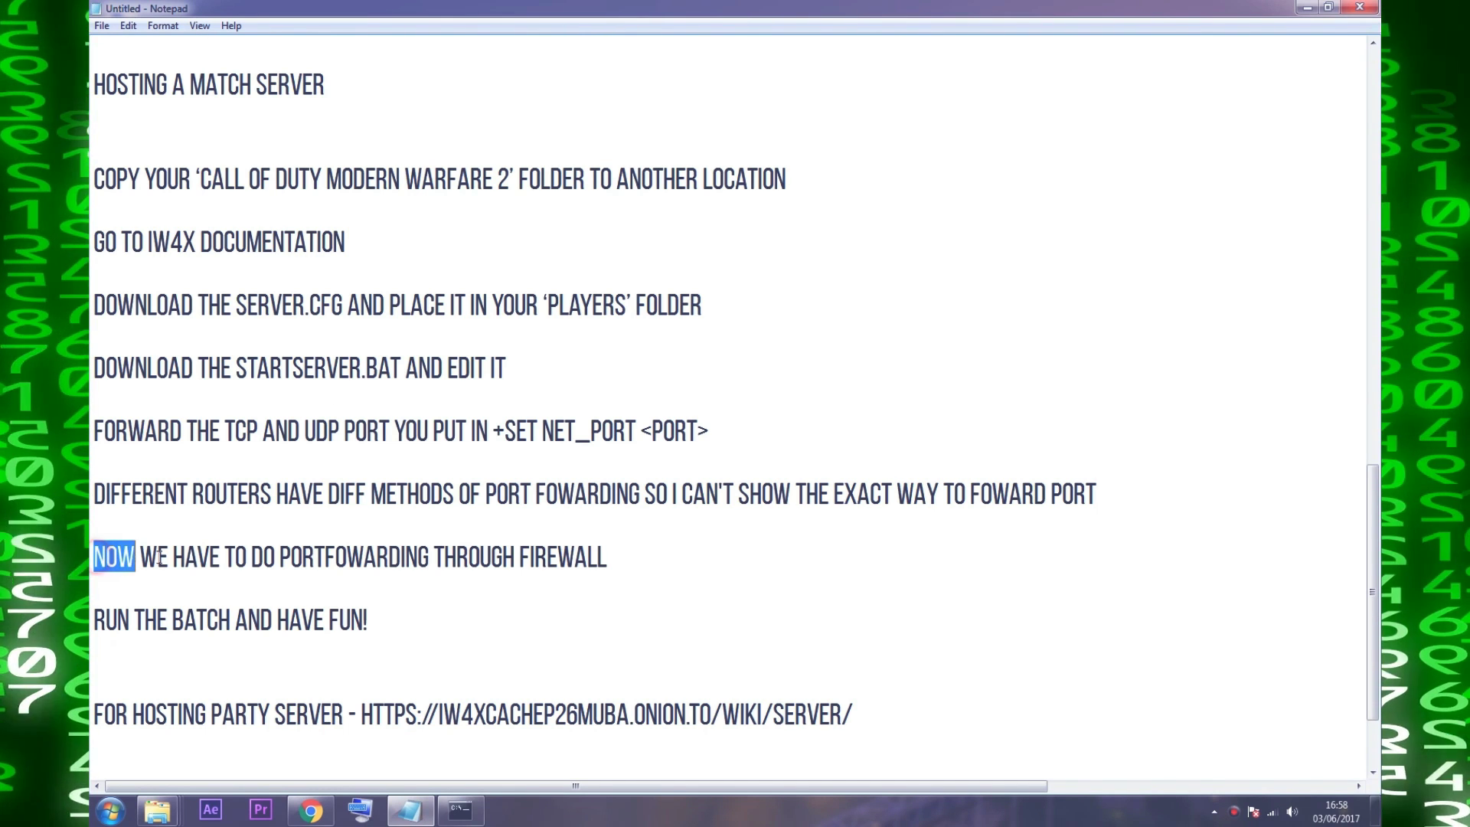
left_click_drag(159, 556, 633, 562)
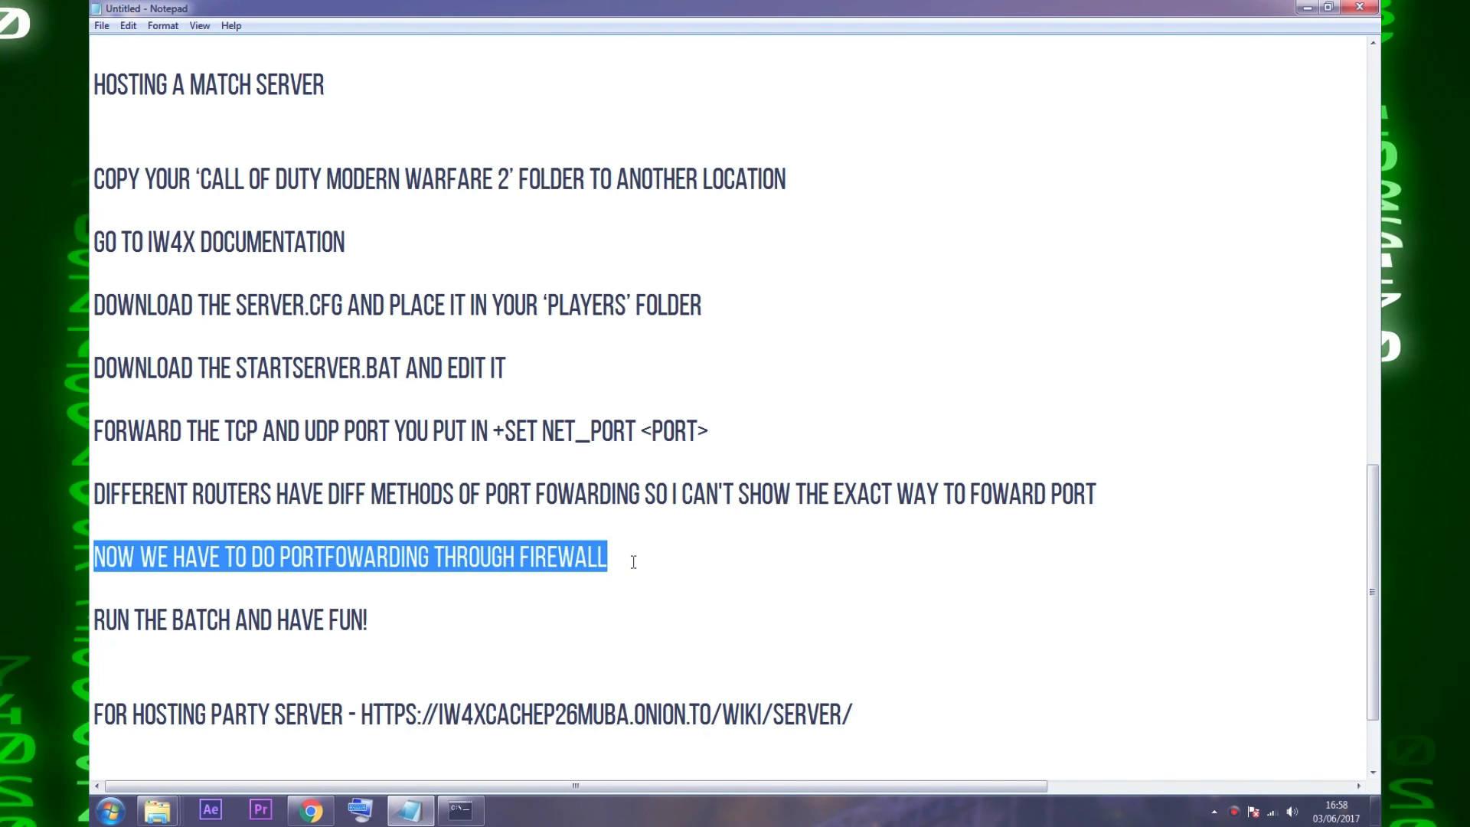
left_click(634, 562)
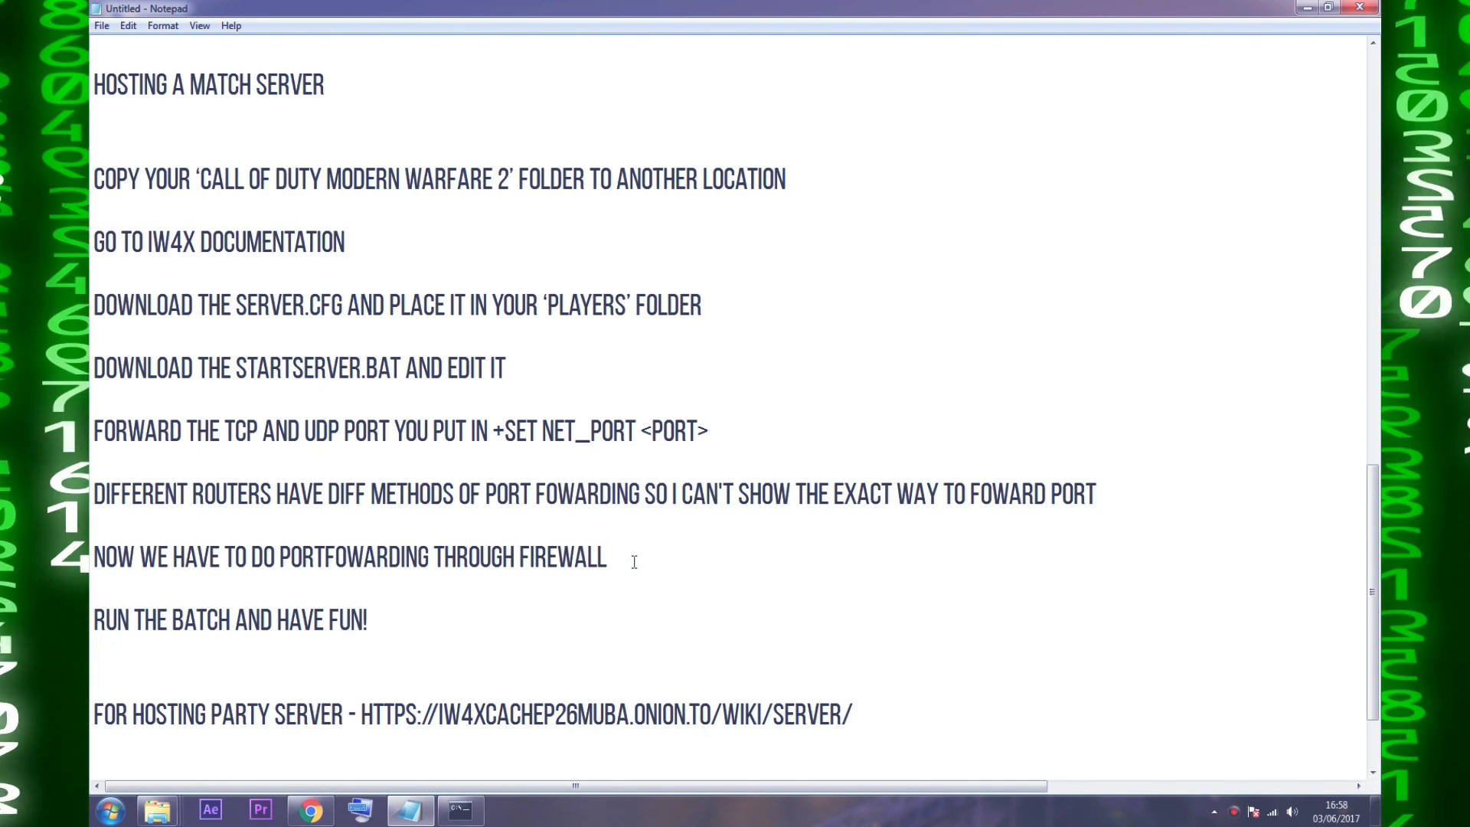
Open Control Panel's Windows Firewall advanced settings and show the inbound rules.
key("super")
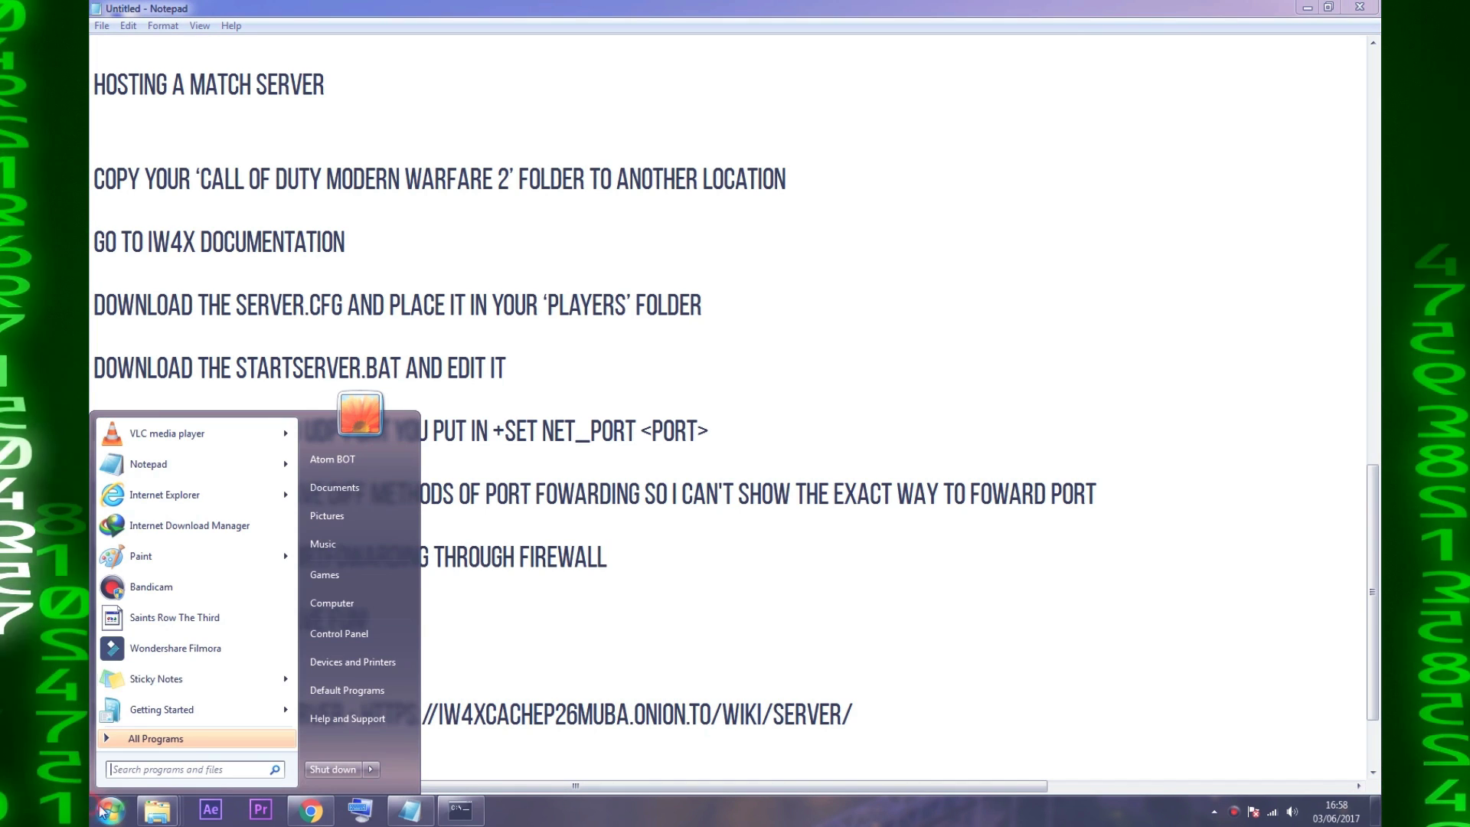
left_click(330, 604)
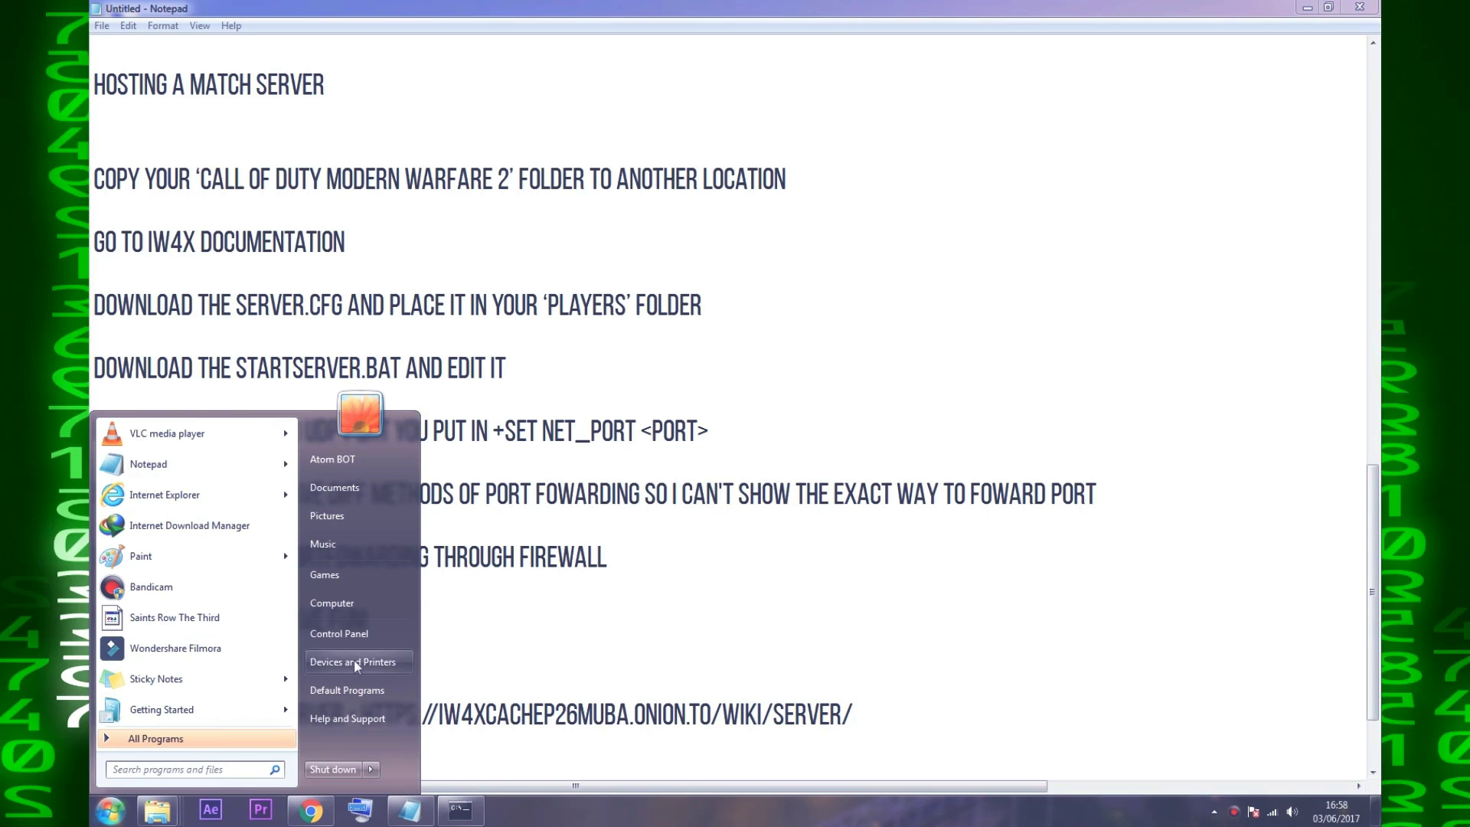
left_click(343, 633)
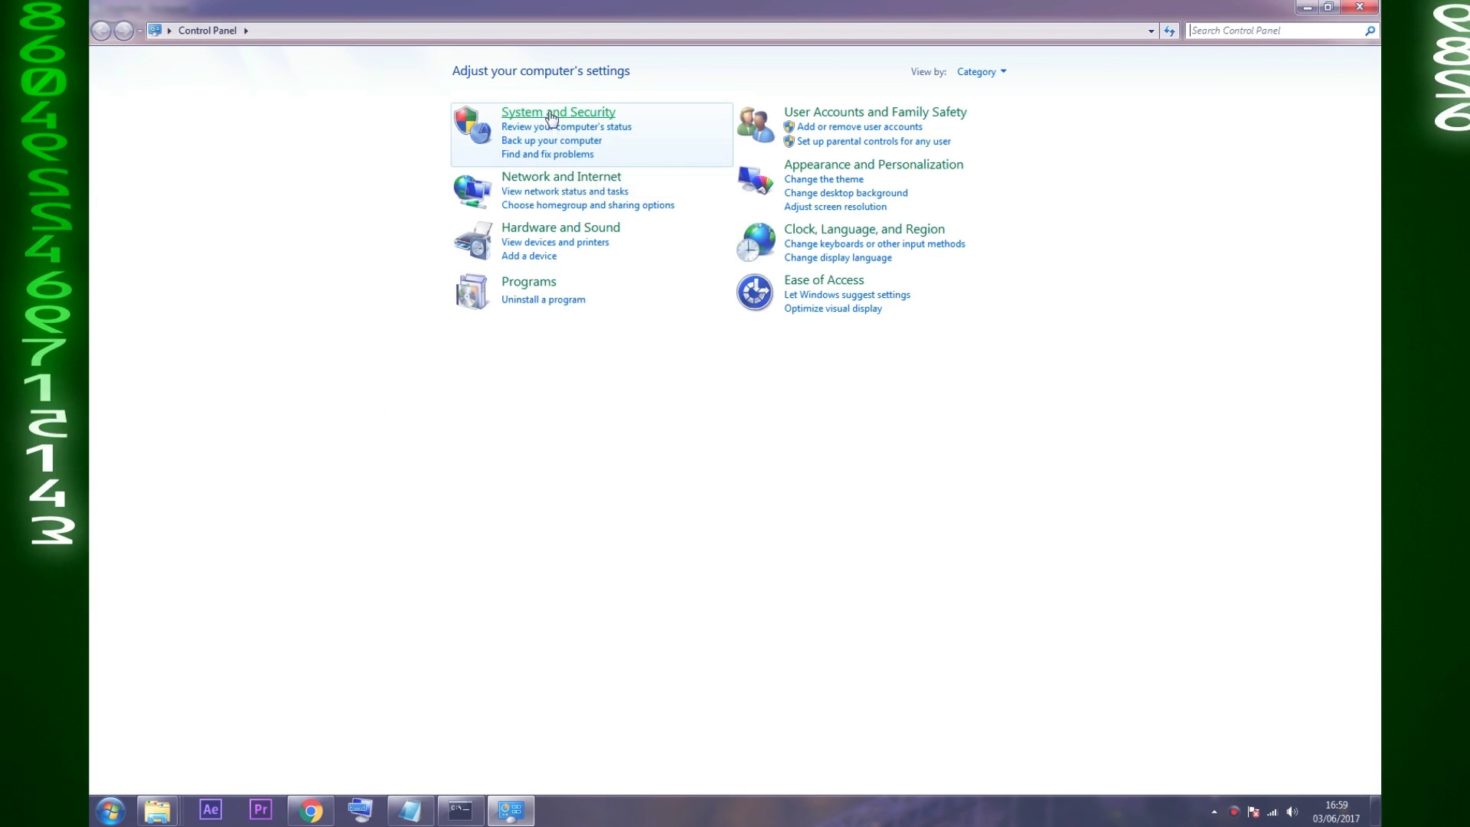
left_click(553, 113)
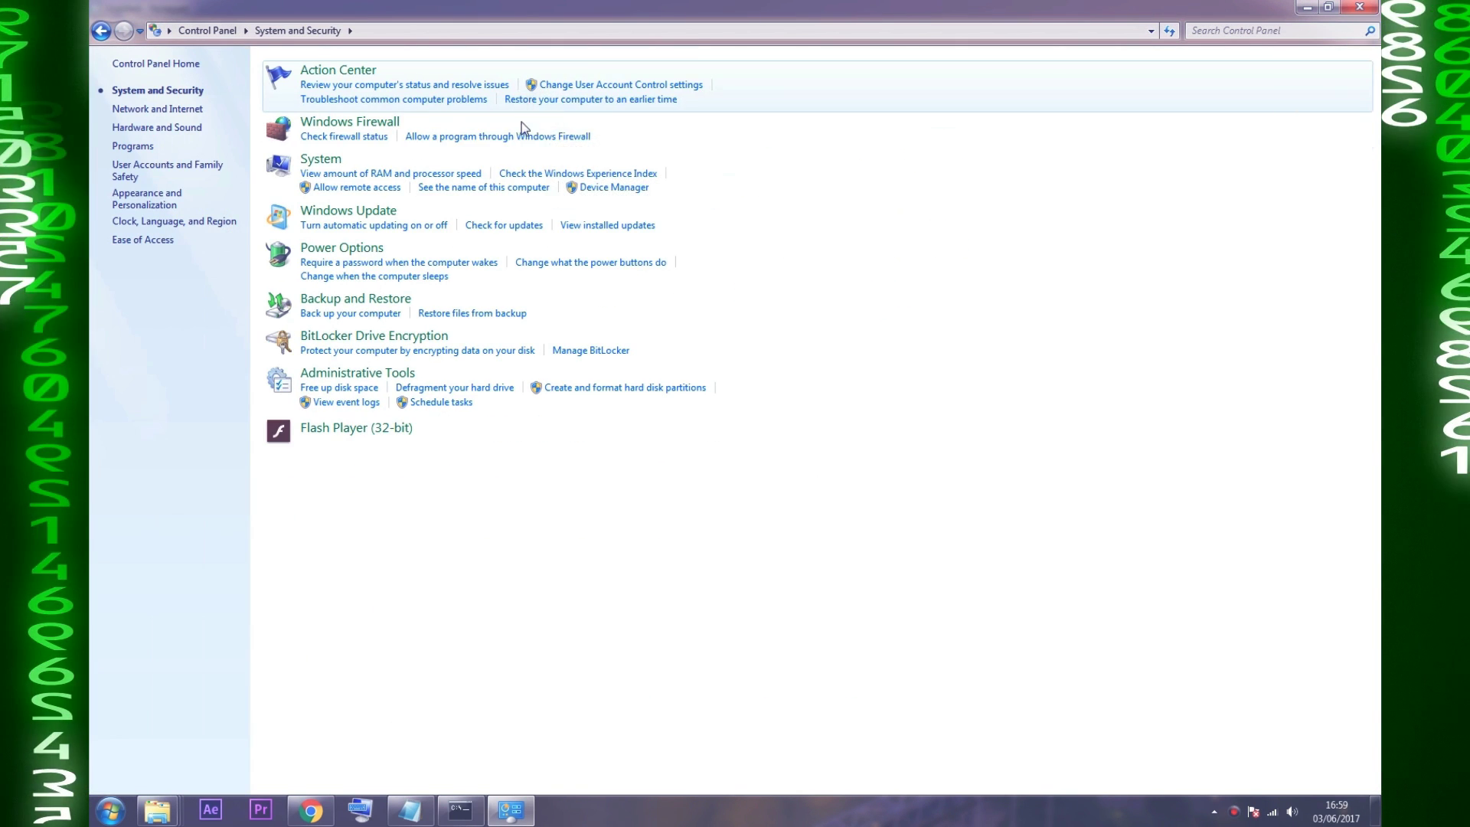
left_click(367, 124)
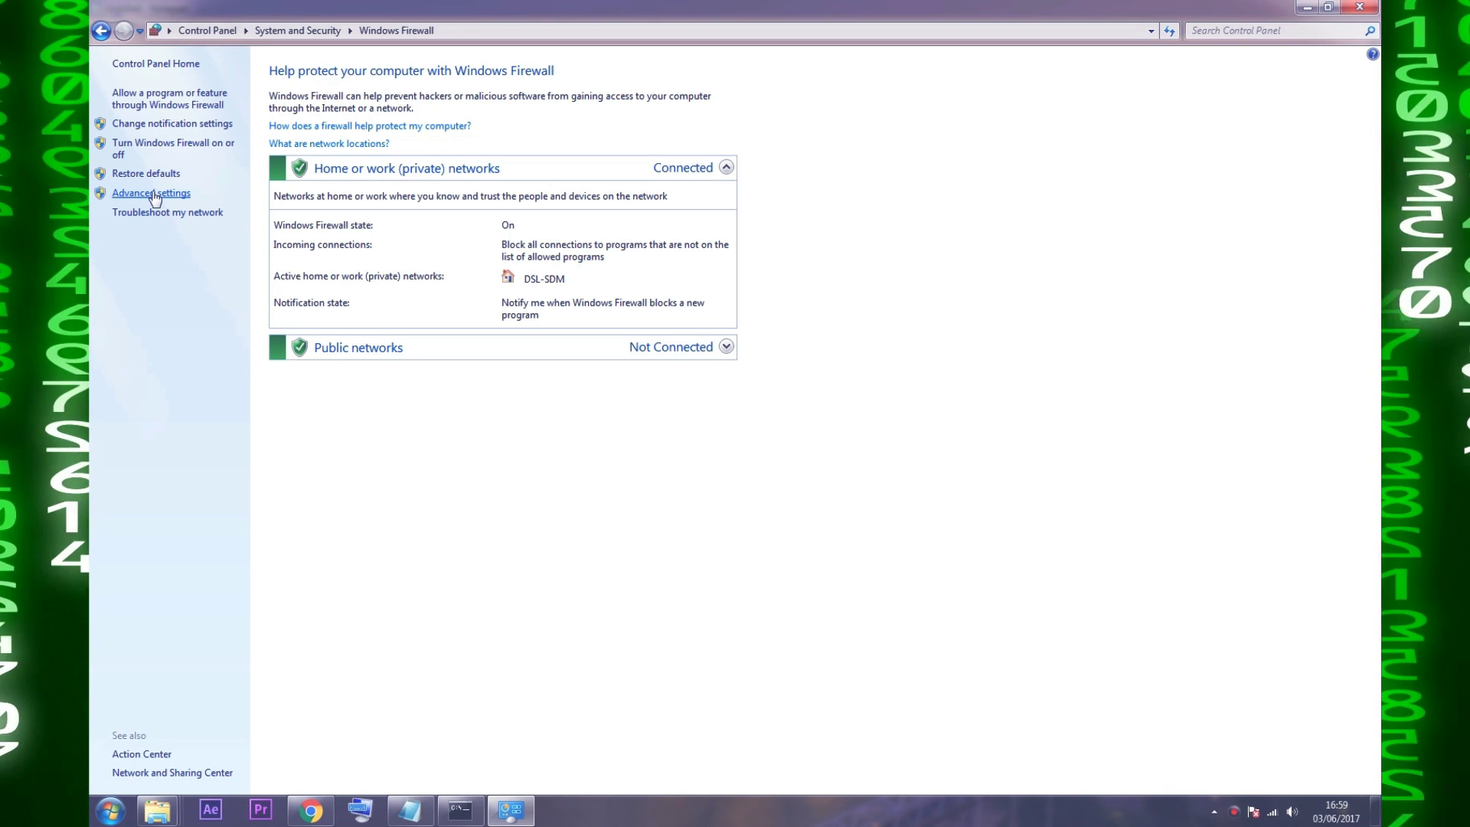
left_click(152, 194)
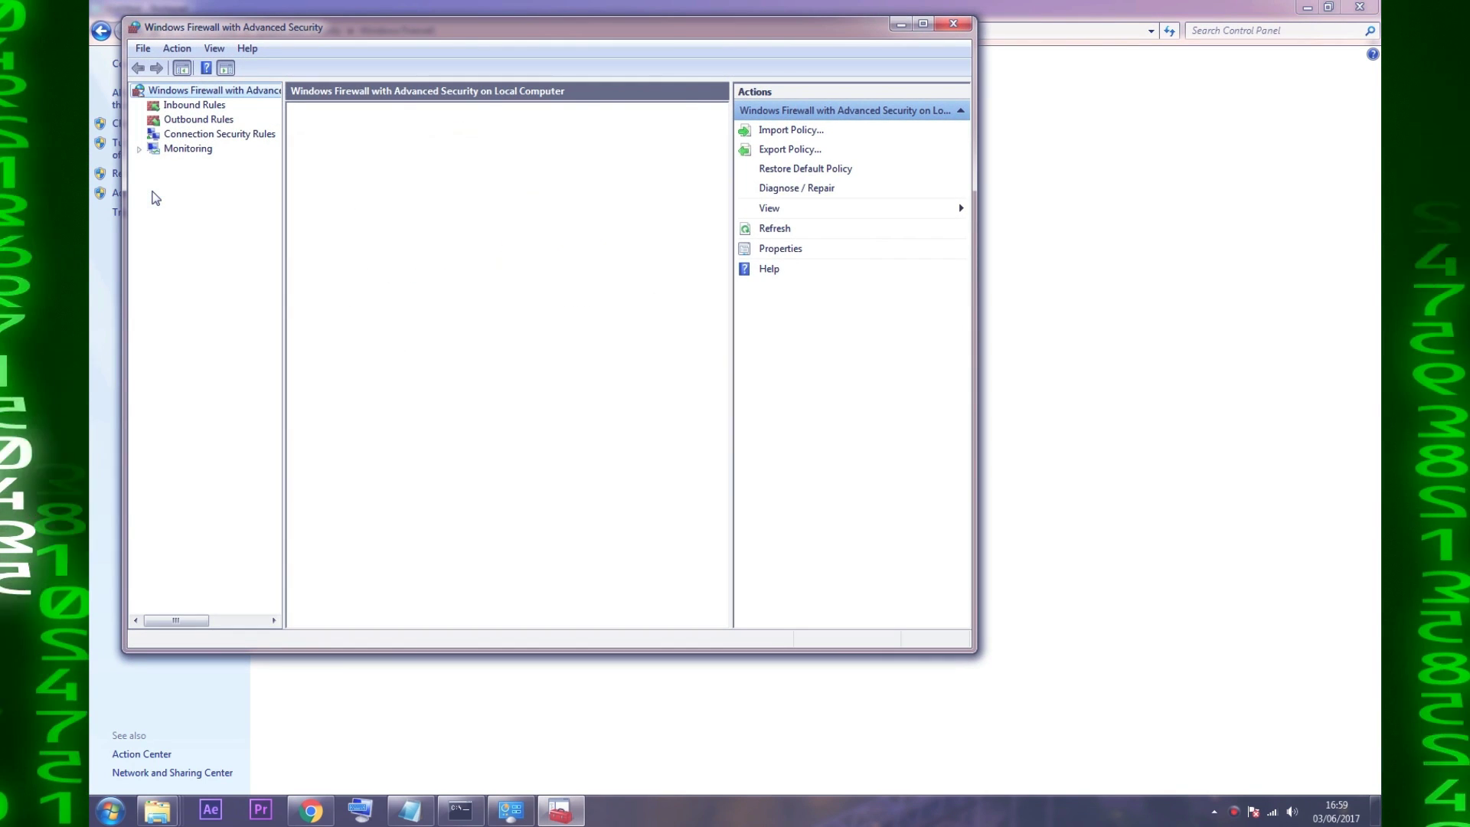
left_click(172, 107)
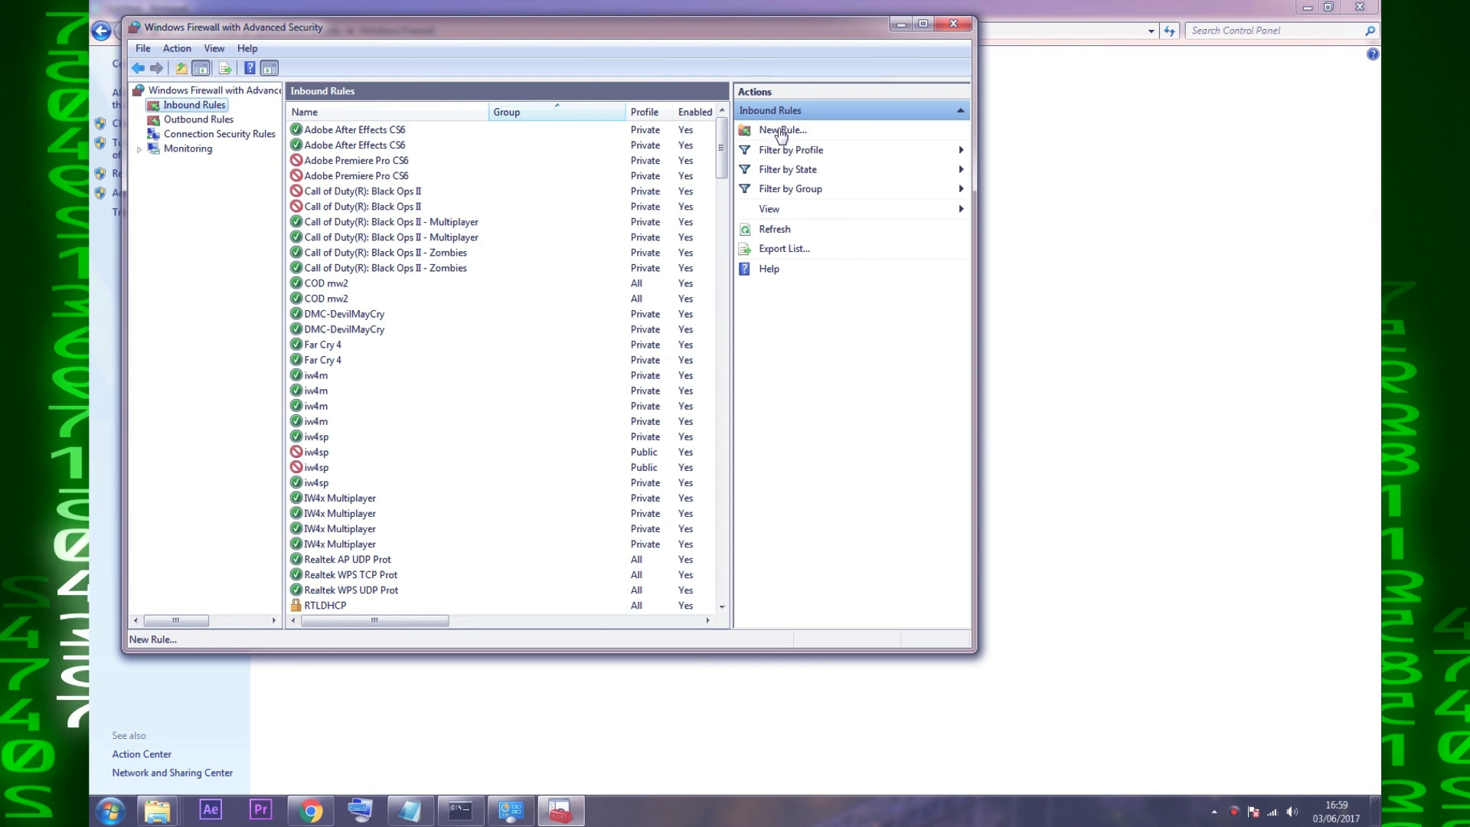
Set up a new inbound port rule for TCP on the server's specific local port, keeping all network profiles.
left_click(780, 132)
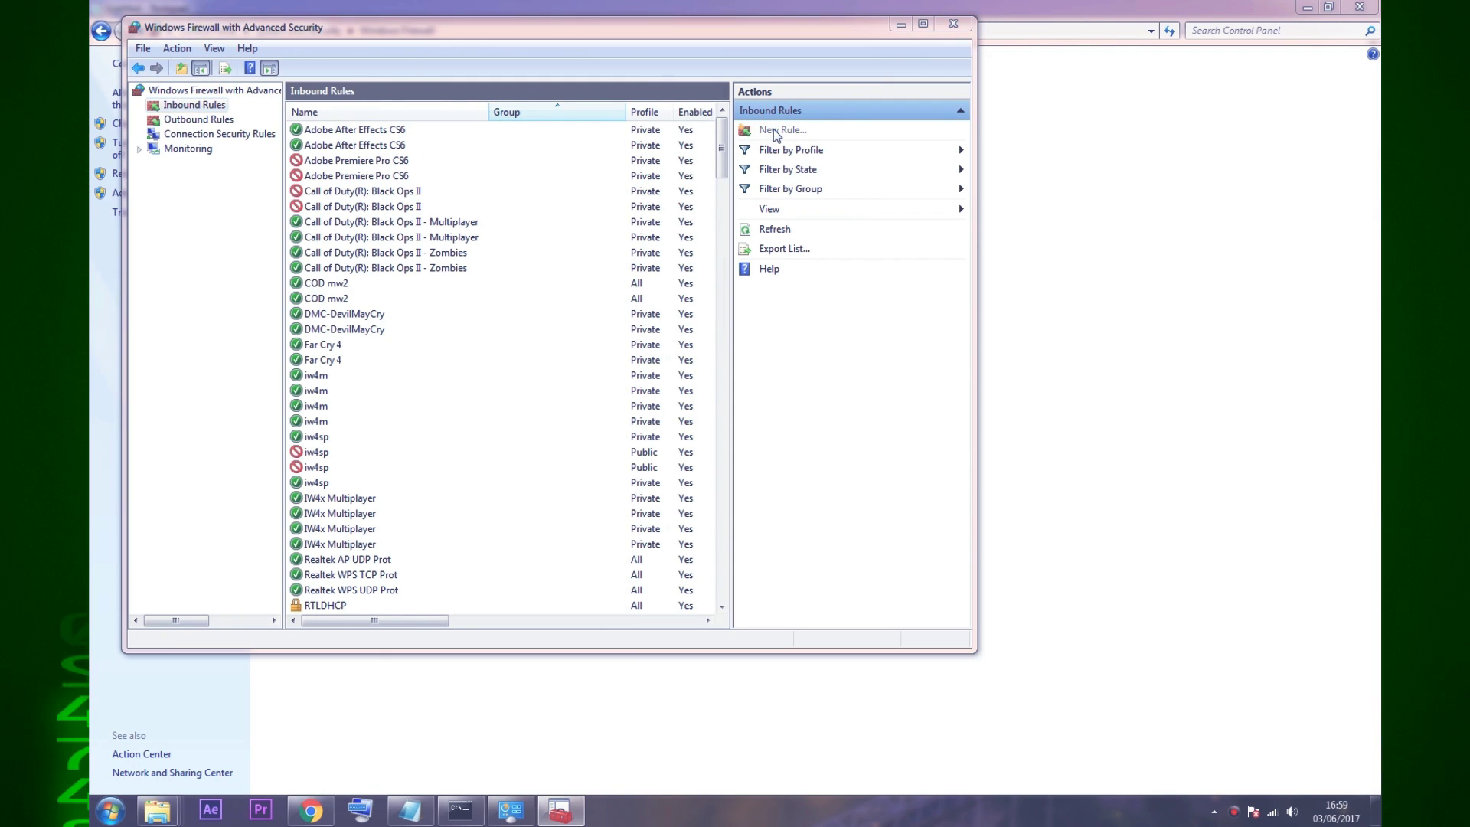
left_click(336, 239)
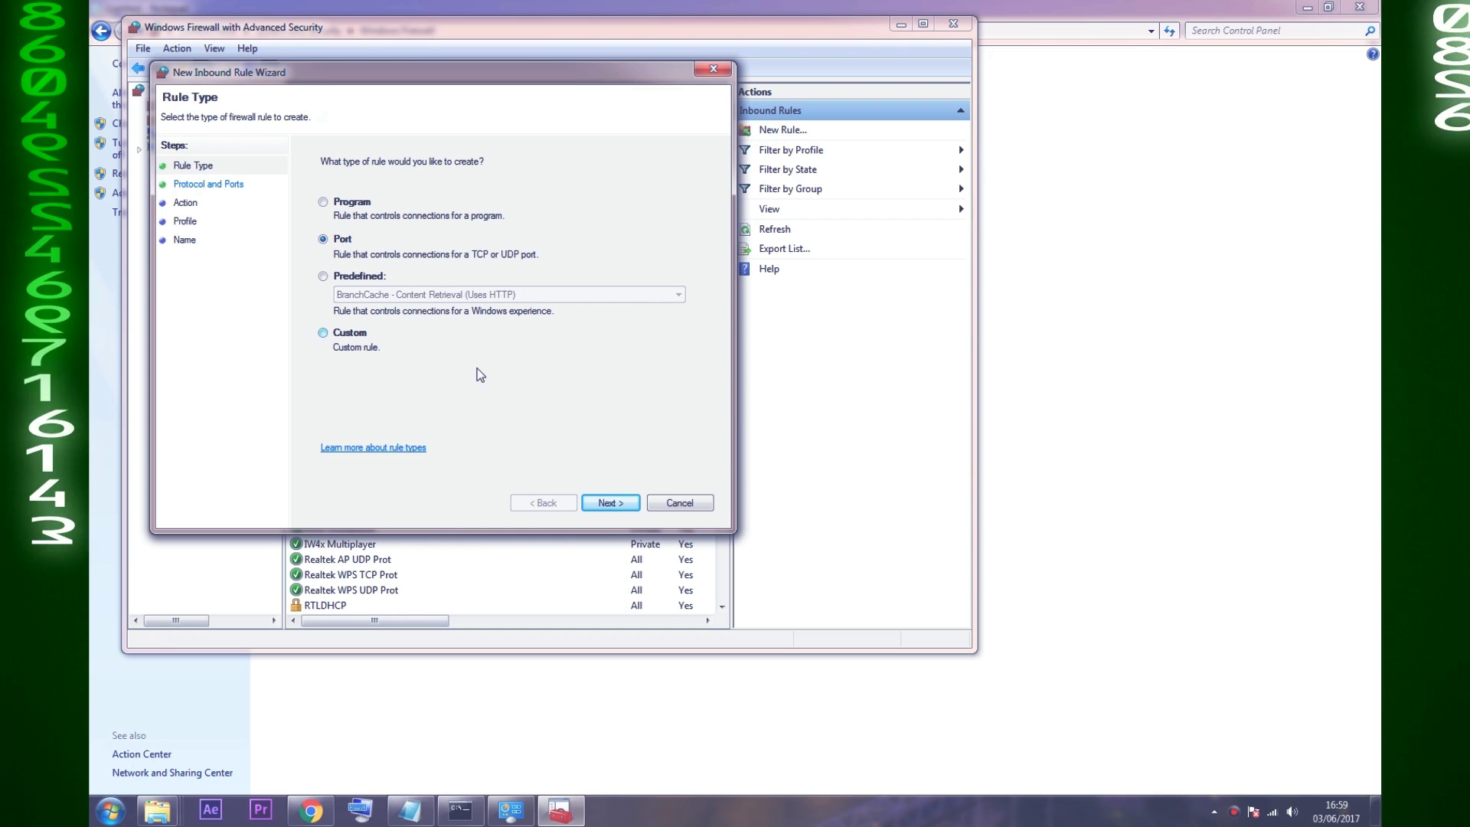
left_click(612, 503)
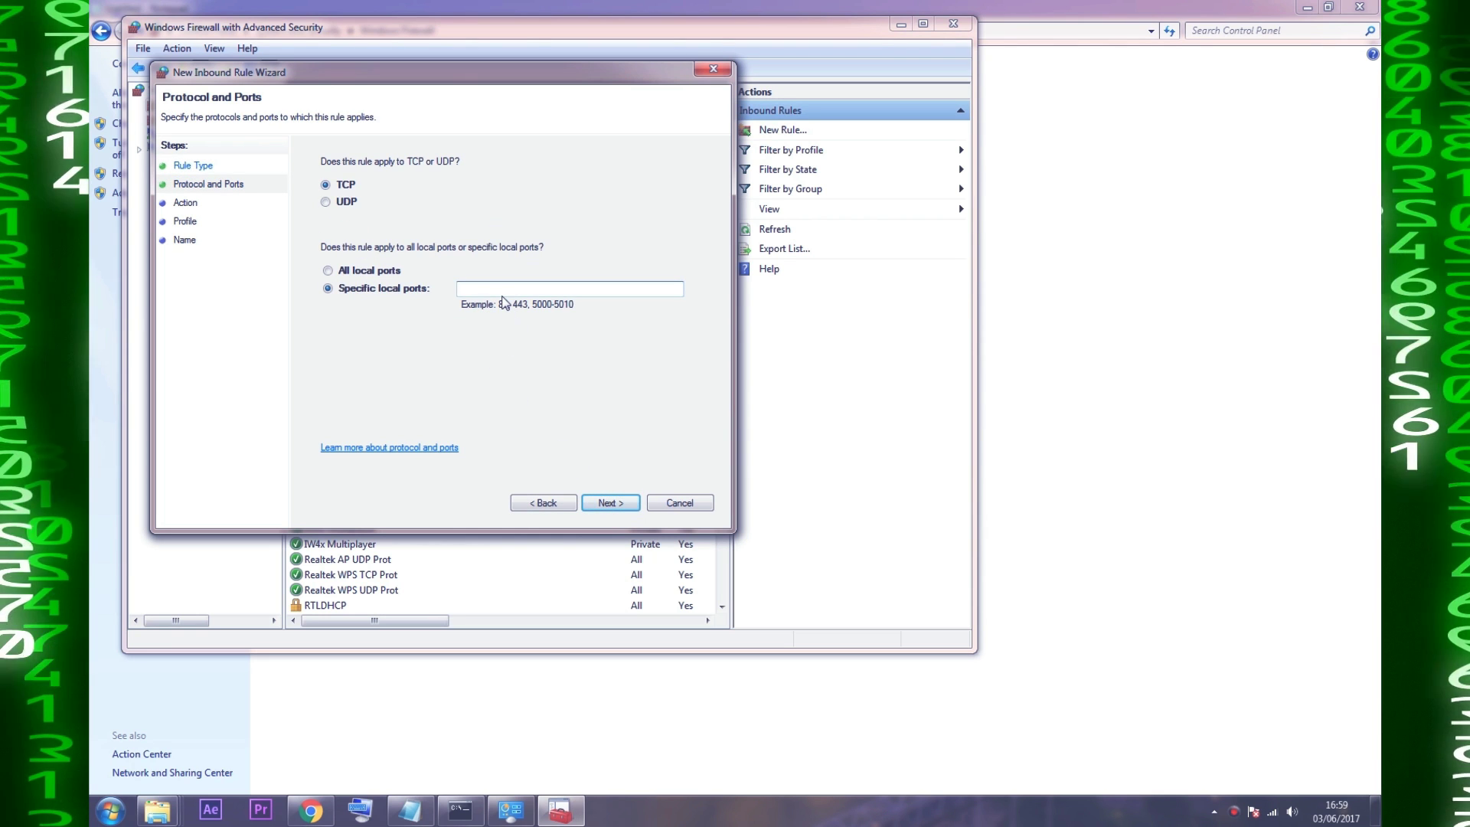
left_click(607, 505)
left_click(613, 508)
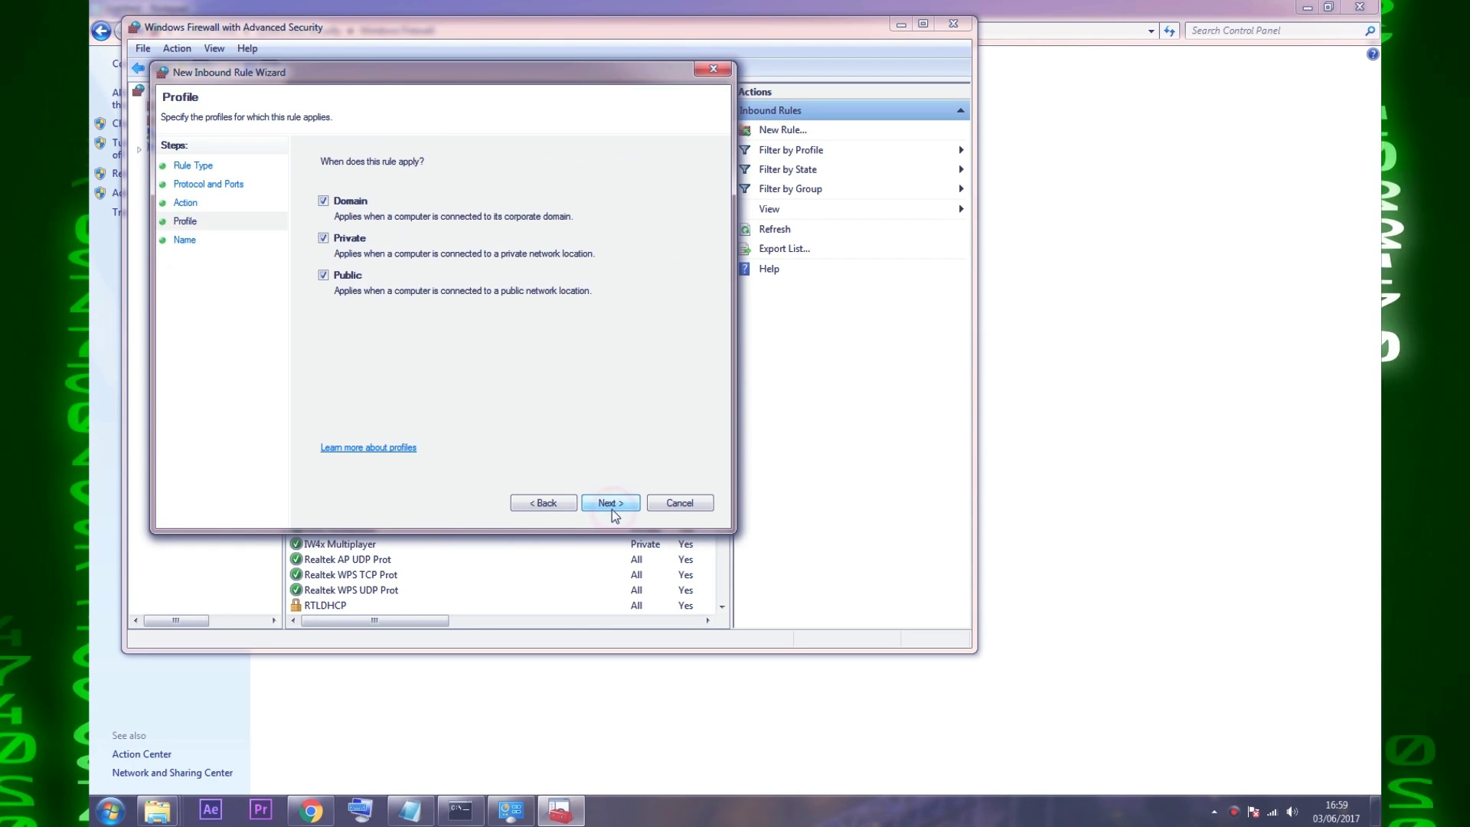
left_click(610, 508)
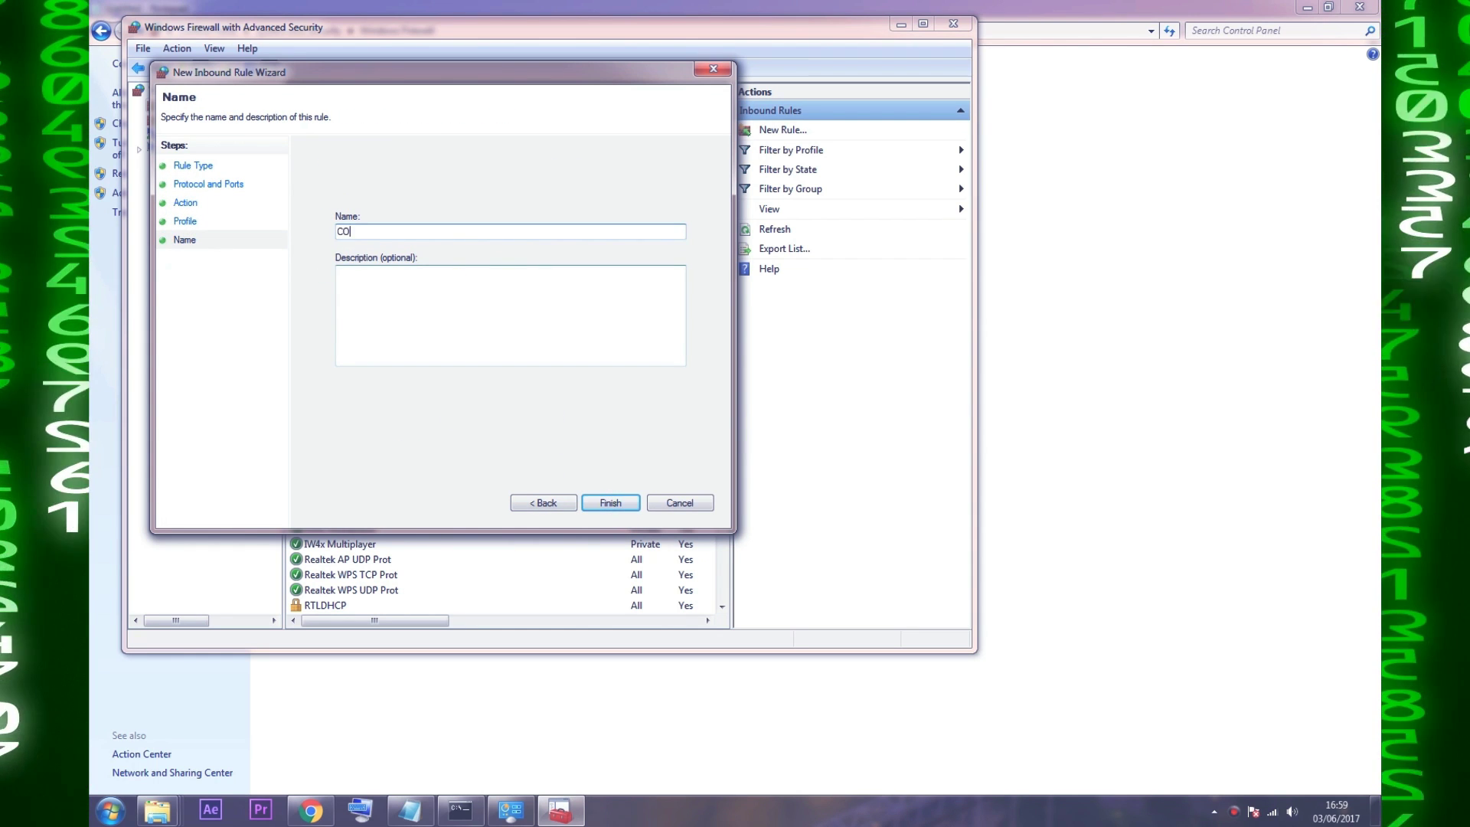
Name the TCP rule COD MW2, describe it as MY SERVER and create it.
type("COD MW")
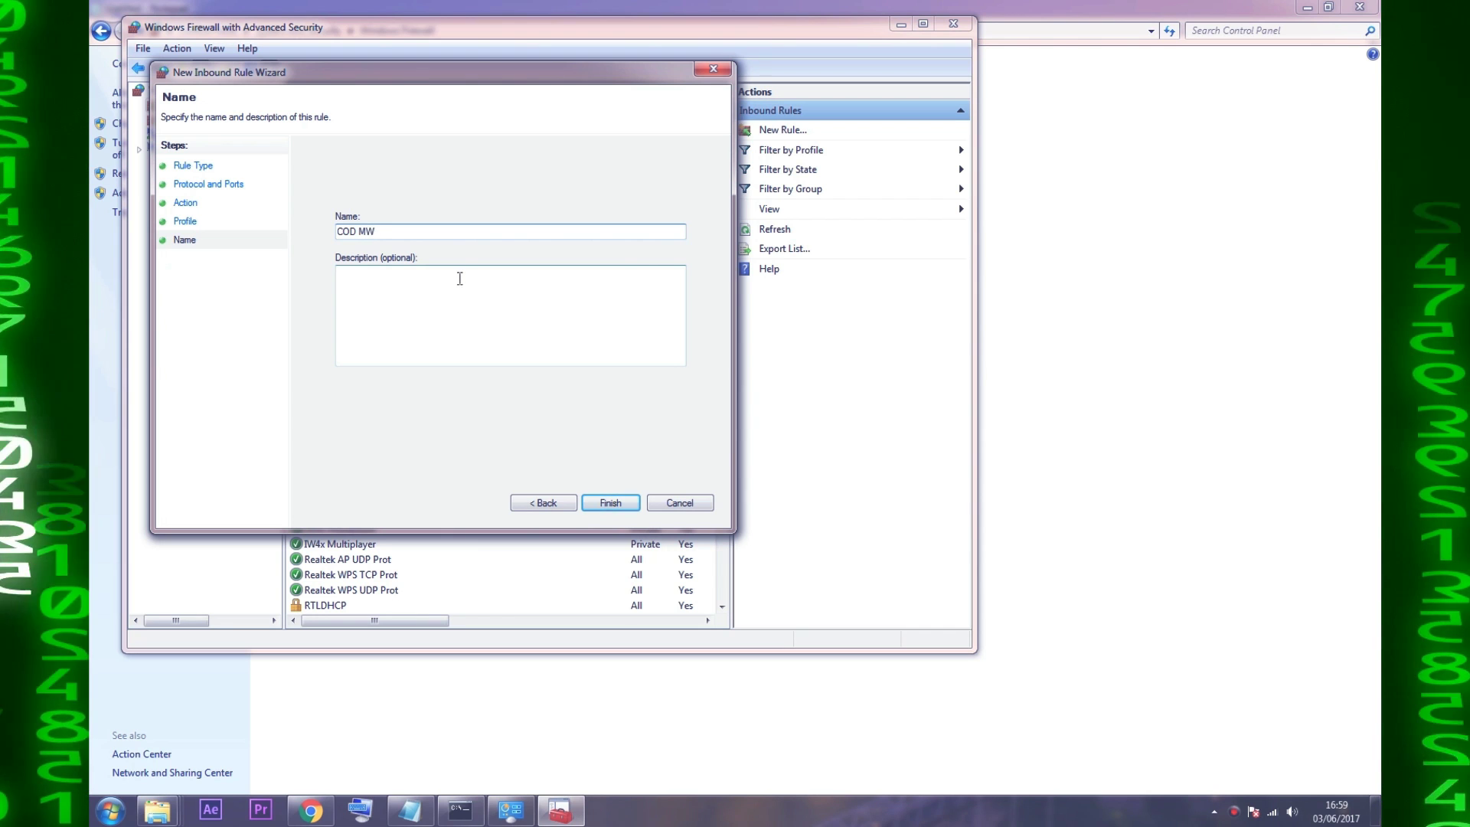
type("2")
key("Tab")
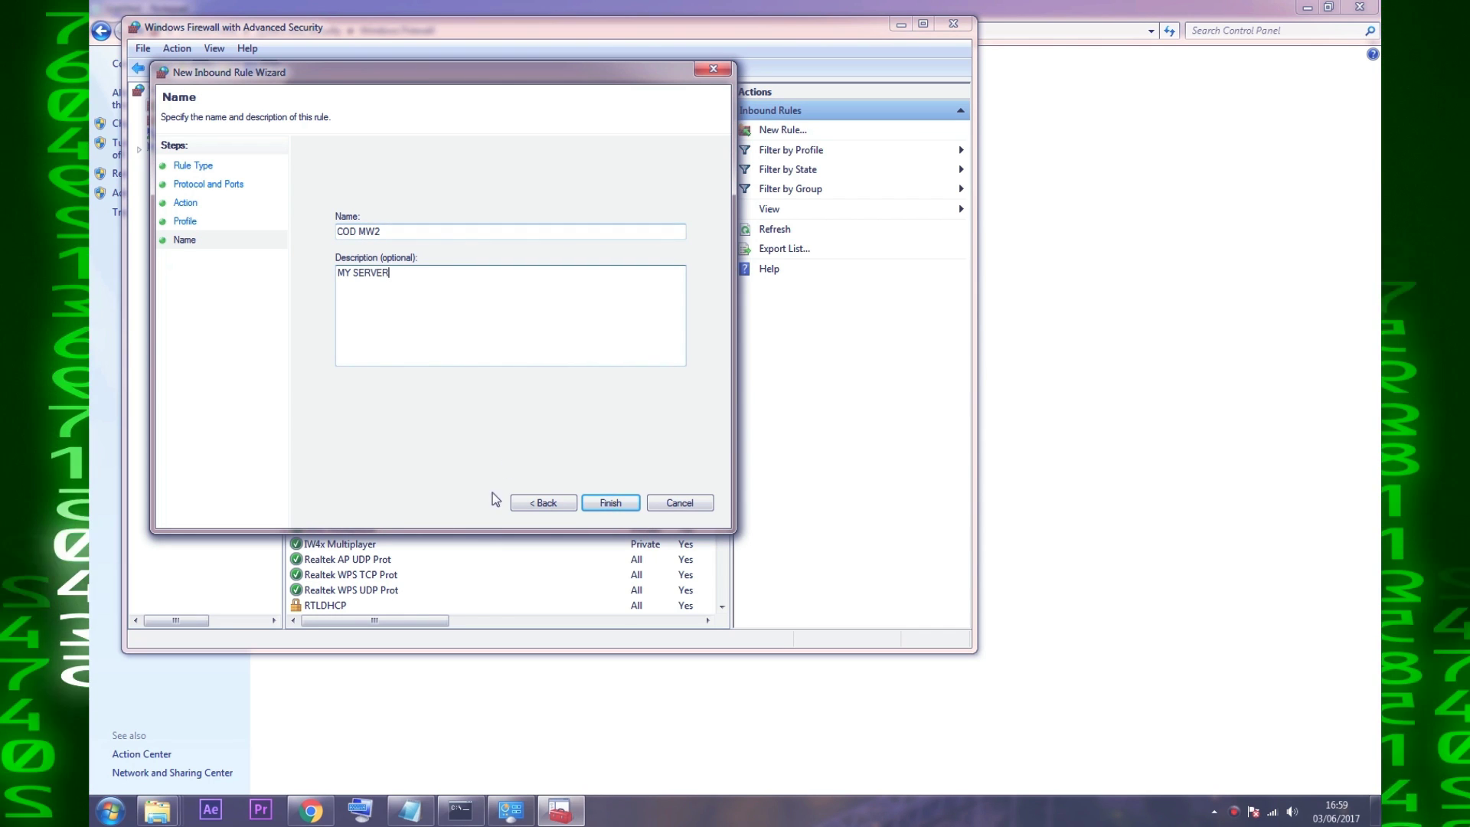
left_click(611, 503)
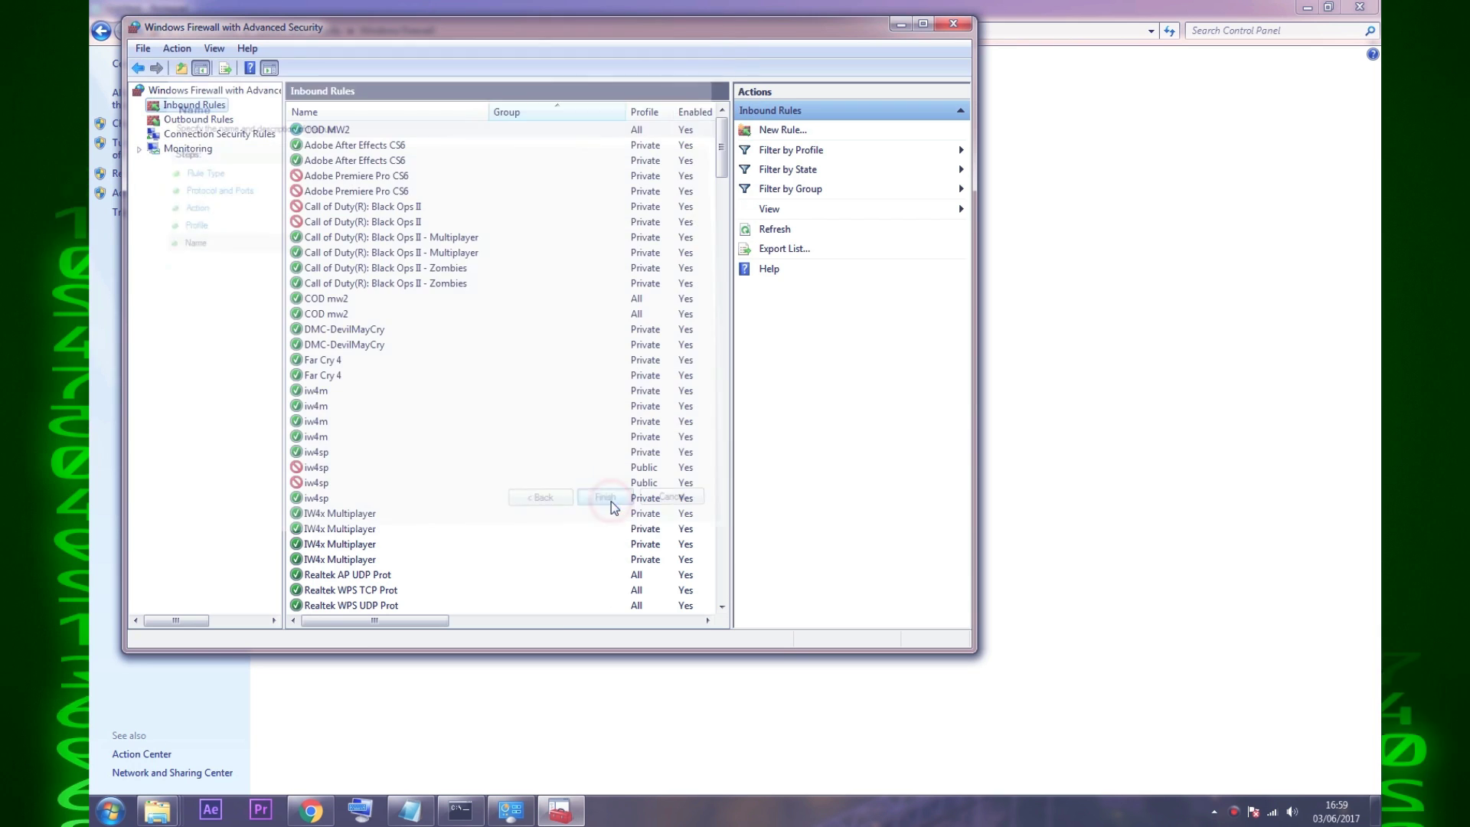
Create a second inbound port rule for UDP on local port 28960, named COD MW2 with the description MY SERVER.
left_click(781, 130)
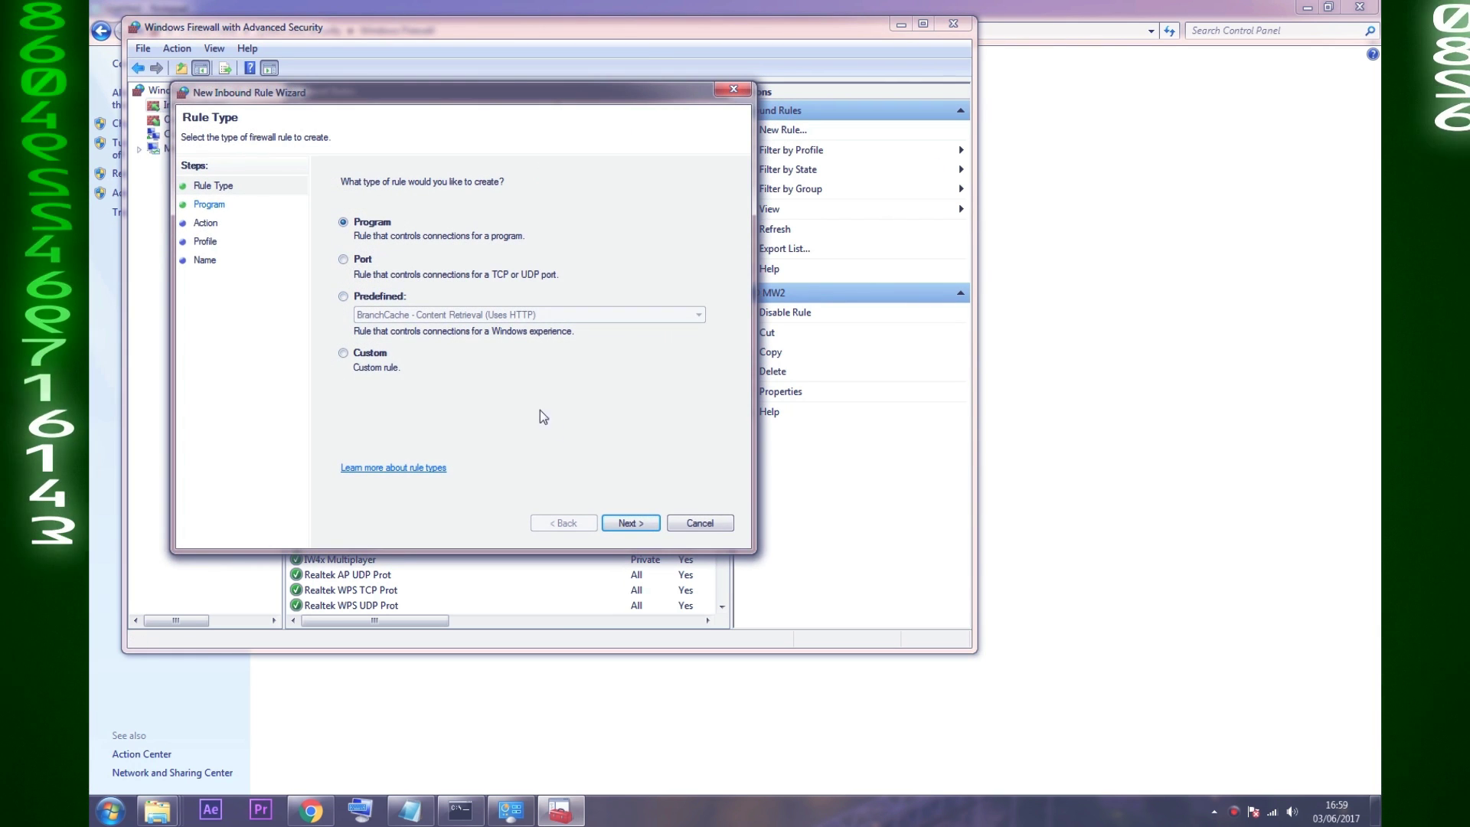
left_click(344, 260)
left_click(630, 523)
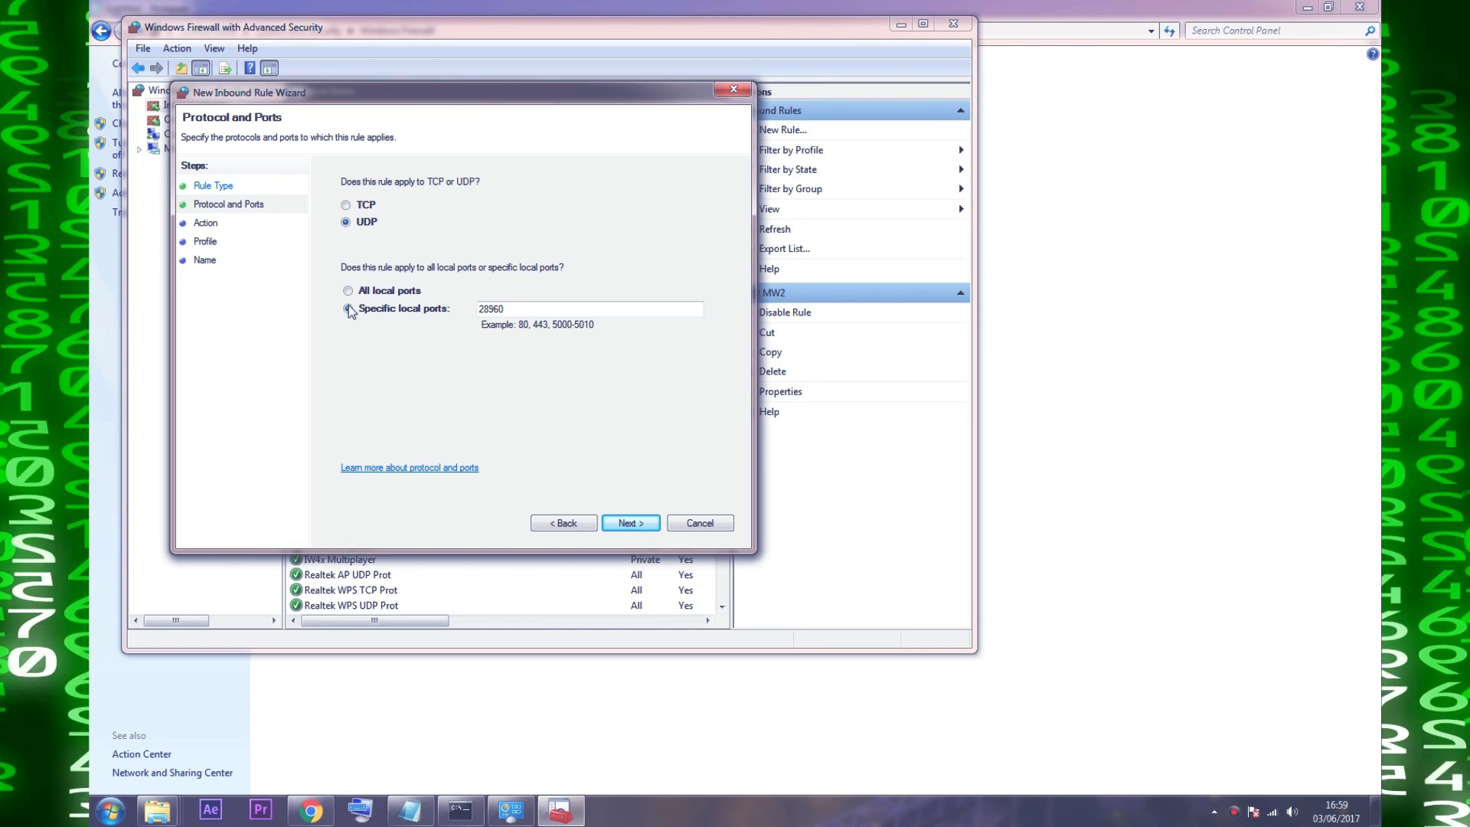
left_click(628, 524)
left_click(627, 523)
left_click(628, 524)
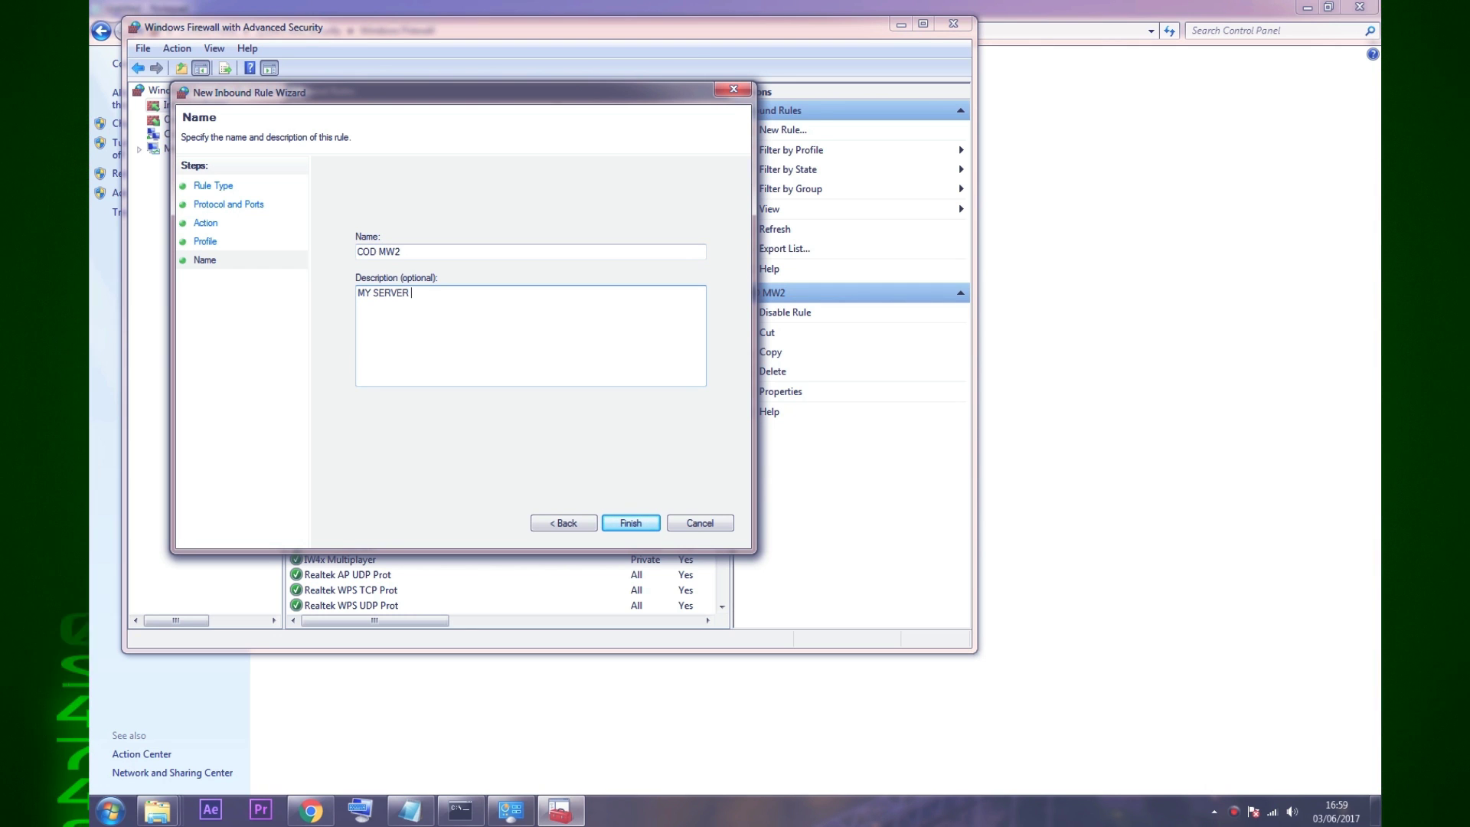
left_click(630, 525)
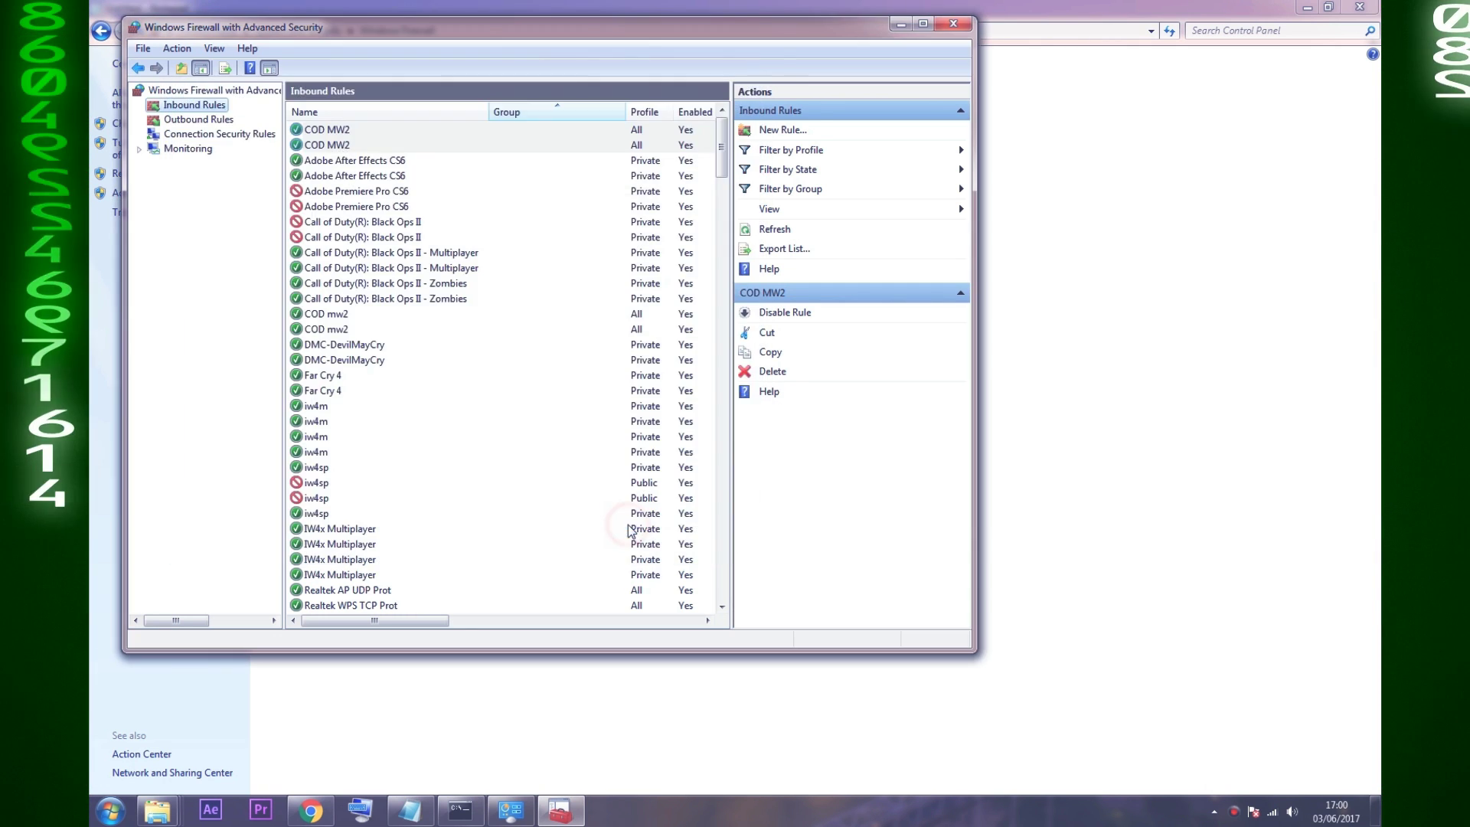
Check the two new COD MW2 inbound rules and close the firewall windows.
left_click(458, 207)
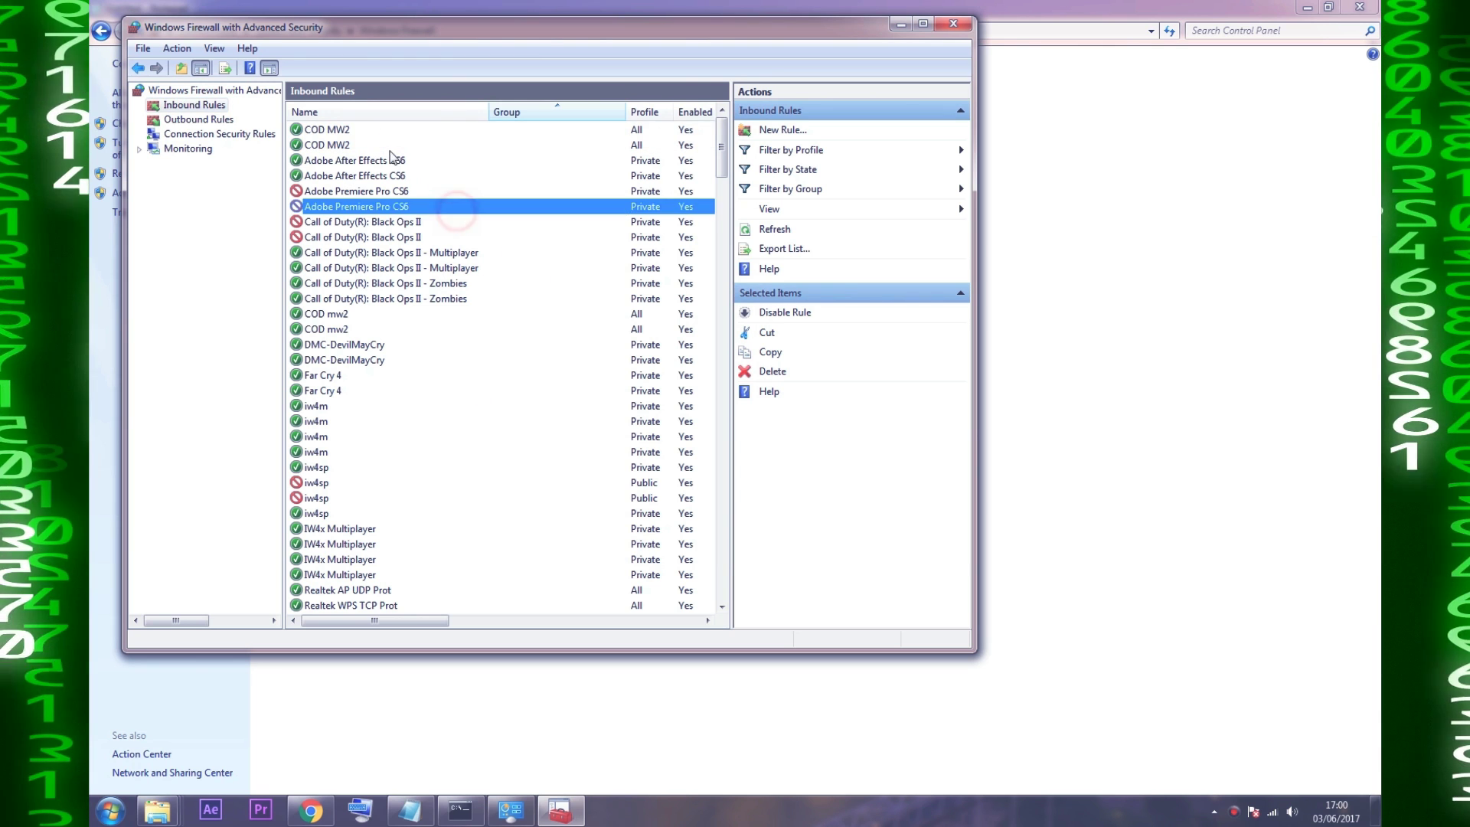
left_click(361, 129)
left_click(361, 144)
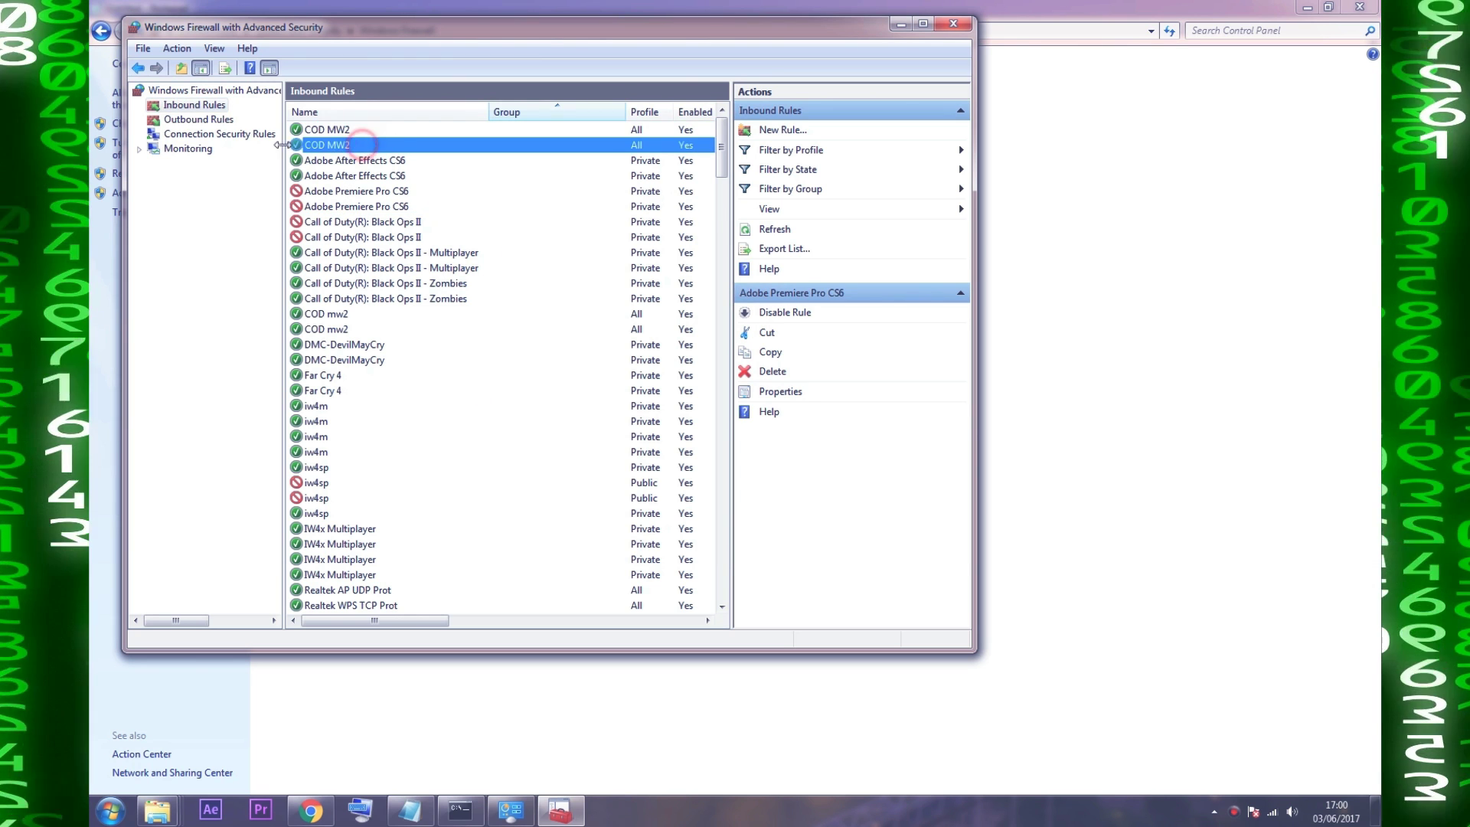
left_click(937, 26)
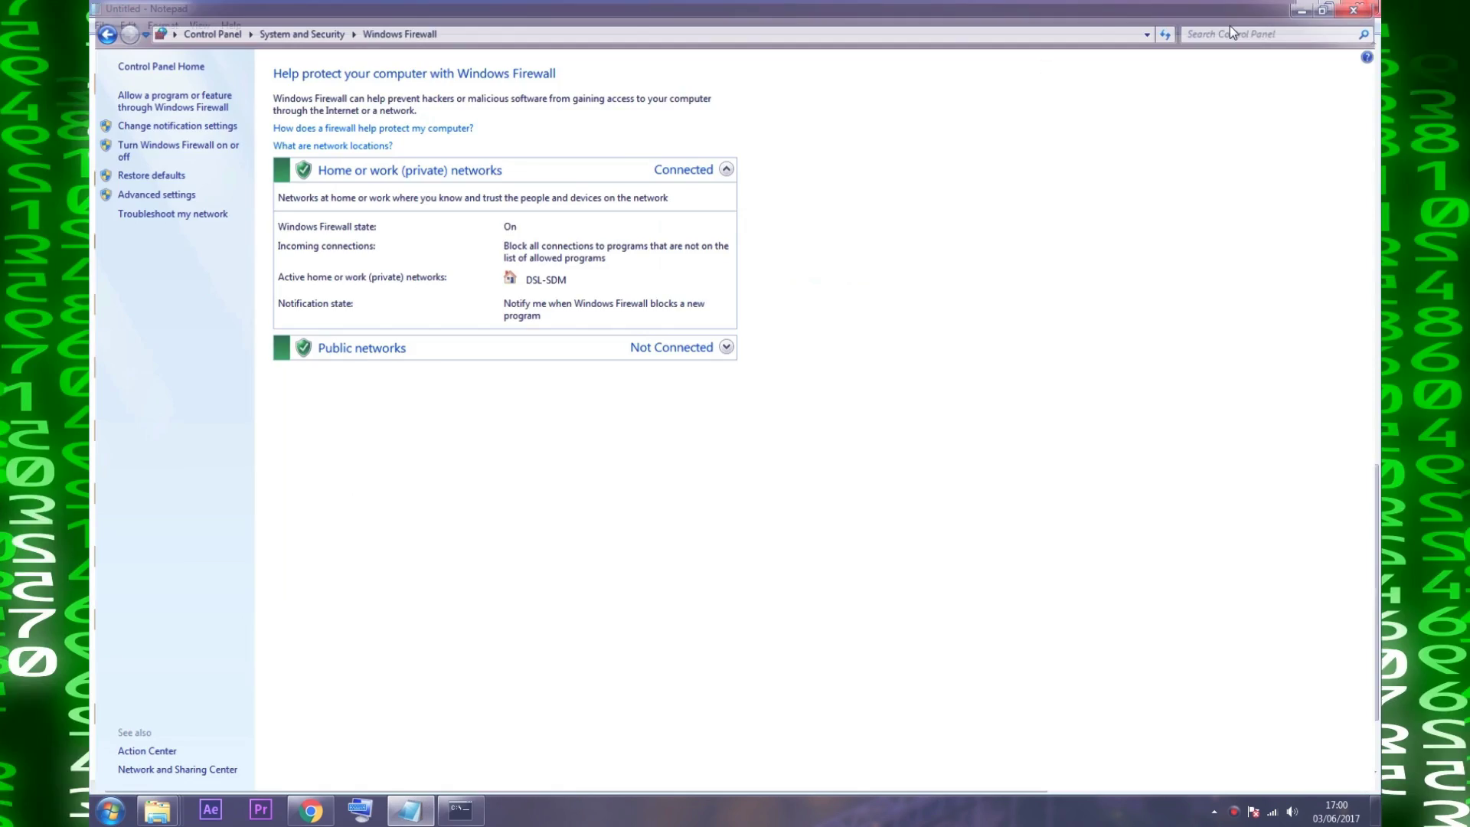
Review the notes' final hosting instruction about running the batch.
scroll(91, 493, "down", 1)
left_click_drag(91, 492, 375, 493)
left_click(447, 488)
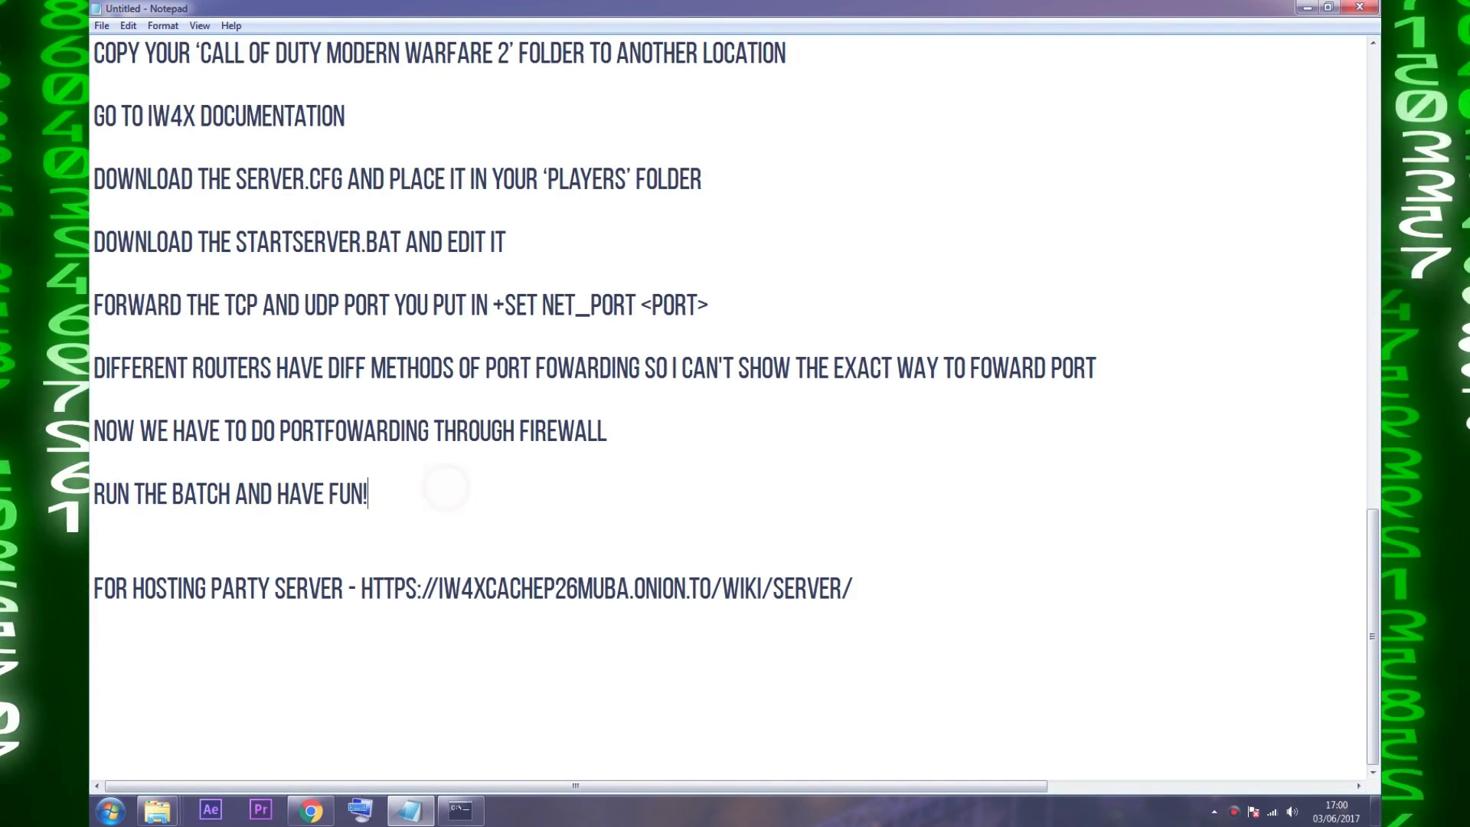
key("super+d")
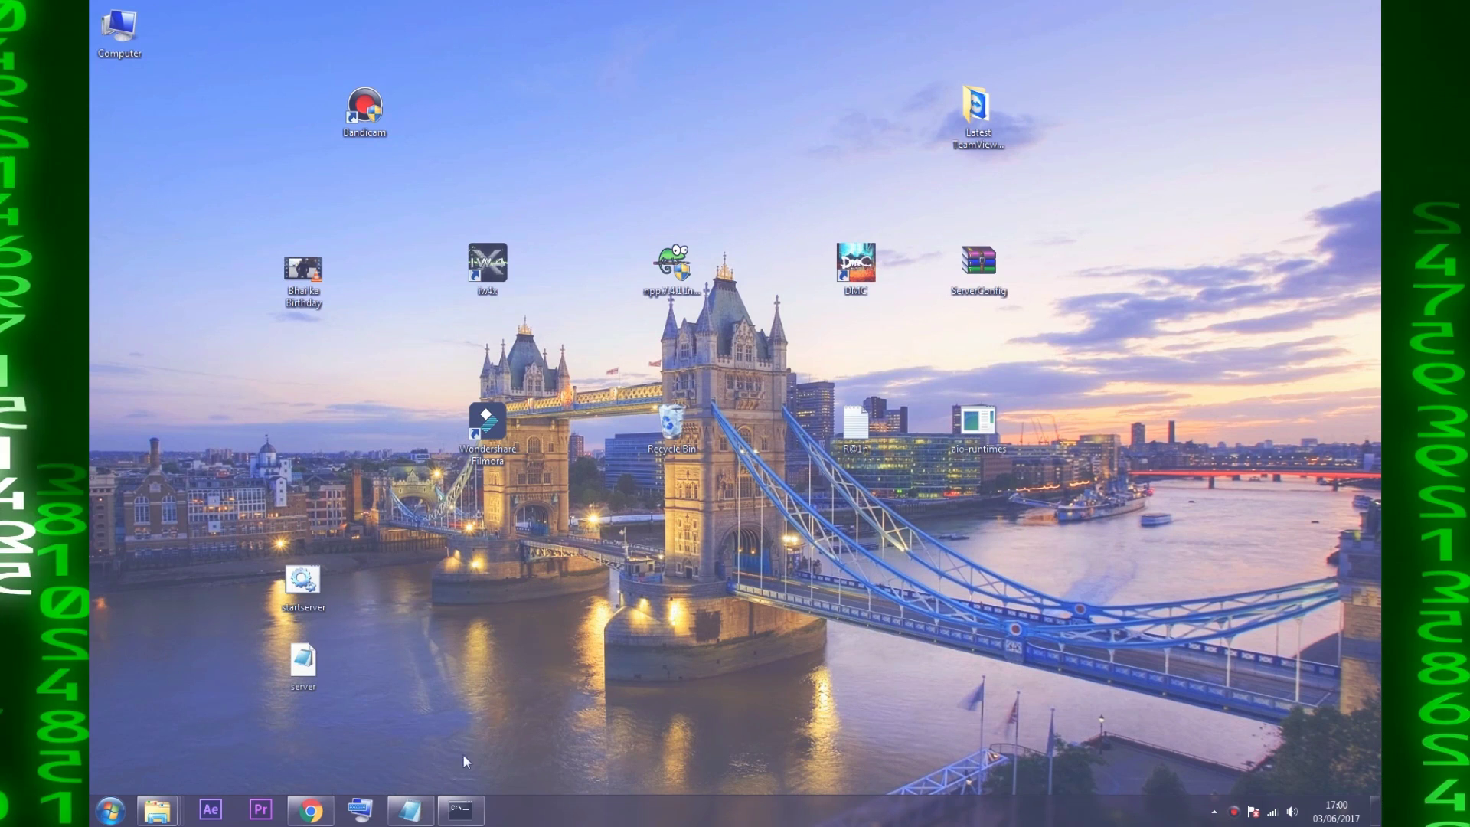
mouse_move(437, 821)
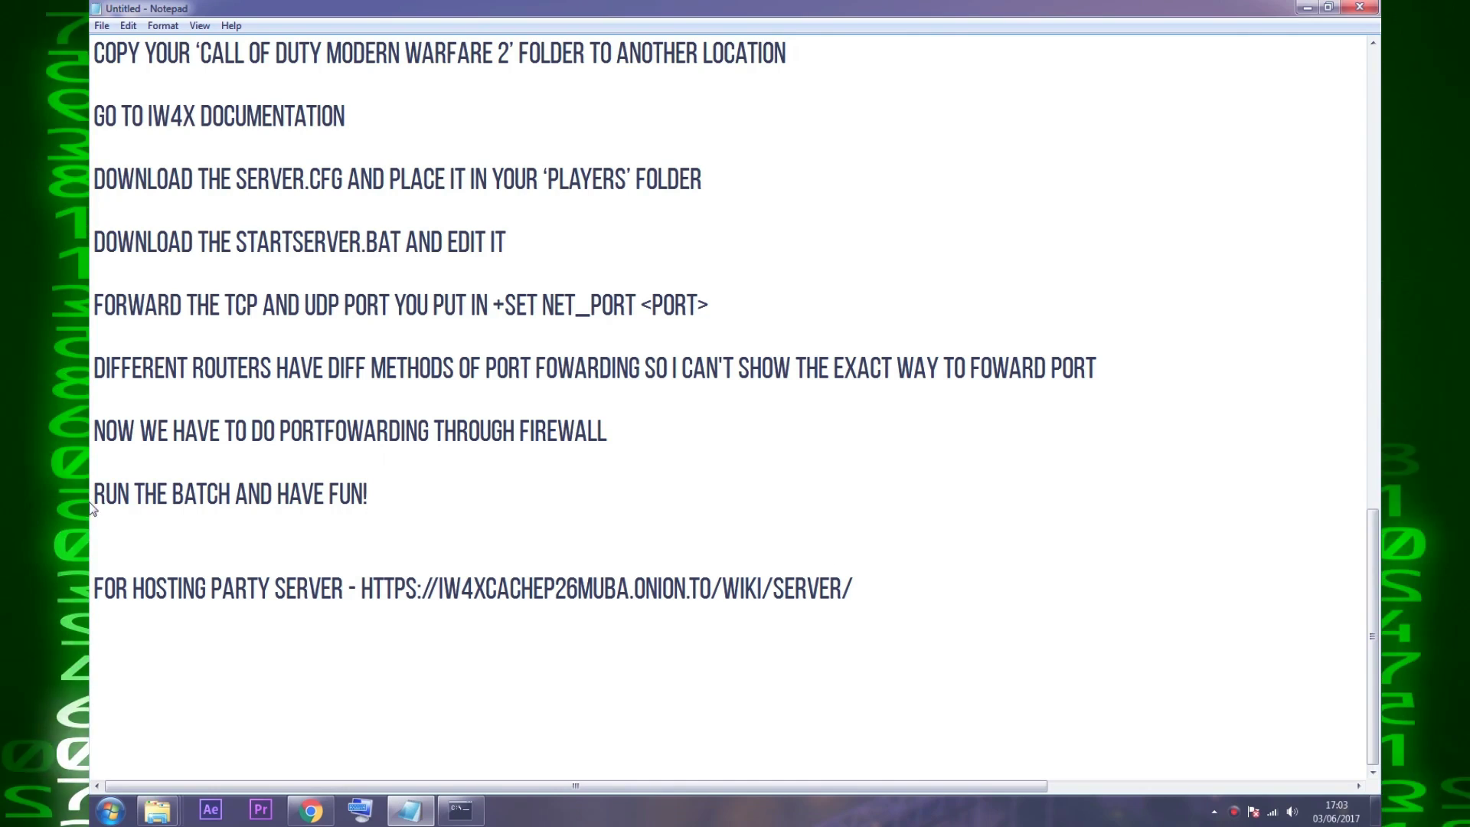
left_click_drag(93, 494, 370, 493)
left_click(480, 490)
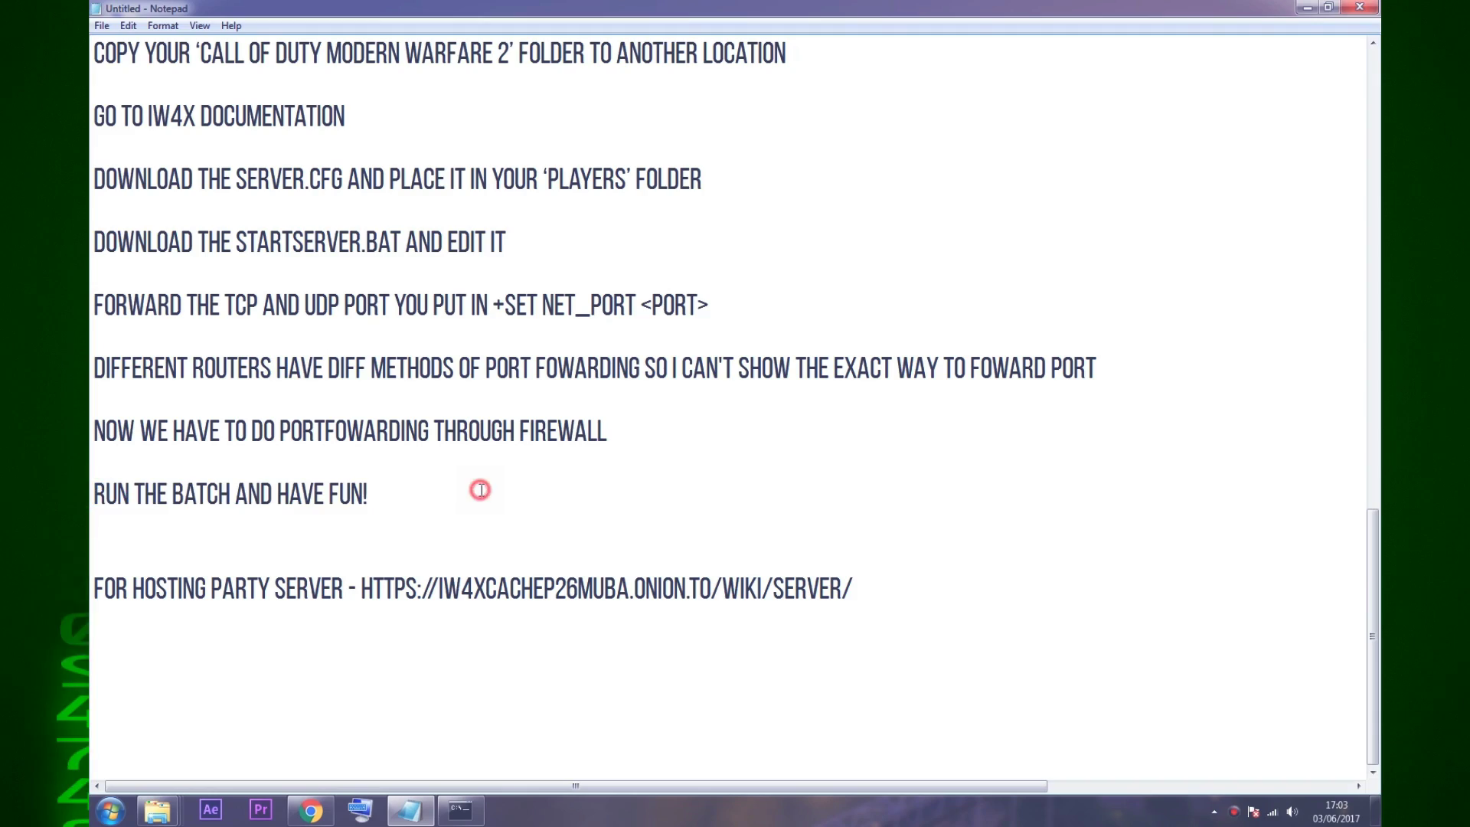
Run startserver from the Call of Duty Modern Warfare 2 folder on drive E: and reposition its console window.
left_click(1307, 7)
double_click(115, 27)
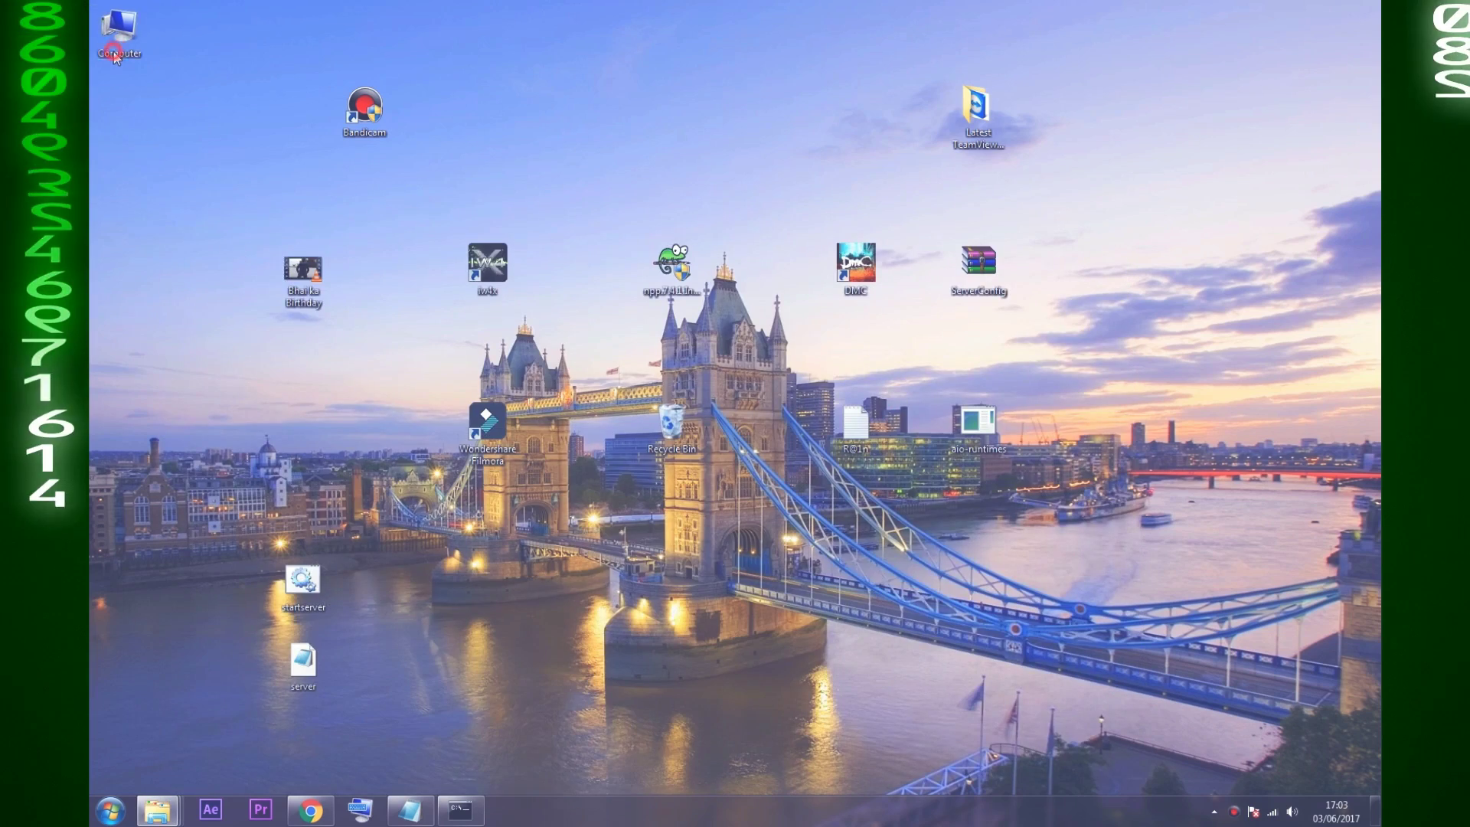
double_click(700, 119)
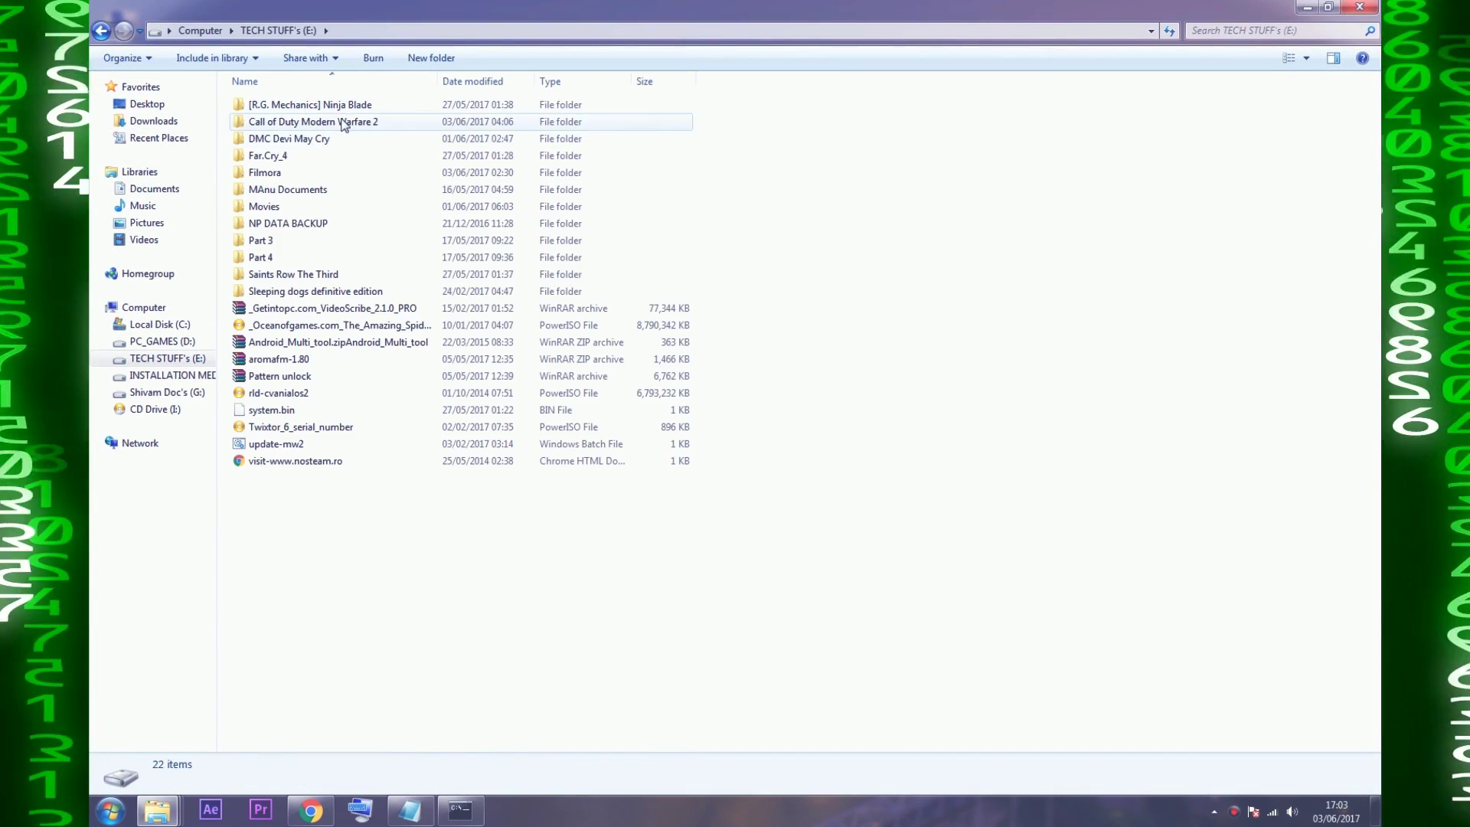
double_click(338, 122)
scroll(341, 123, "down", 5)
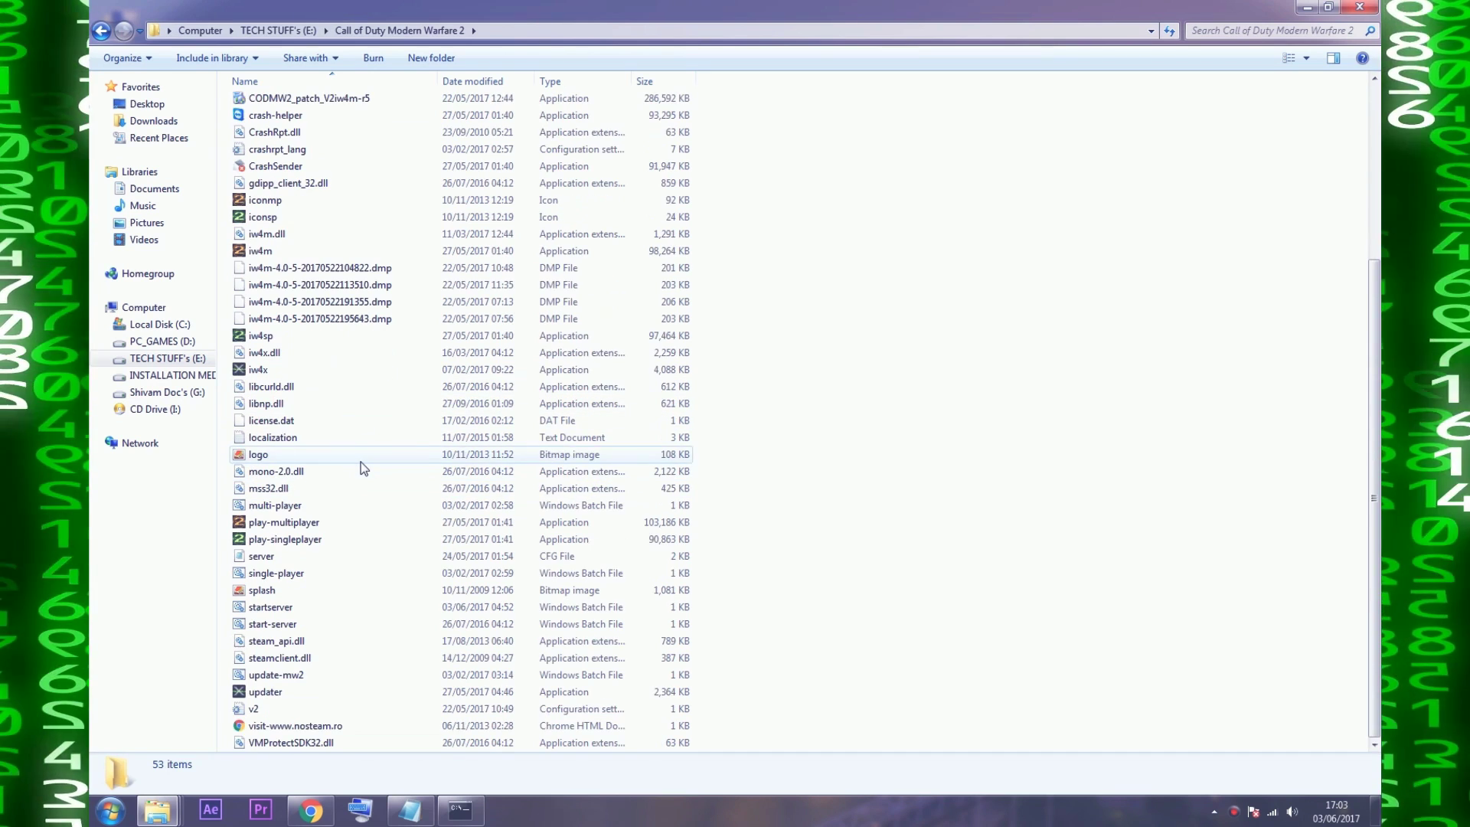
left_click(275, 606)
double_click(272, 606)
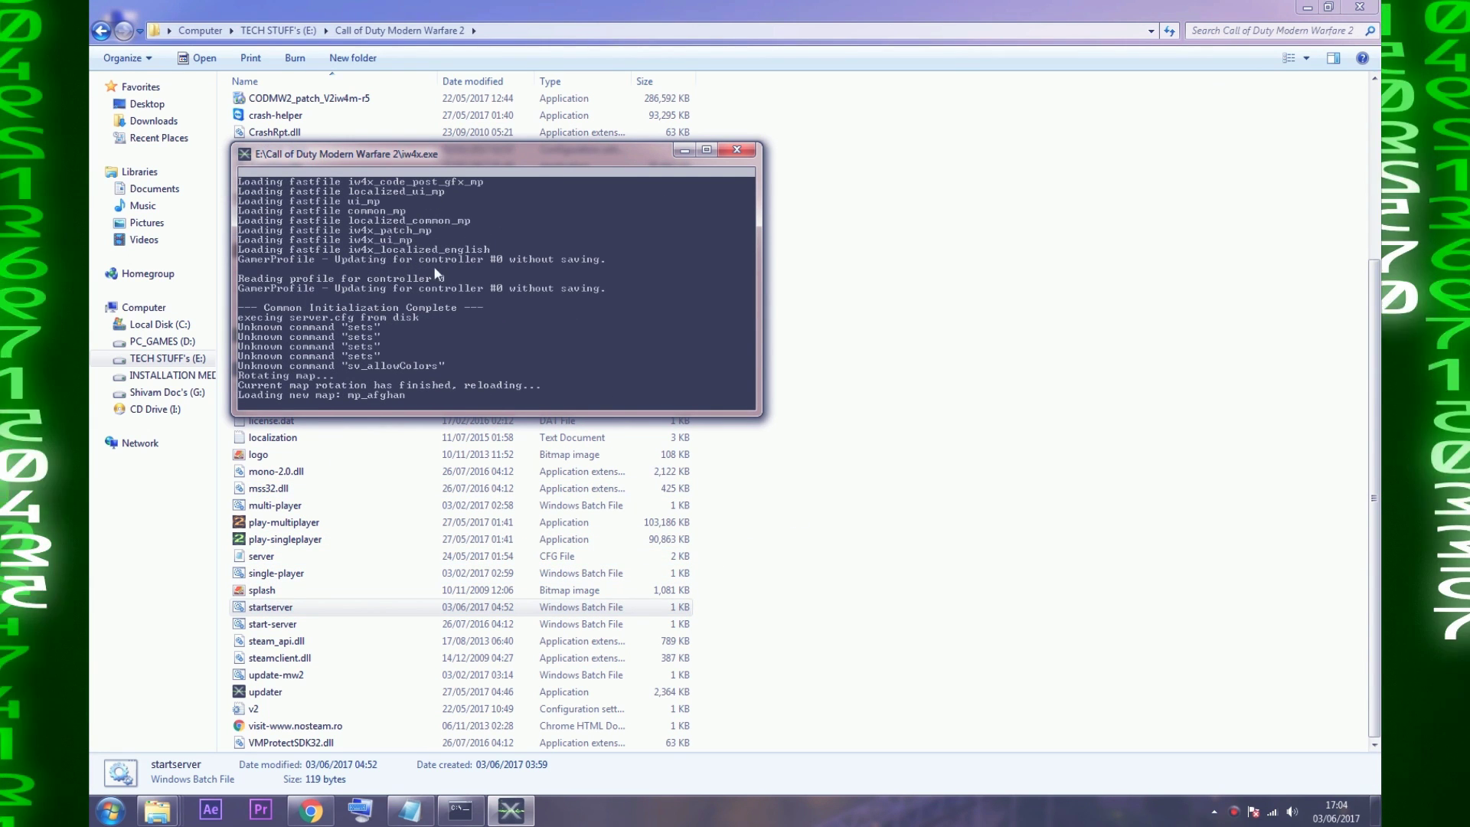
left_click_drag(449, 154, 604, 121)
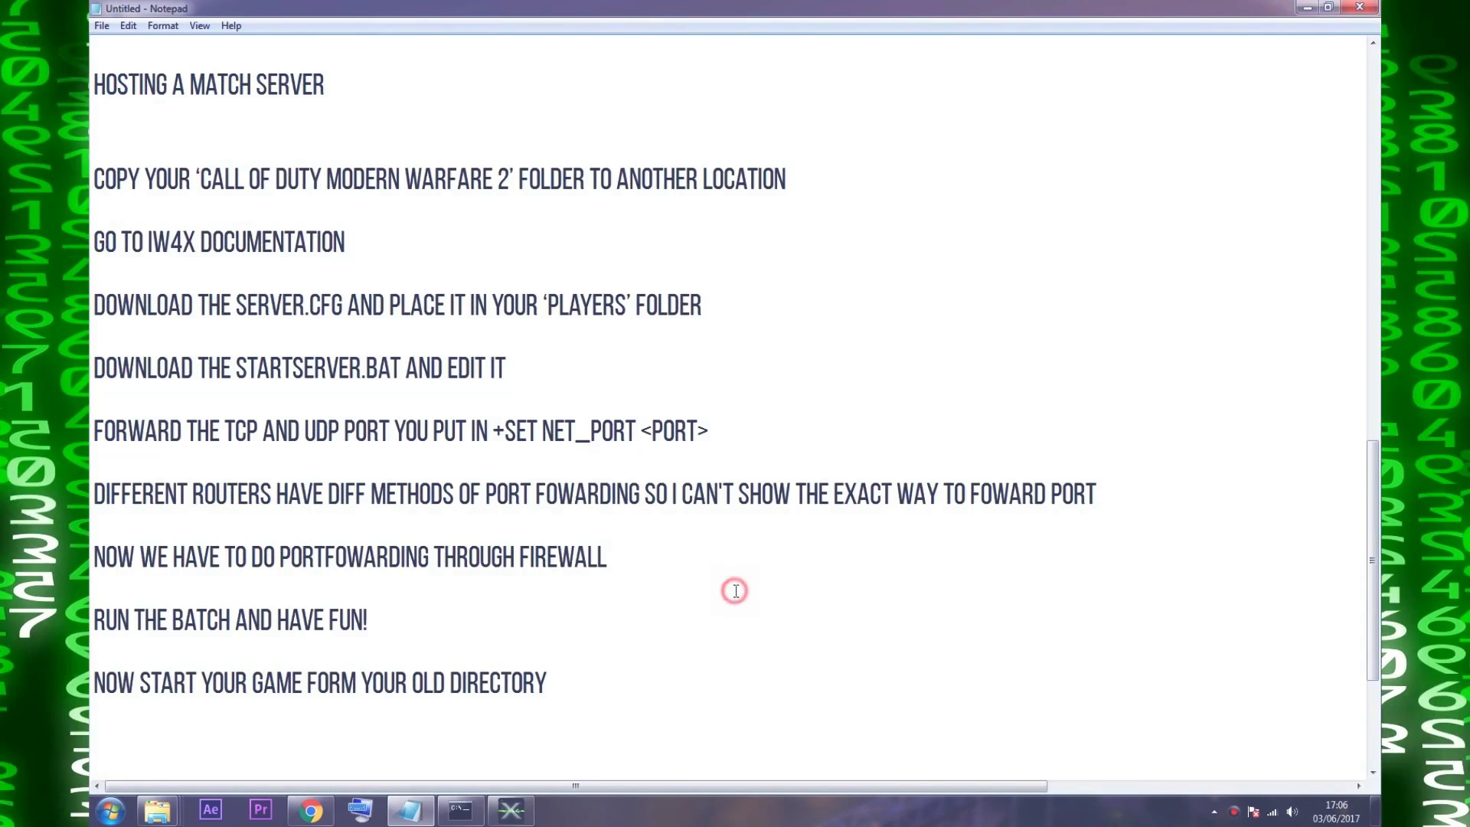
Review the notes' instruction about starting the game from the old directory.
scroll(731, 591, "down", 2)
scroll(165, 374, "up", 1)
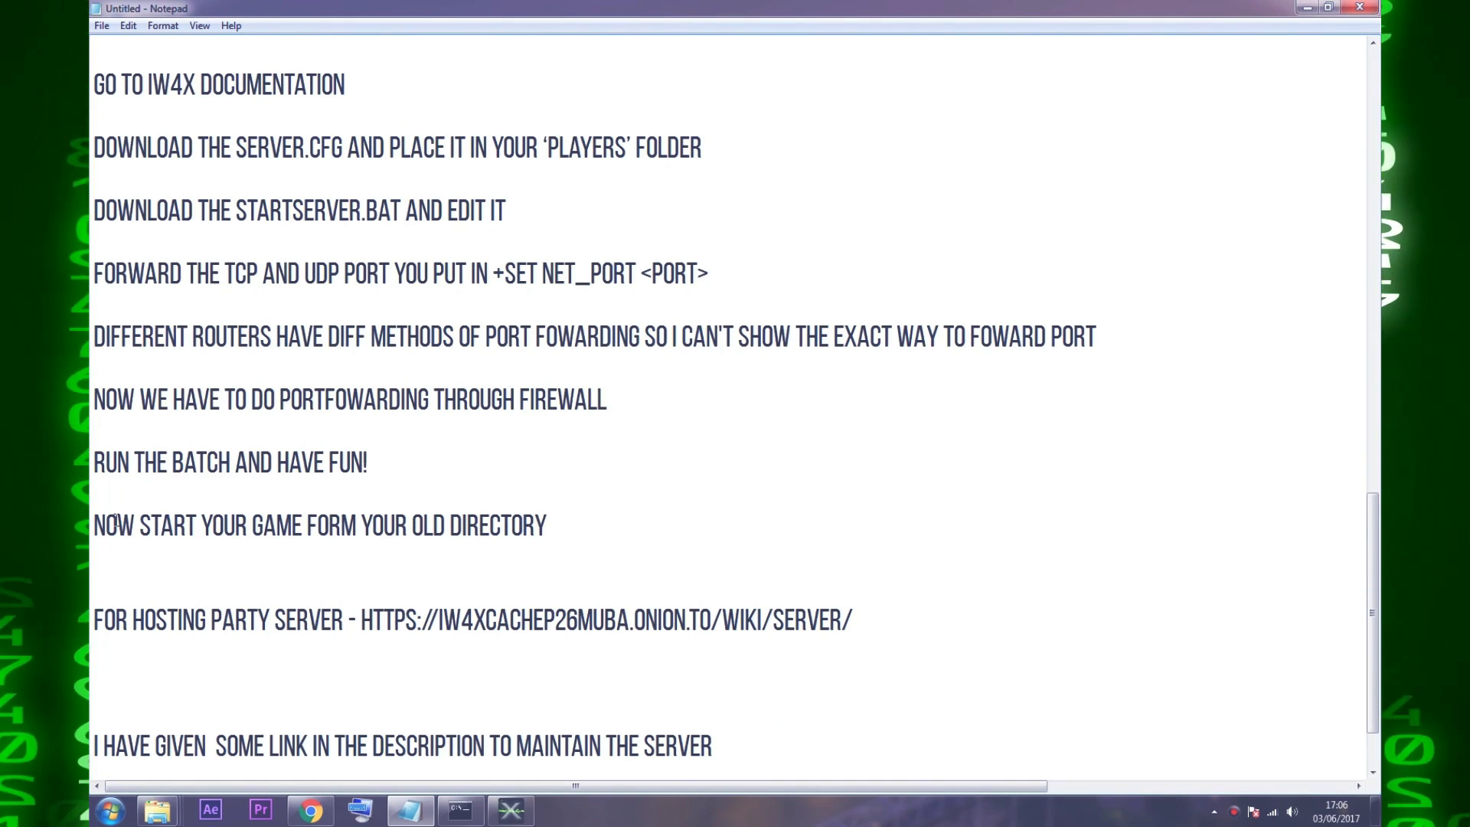
left_click_drag(94, 525, 547, 525)
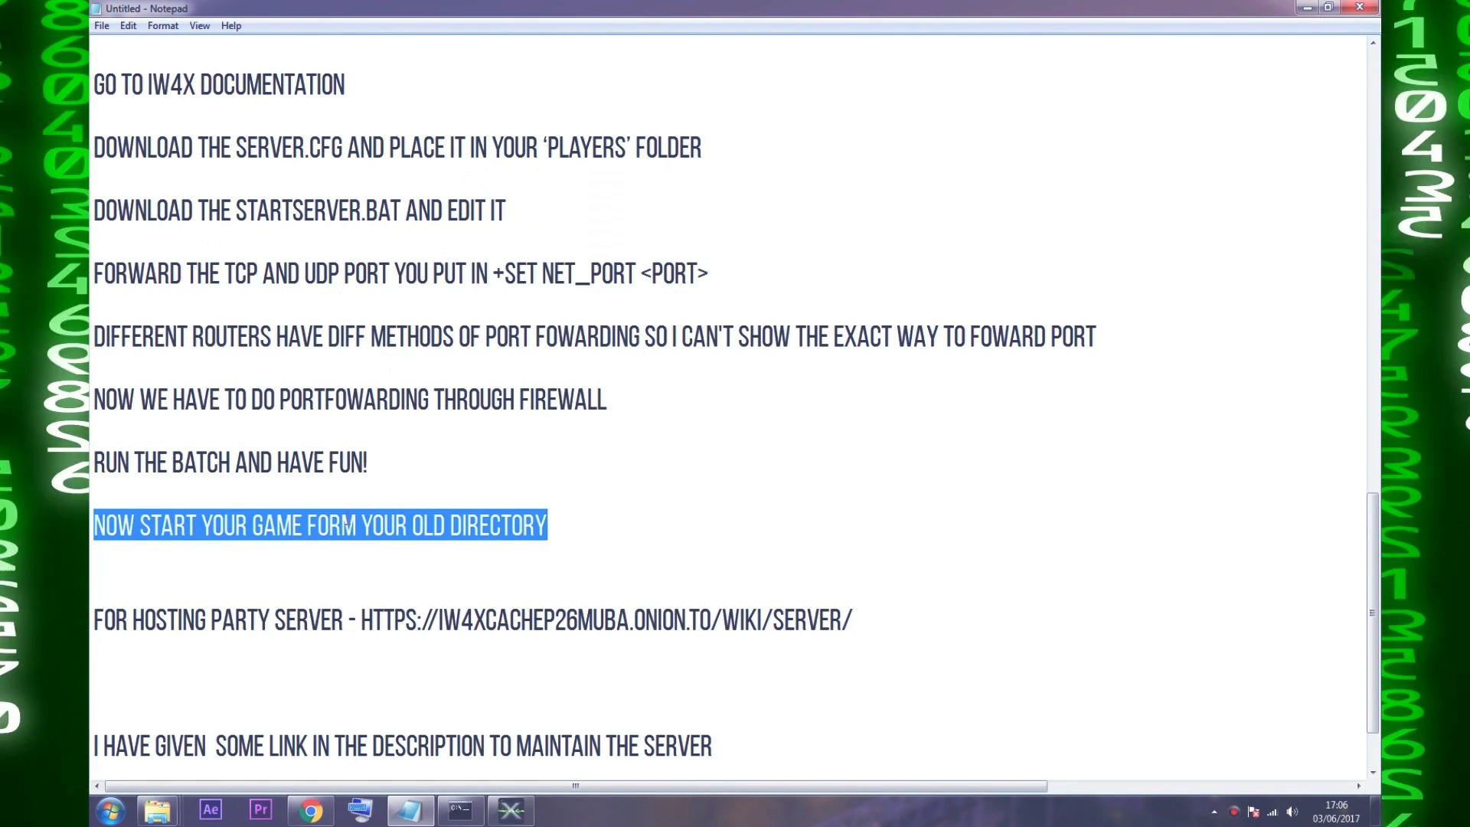
left_click(726, 516)
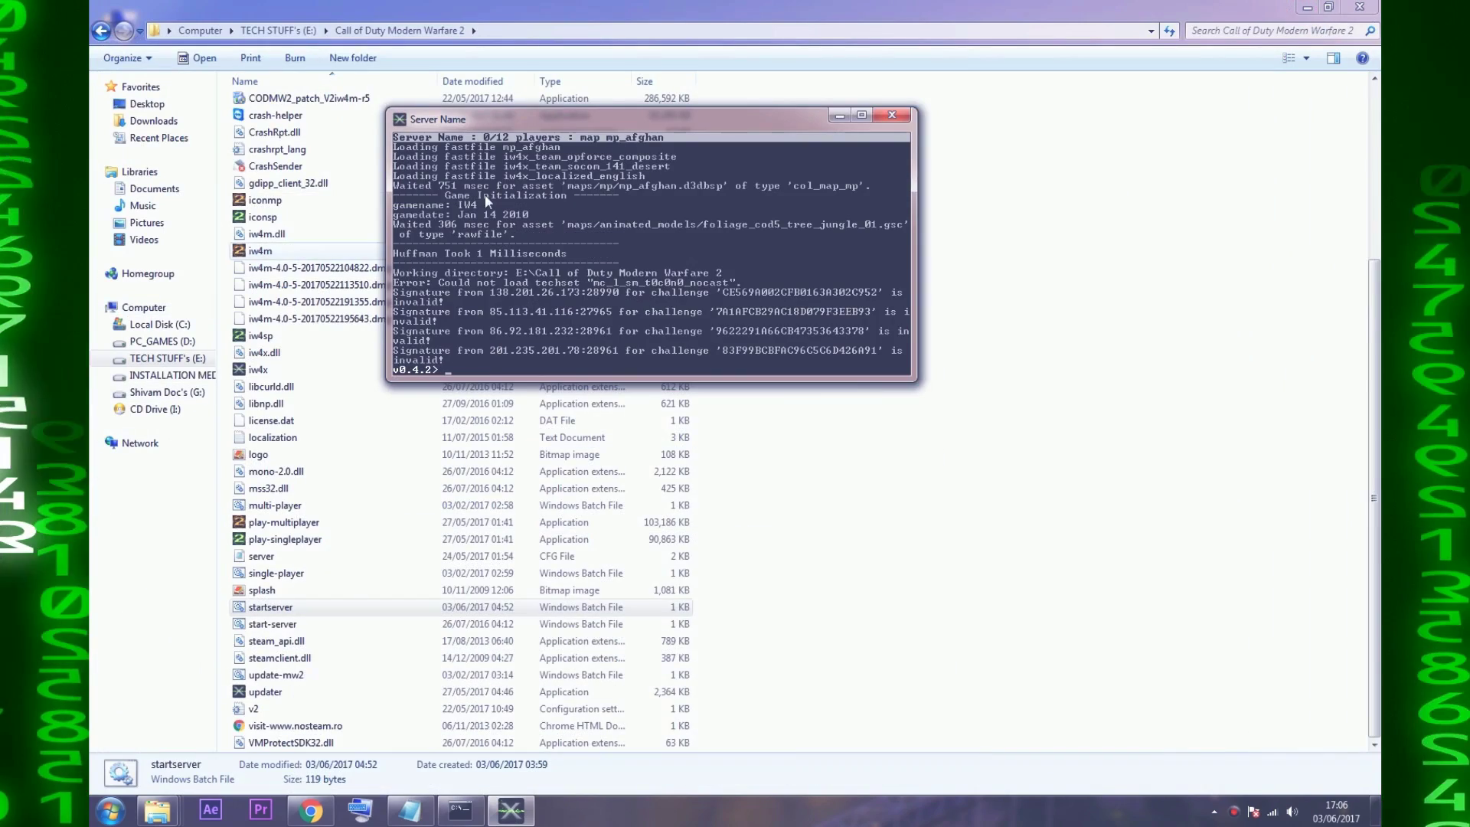
Minimise the game folder window and the running server console to show the desktop.
left_click(1314, 7)
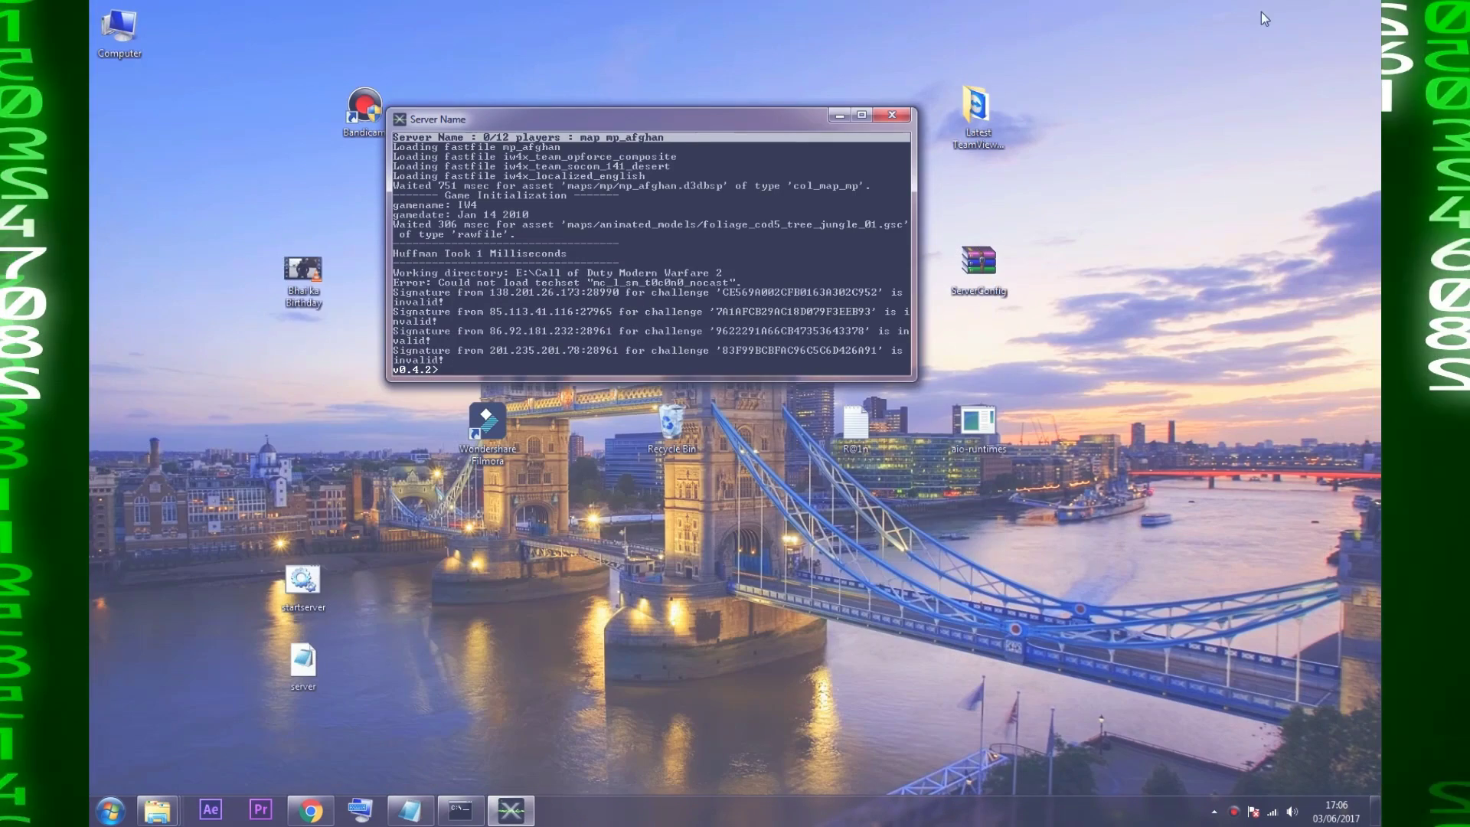
left_click(839, 115)
right_click(731, 98)
left_click(596, 139)
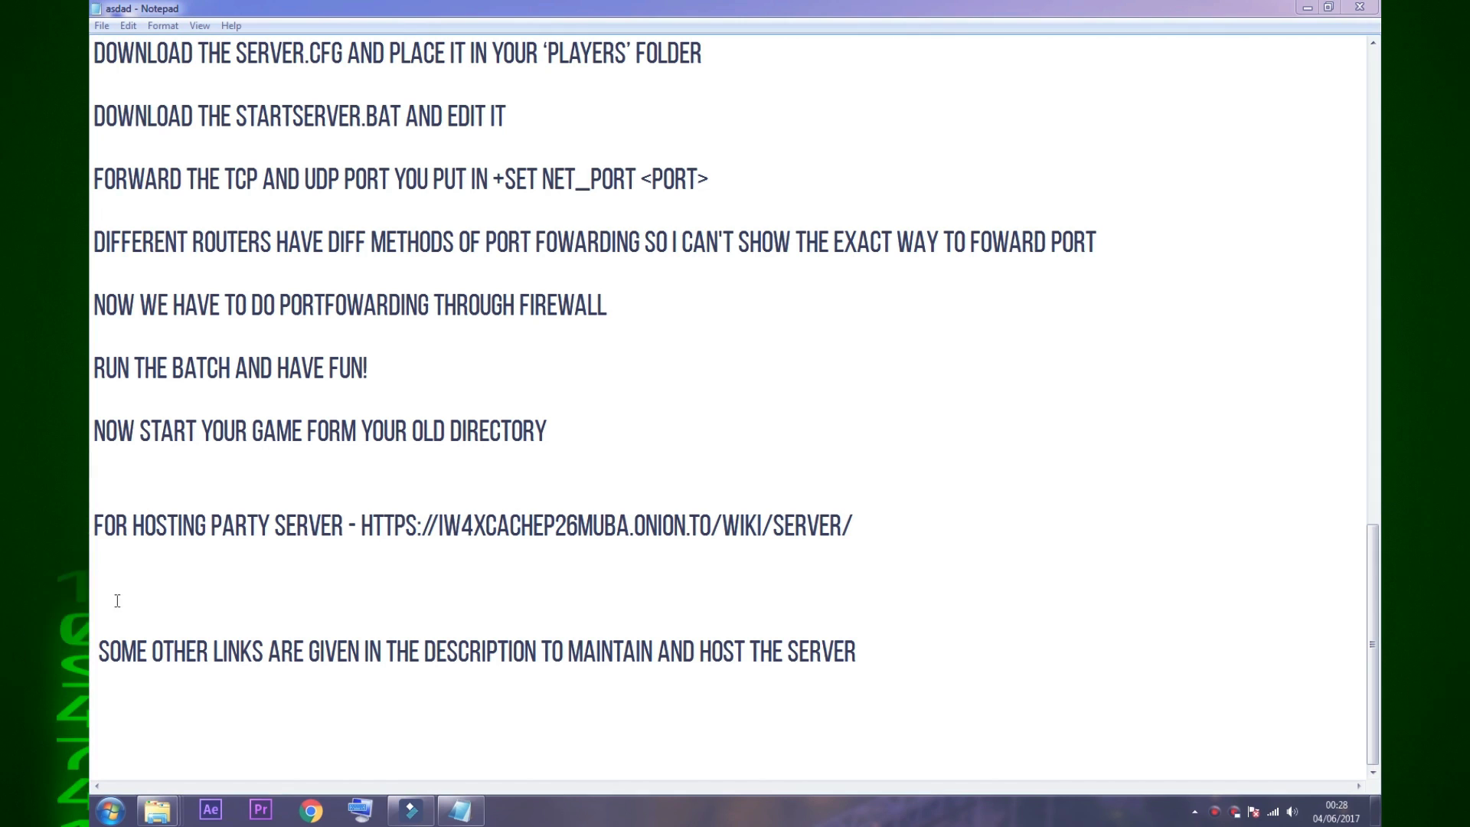
left_click_drag(95, 525, 853, 526)
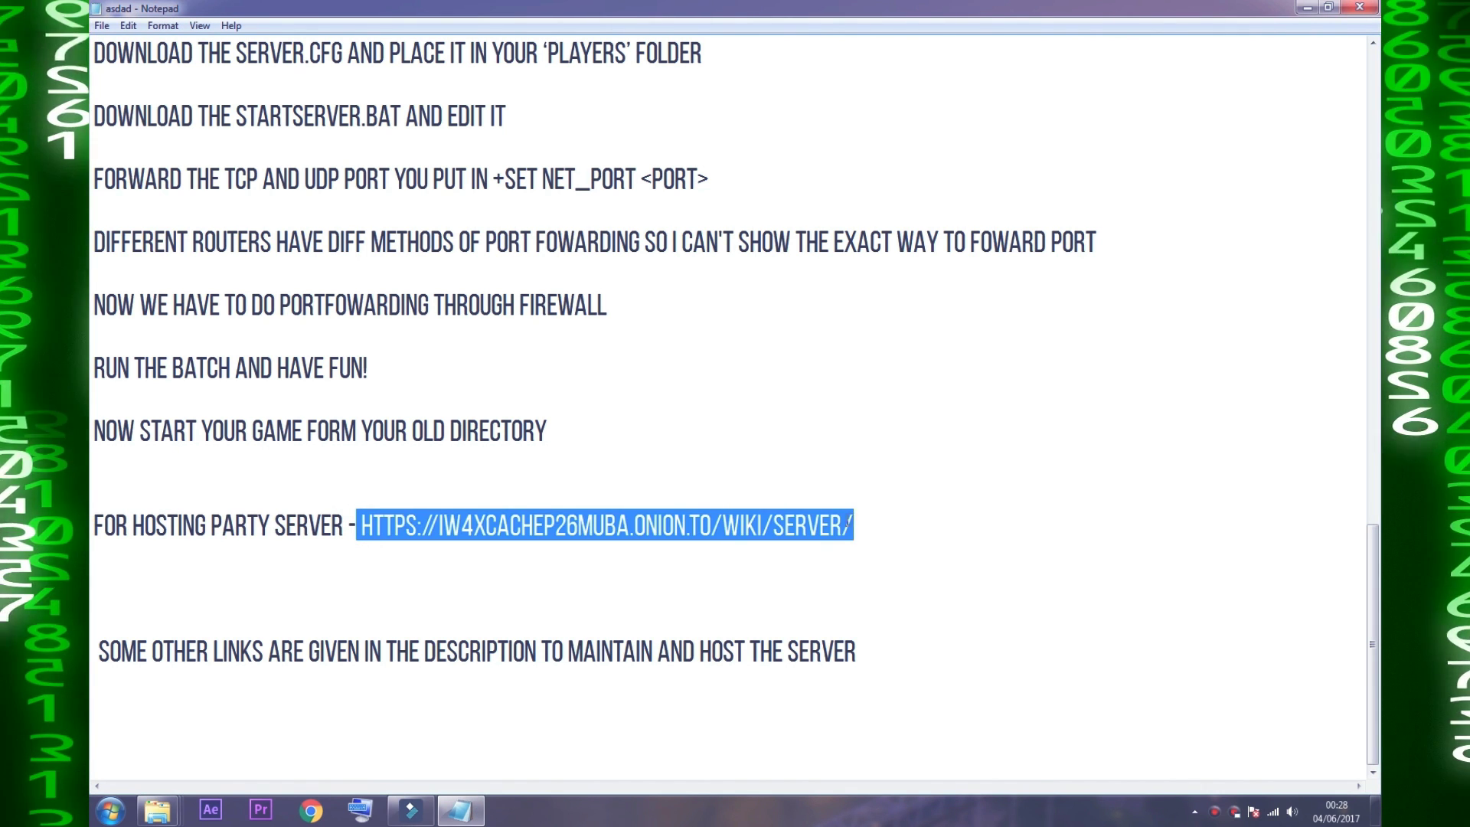
right_click(836, 510)
left_click(878, 570)
key("alt+Tab")
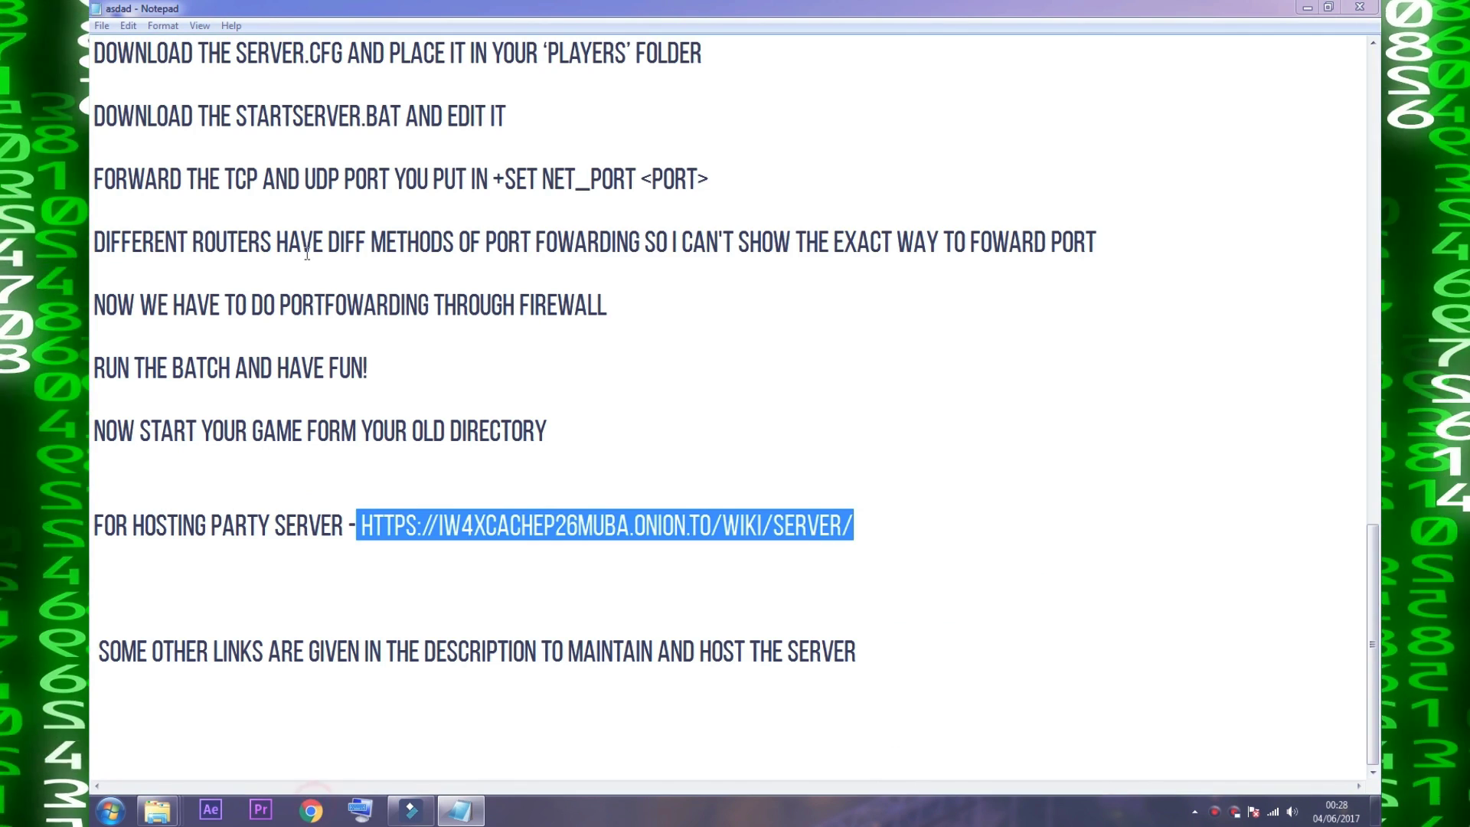
key("ctrl+v")
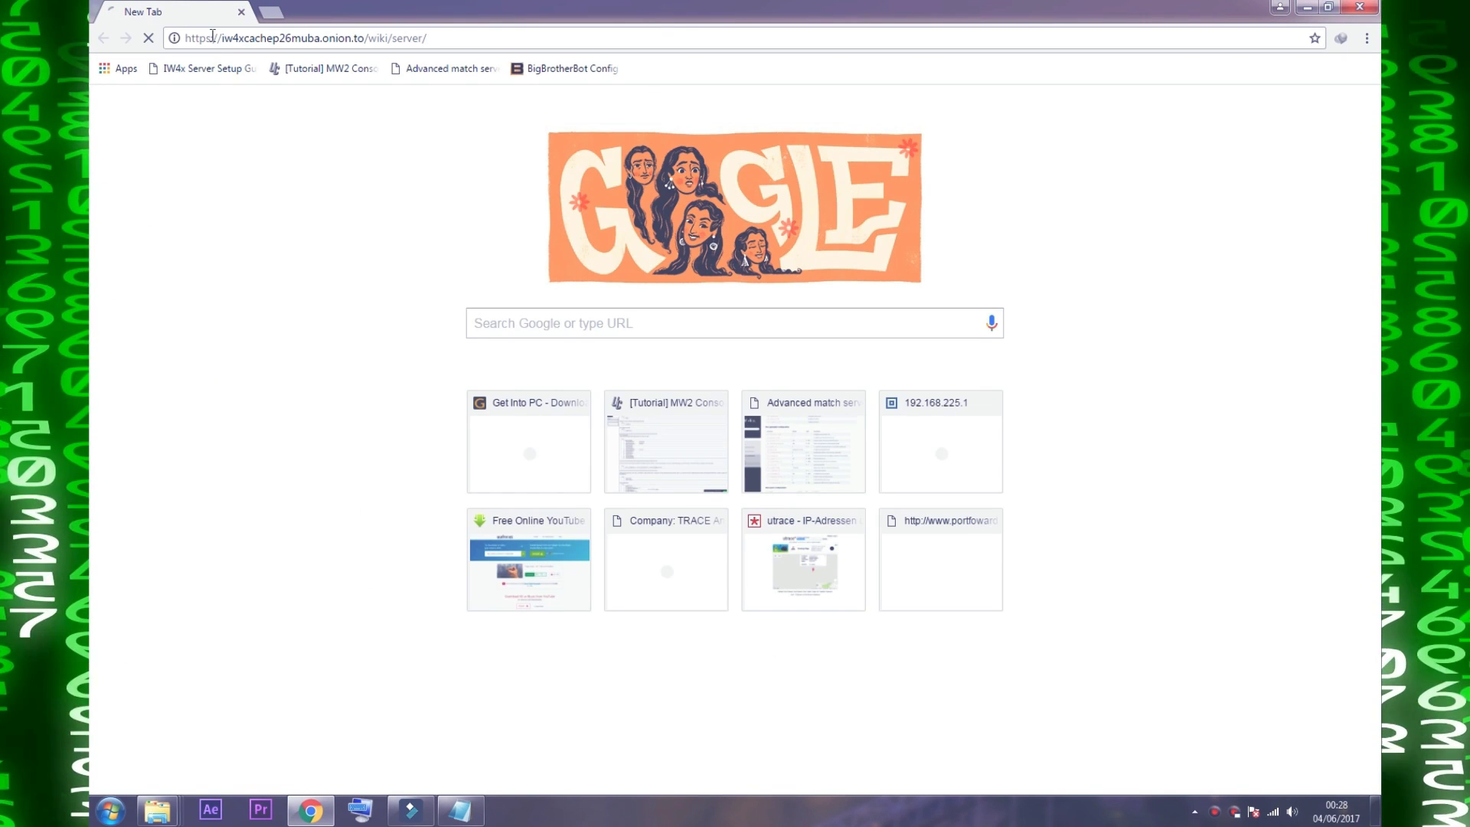
key("Return")
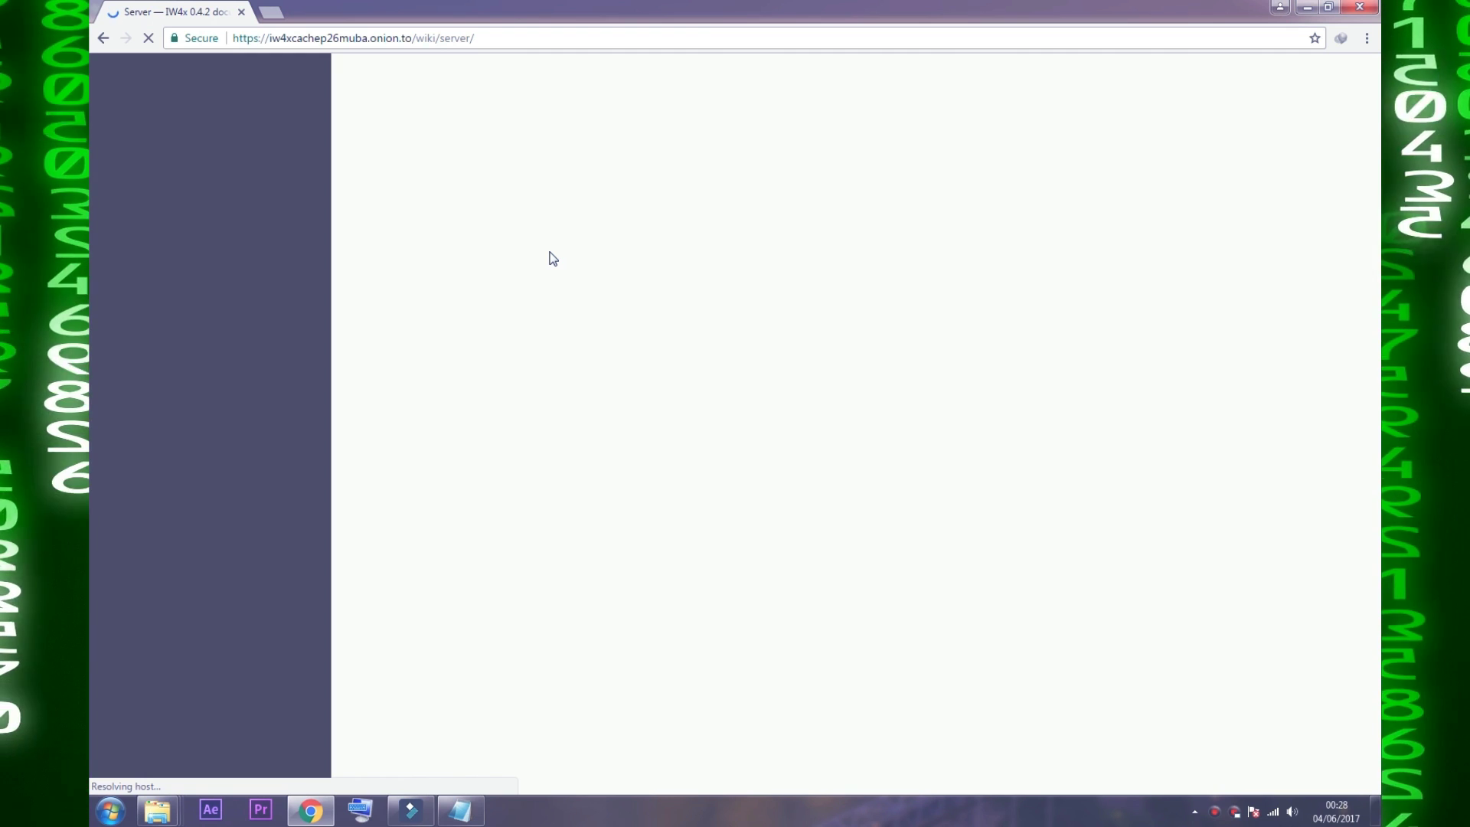
Examine the quick instructions for hosting a party server on the IW4x documentation page.
scroll(688, 246, "down", 10)
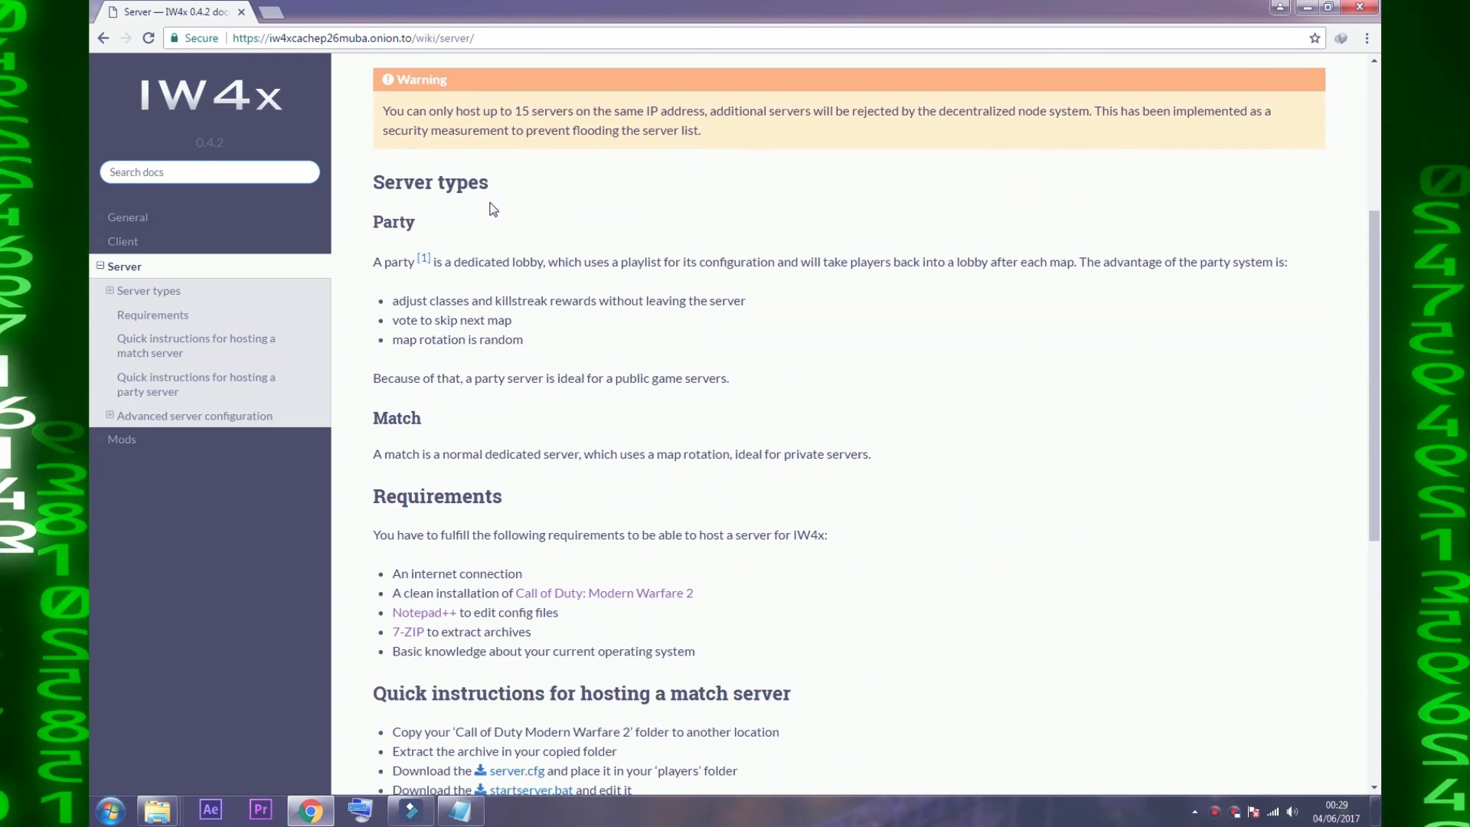
scroll(539, 425, "down", 1)
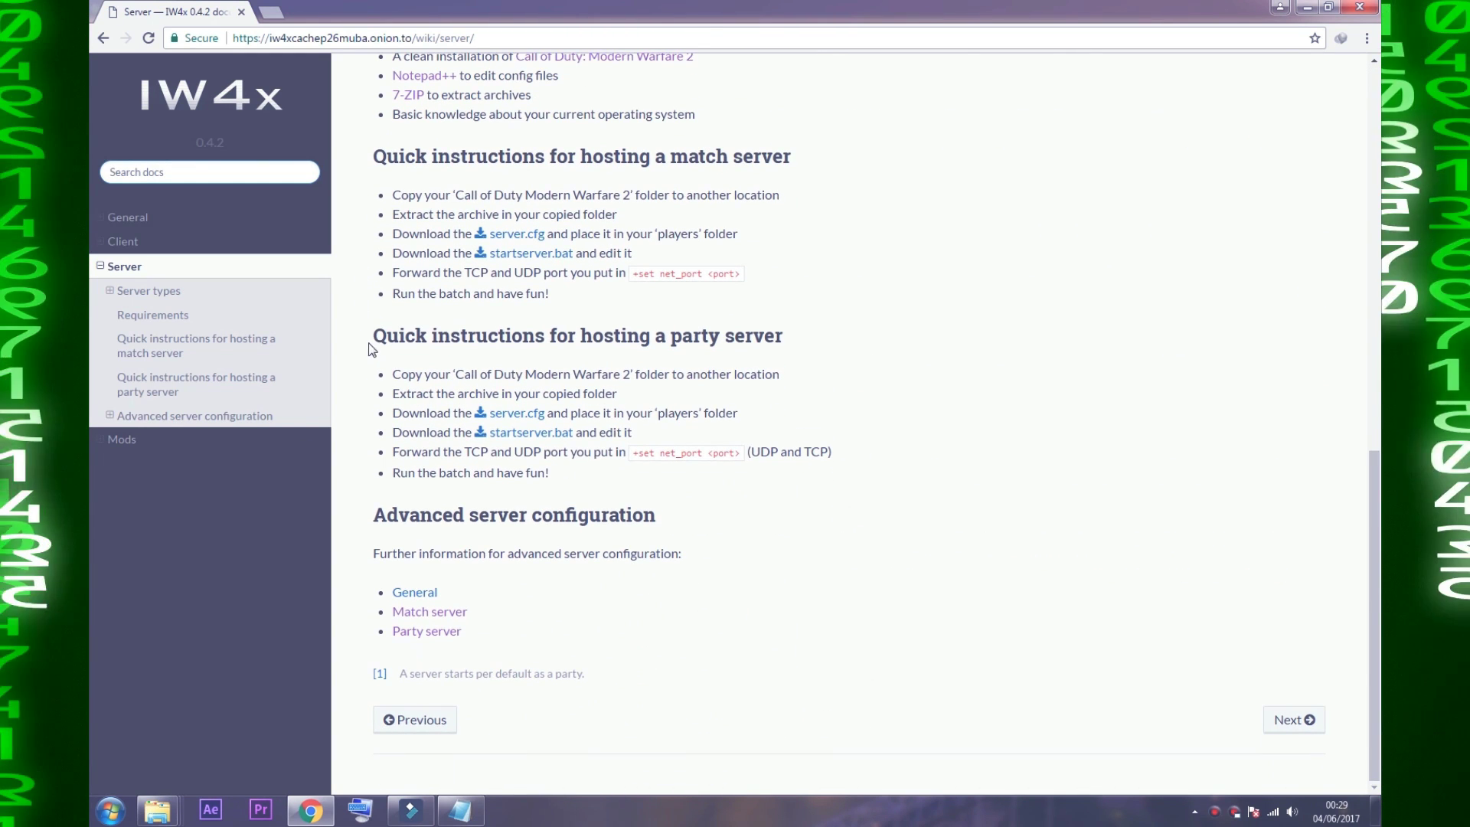
left_click_drag(440, 337, 866, 335)
left_click_drag(370, 374, 926, 481)
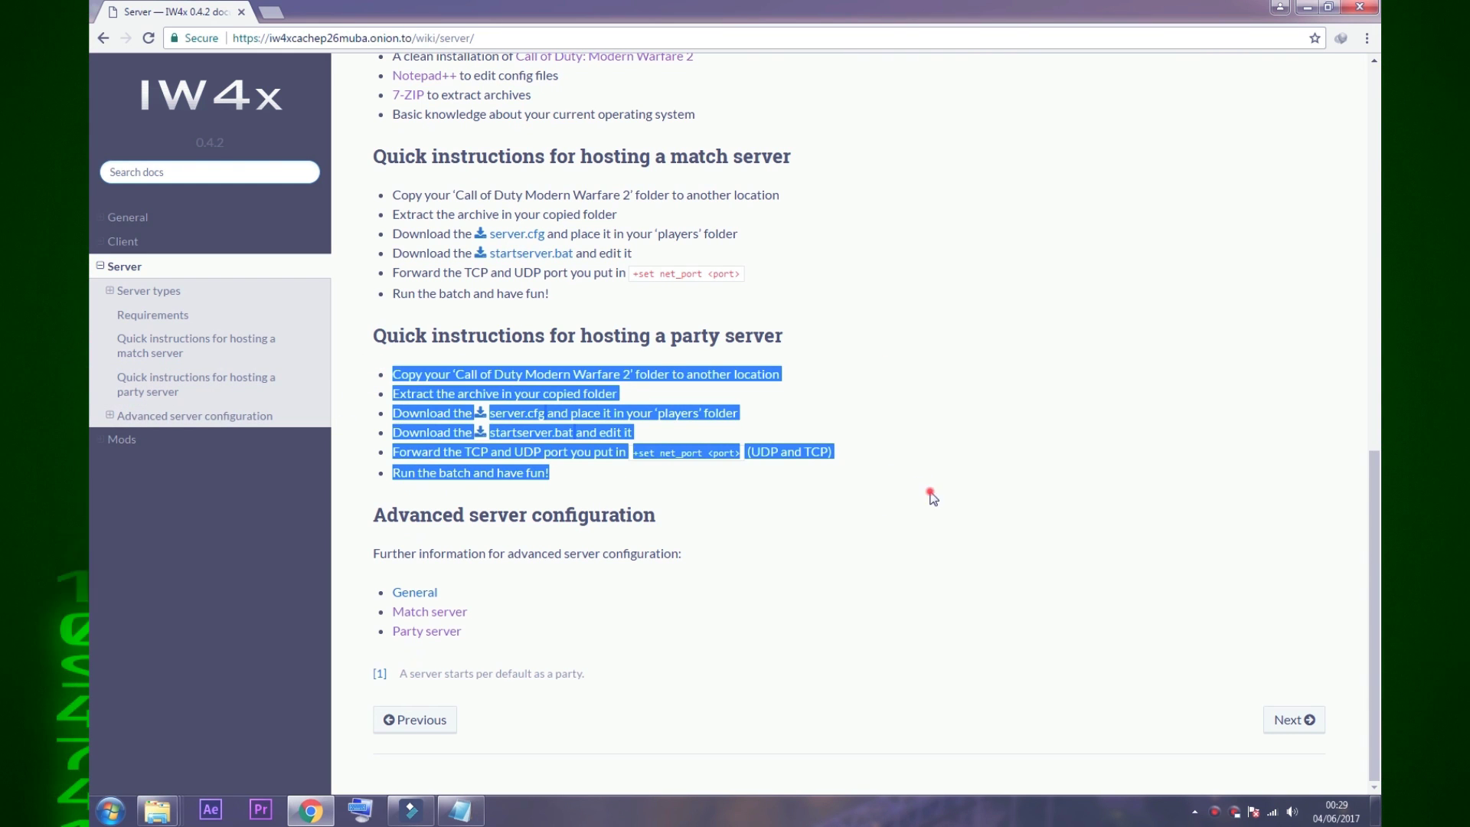
left_click(932, 498)
Switch back to the Notepad notes and review the closing line about other links for maintaining and hosting the server.
left_click(461, 811)
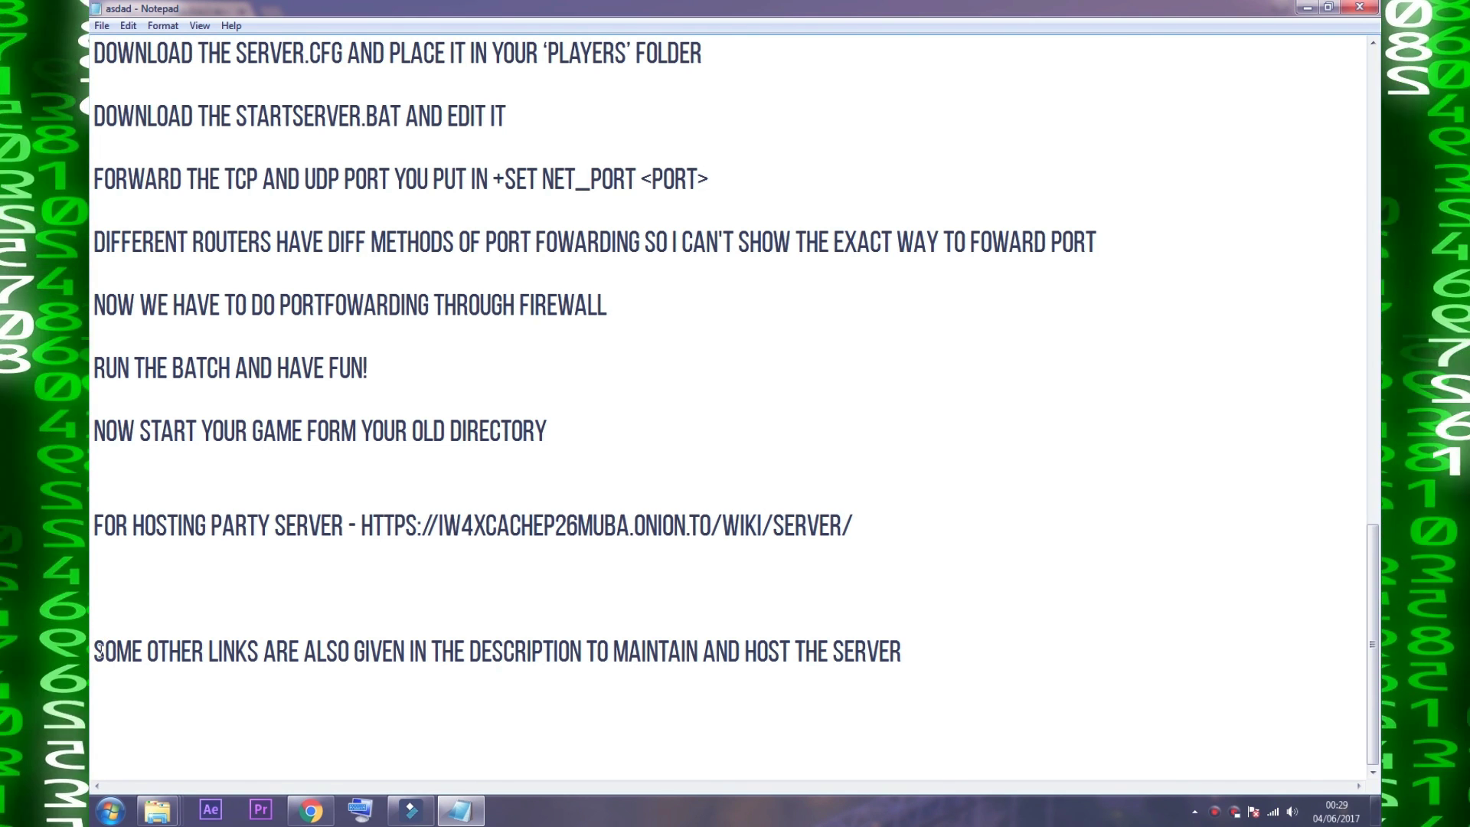
left_click_drag(199, 651, 898, 652)
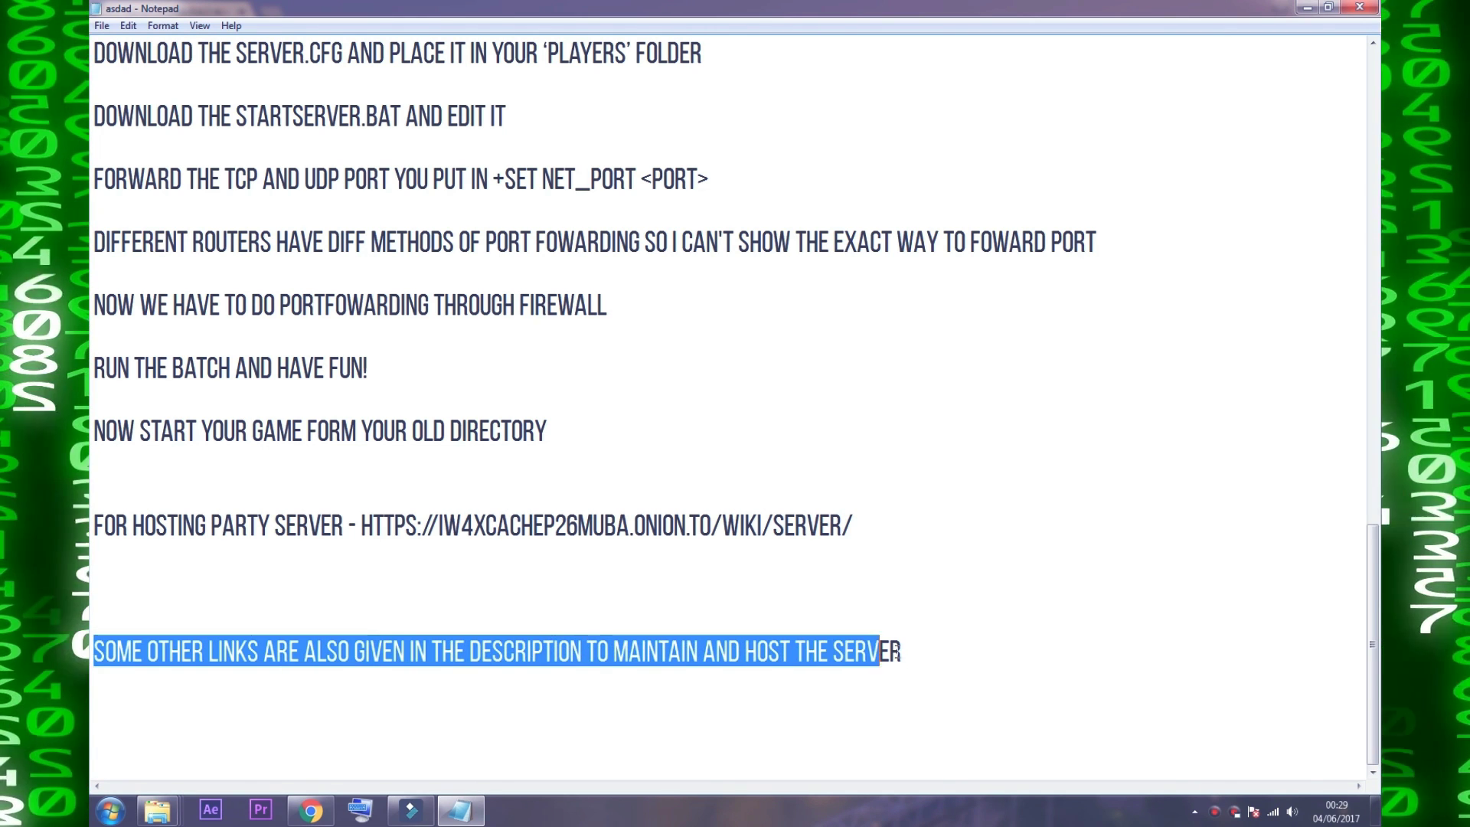
left_click(950, 651)
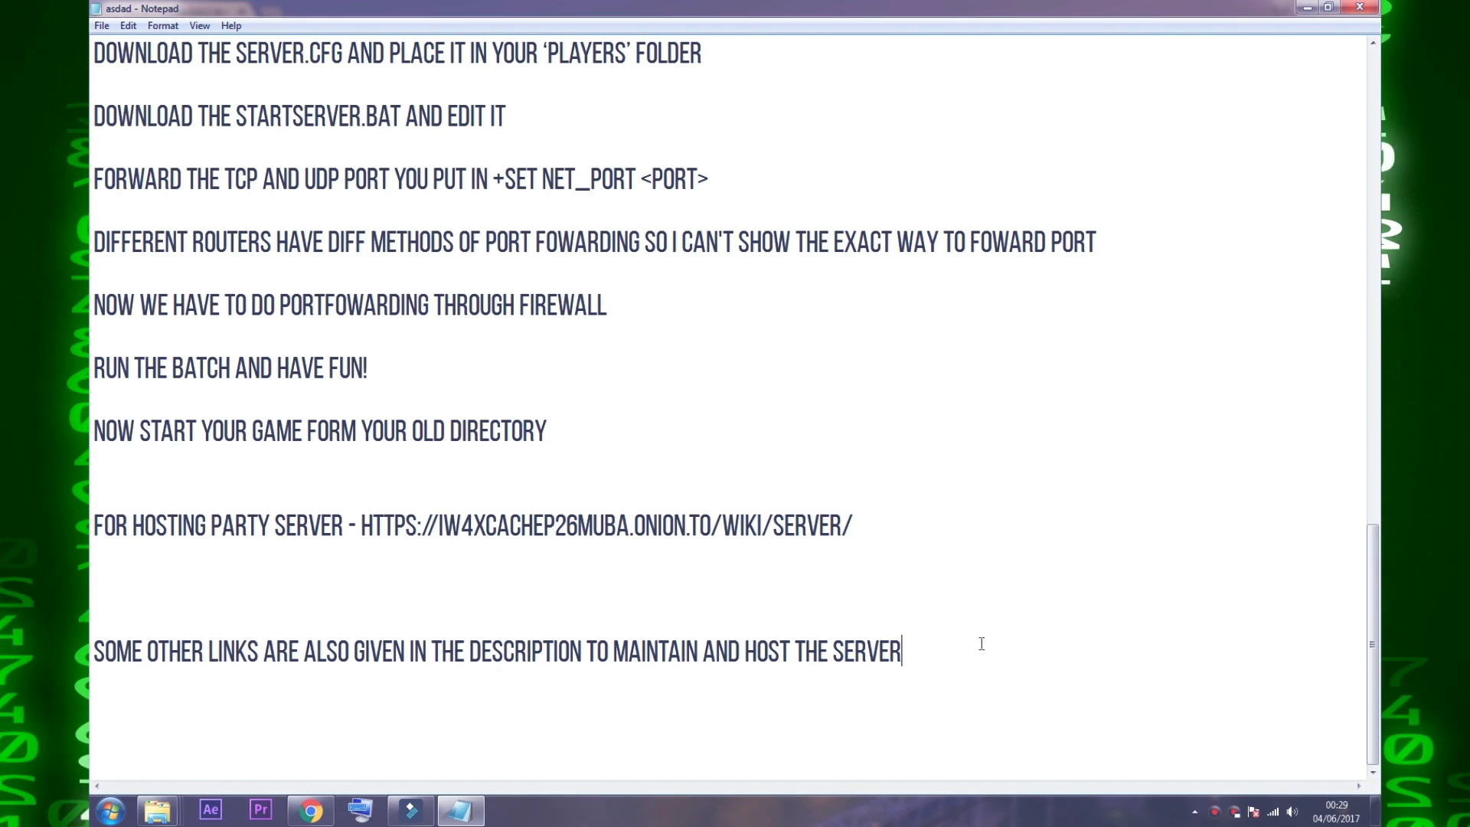